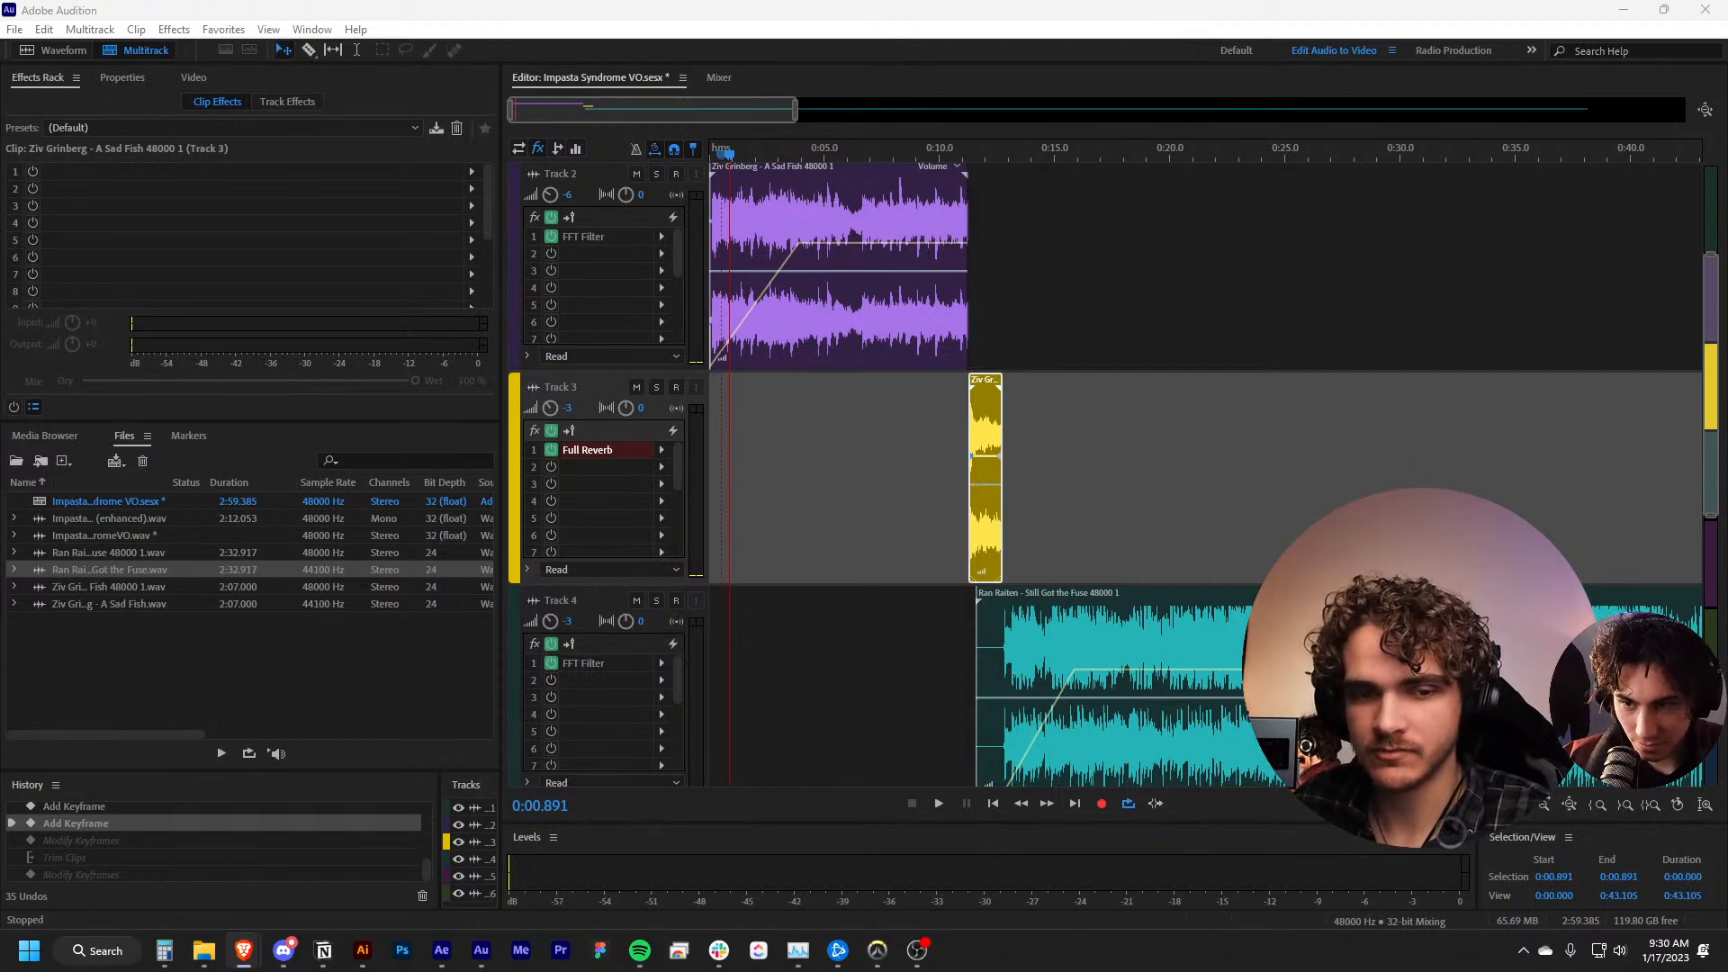
Switch to the Impasta Syndrome Storyboard in the browser and open it in presentation mode
drag(0, 504, 781, 2)
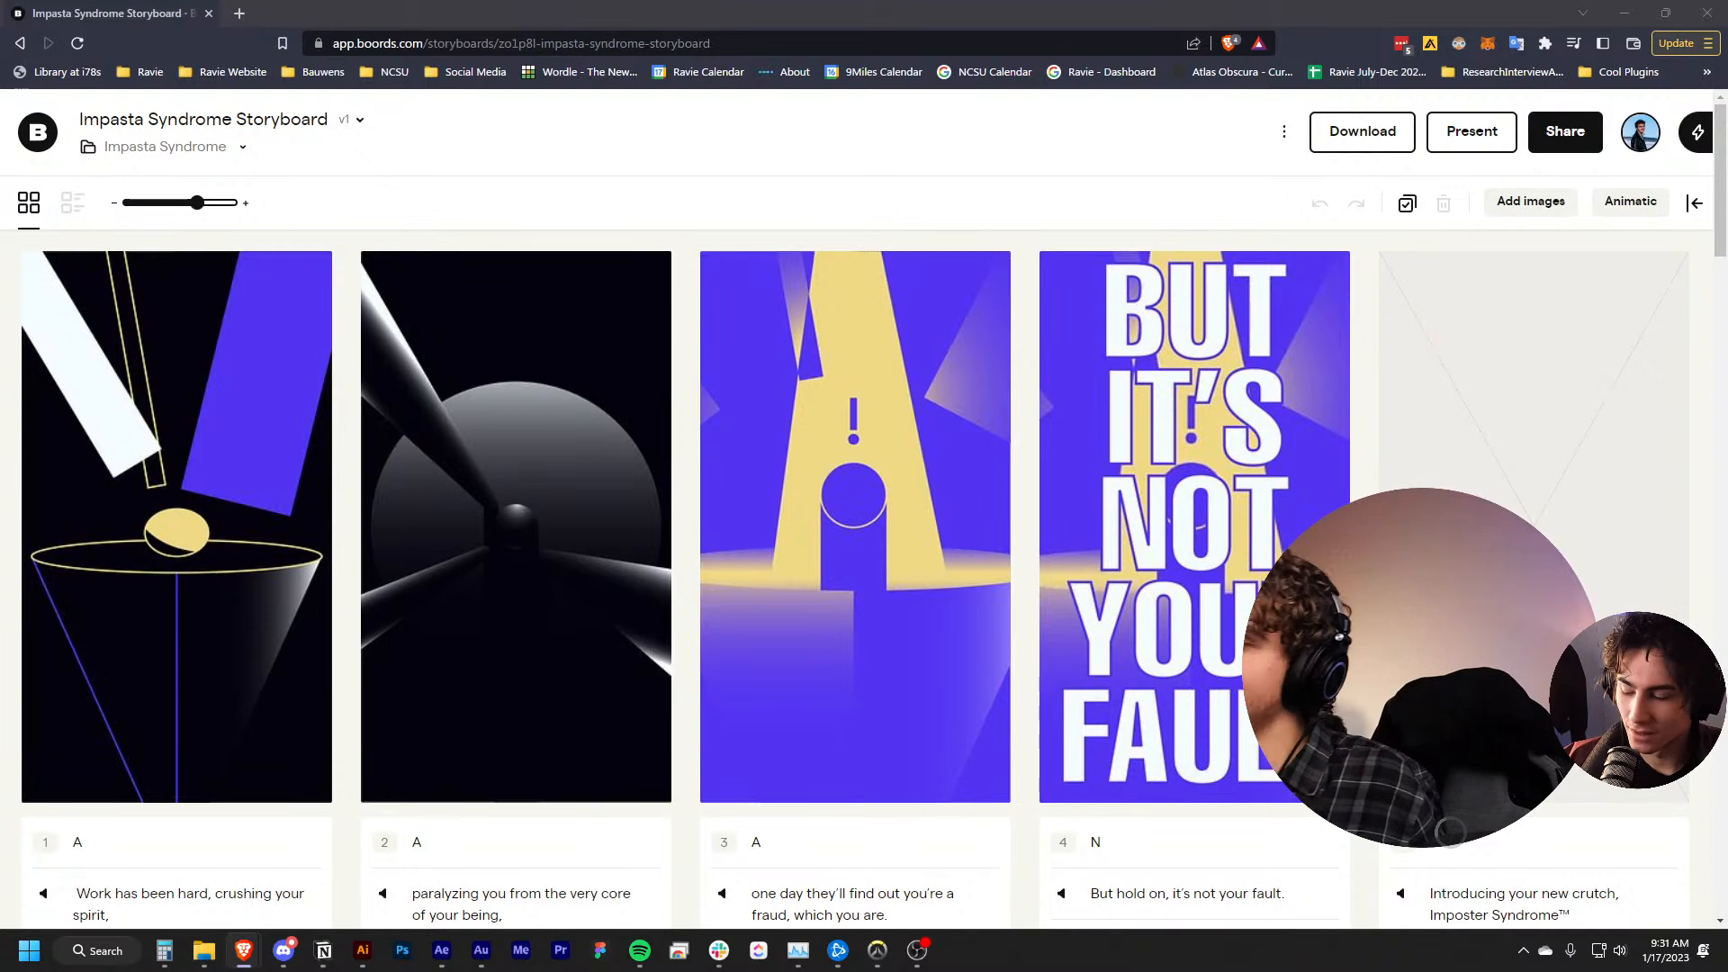
scroll(494, 606, down, 1)
scroll(810, 504, up, 1)
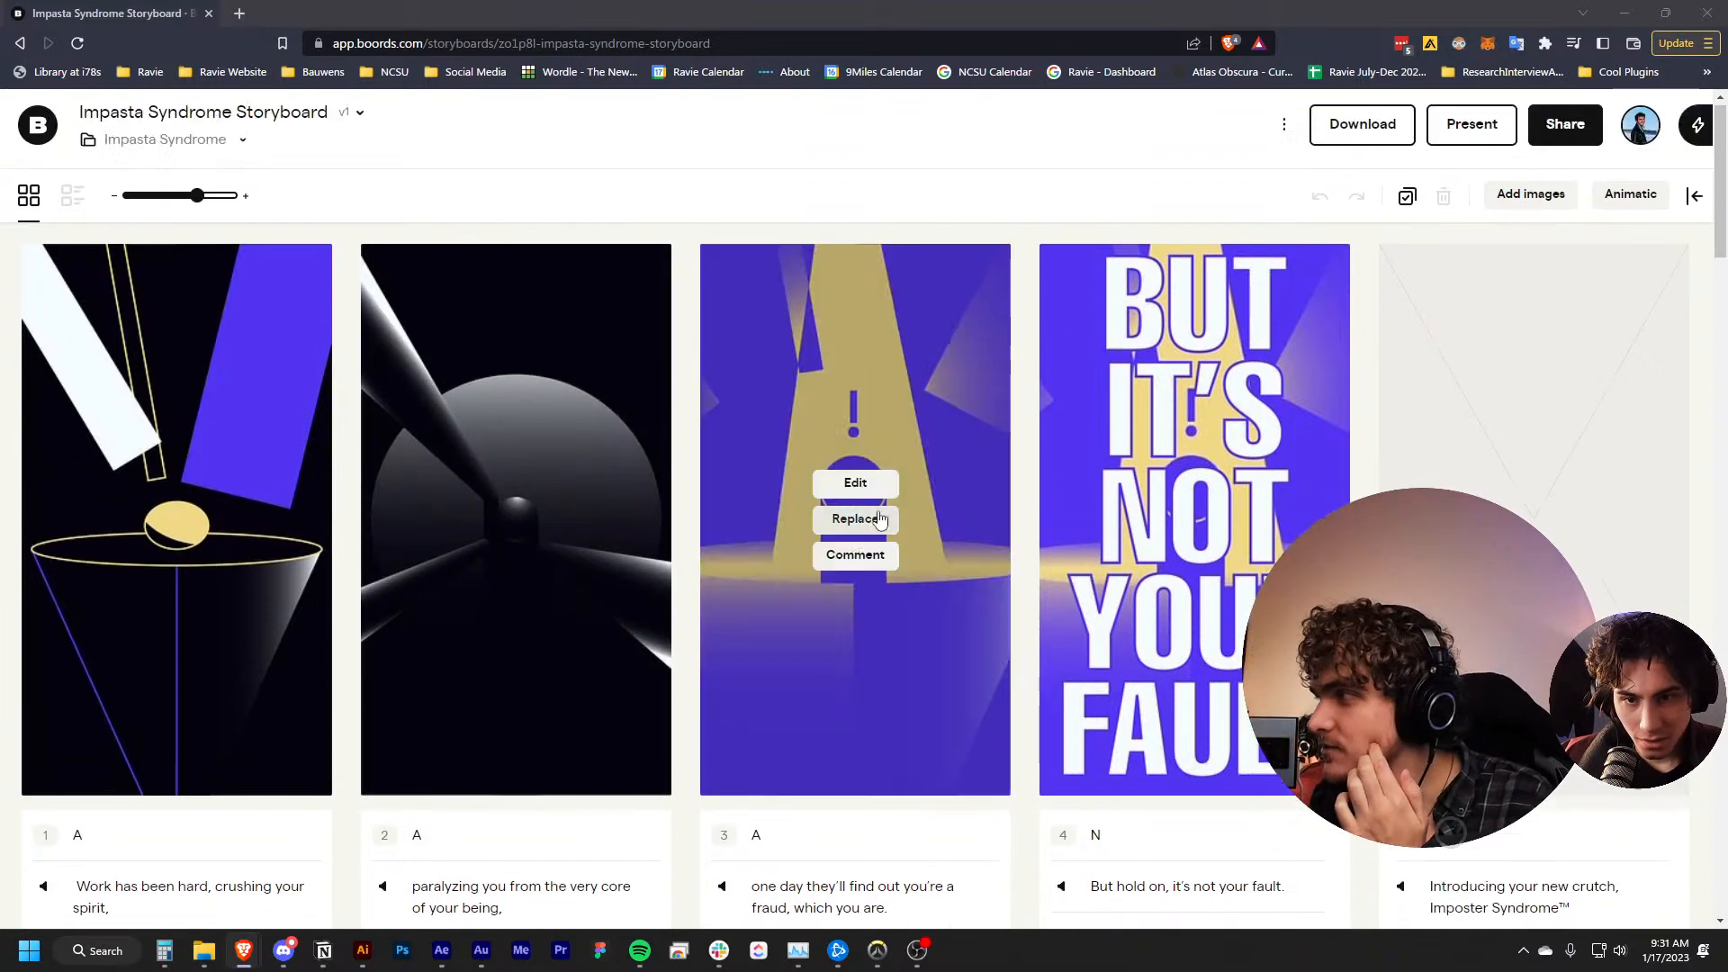
click(1473, 144)
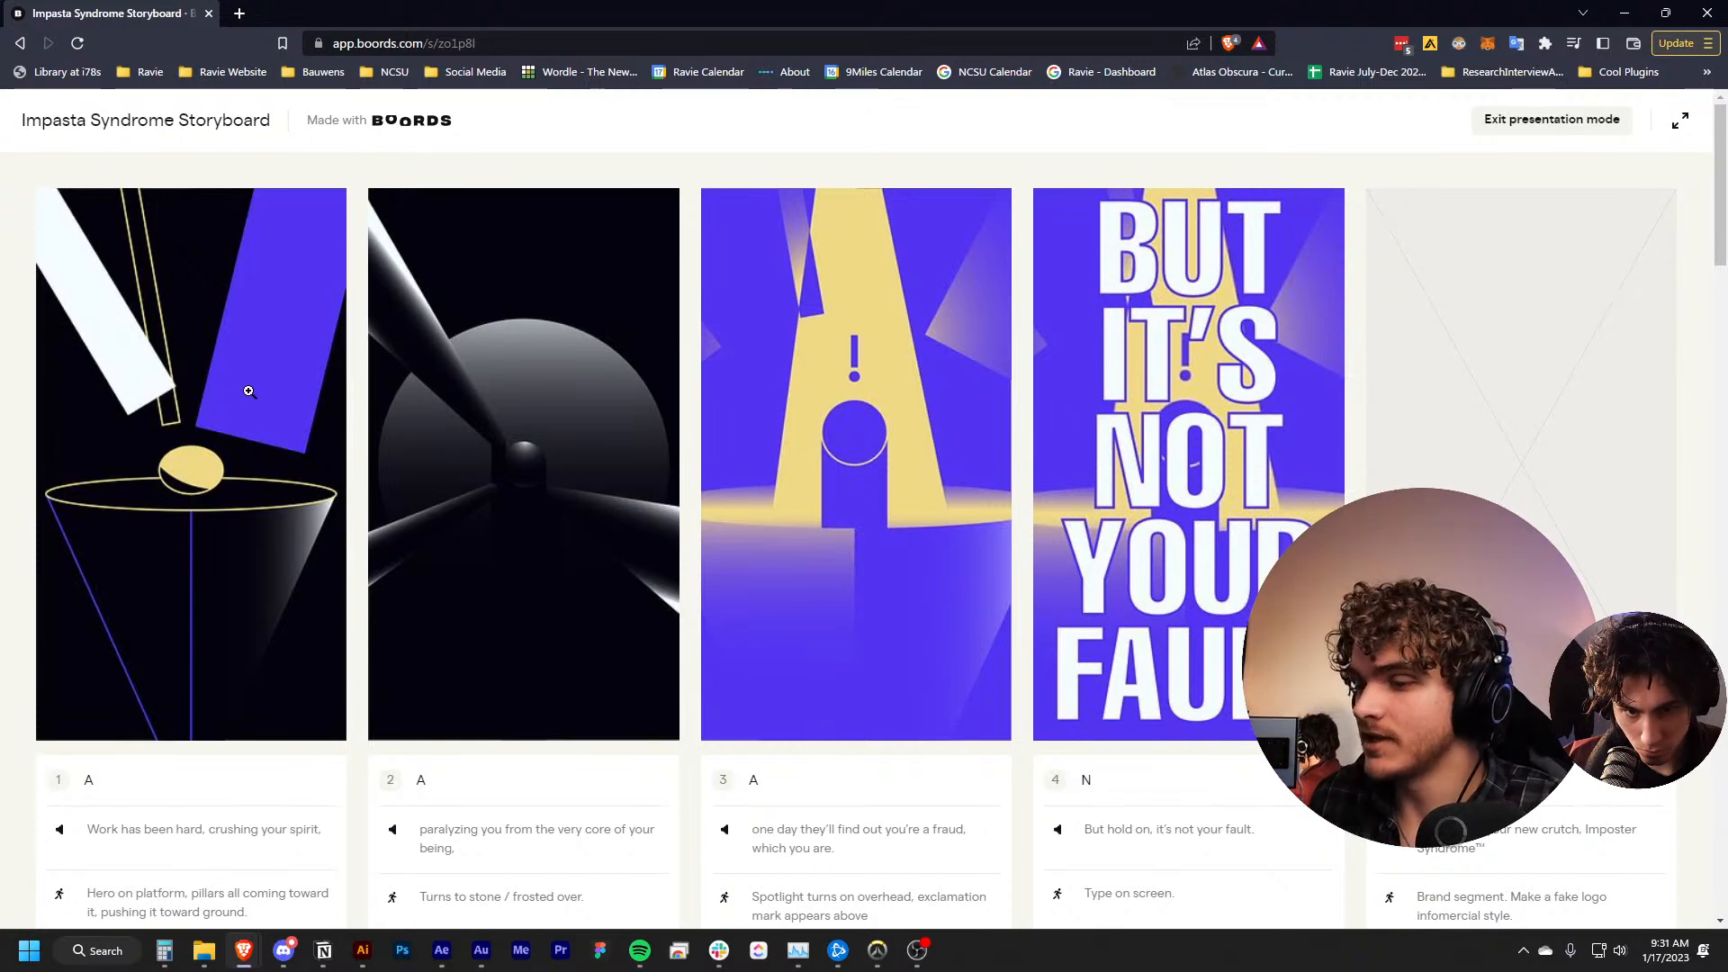
Examine storyboard frames 1 to 5, comparing each image with its voice-over line and animation notes
scroll(199, 731, down, 1)
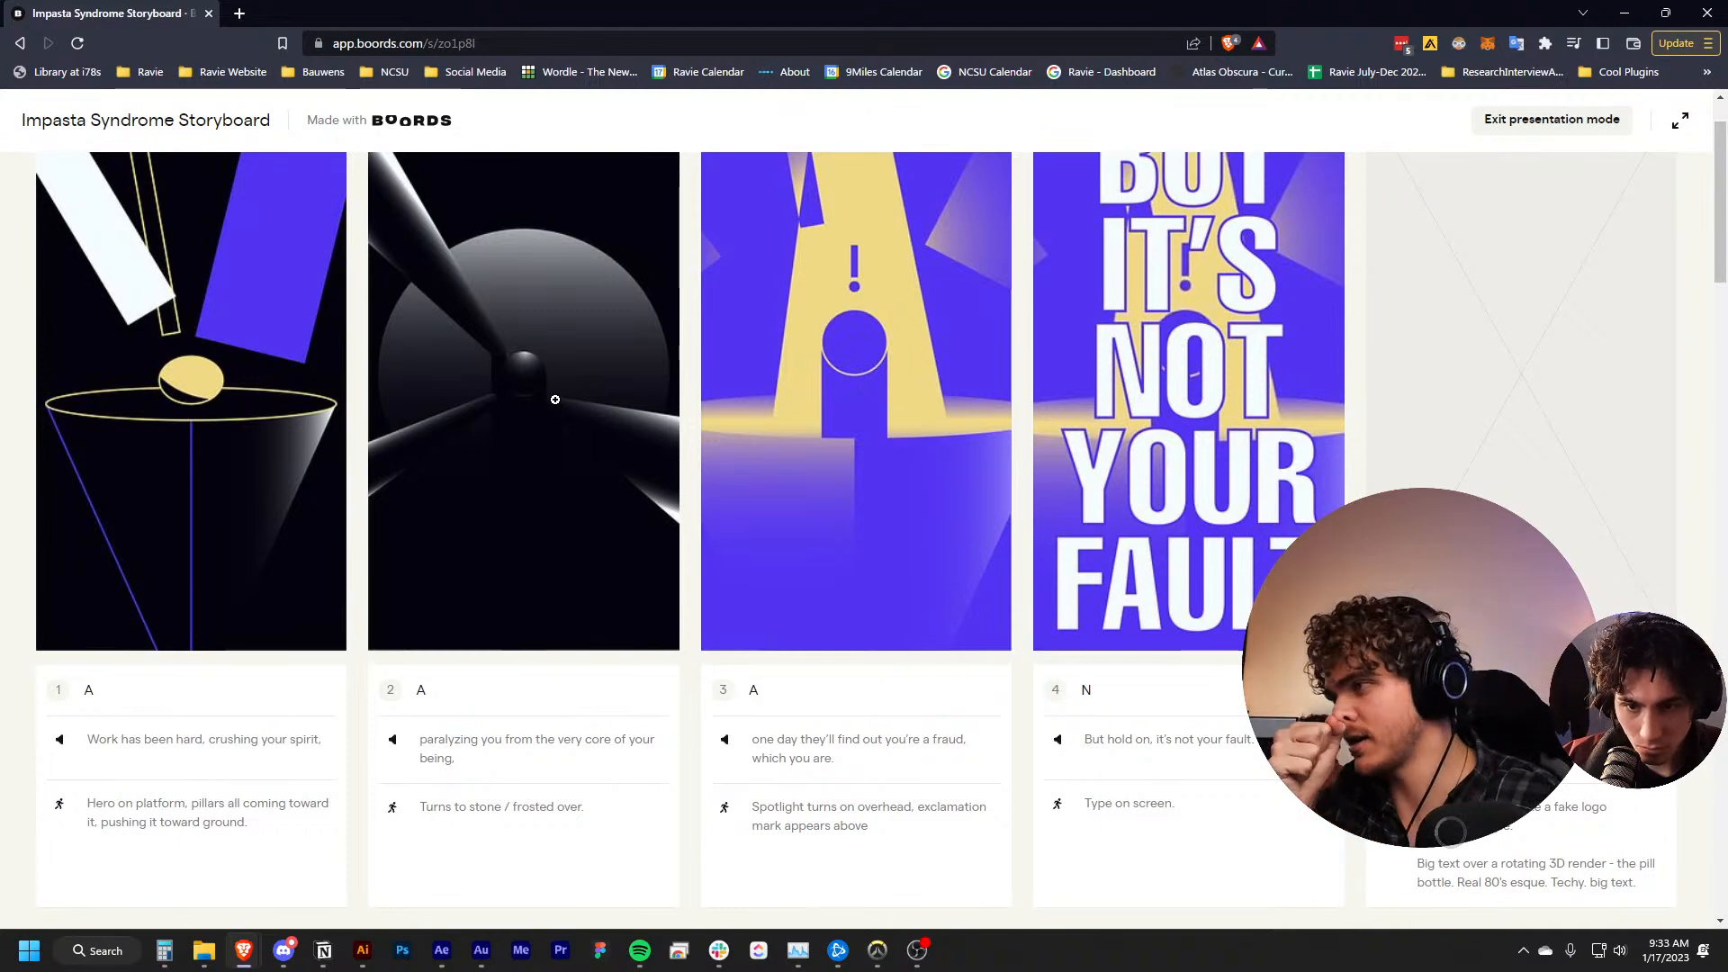
scroll(555, 399, down, 1)
scroll(697, 536, up, 1)
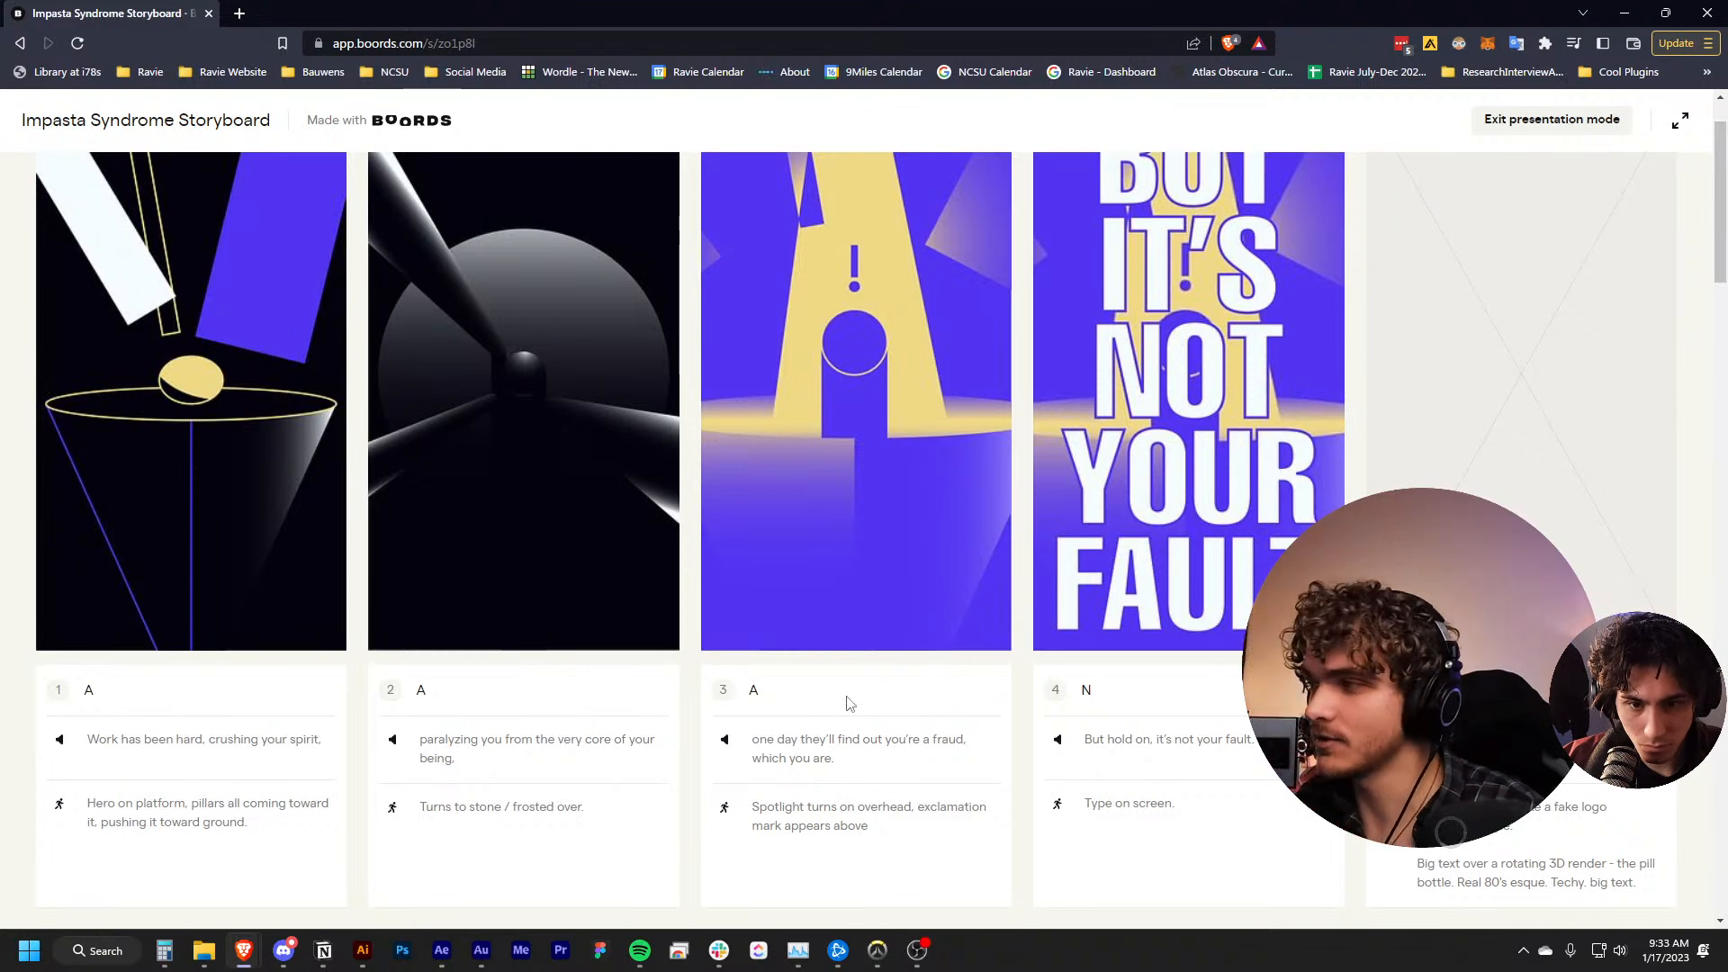
scroll(843, 713, up, 1)
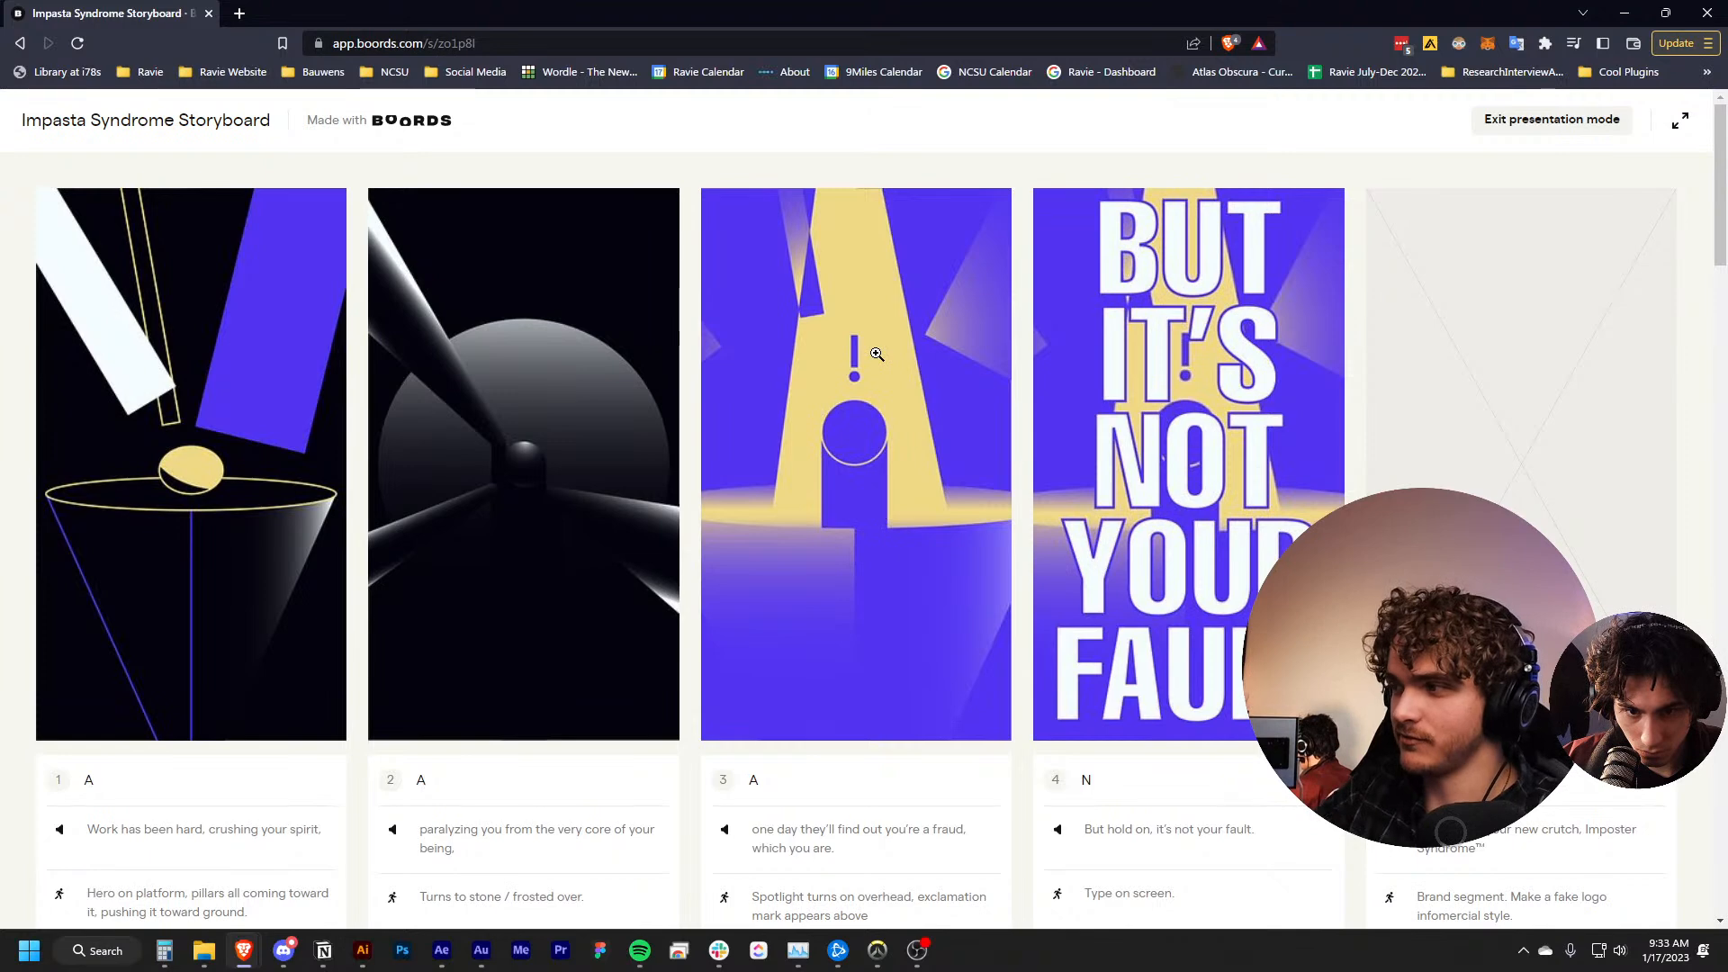
scroll(1159, 400, down, 1)
scroll(1164, 422, up, 1)
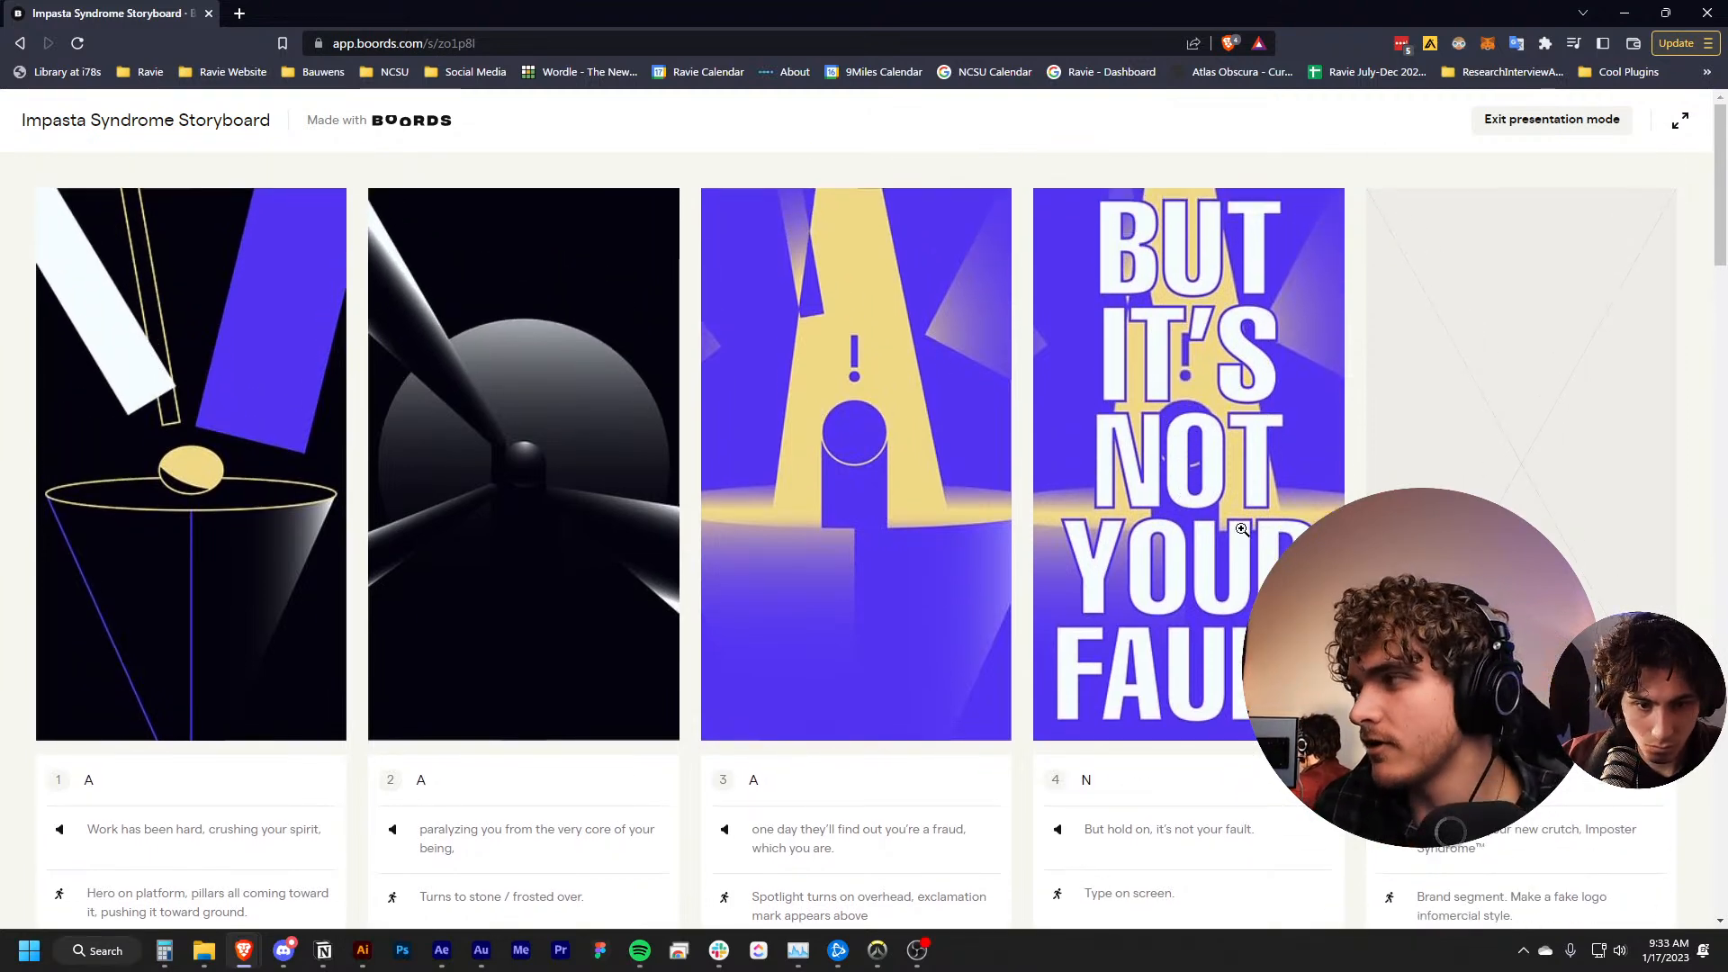
scroll(1242, 520, down, 1)
scroll(1238, 521, up, 1)
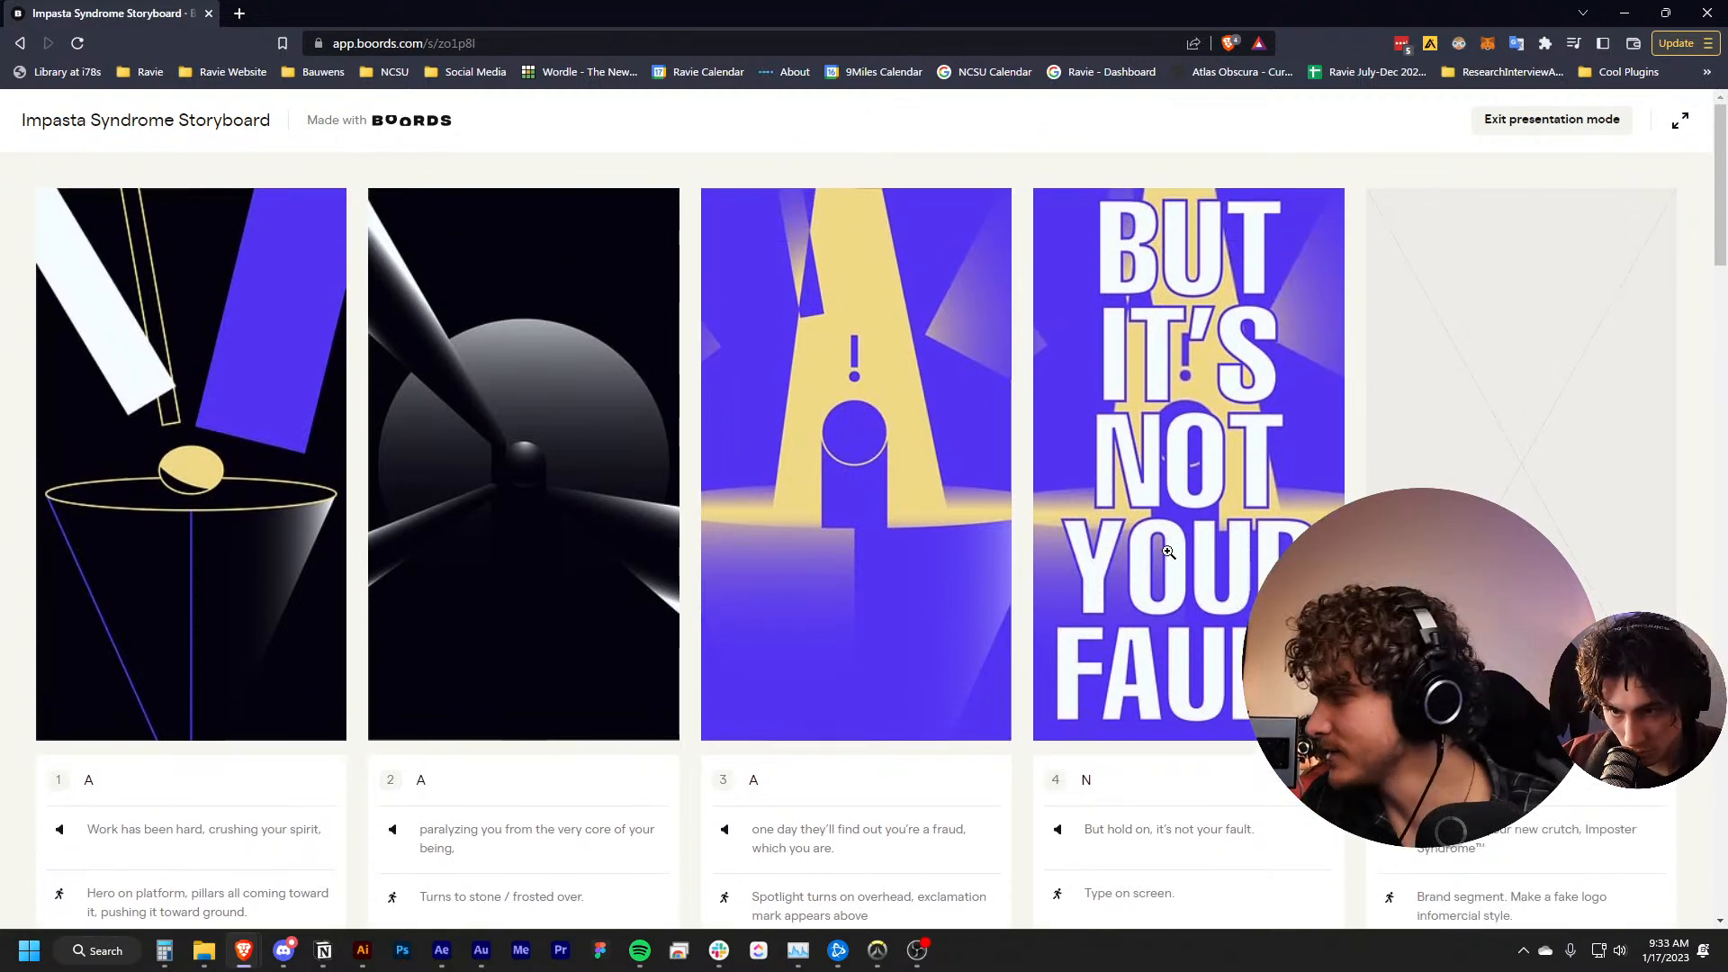
scroll(1108, 535, down, 1)
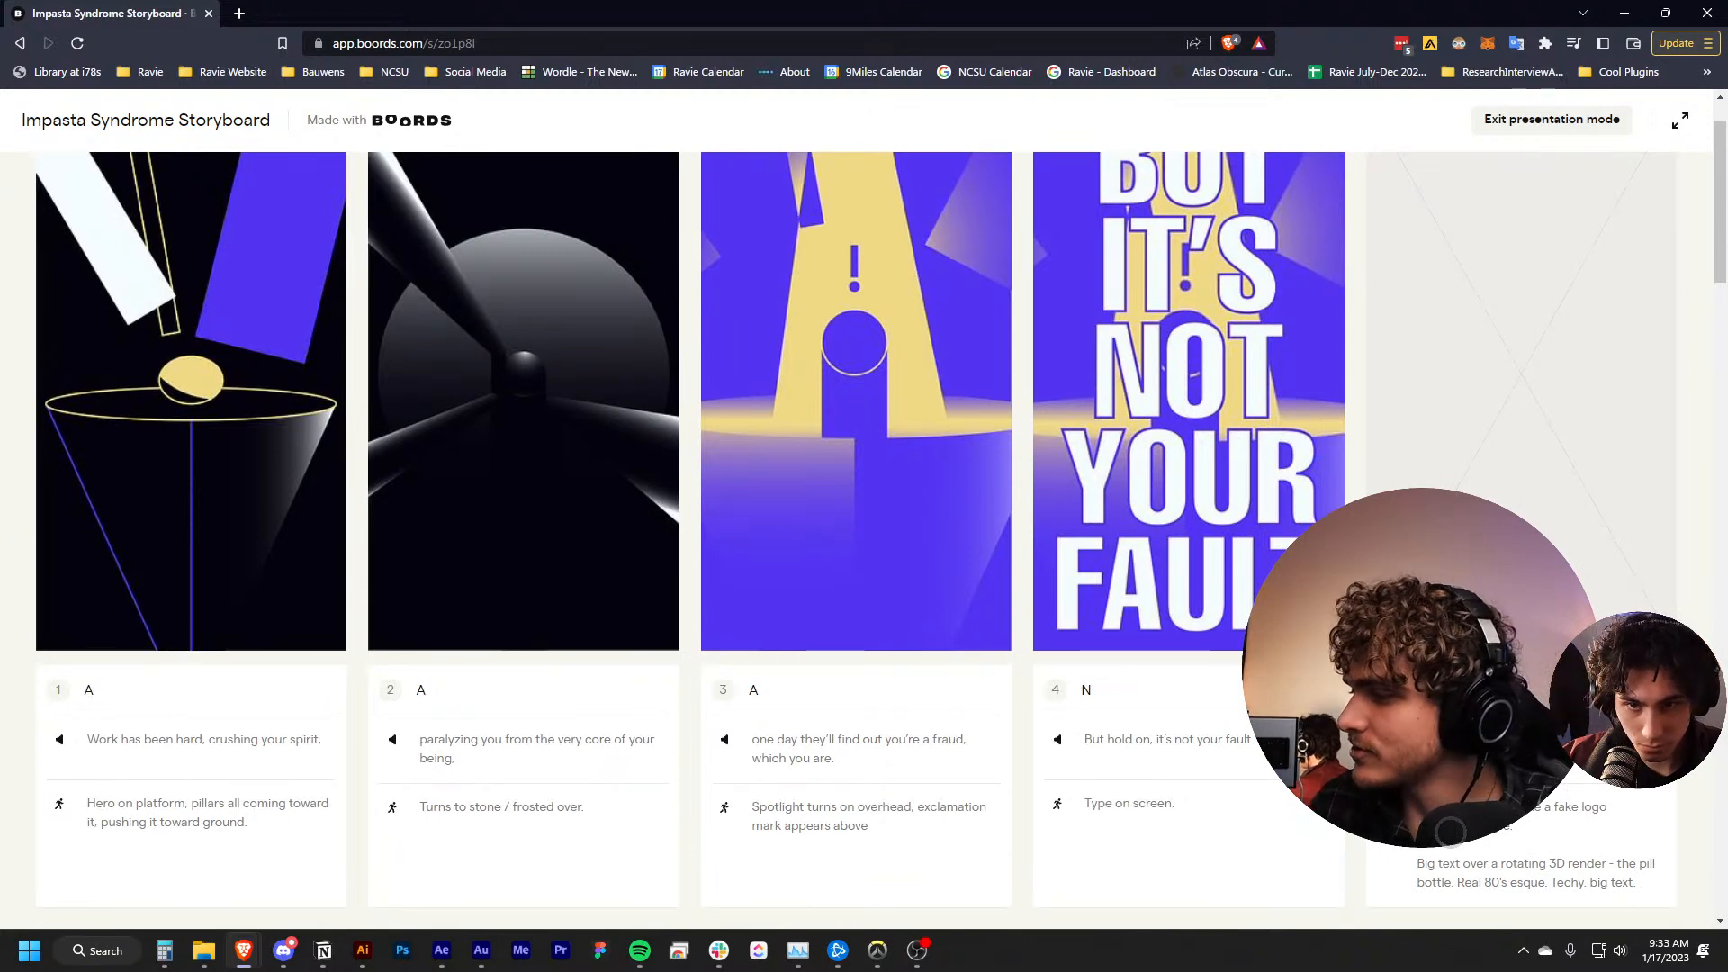
scroll(855, 535, down, 1)
scroll(855, 536, up, 1)
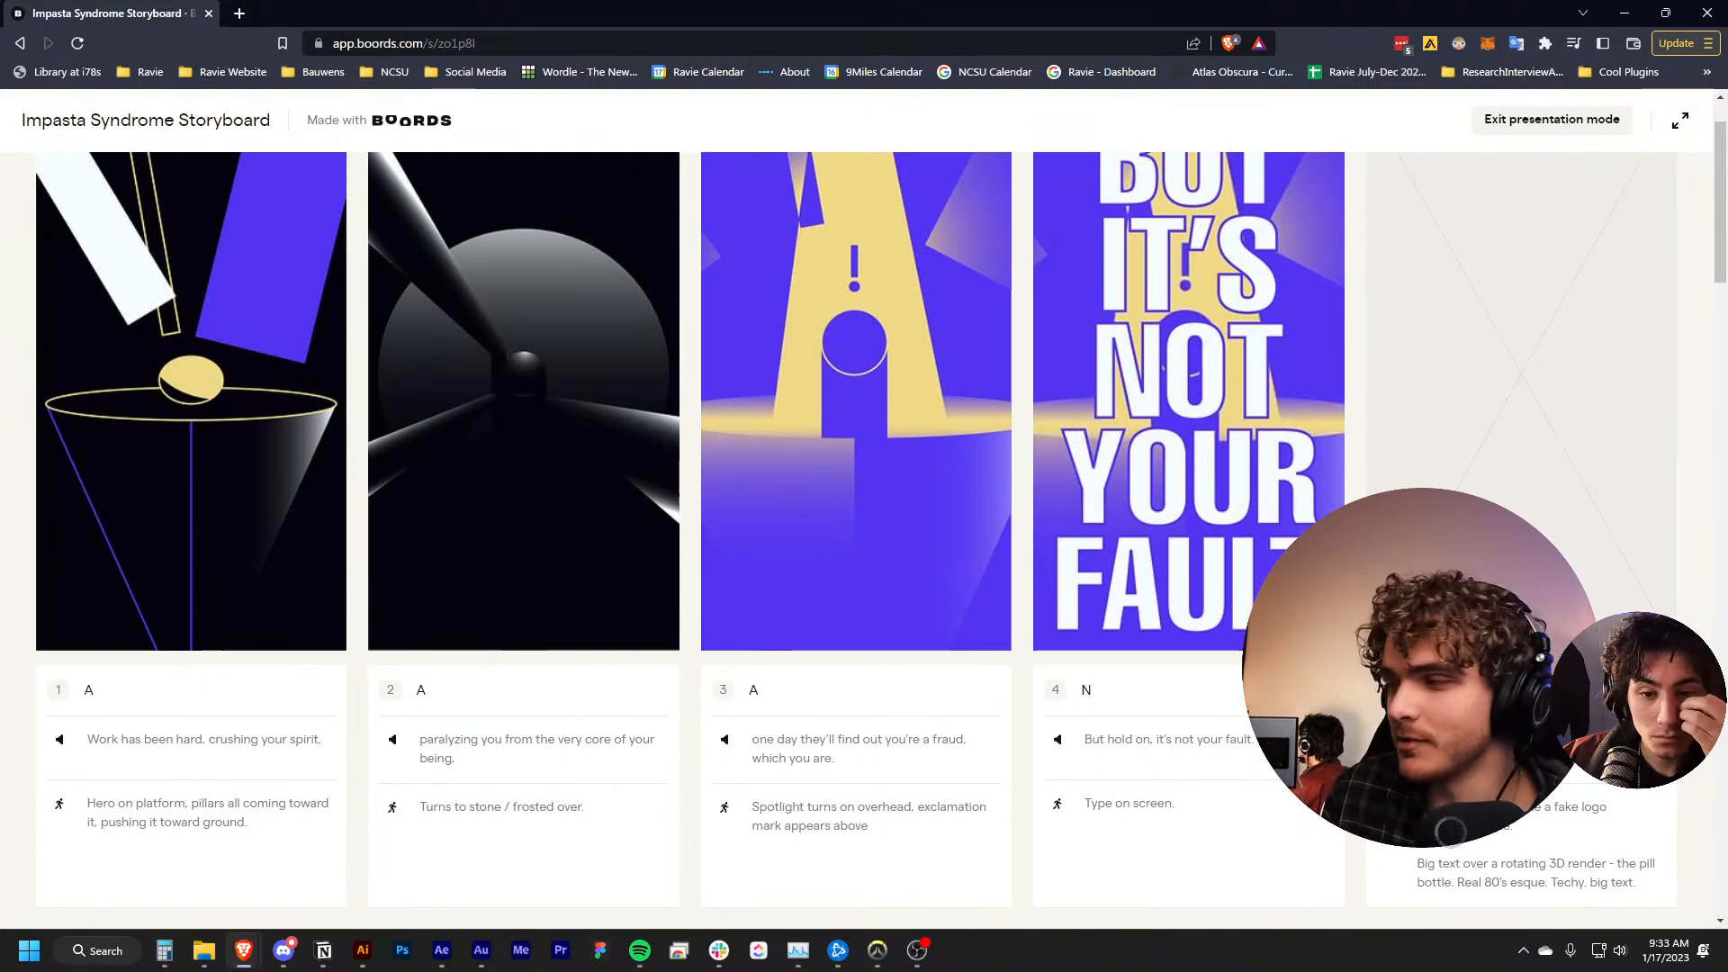
scroll(1511, 396, down, 1)
scroll(1511, 396, up, 2)
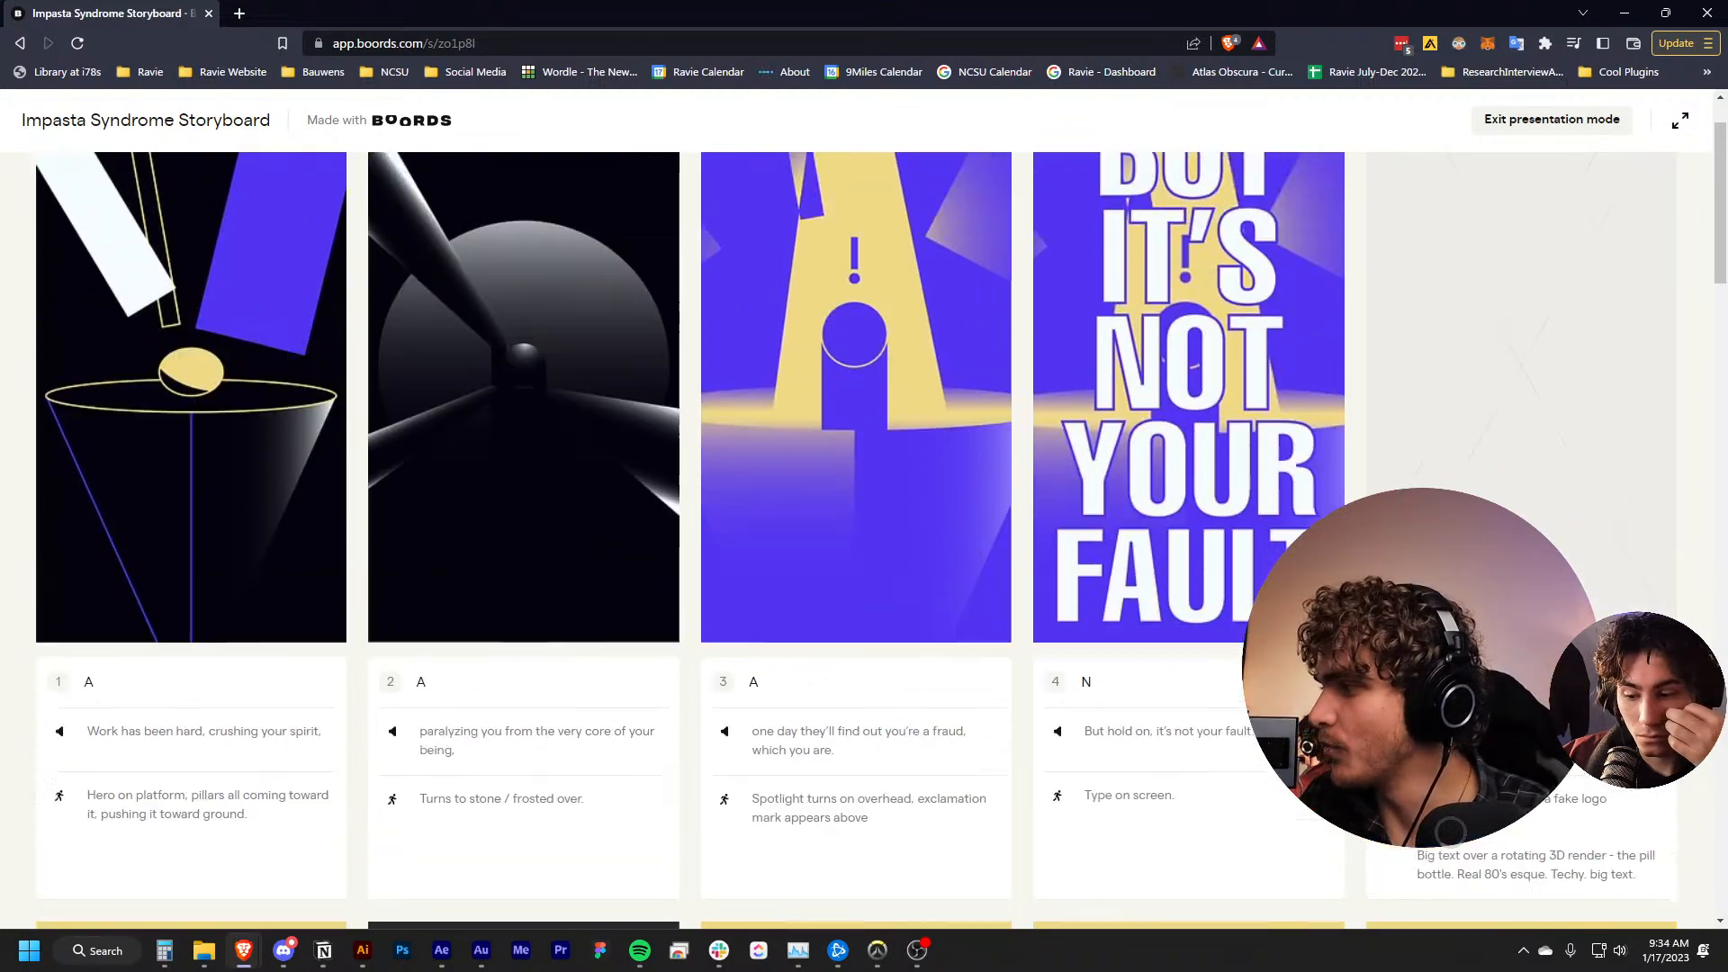
Review frames 6 to 10, from the bag of bones to the hero on a pillar, with their voice-over and action notes
scroll(1511, 396, down, 3)
scroll(1511, 396, down, 7)
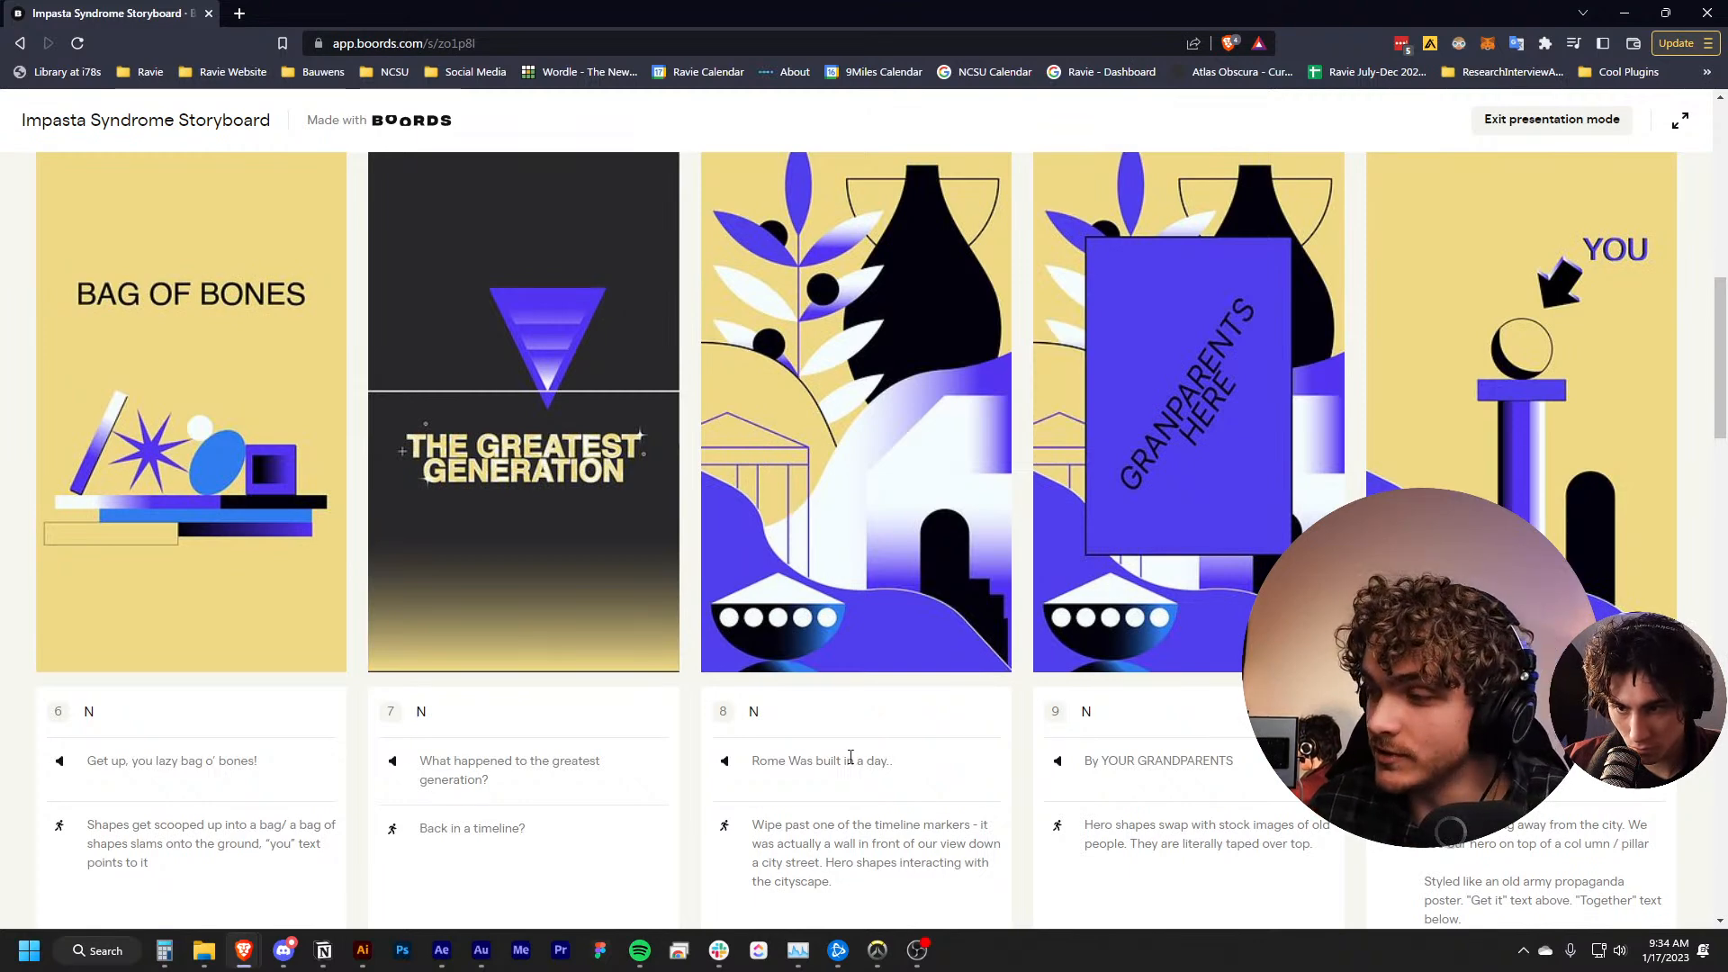
scroll(851, 757, up, 2)
scroll(851, 757, down, 1)
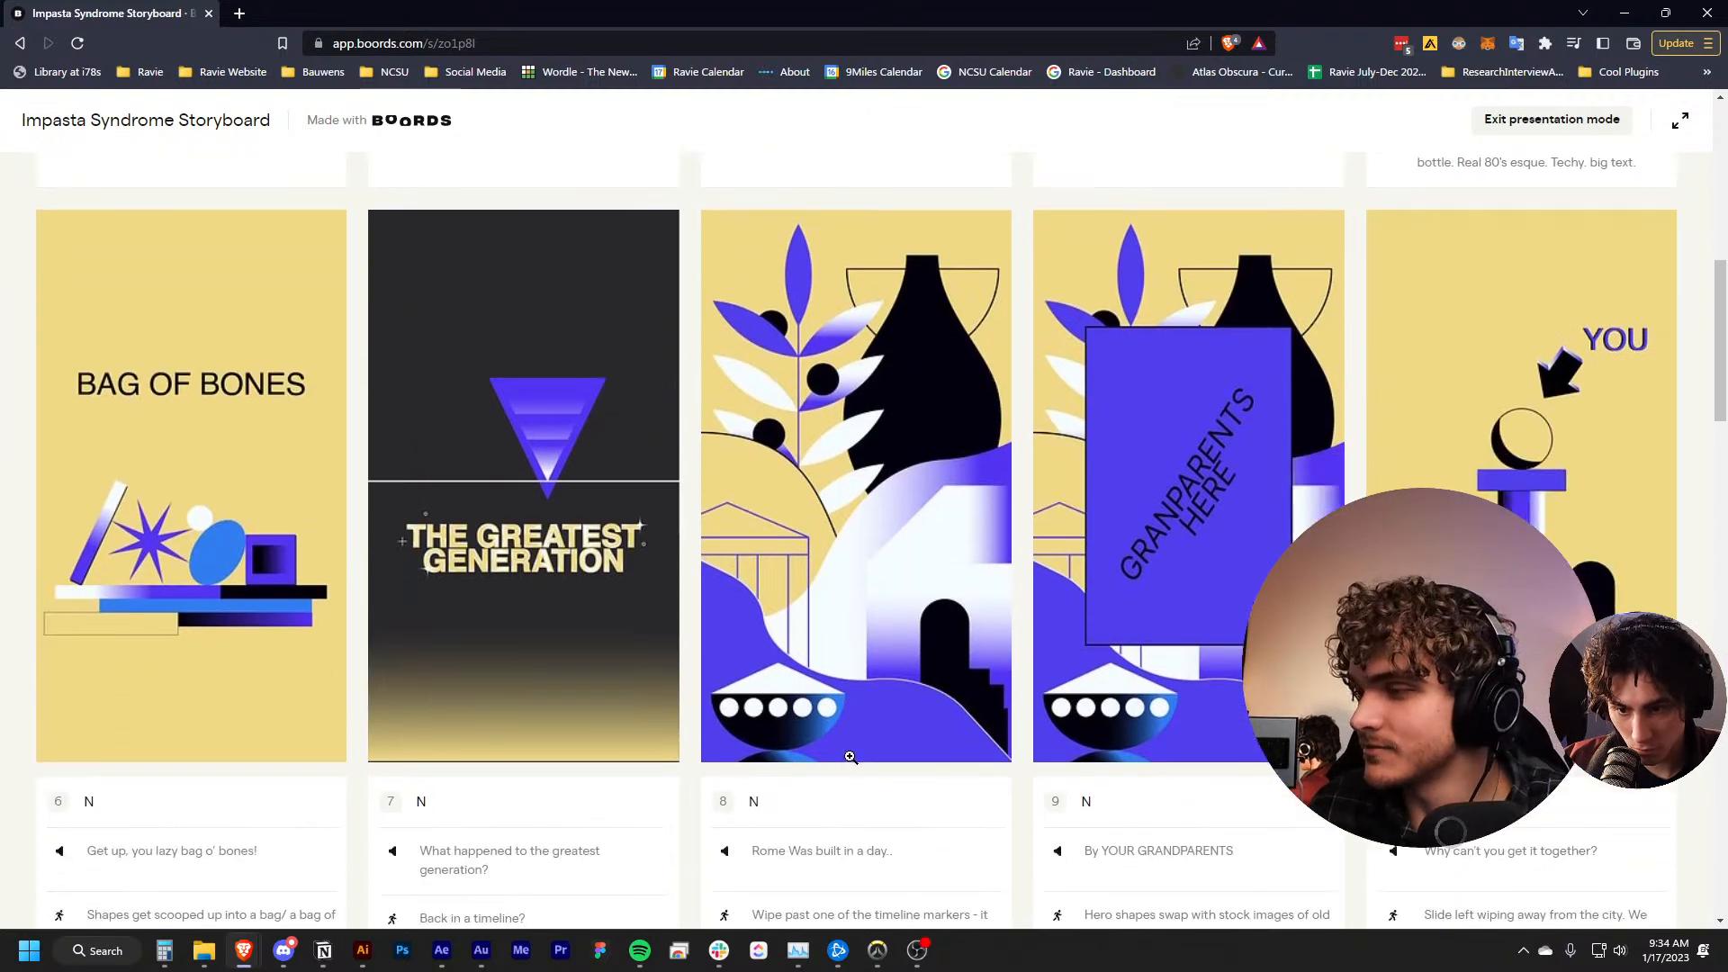
scroll(850, 754, down, 1)
scroll(851, 752, up, 1)
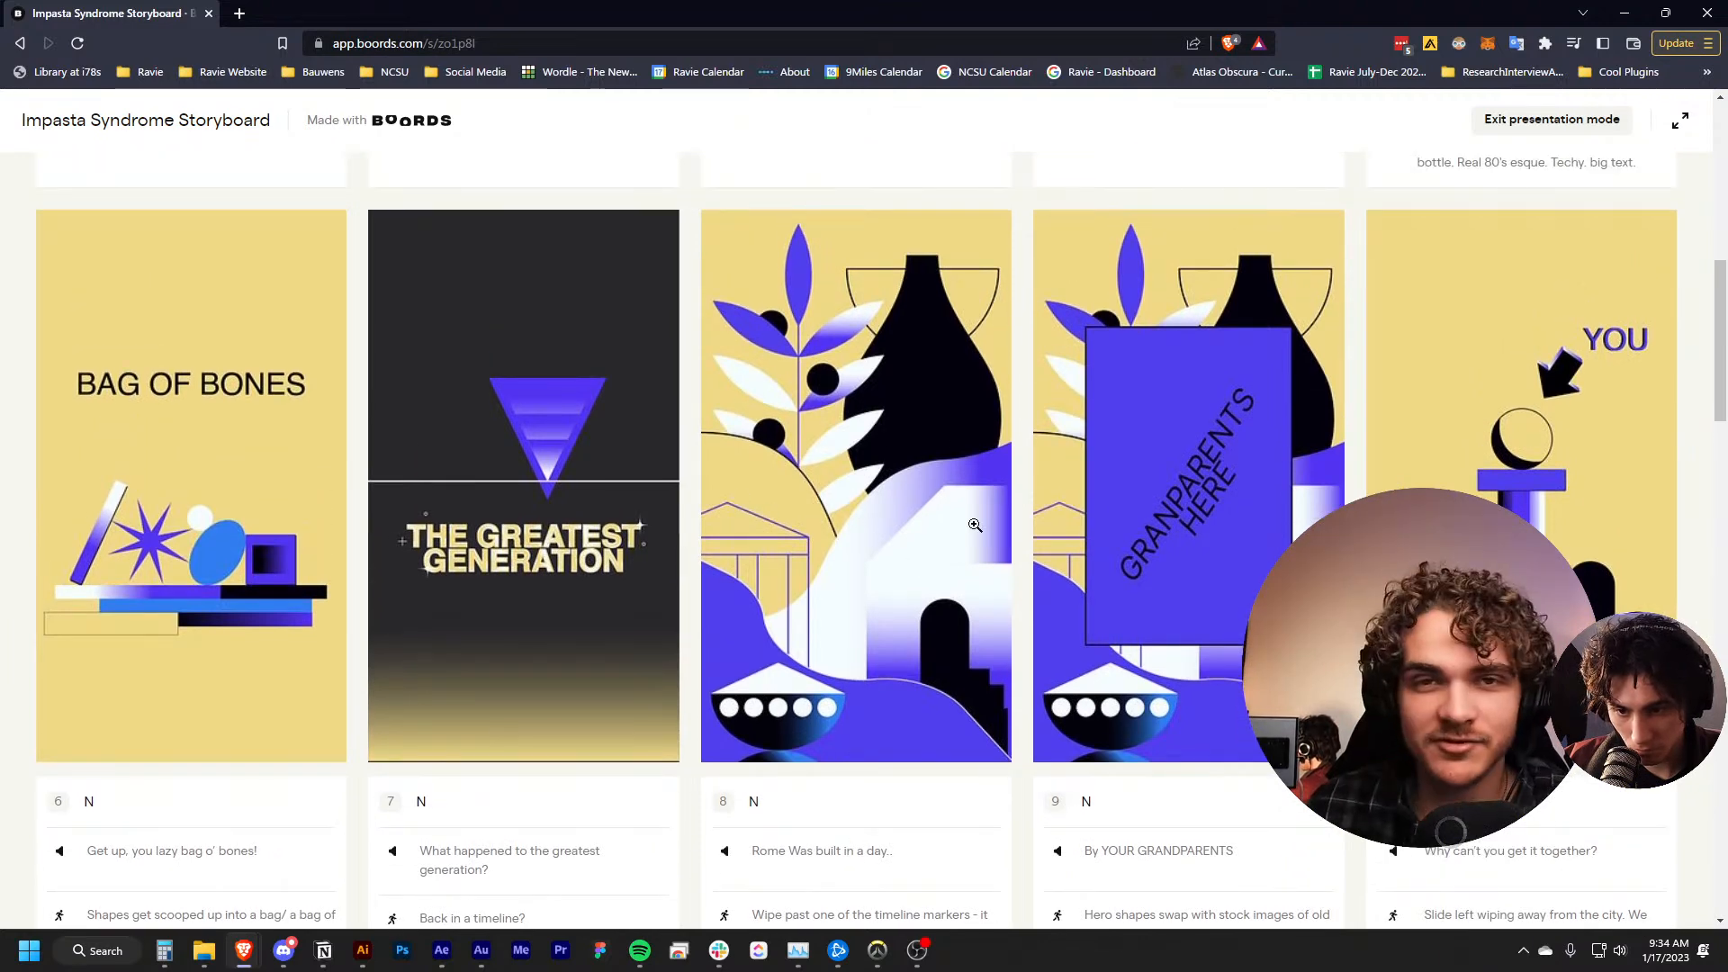
scroll(965, 486, down, 2)
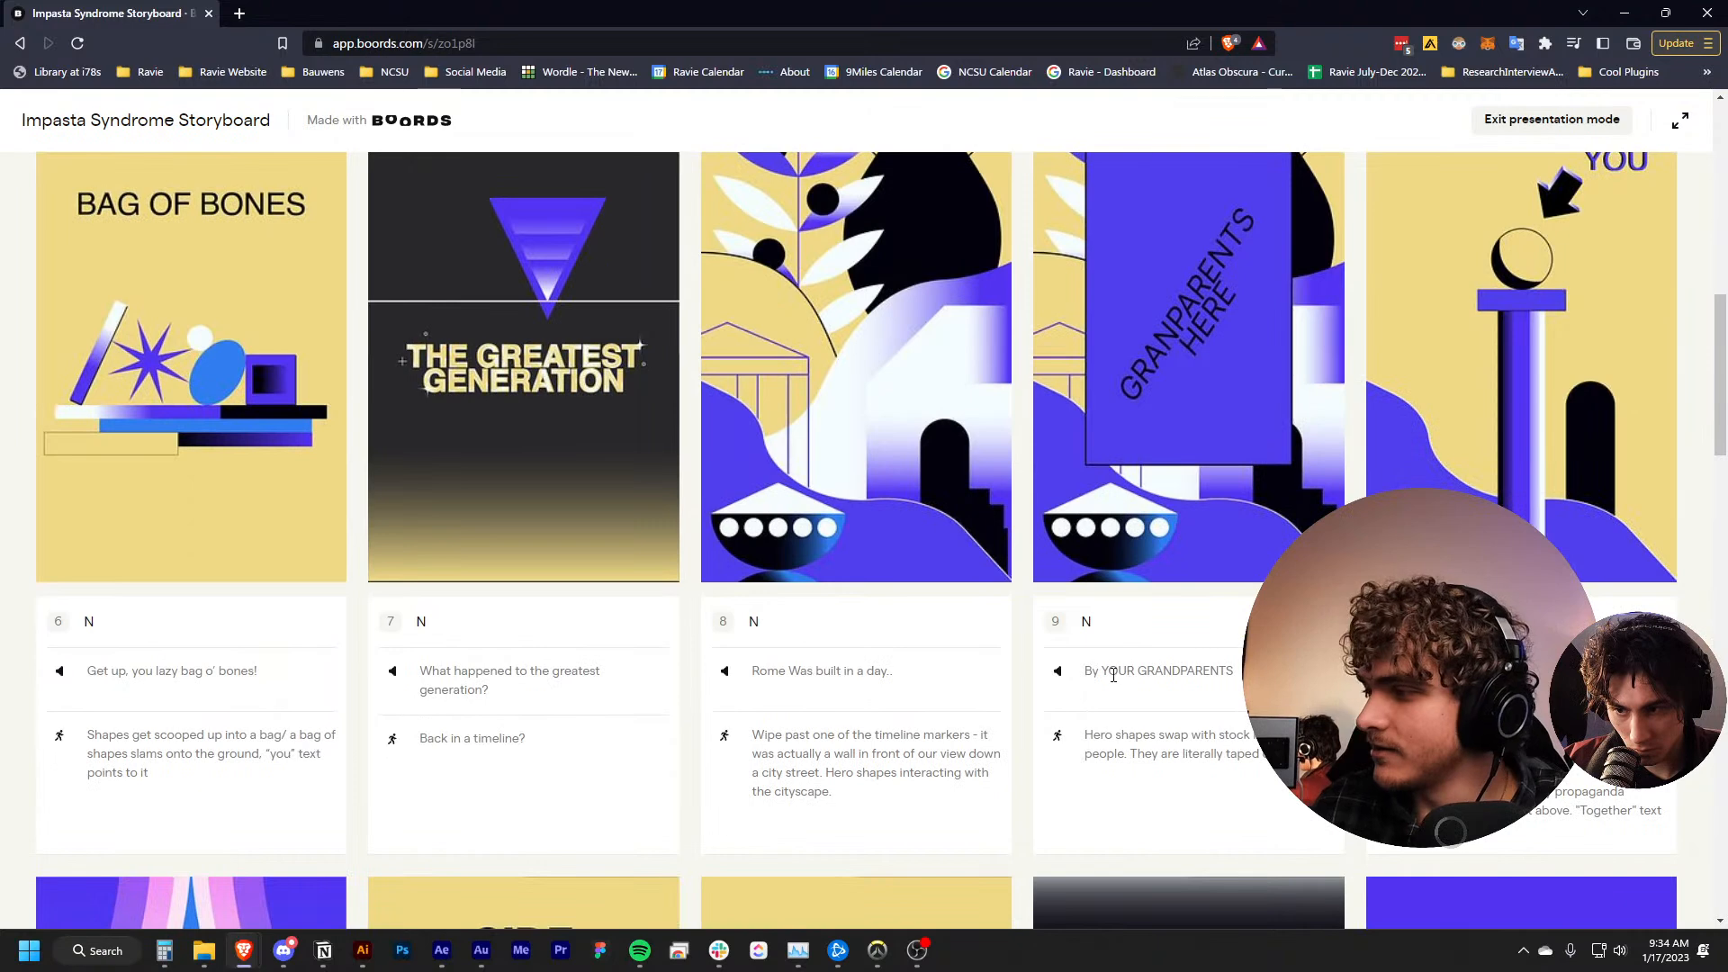
scroll(1107, 540, up, 2)
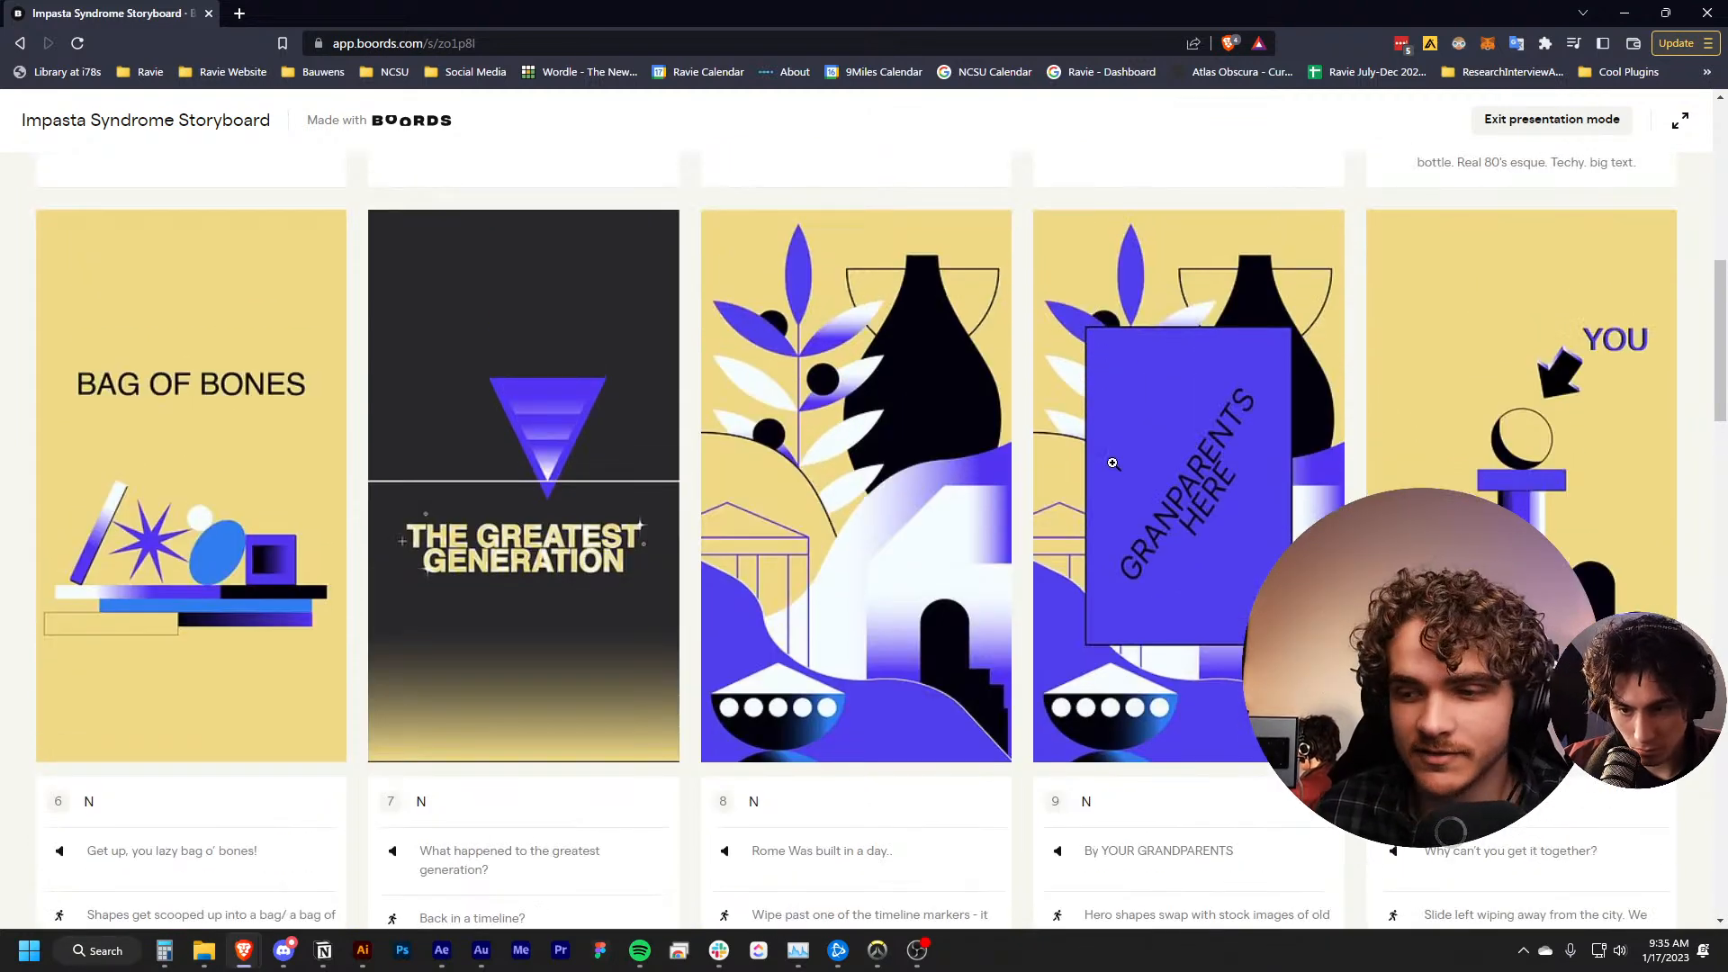
scroll(1141, 463, down, 3)
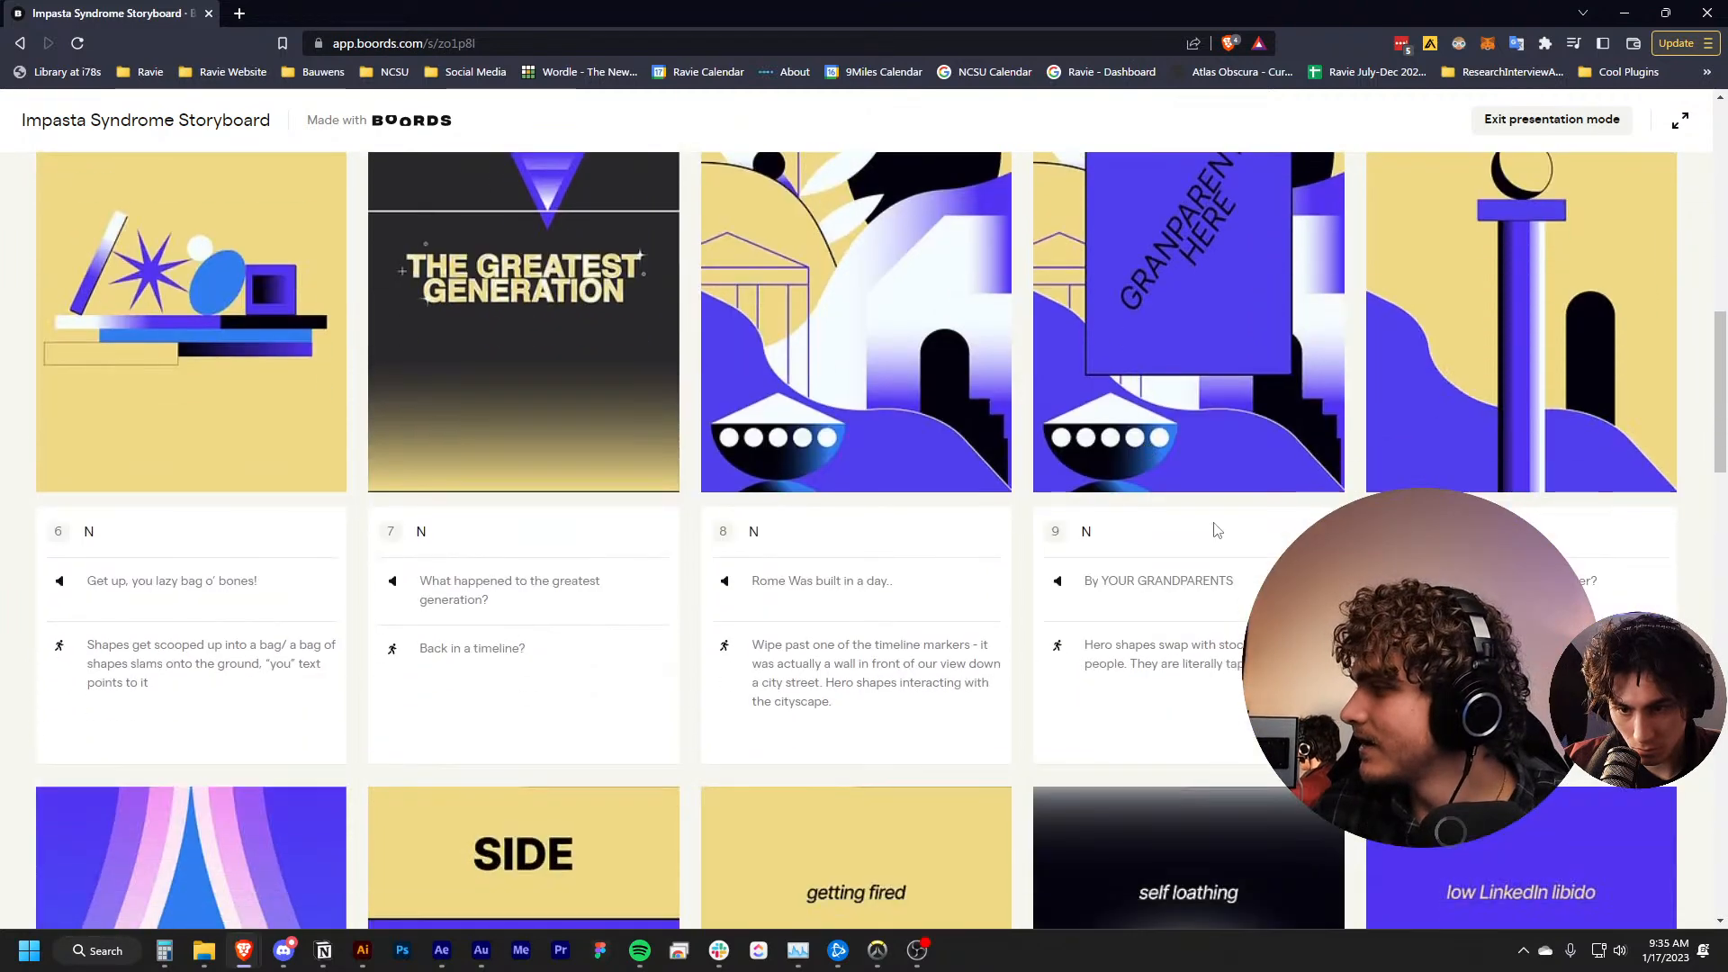
scroll(1217, 529, up, 3)
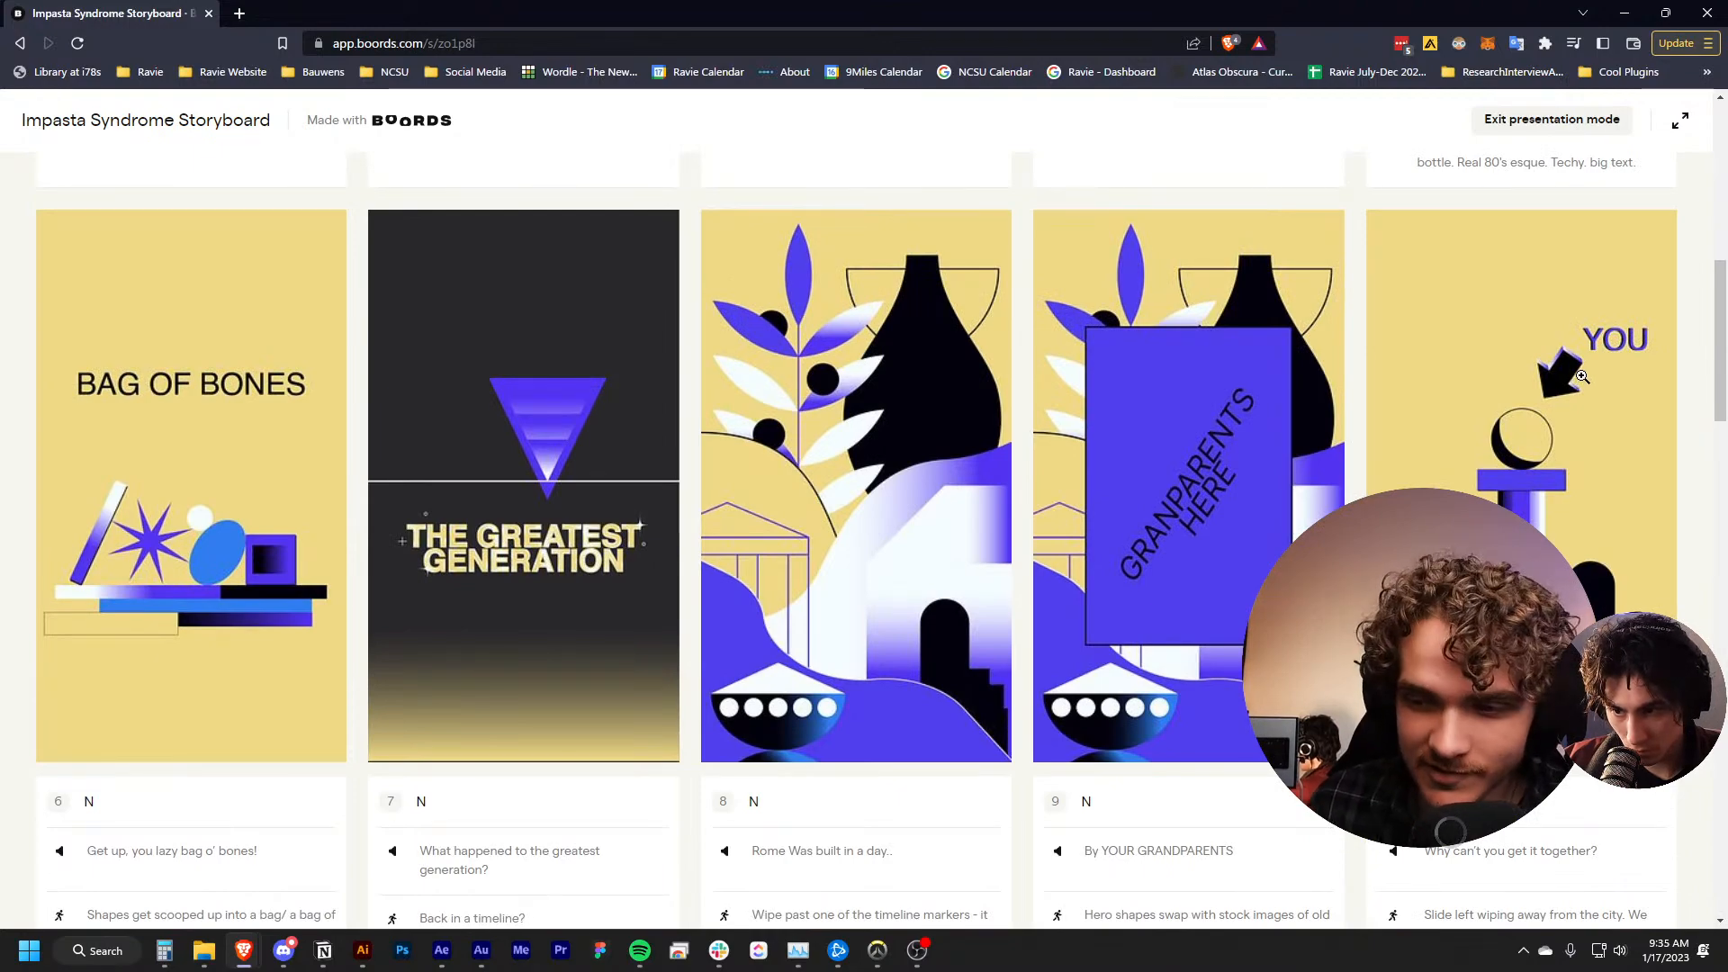
Study frames 11 to 15, covering the falling tear and the first side effects, together with their voice-over and animation notes
scroll(1233, 410, down, 1)
scroll(1242, 468, down, 8)
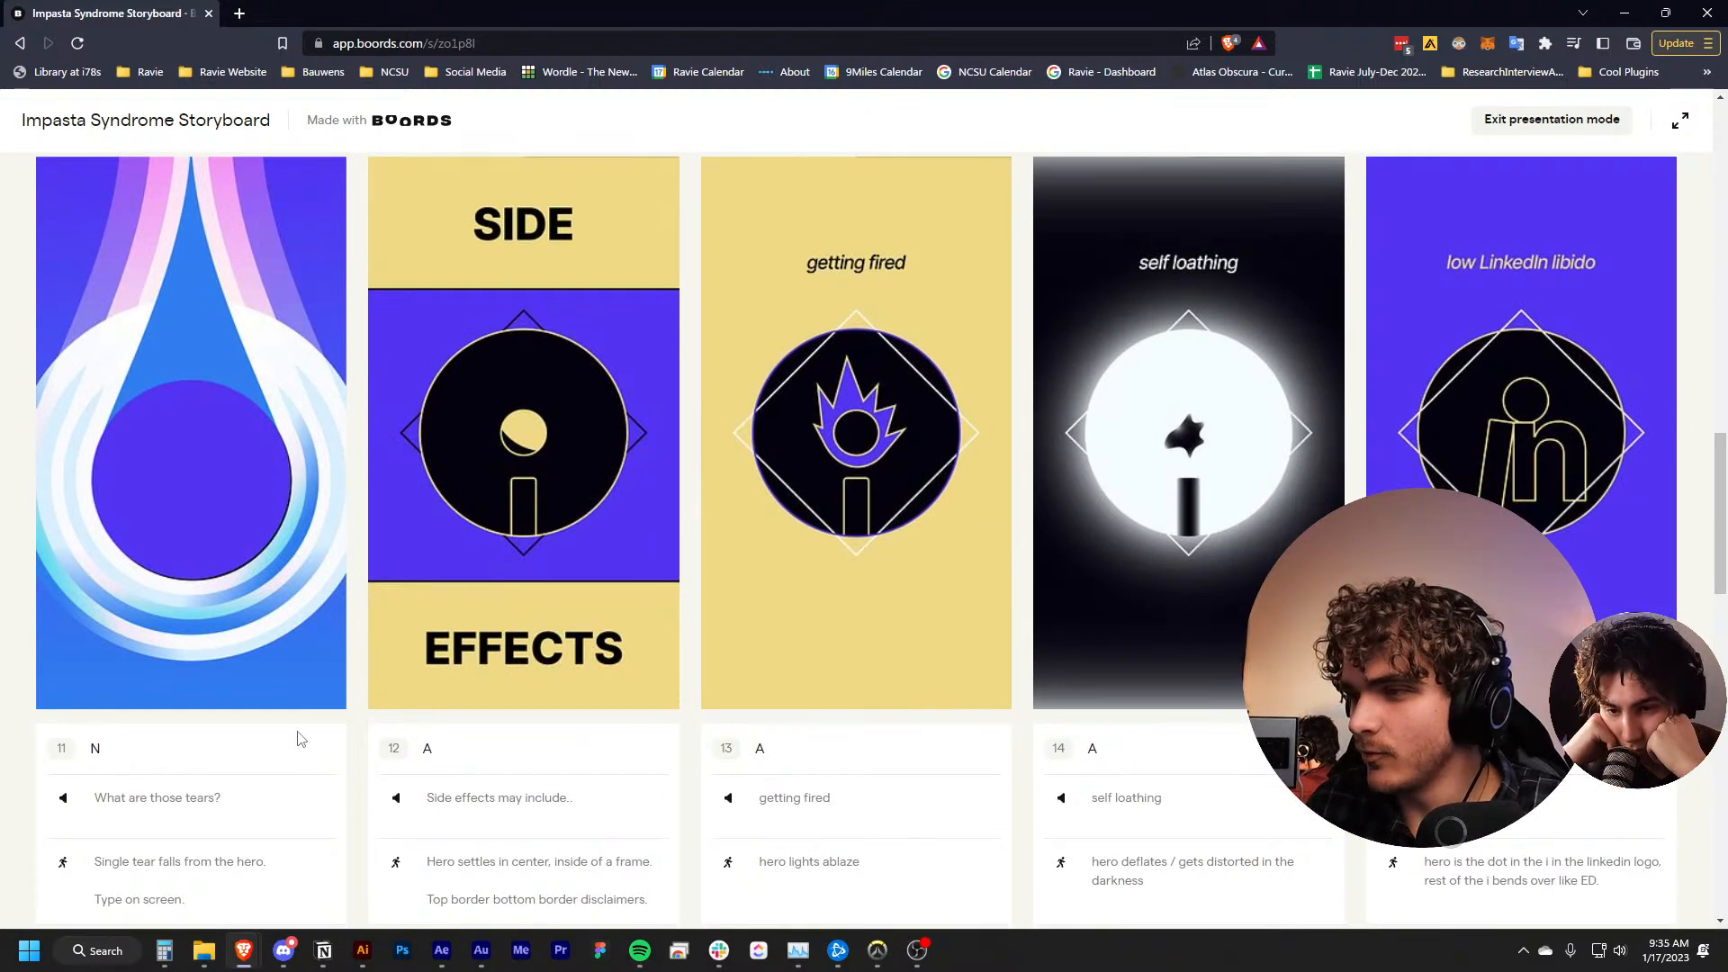
scroll(378, 687, up, 6)
scroll(380, 682, down, 6)
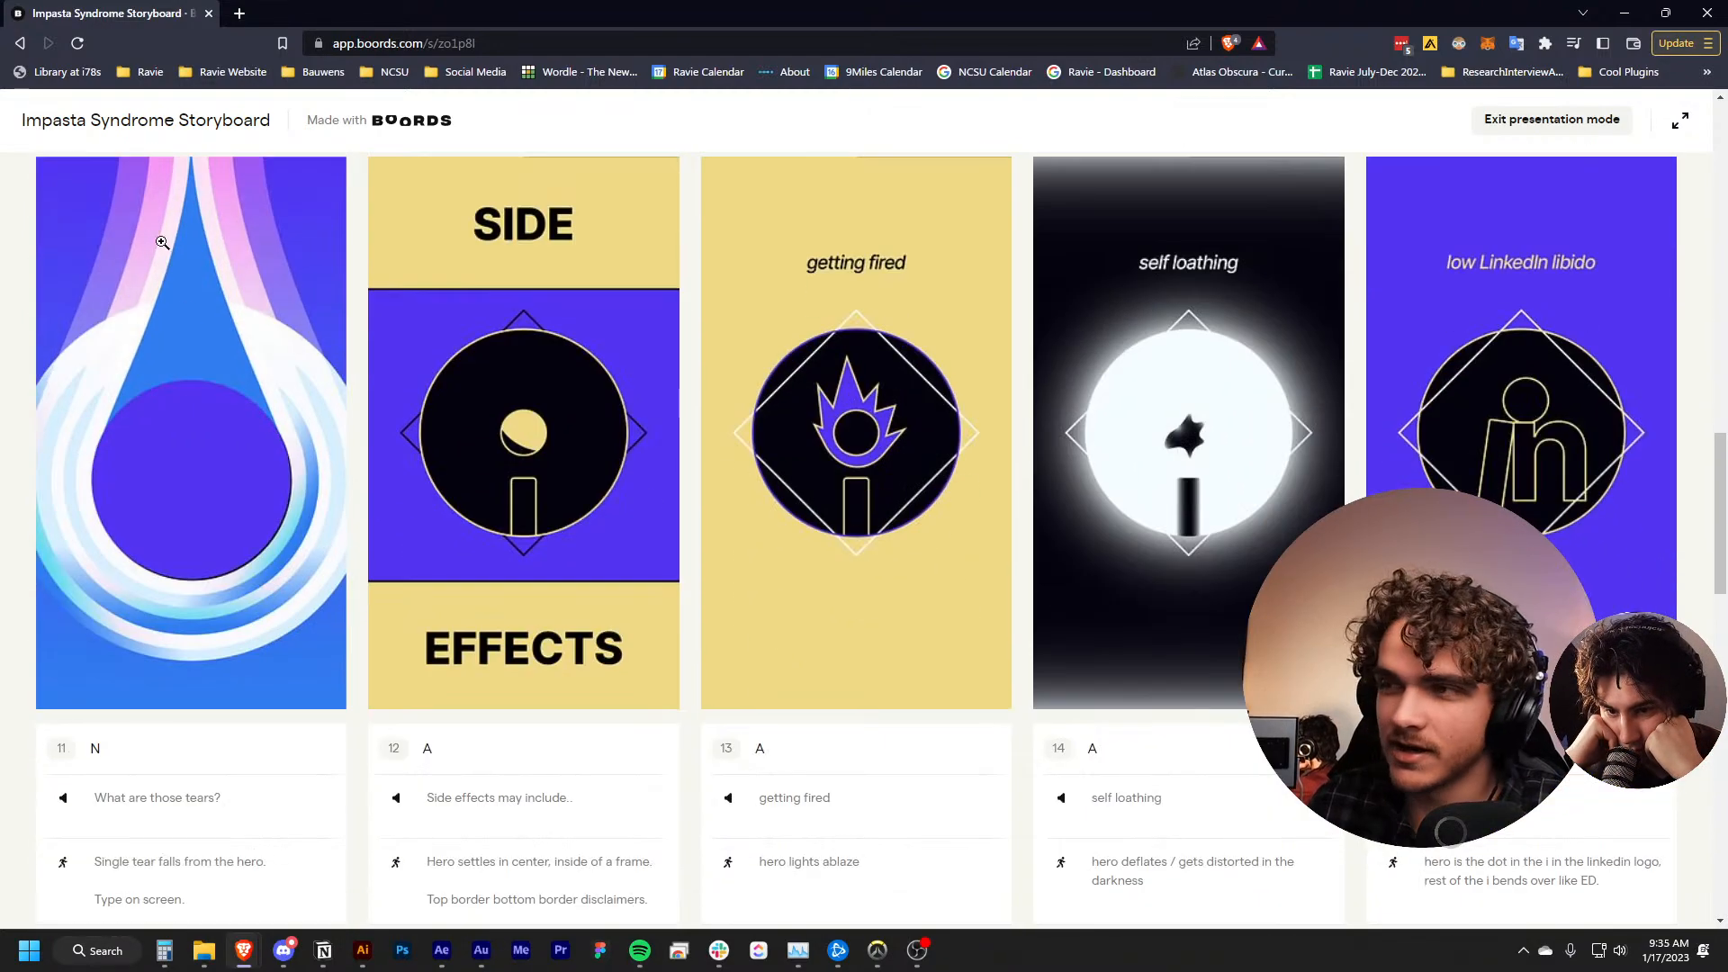
scroll(258, 663, up, 2)
scroll(259, 663, up, 5)
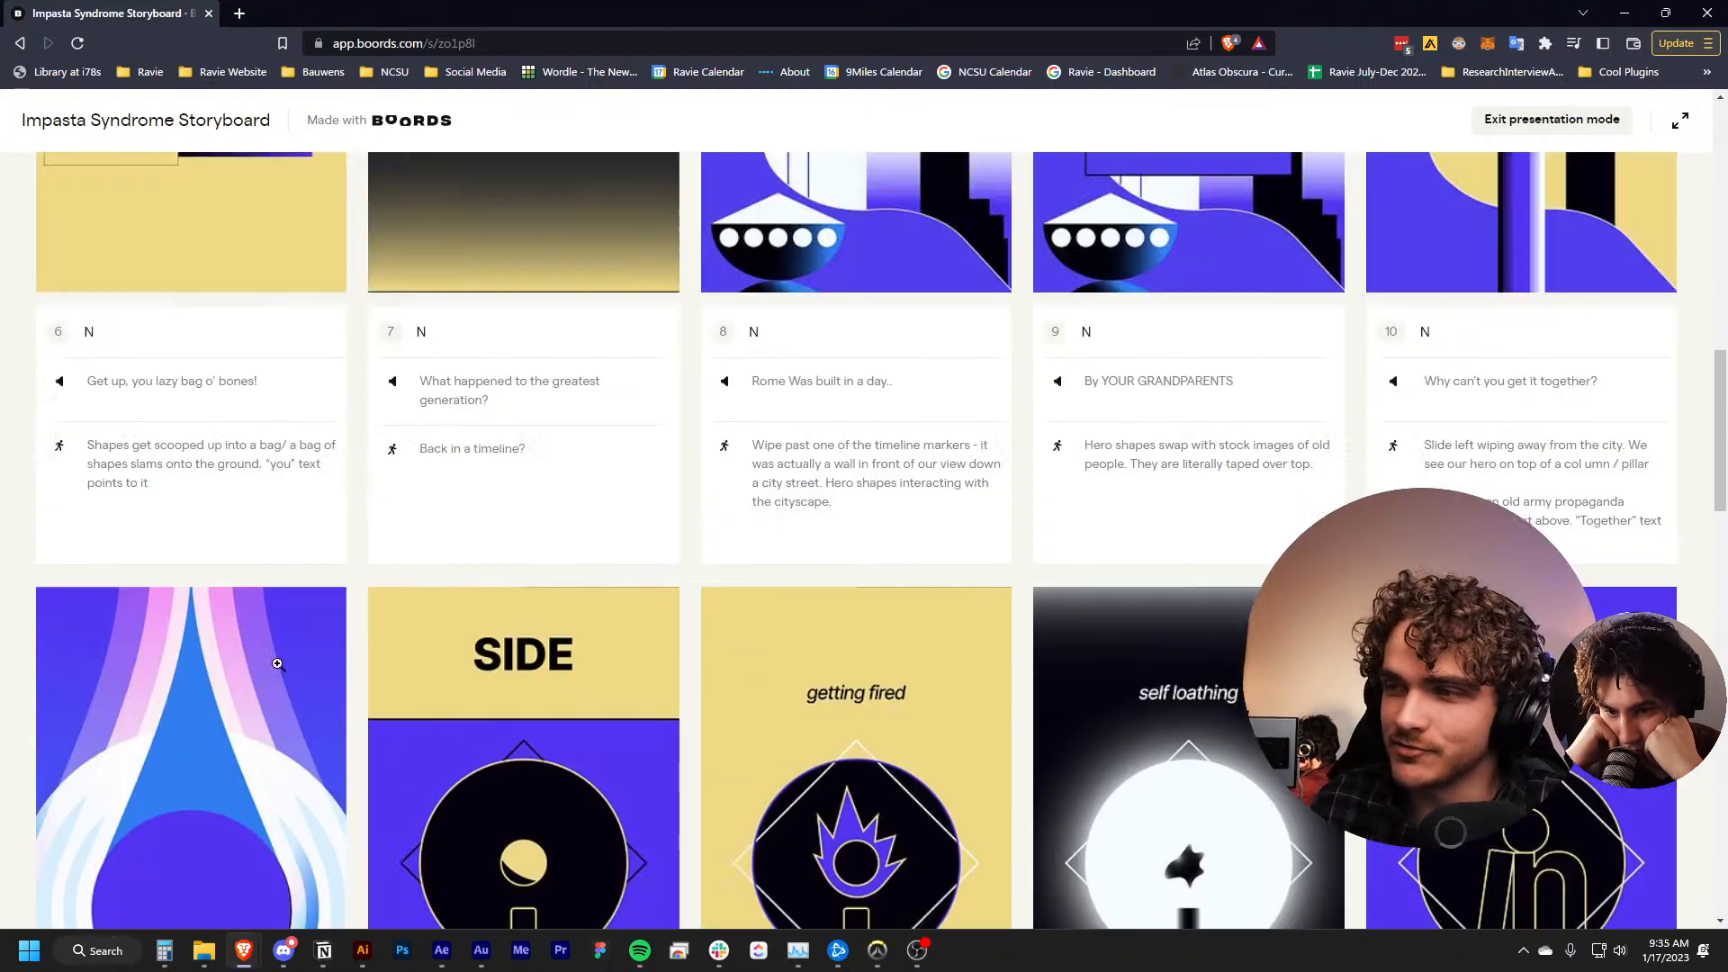
scroll(1431, 396, down, 4)
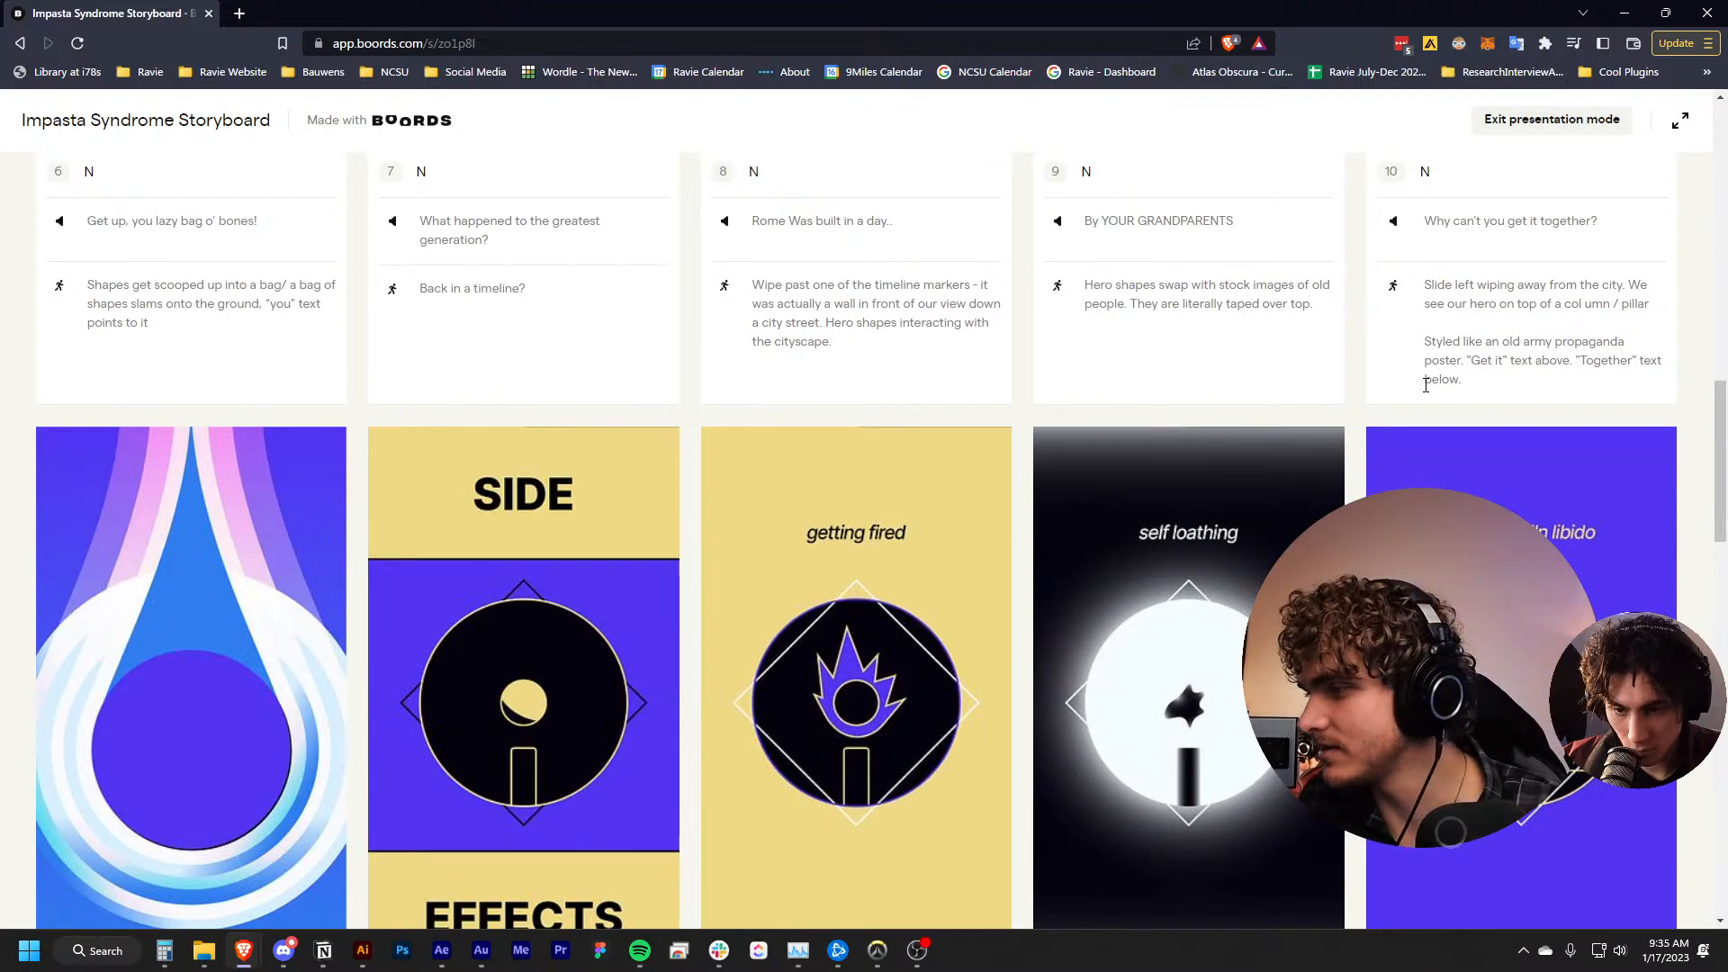
scroll(1273, 449, down, 4)
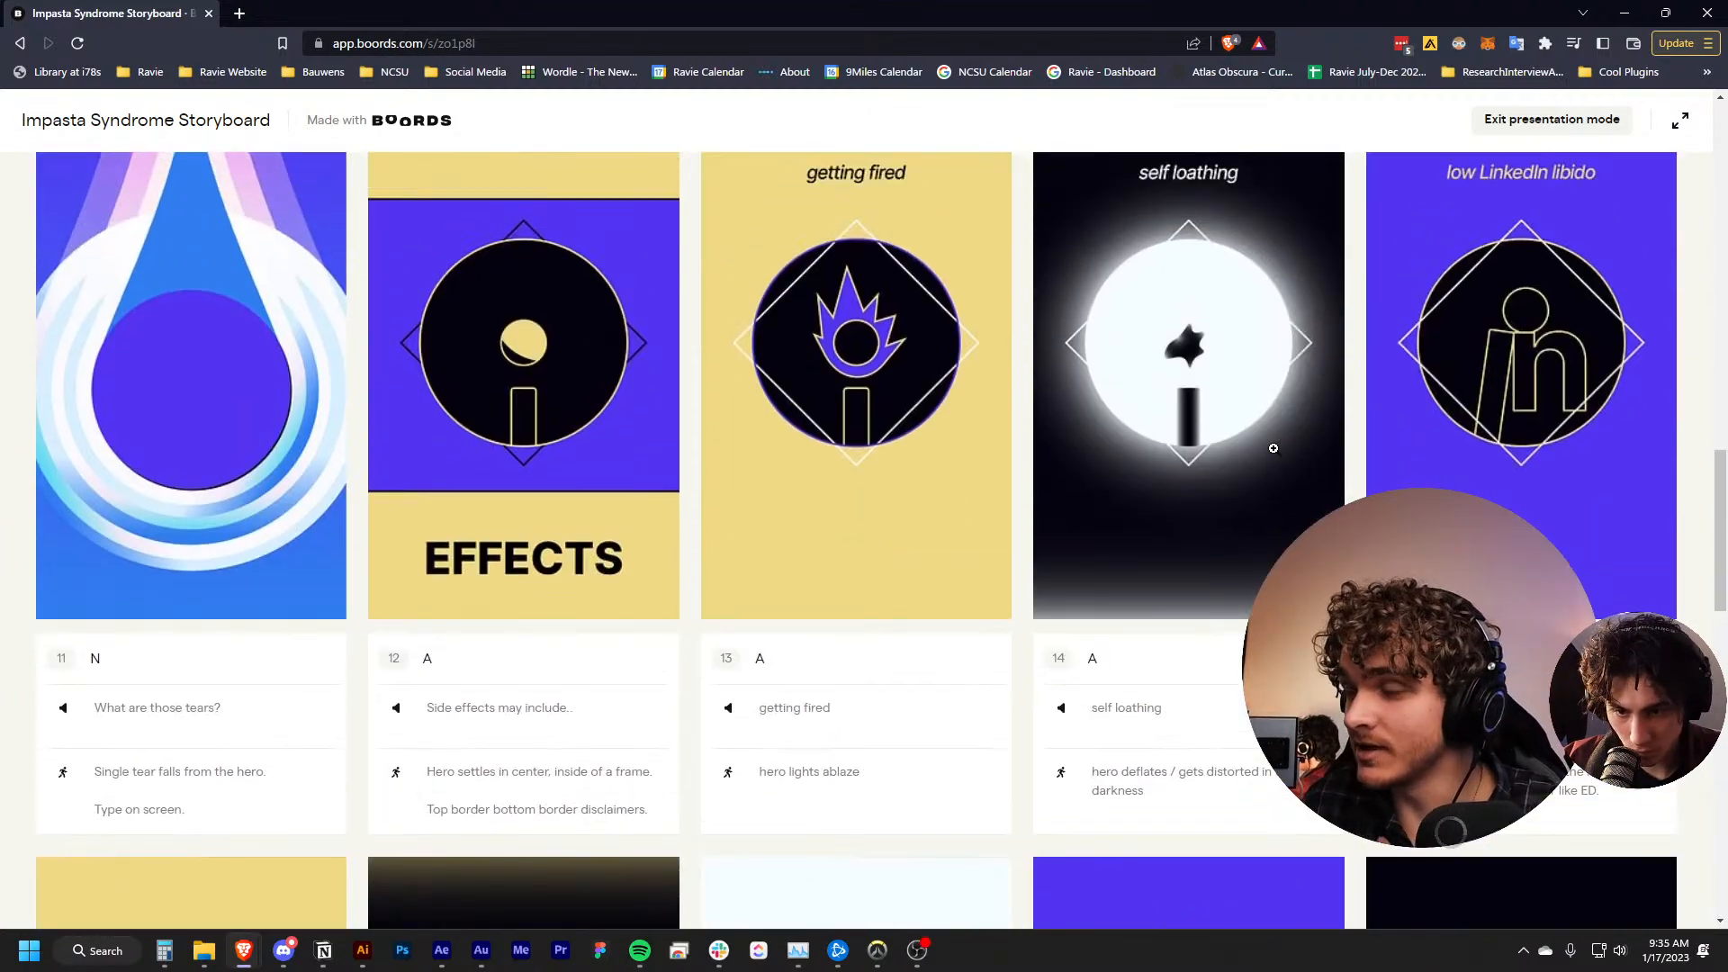
scroll(1192, 577, up, 15)
scroll(1192, 577, up, 5)
scroll(704, 513, down, 19)
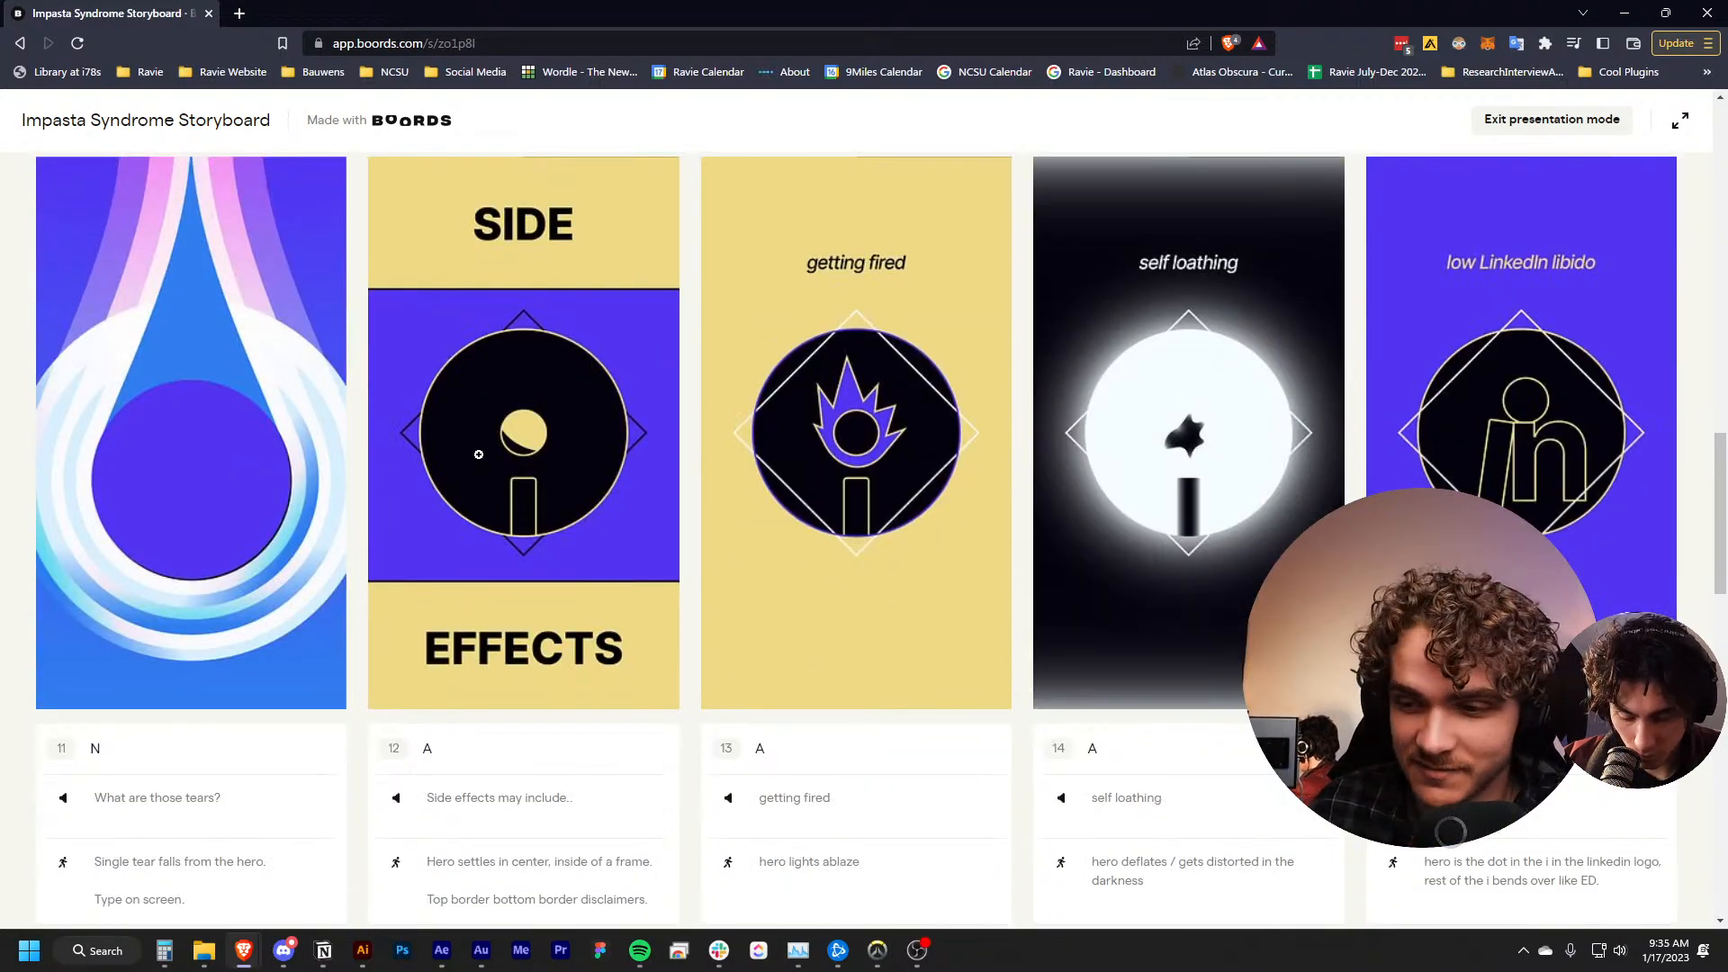
scroll(572, 437, down, 1)
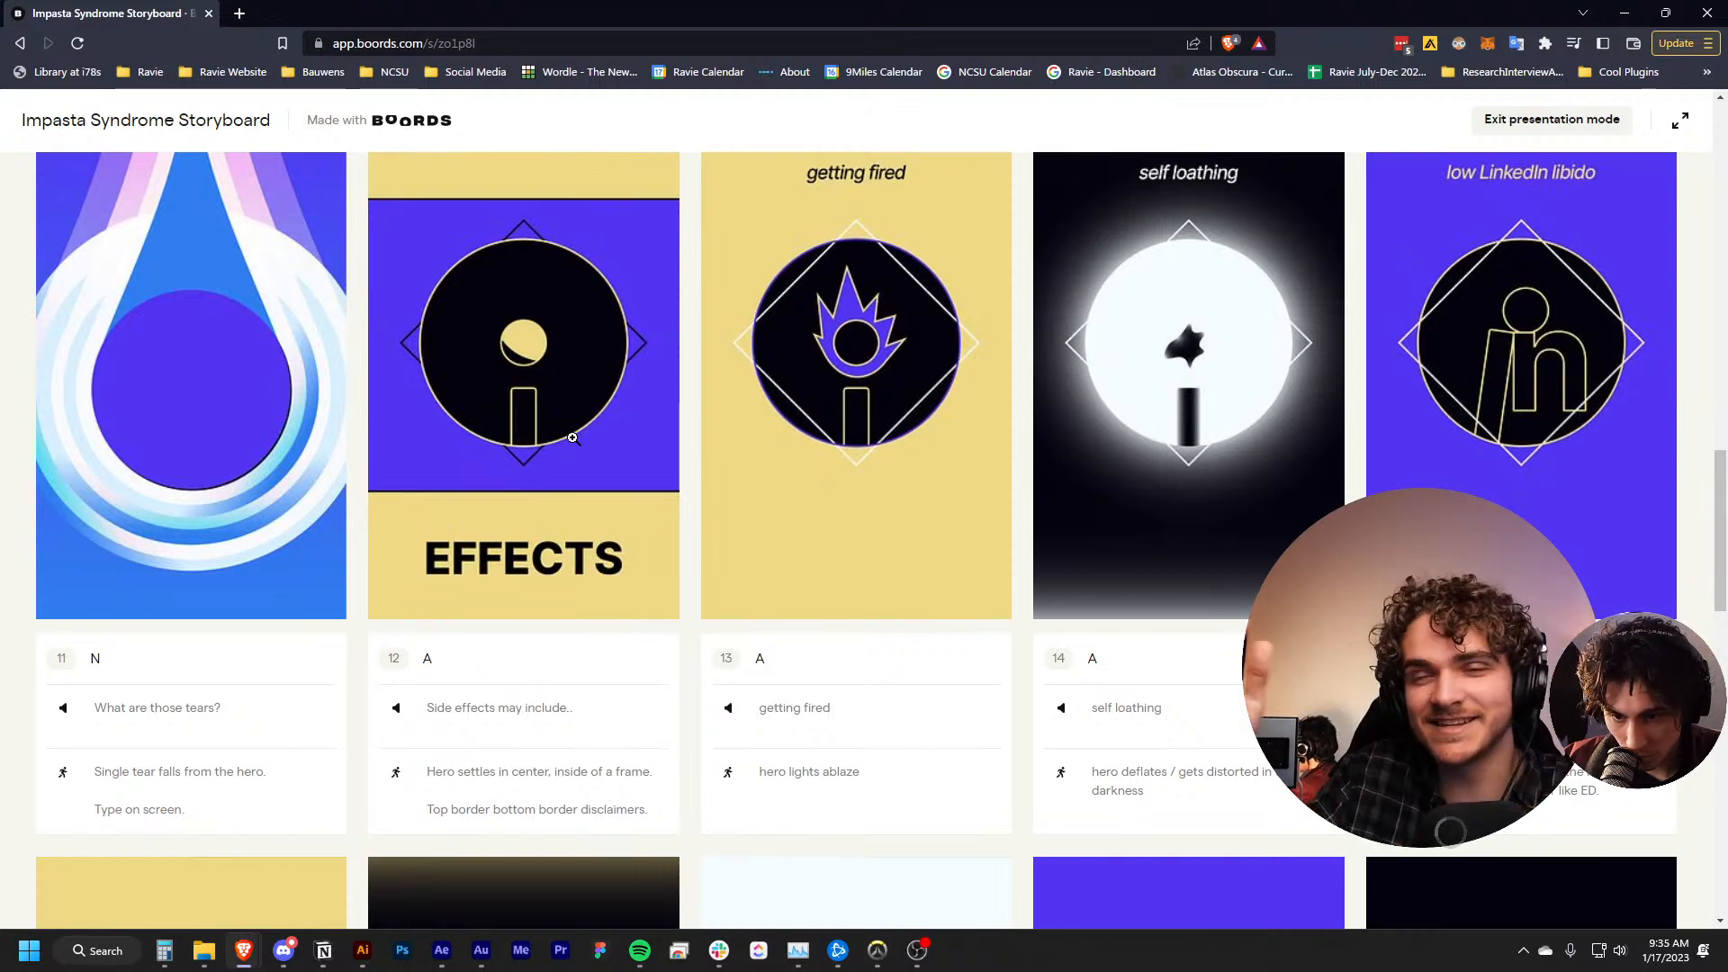
scroll(630, 459, up, 2)
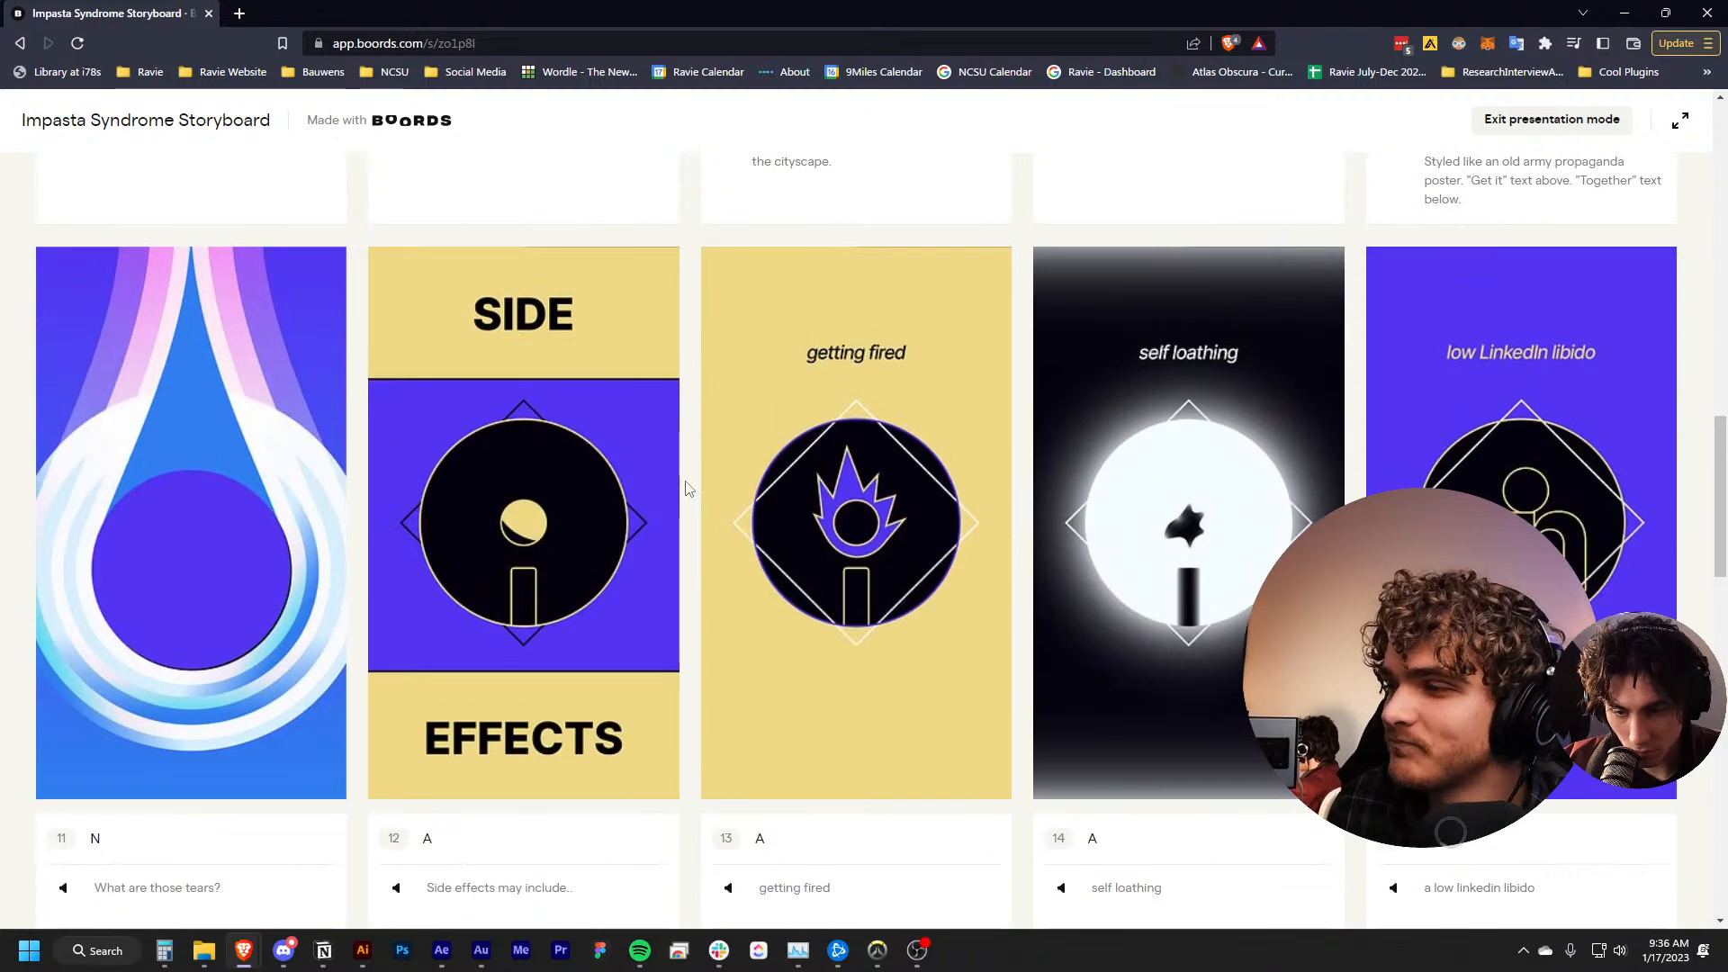
scroll(642, 474, down, 1)
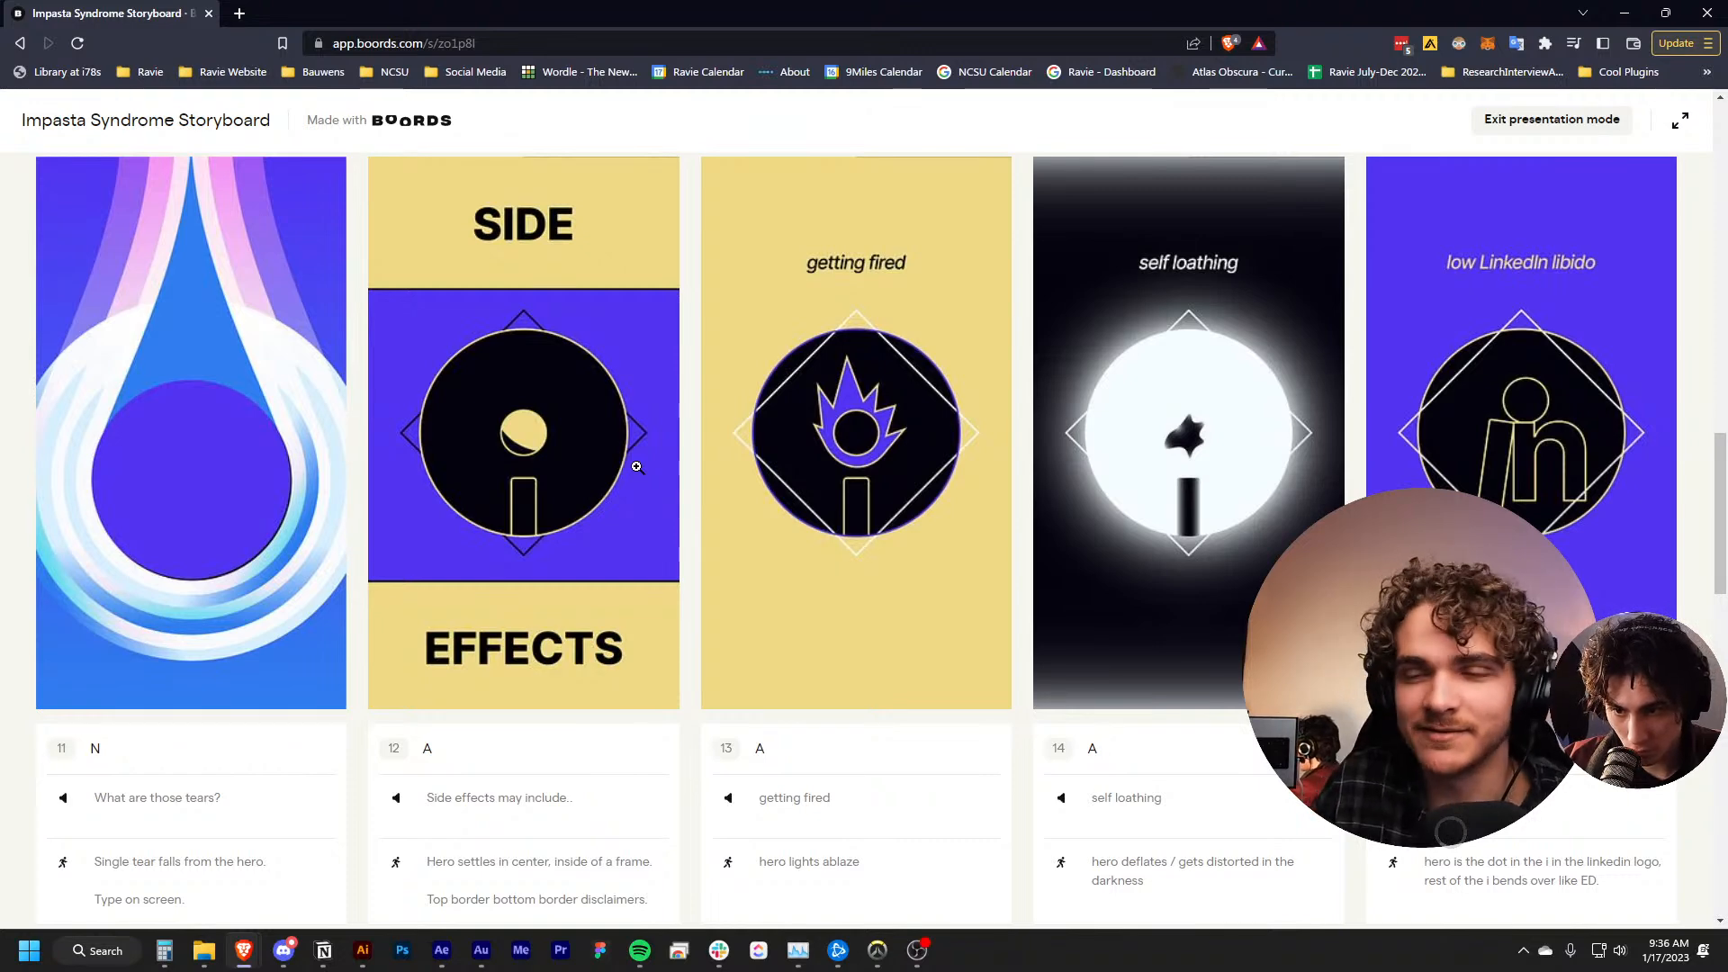
scroll(539, 396, down, 1)
scroll(538, 396, up, 1)
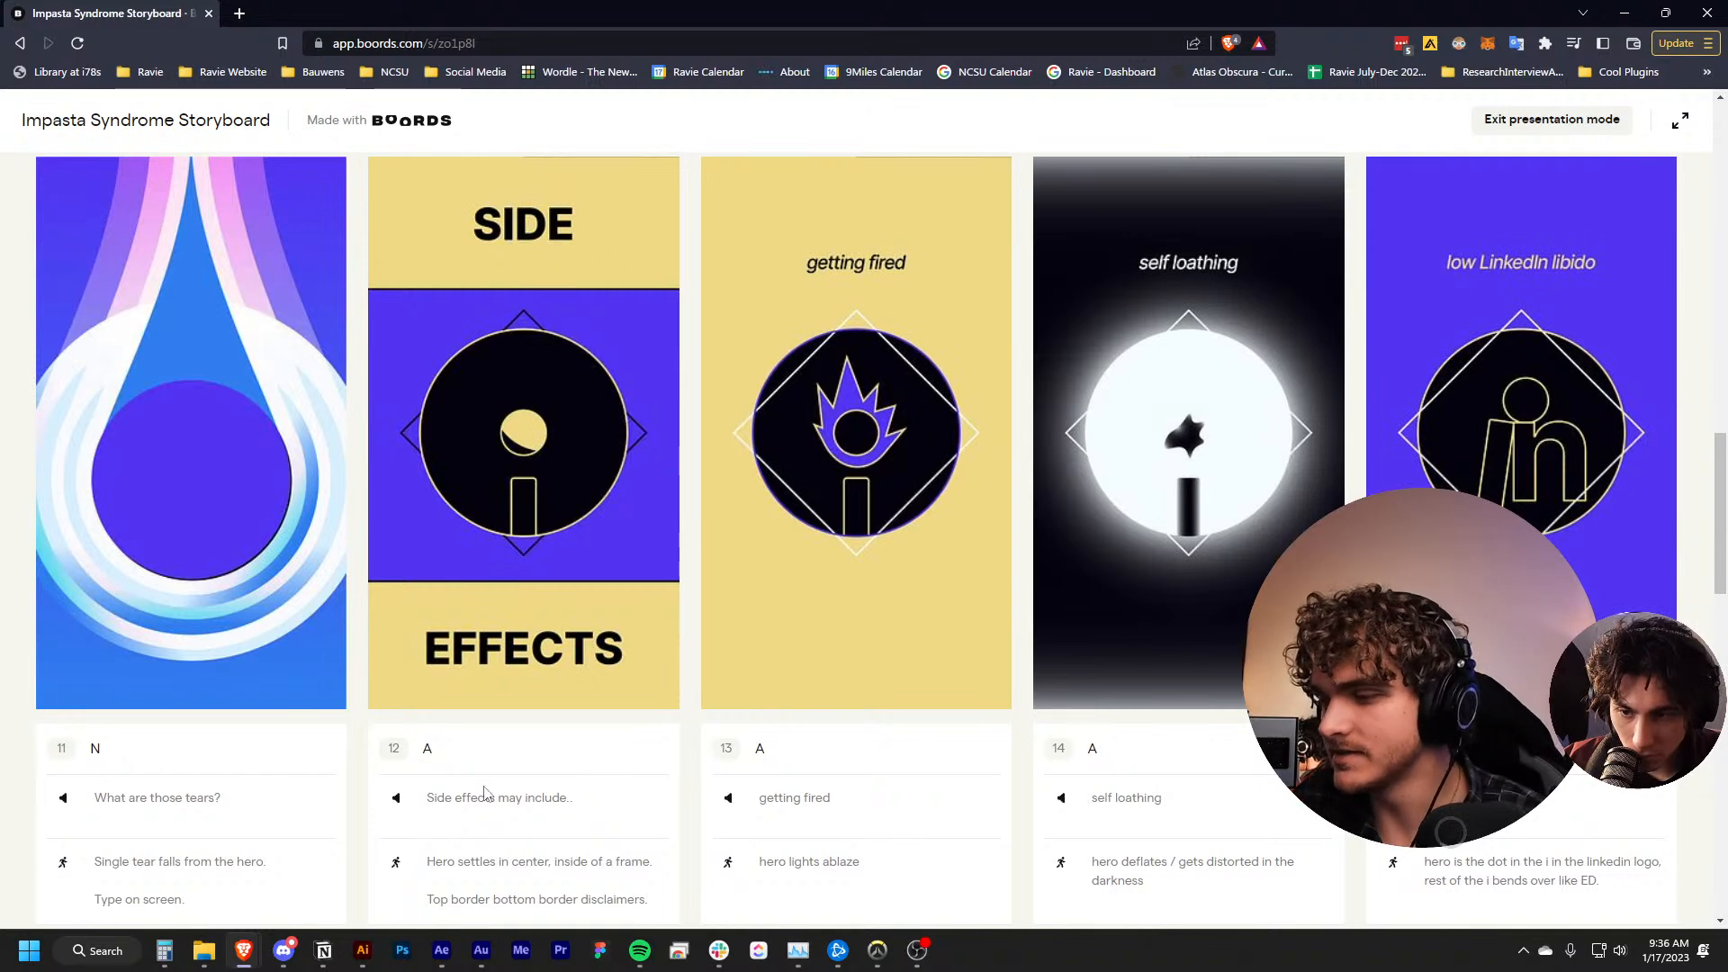
scroll(510, 528, up, 1)
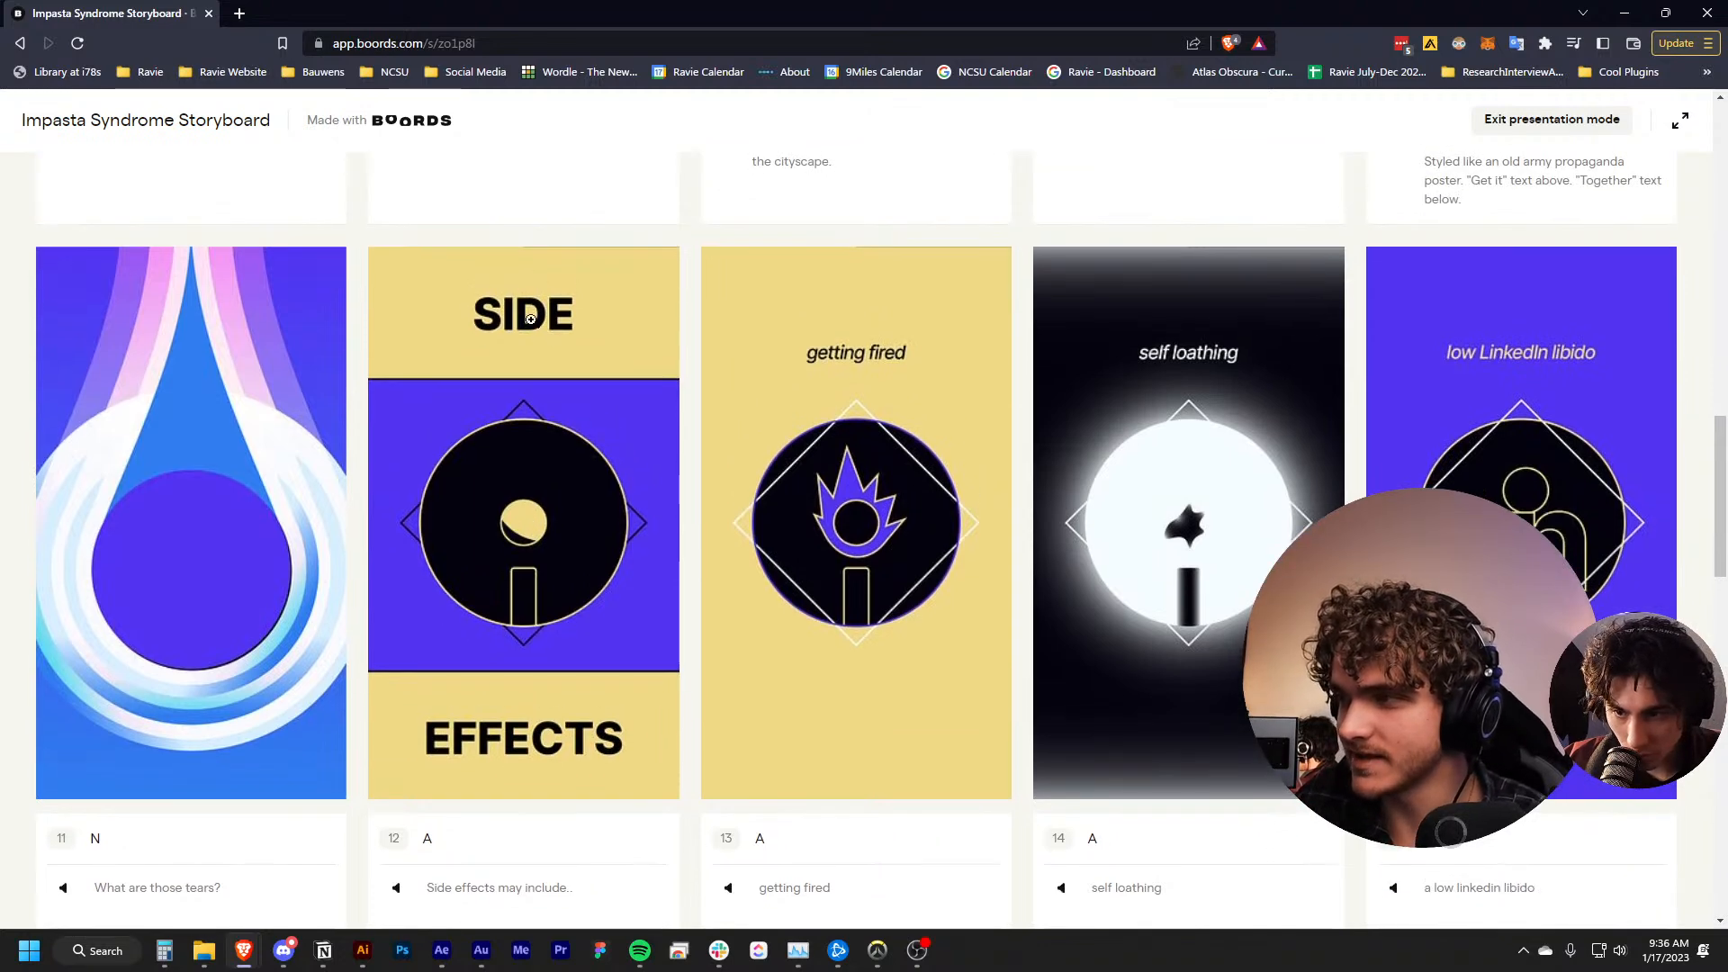
scroll(740, 704, down, 1)
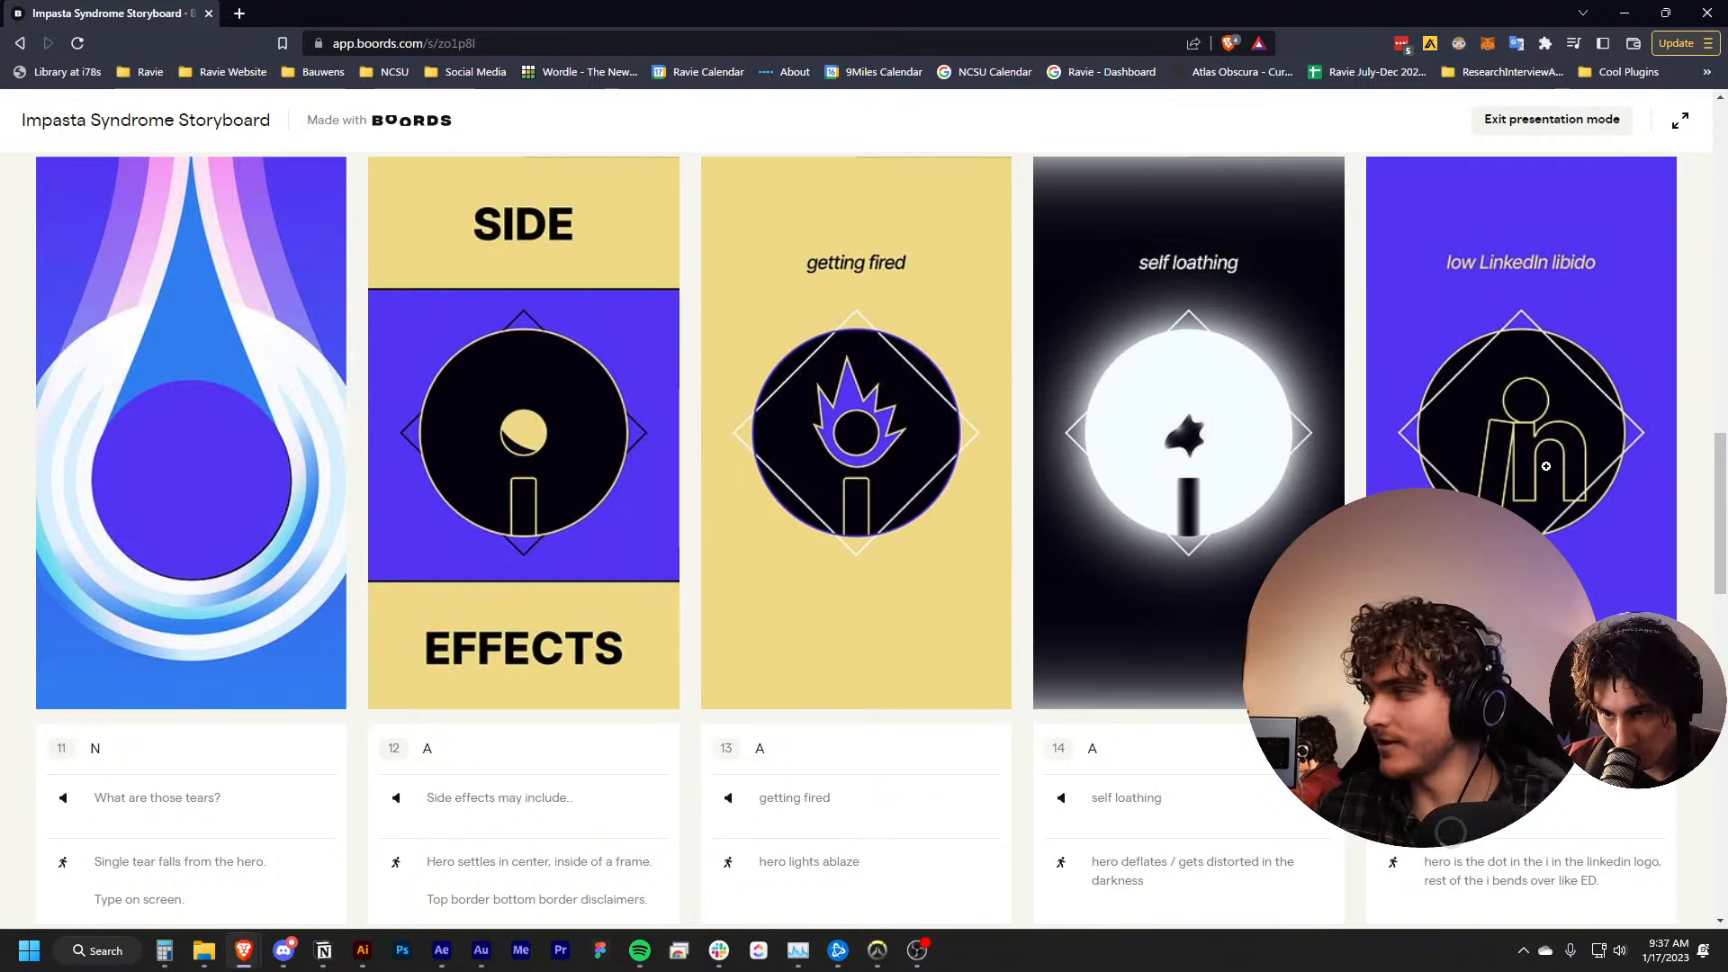
Read through the remaining side-effect frames 16 to 20 and closing frames 21 to 23, and return to the storyboard's beginning
scroll(1535, 441, down, 8)
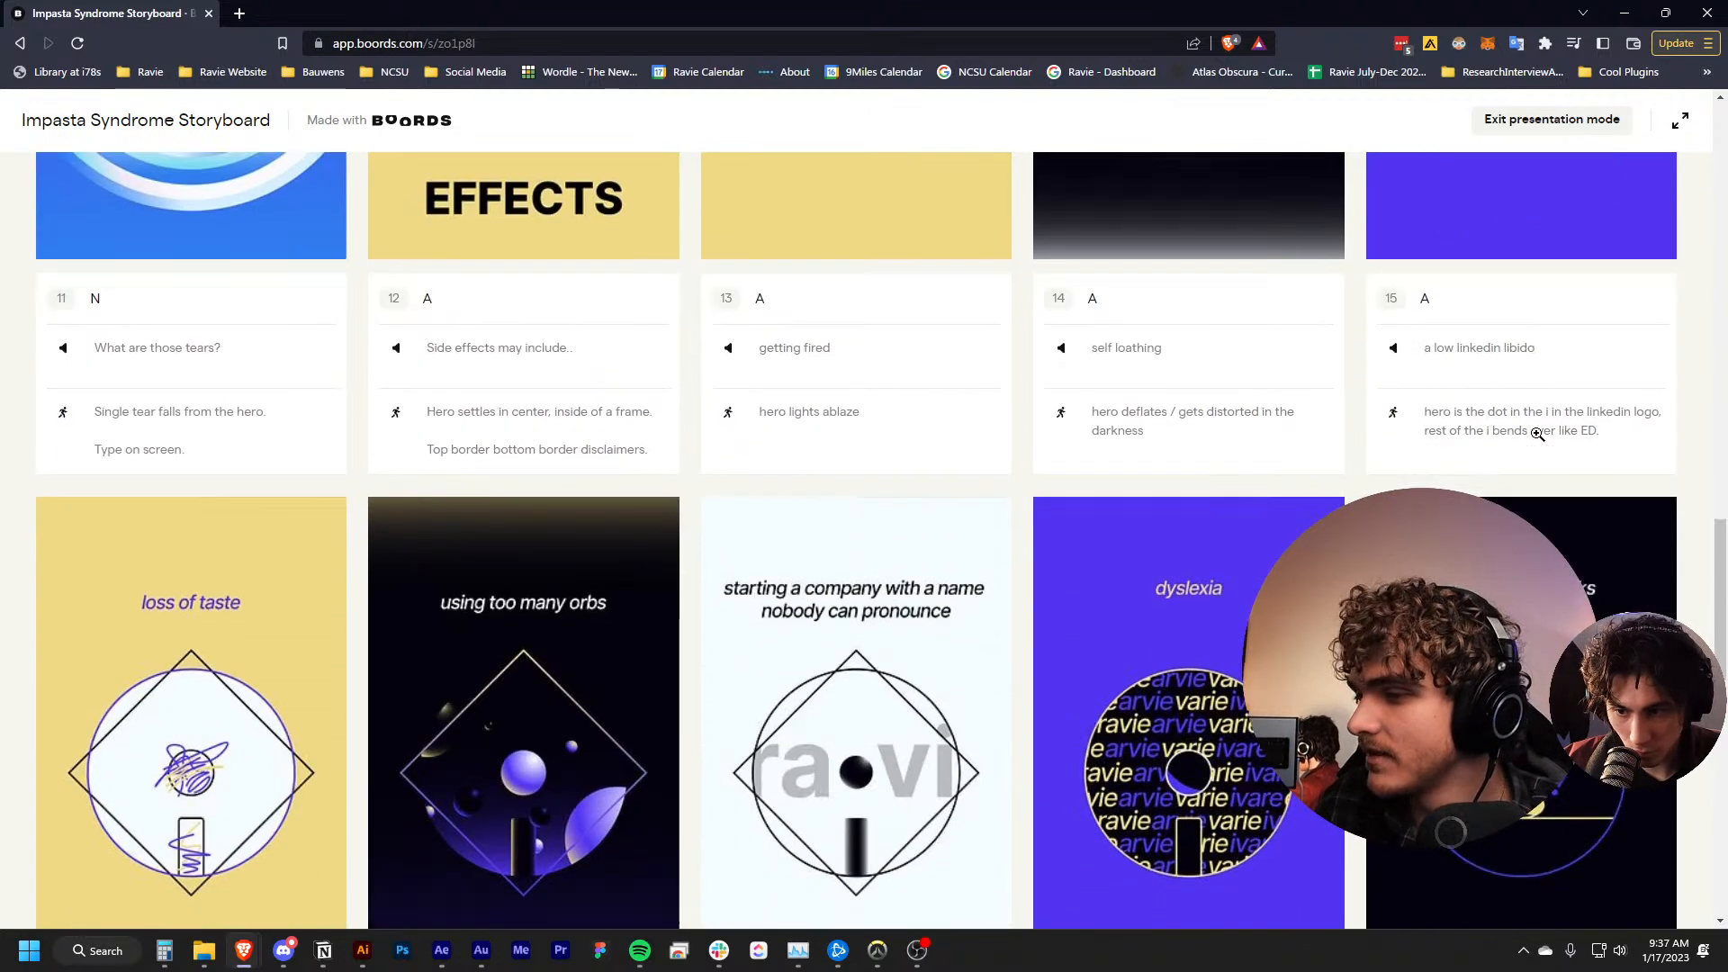
scroll(400, 368, down, 1)
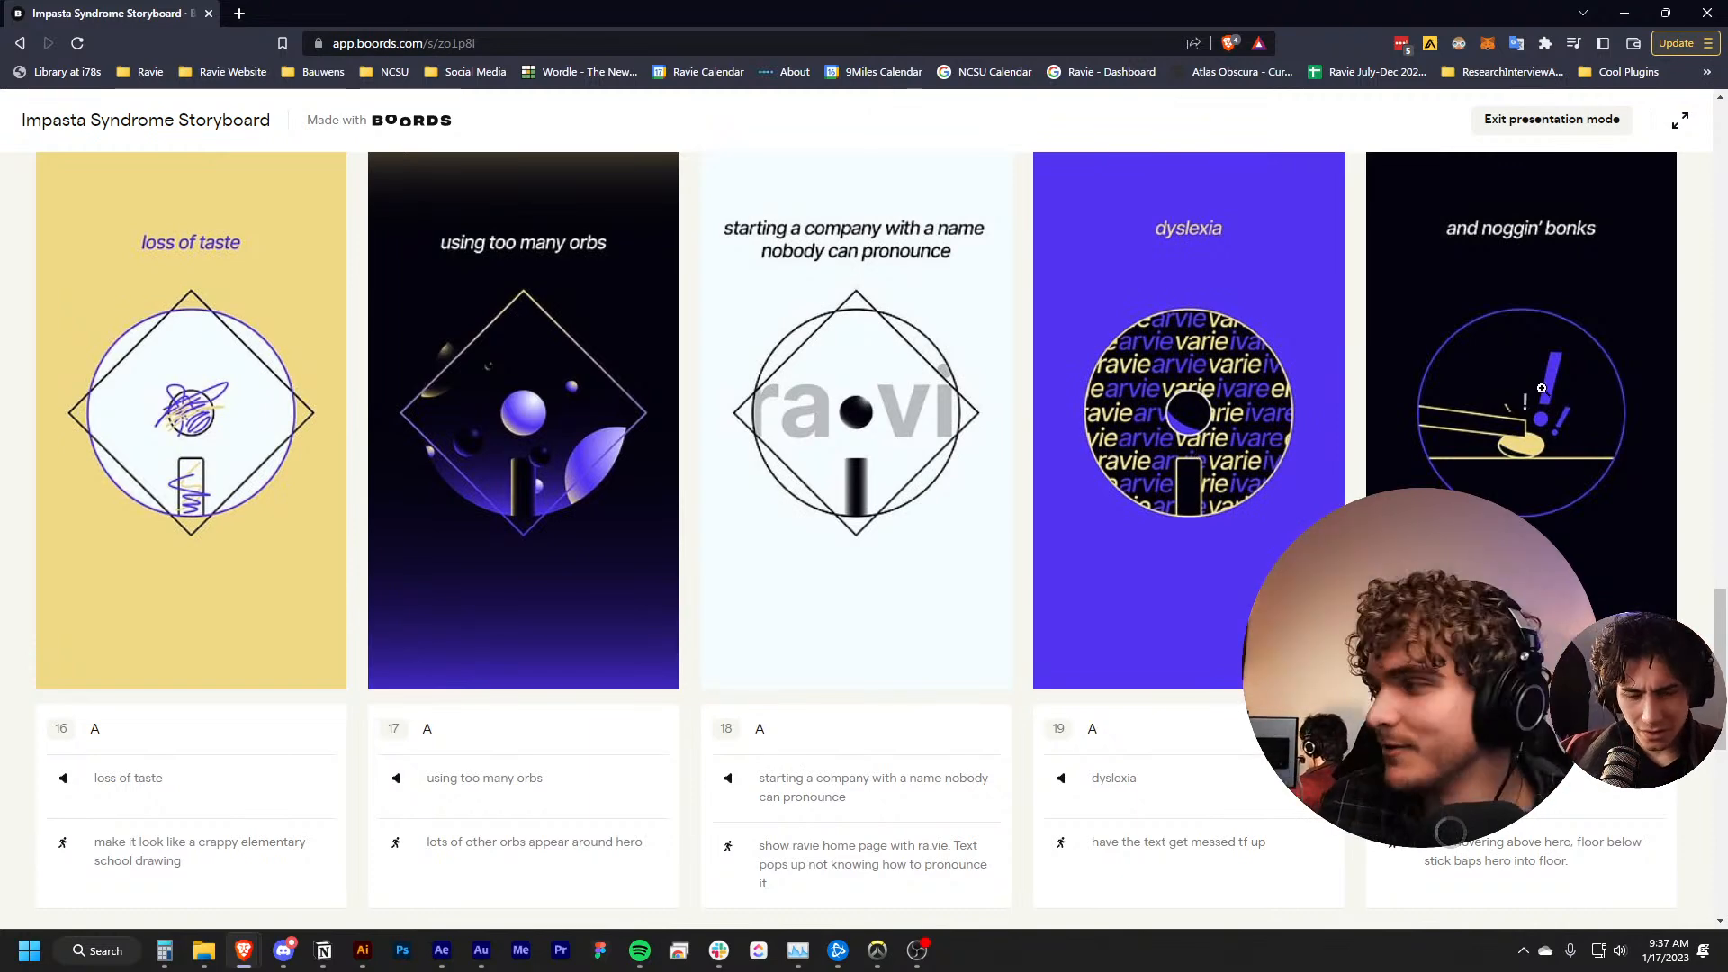
scroll(1520, 403, down, 3)
scroll(1429, 377, up, 4)
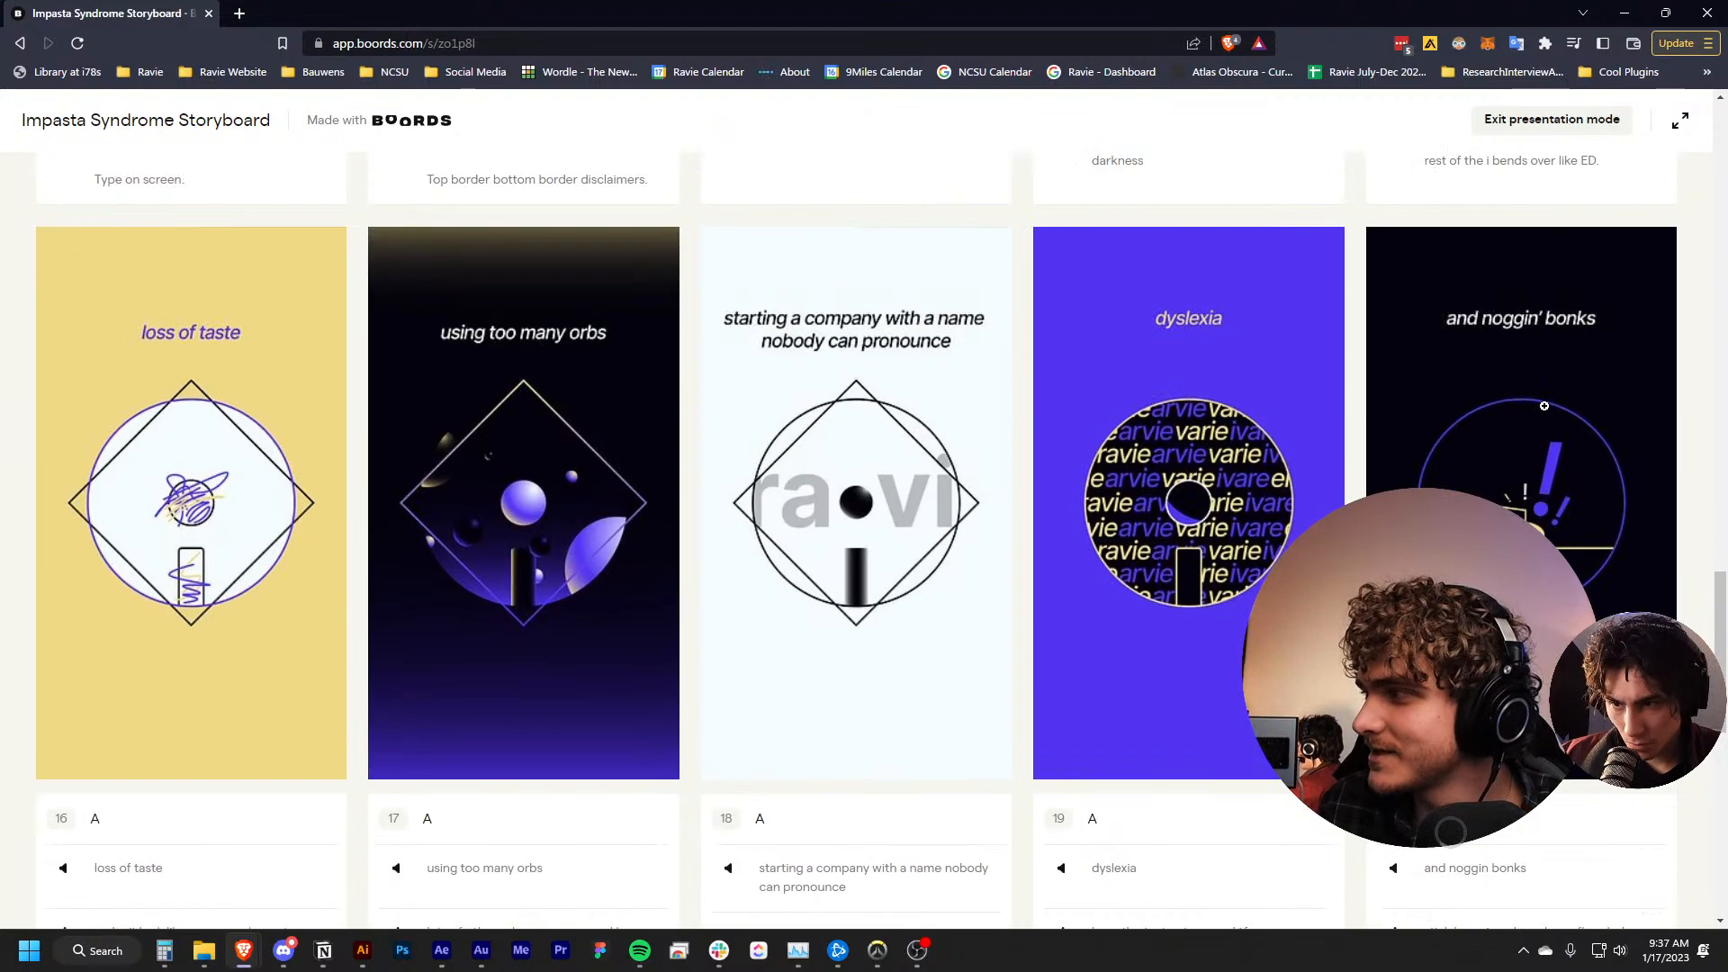
scroll(1617, 353, down, 10)
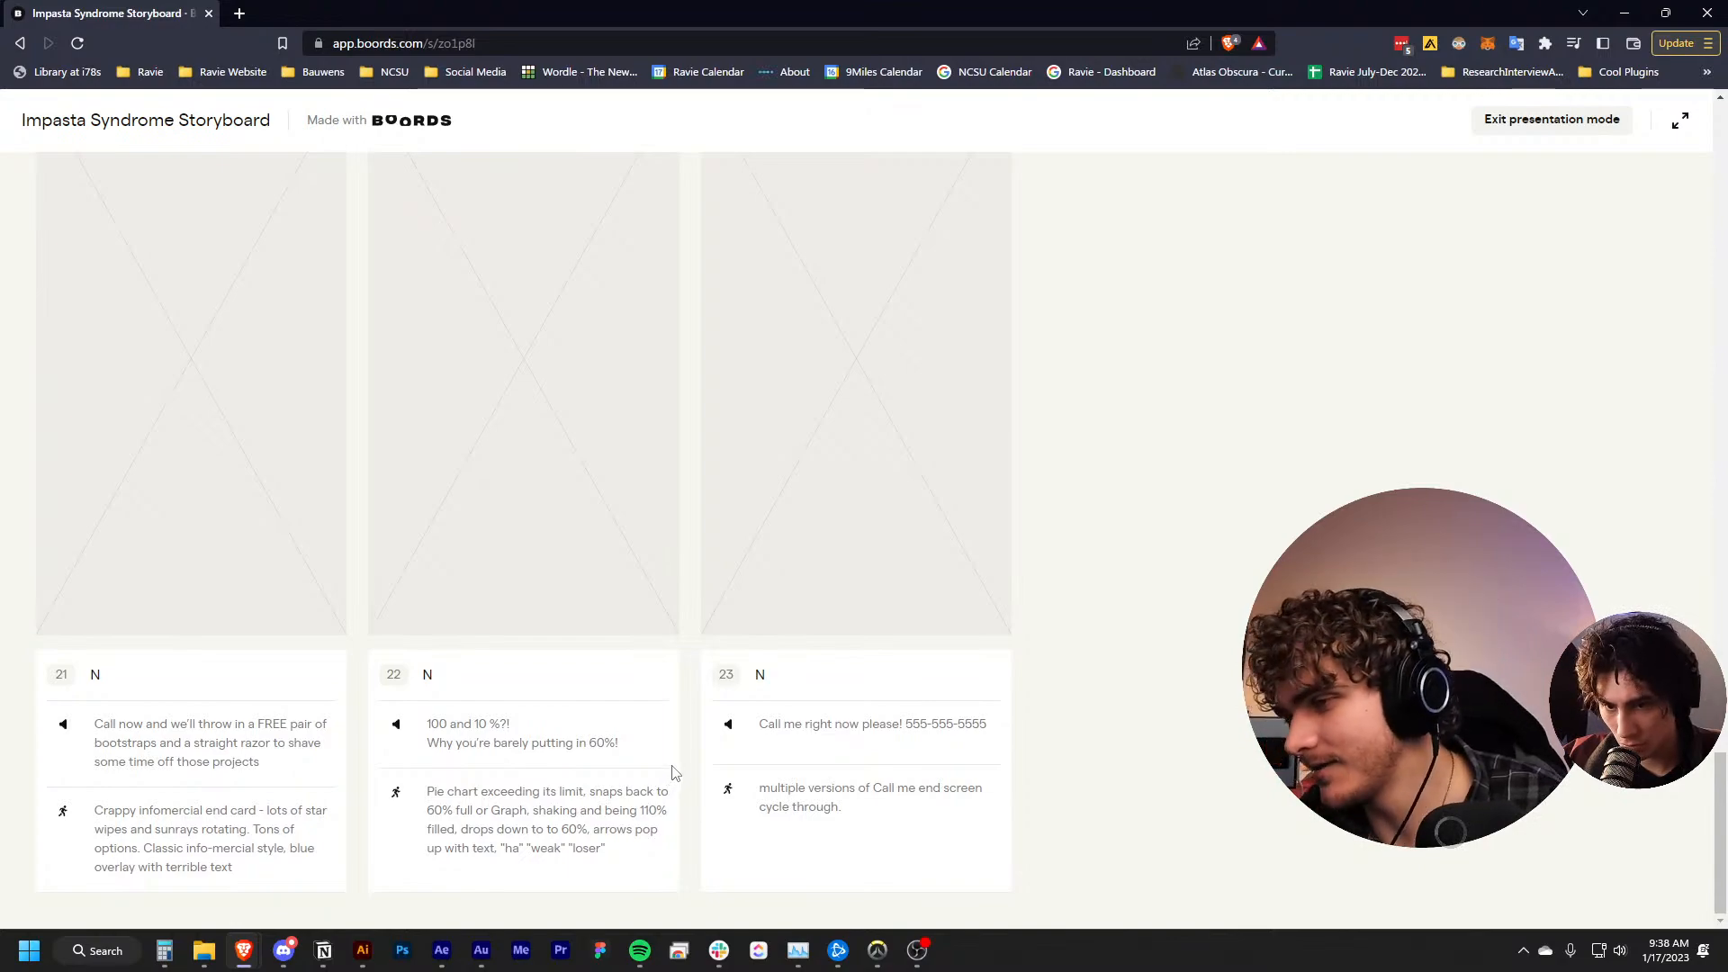
scroll(586, 696, up, 7)
scroll(586, 695, up, 15)
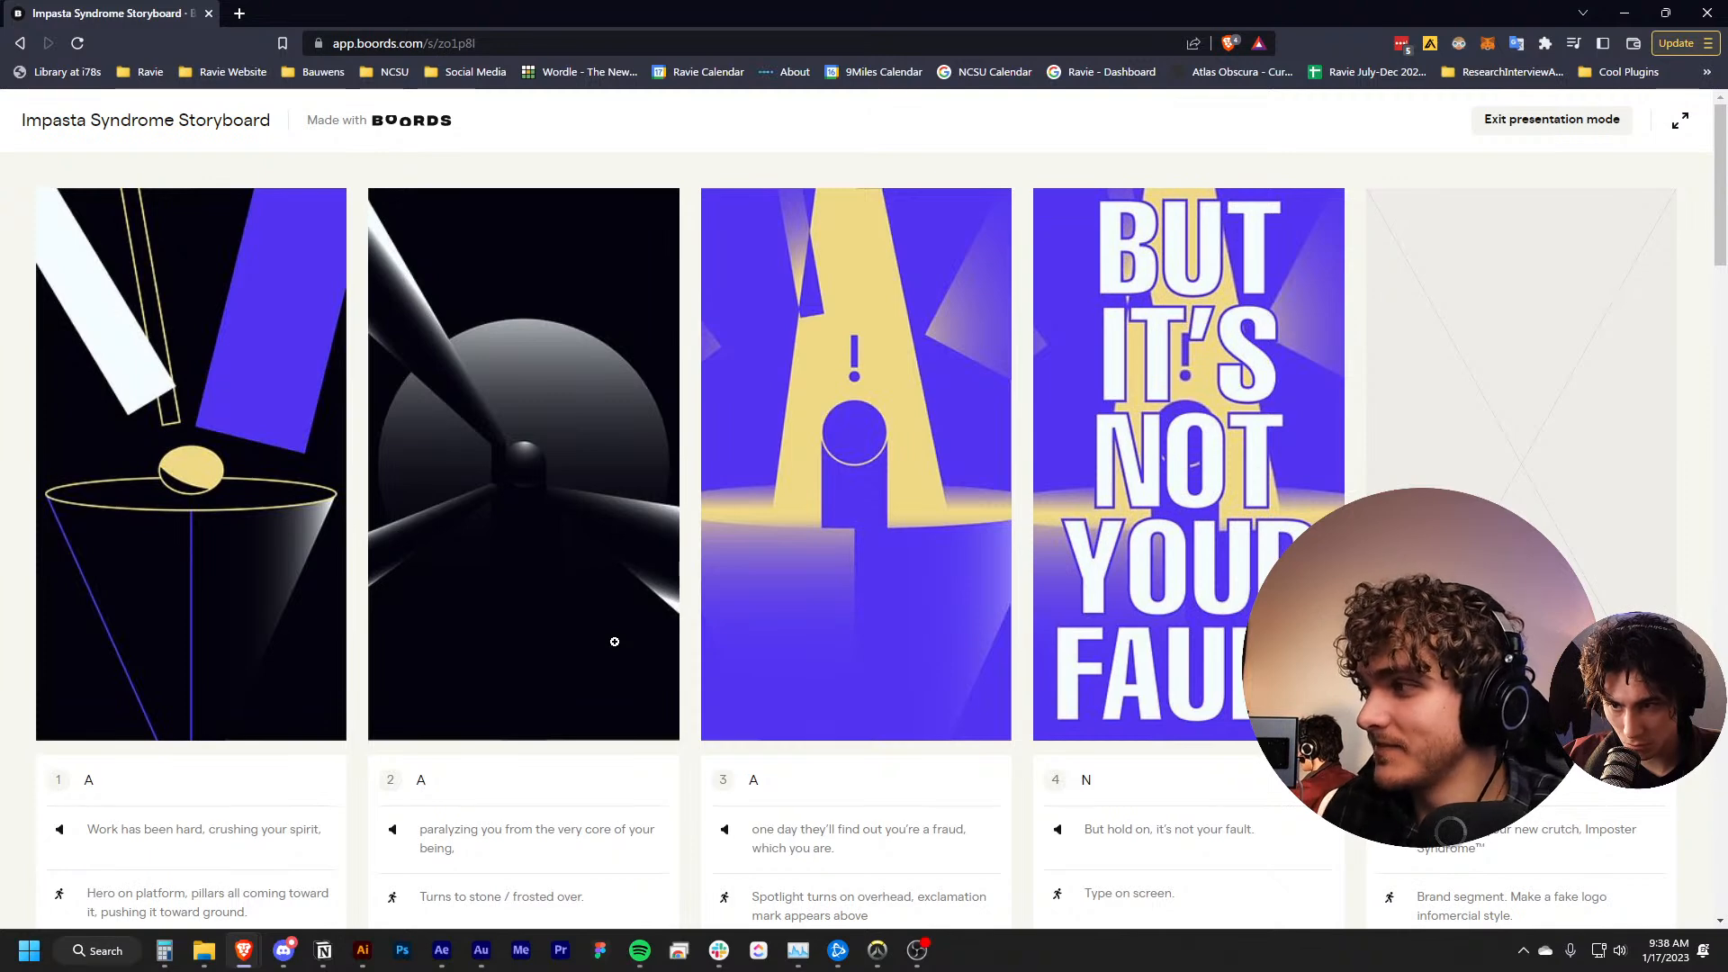
Switch to Adobe Audition and return the playhead to the start of the Impasta Syndrome VO session
scroll(661, 601, down, 2)
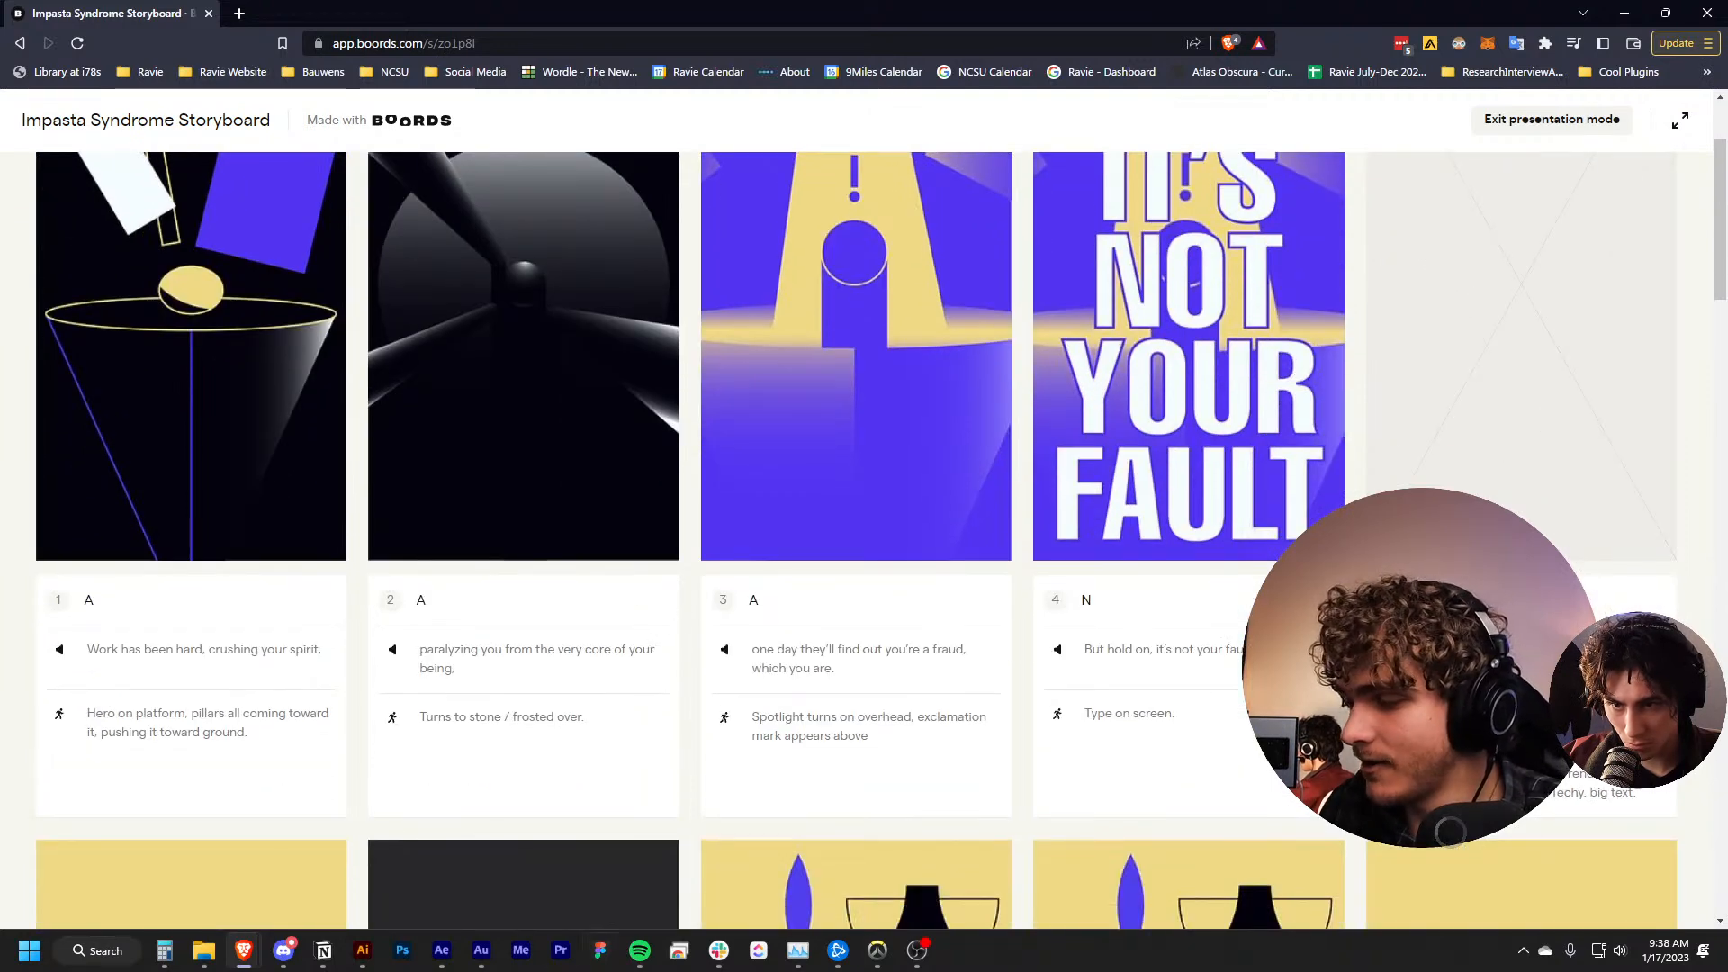
click(480, 950)
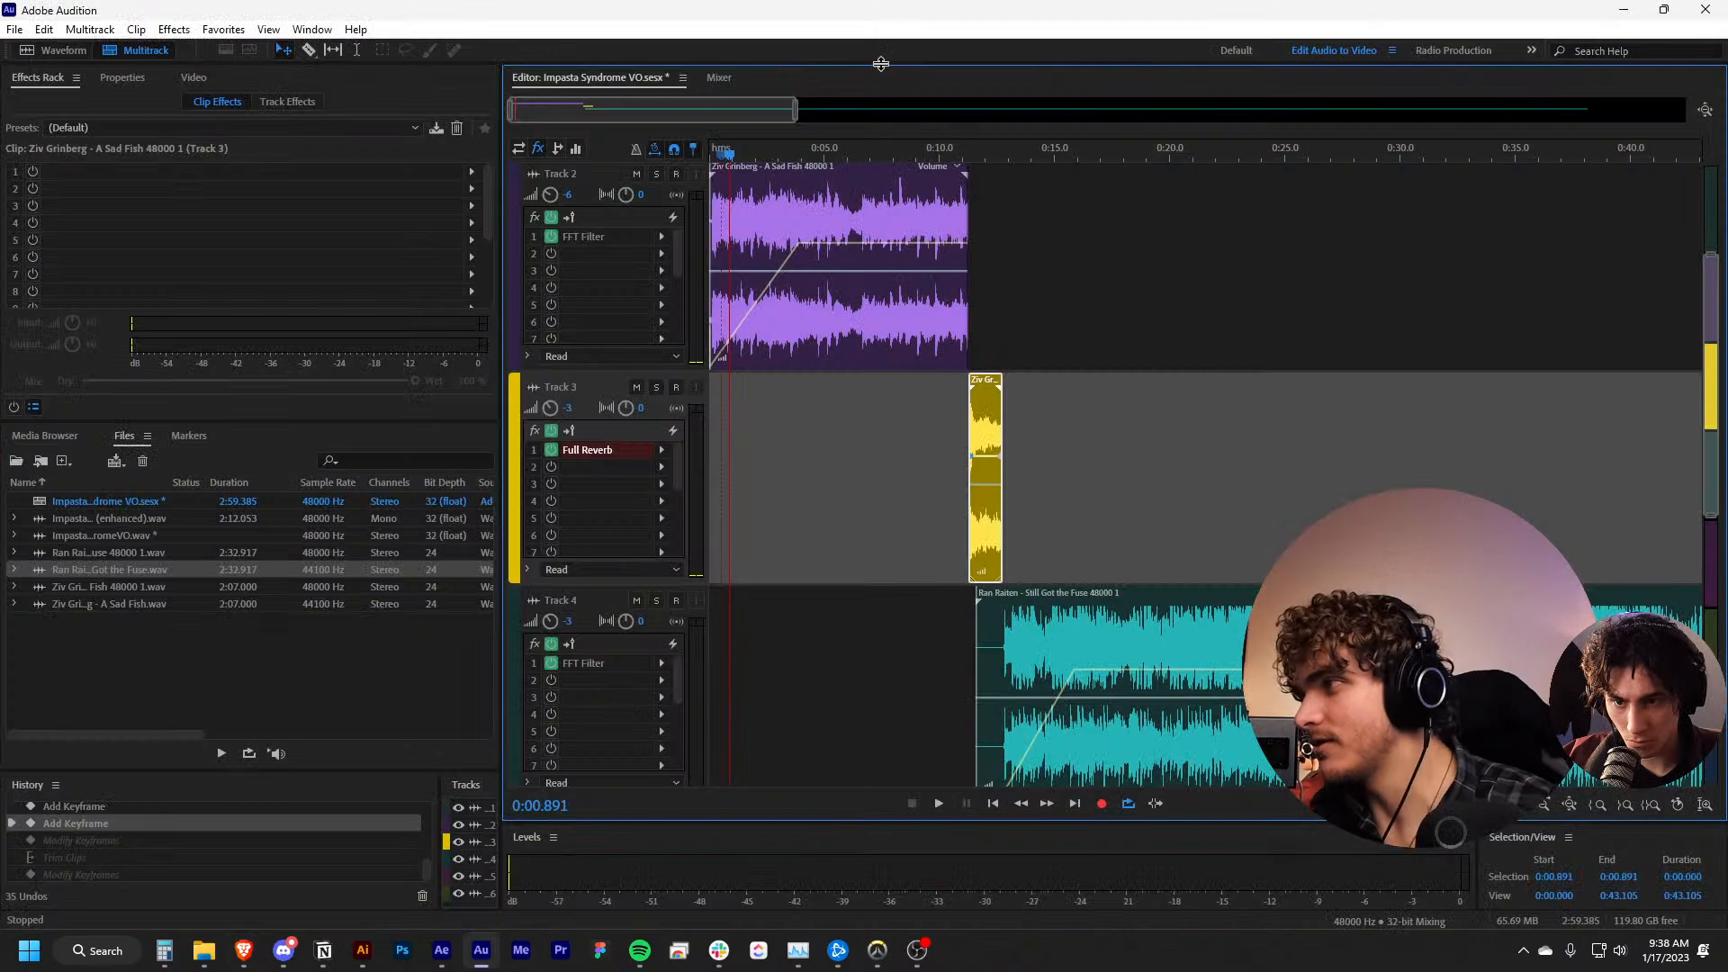
drag(873, 157, 698, 127)
scroll(992, 298, up, 2)
scroll(992, 299, up, 2)
scroll(1146, 362, down, 4)
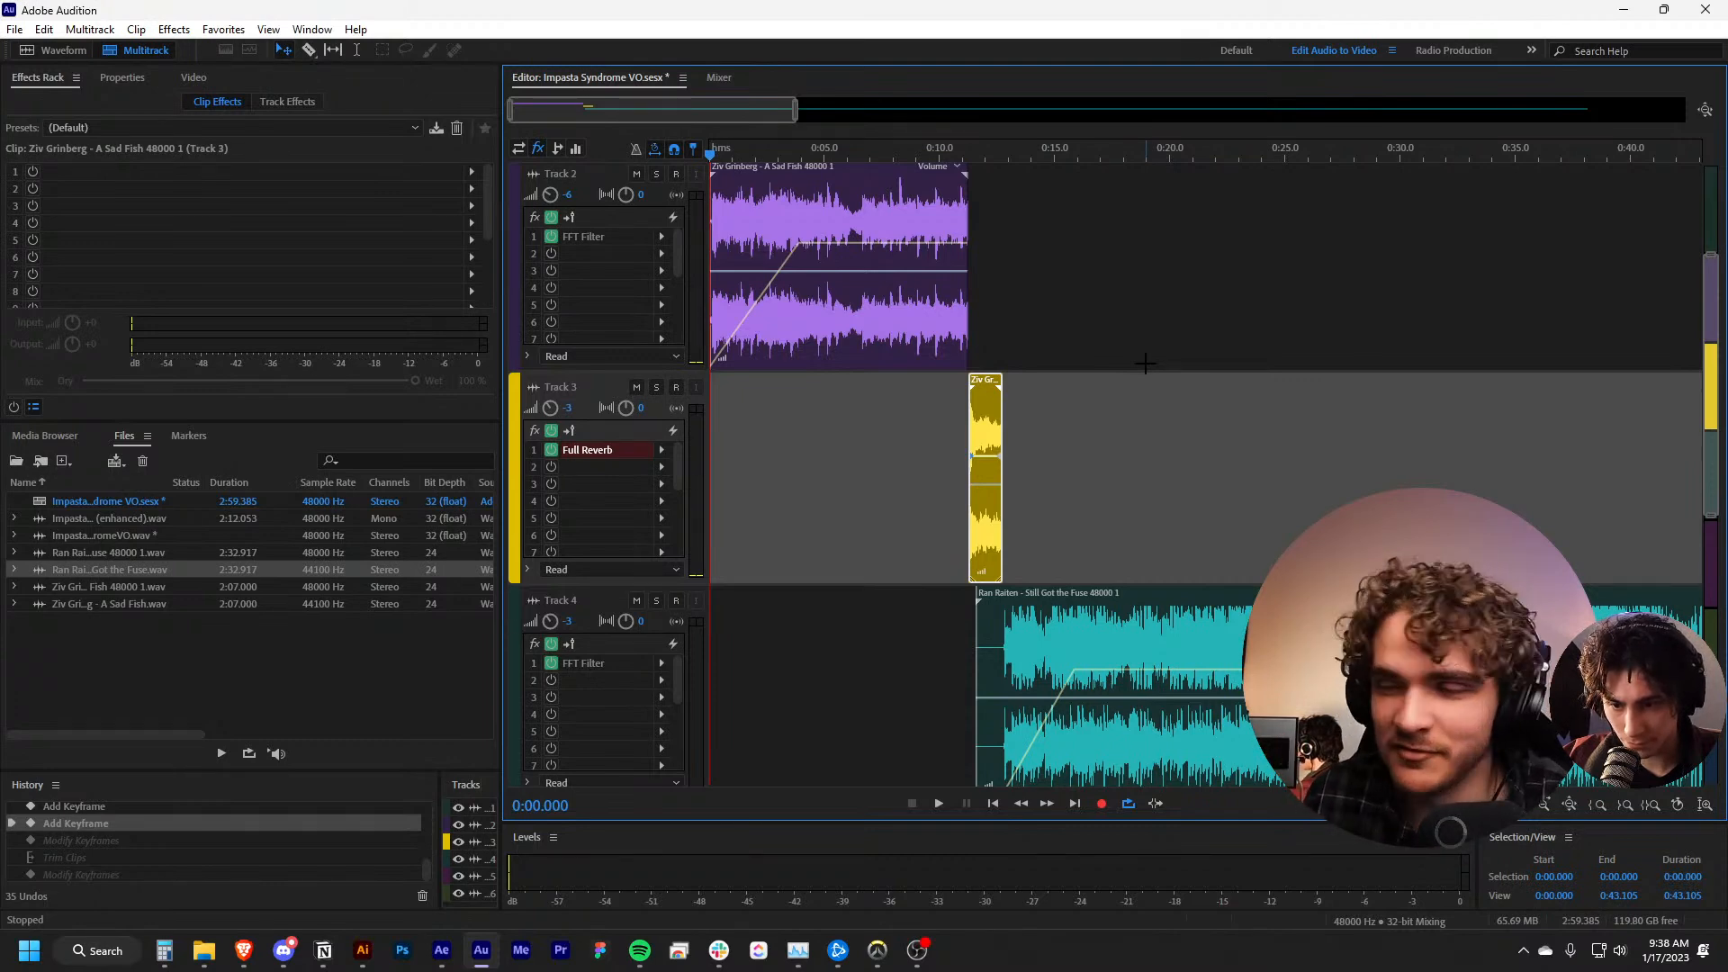
scroll(779, 325, up, 2)
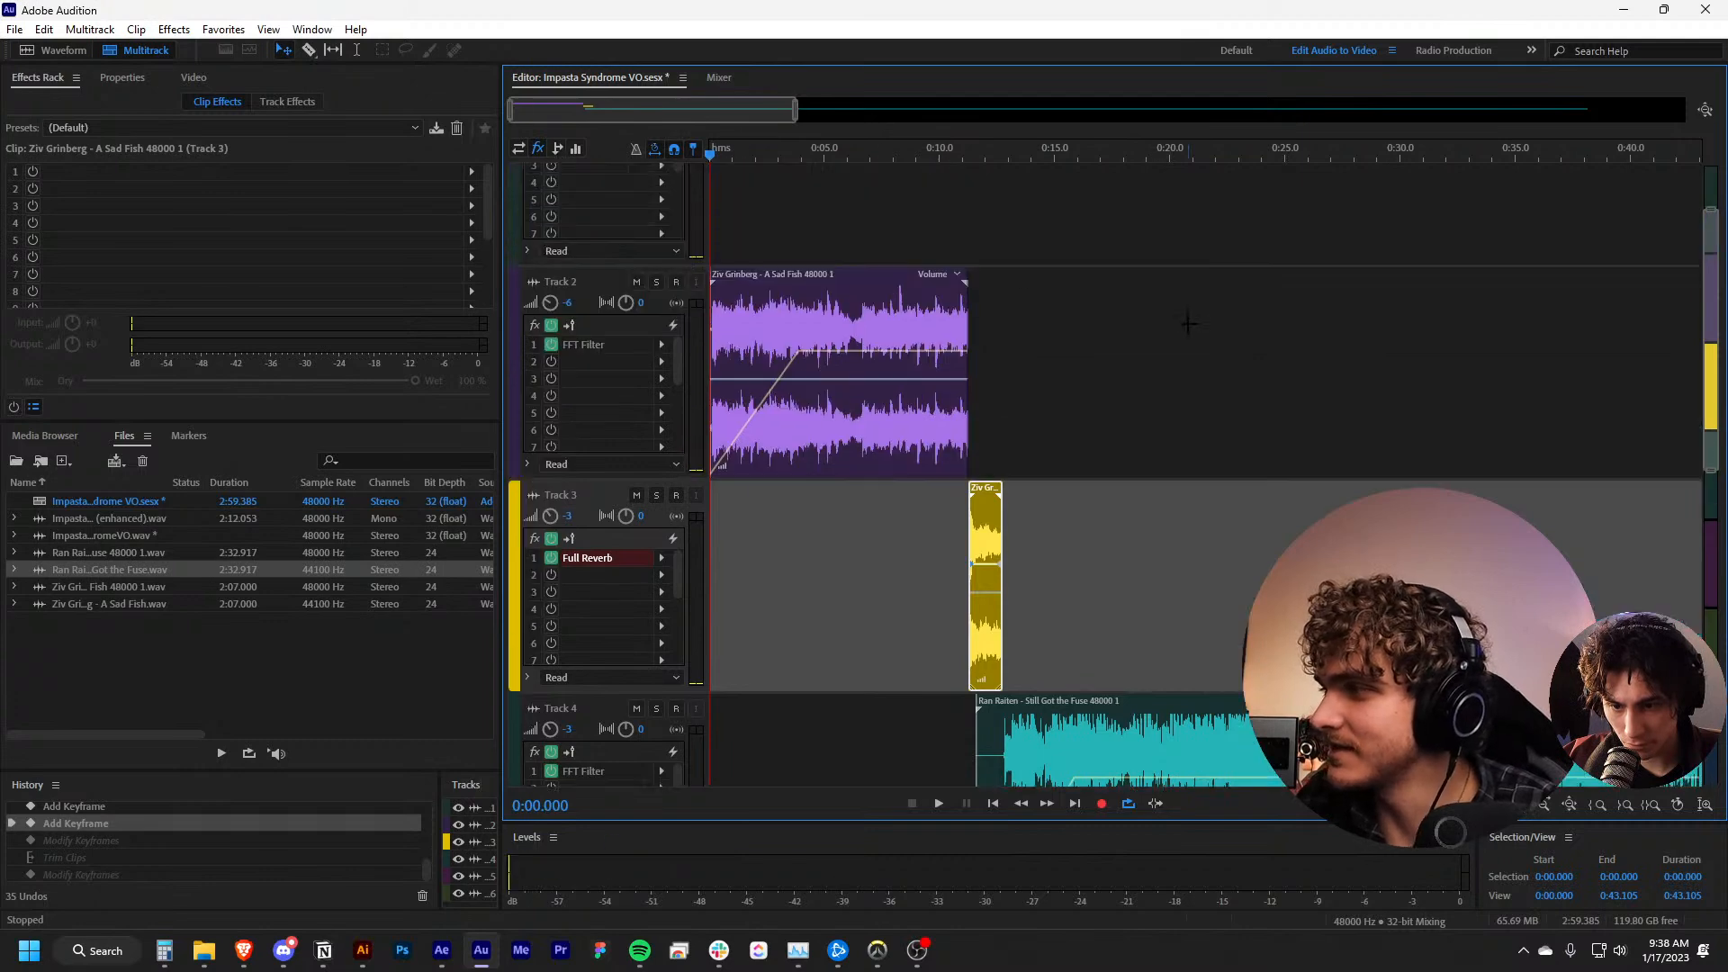
Play the multitrack mix from the beginning, follow the music tracks across the whole session, and stop playback
key(space)
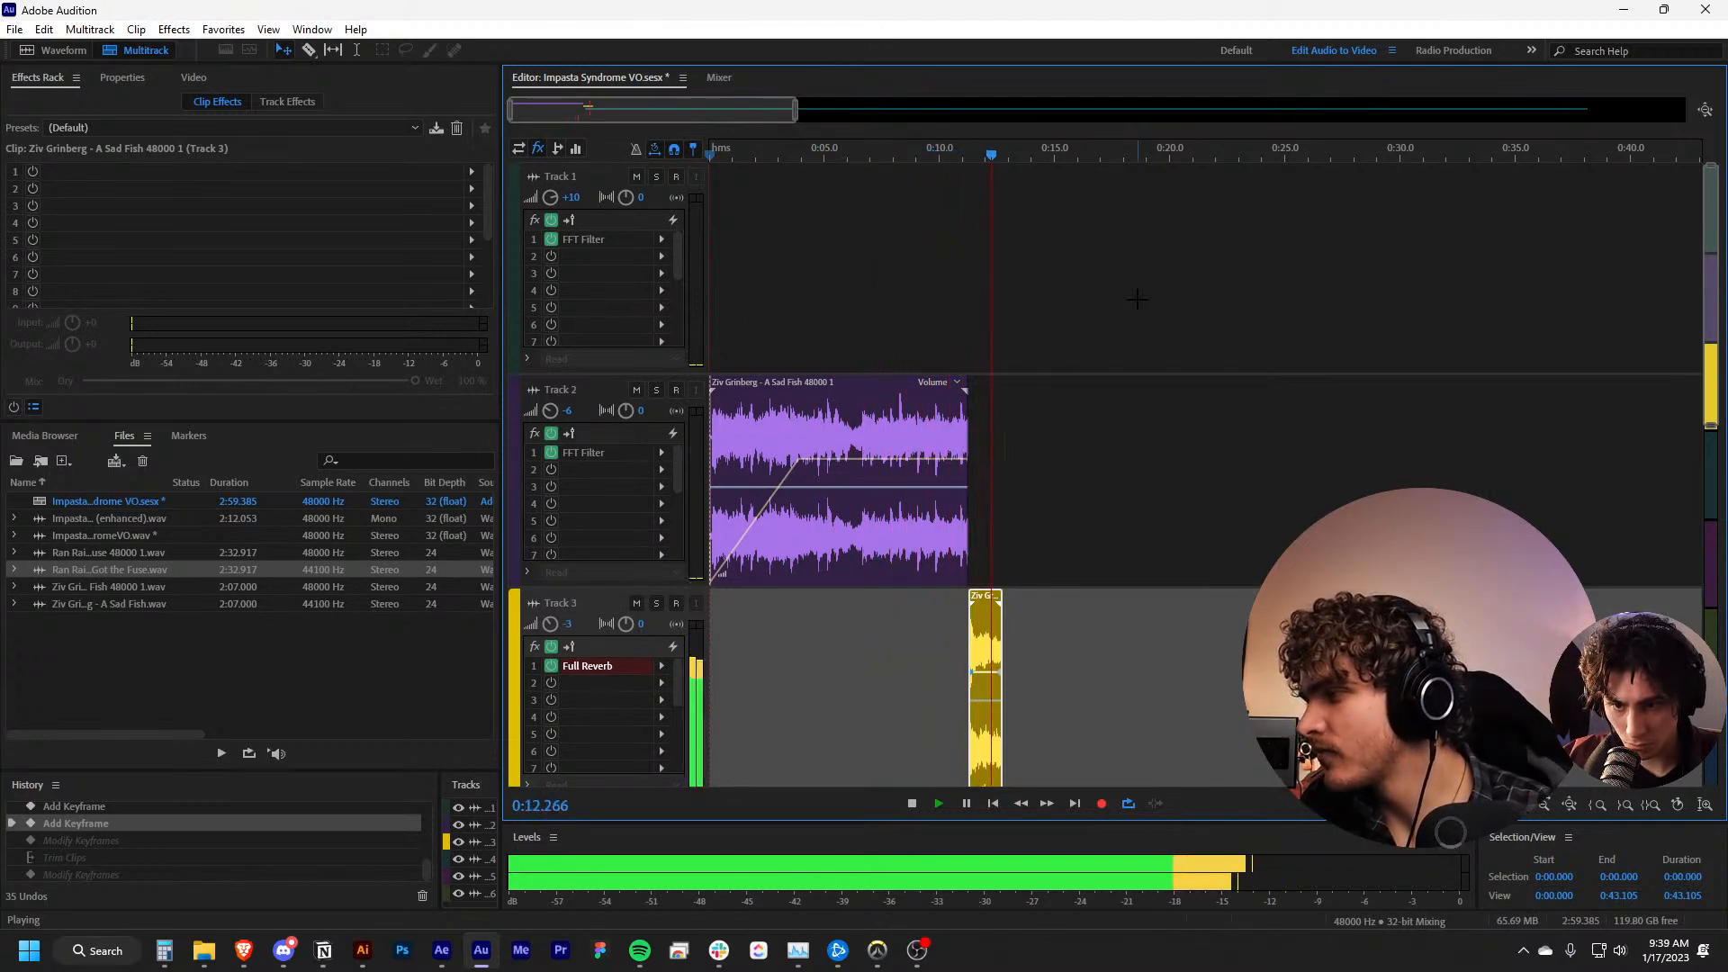
scroll(1136, 300, down, 3)
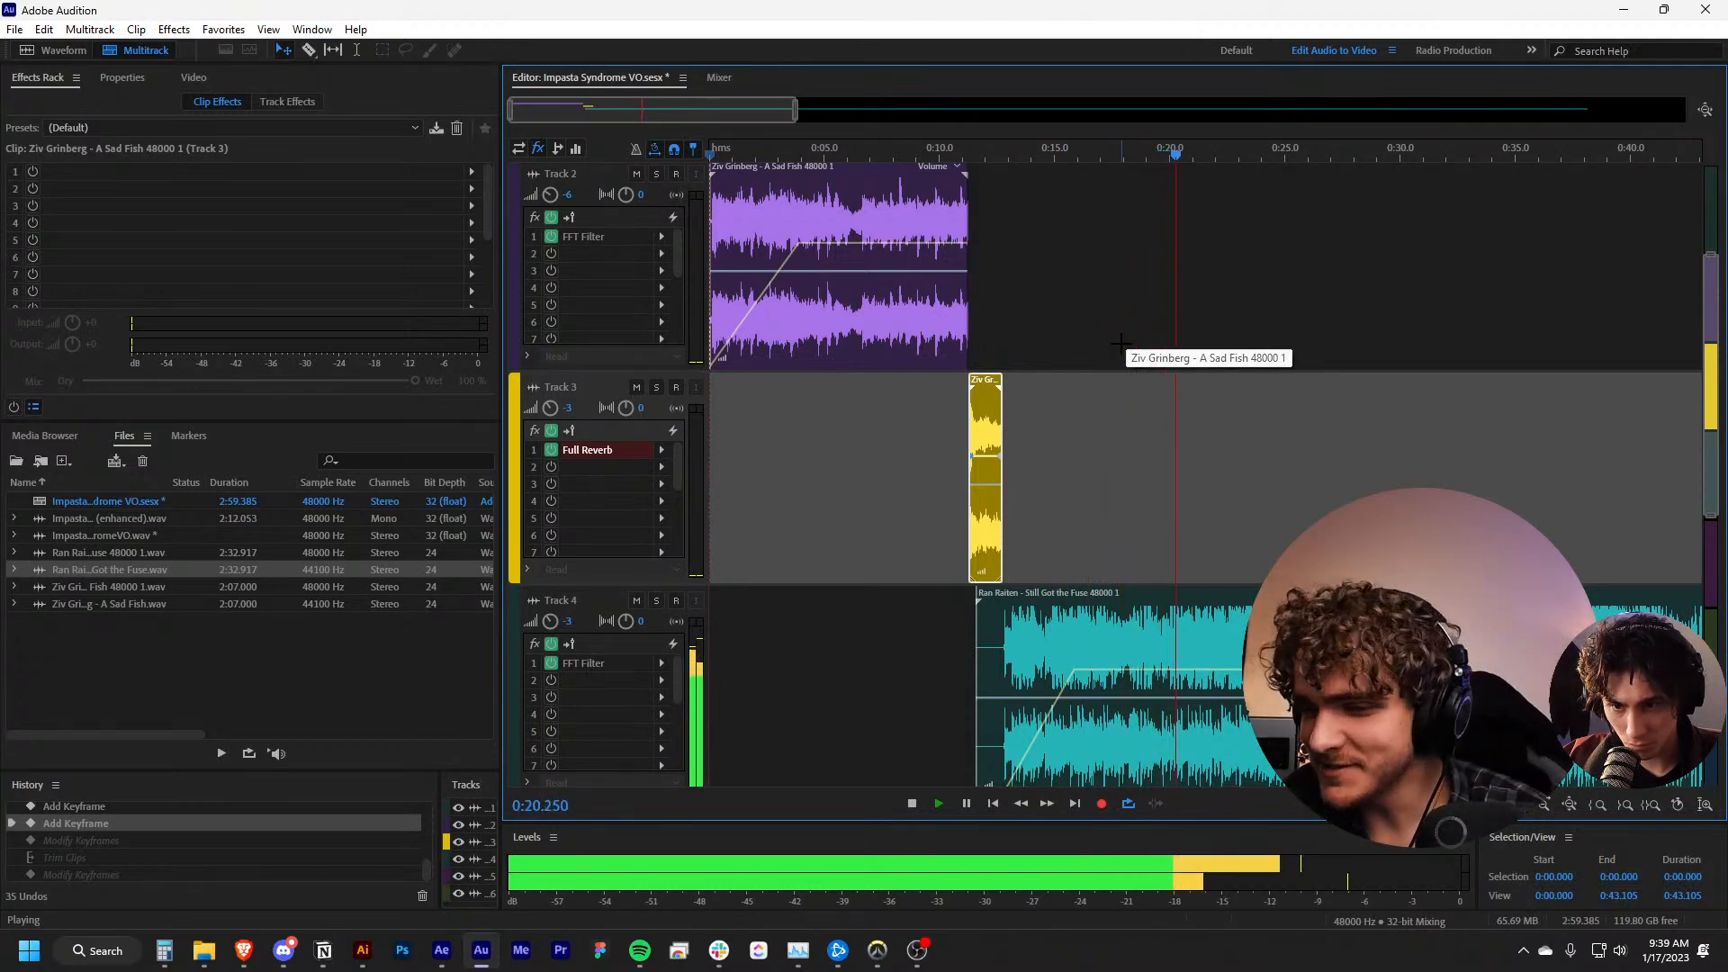
scroll(1059, 381, right, 7)
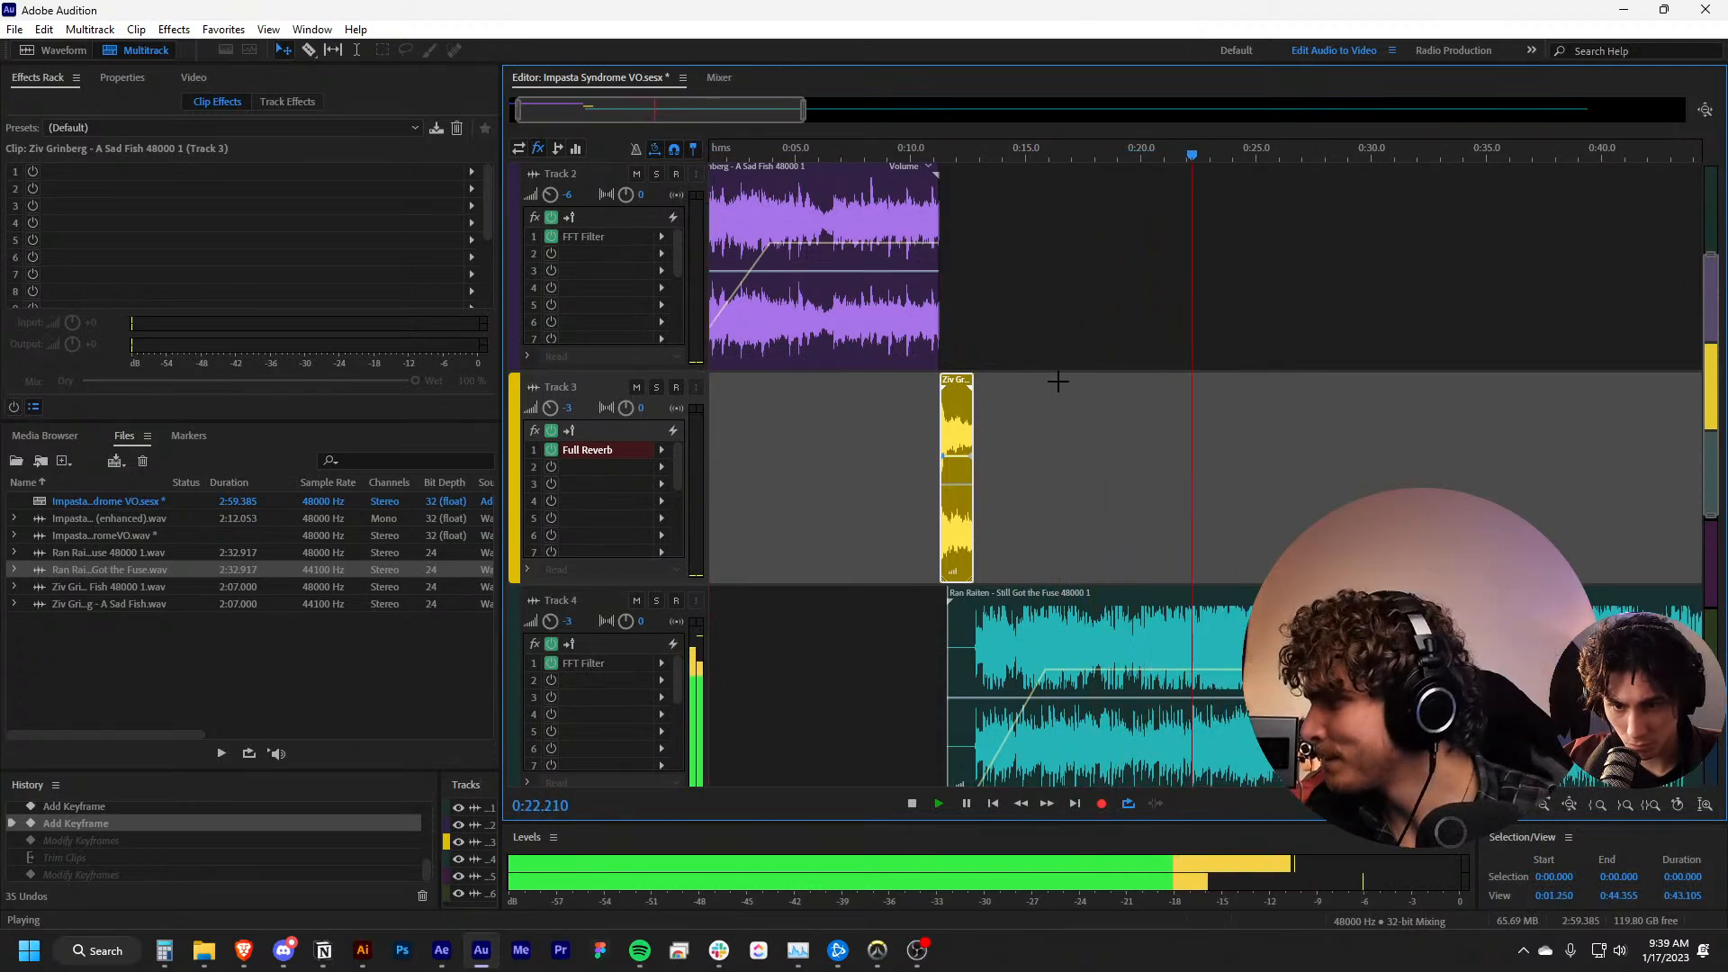
scroll(1044, 369, down, 4)
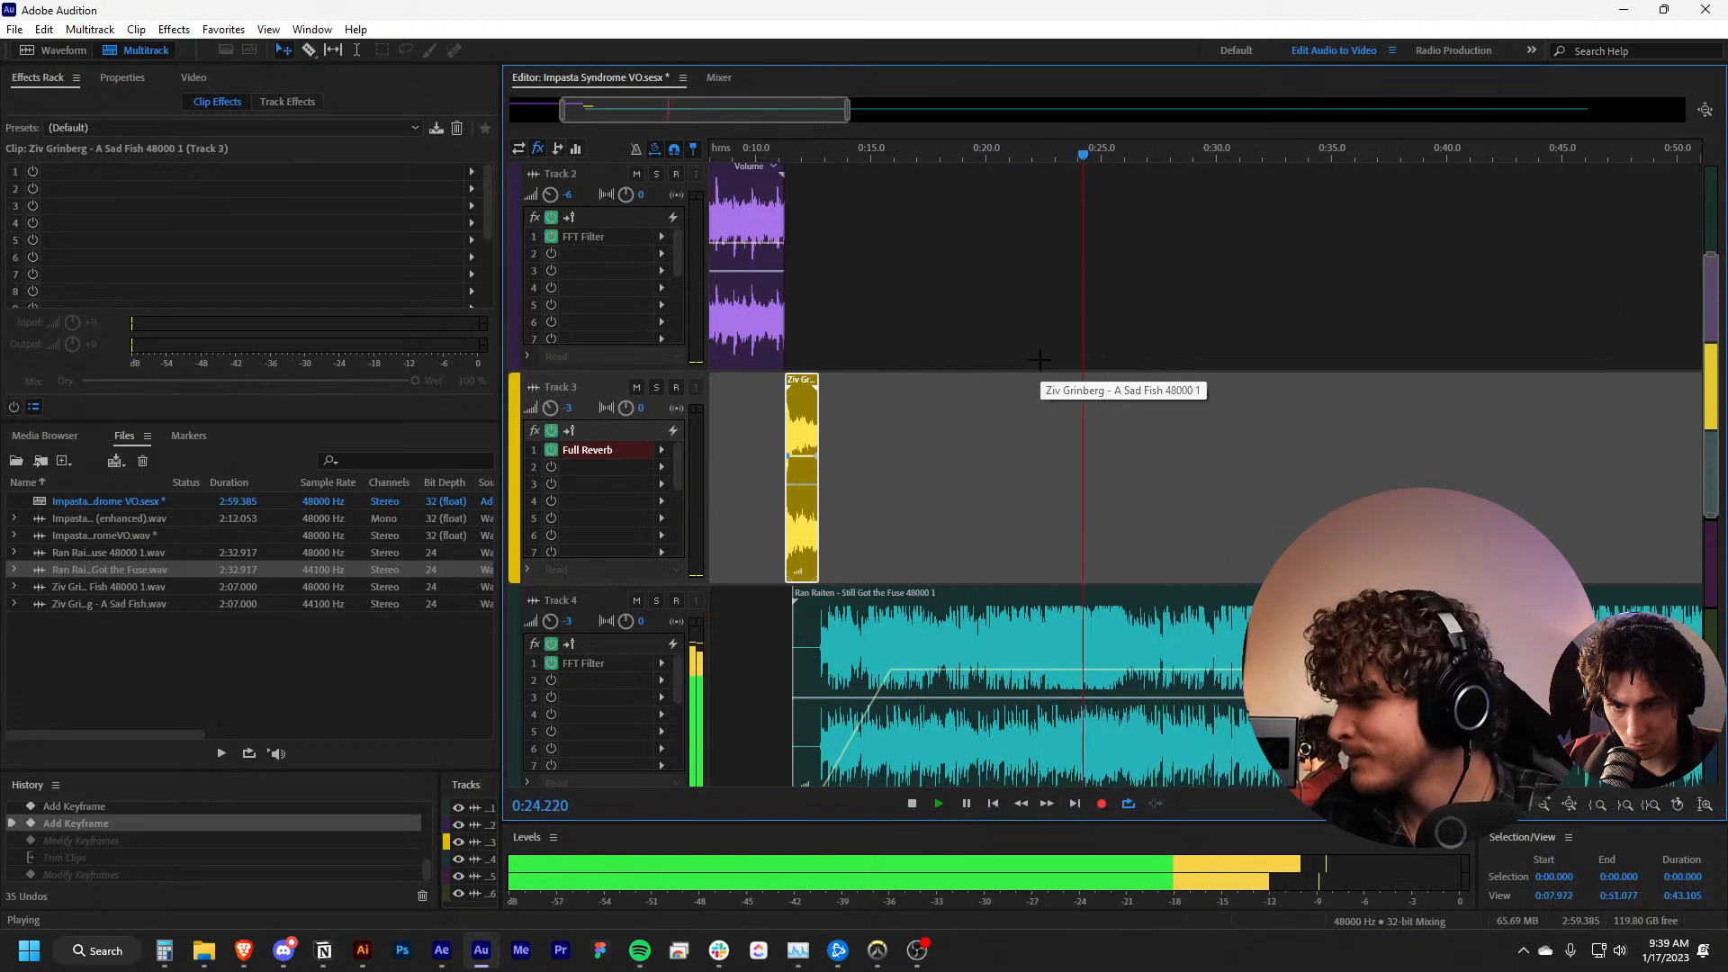
scroll(1040, 356, down, 2)
scroll(1038, 351, down, 2)
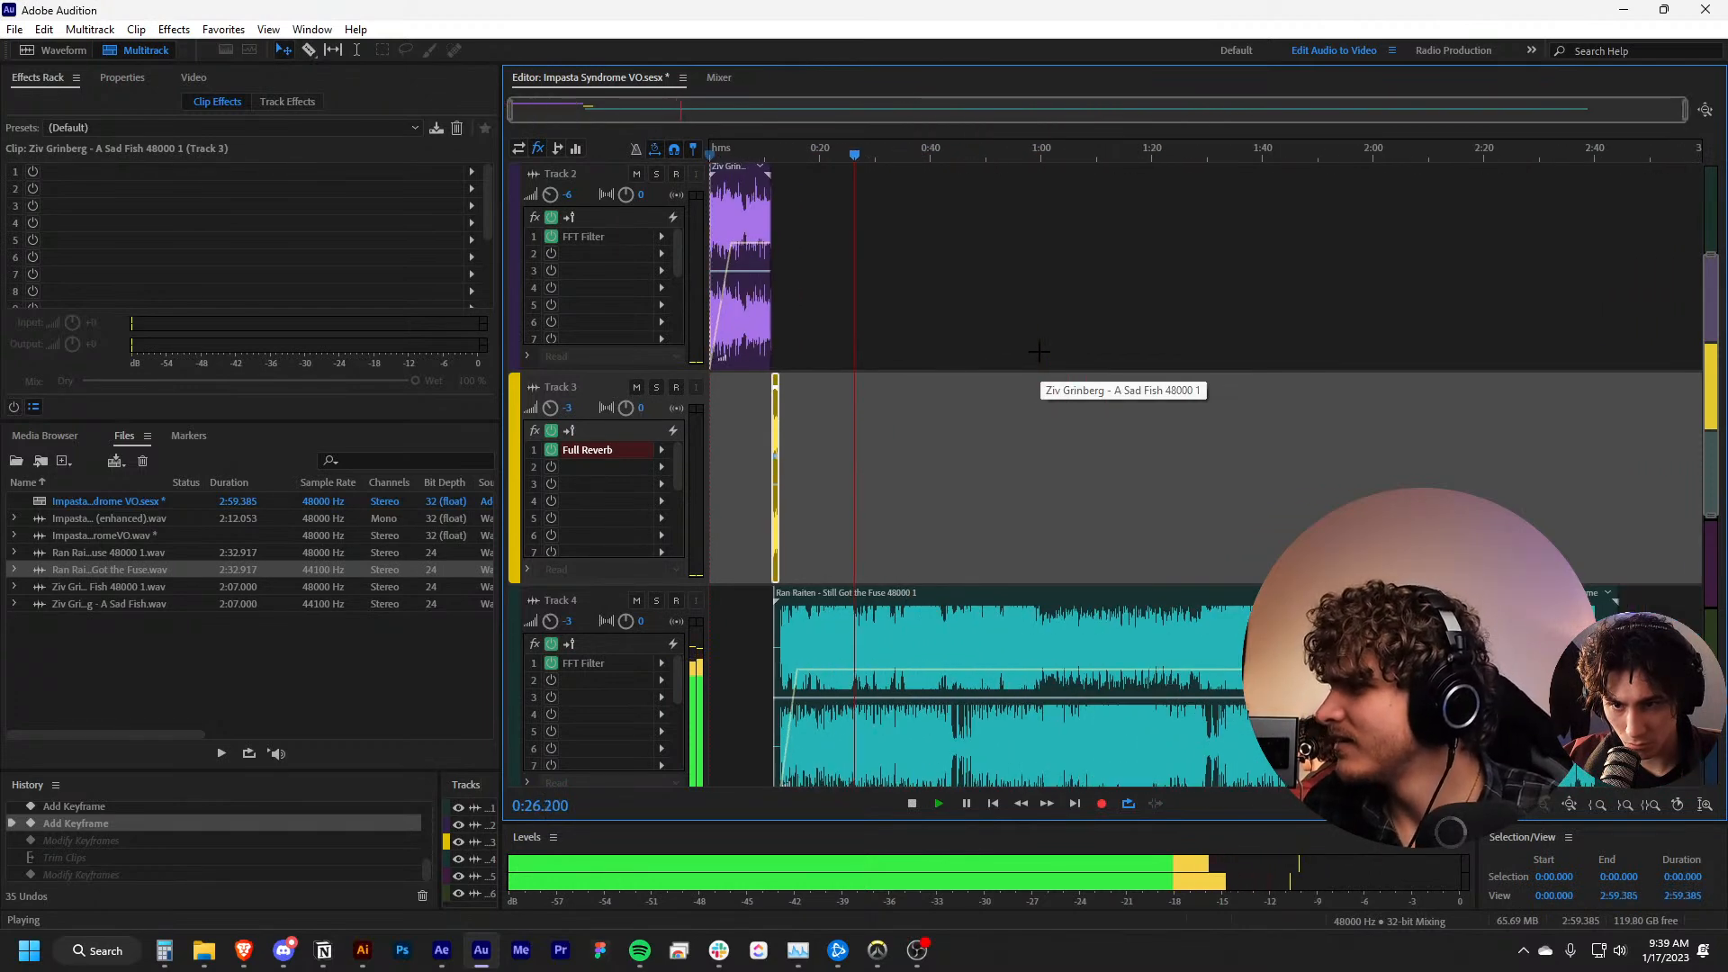
key(space)
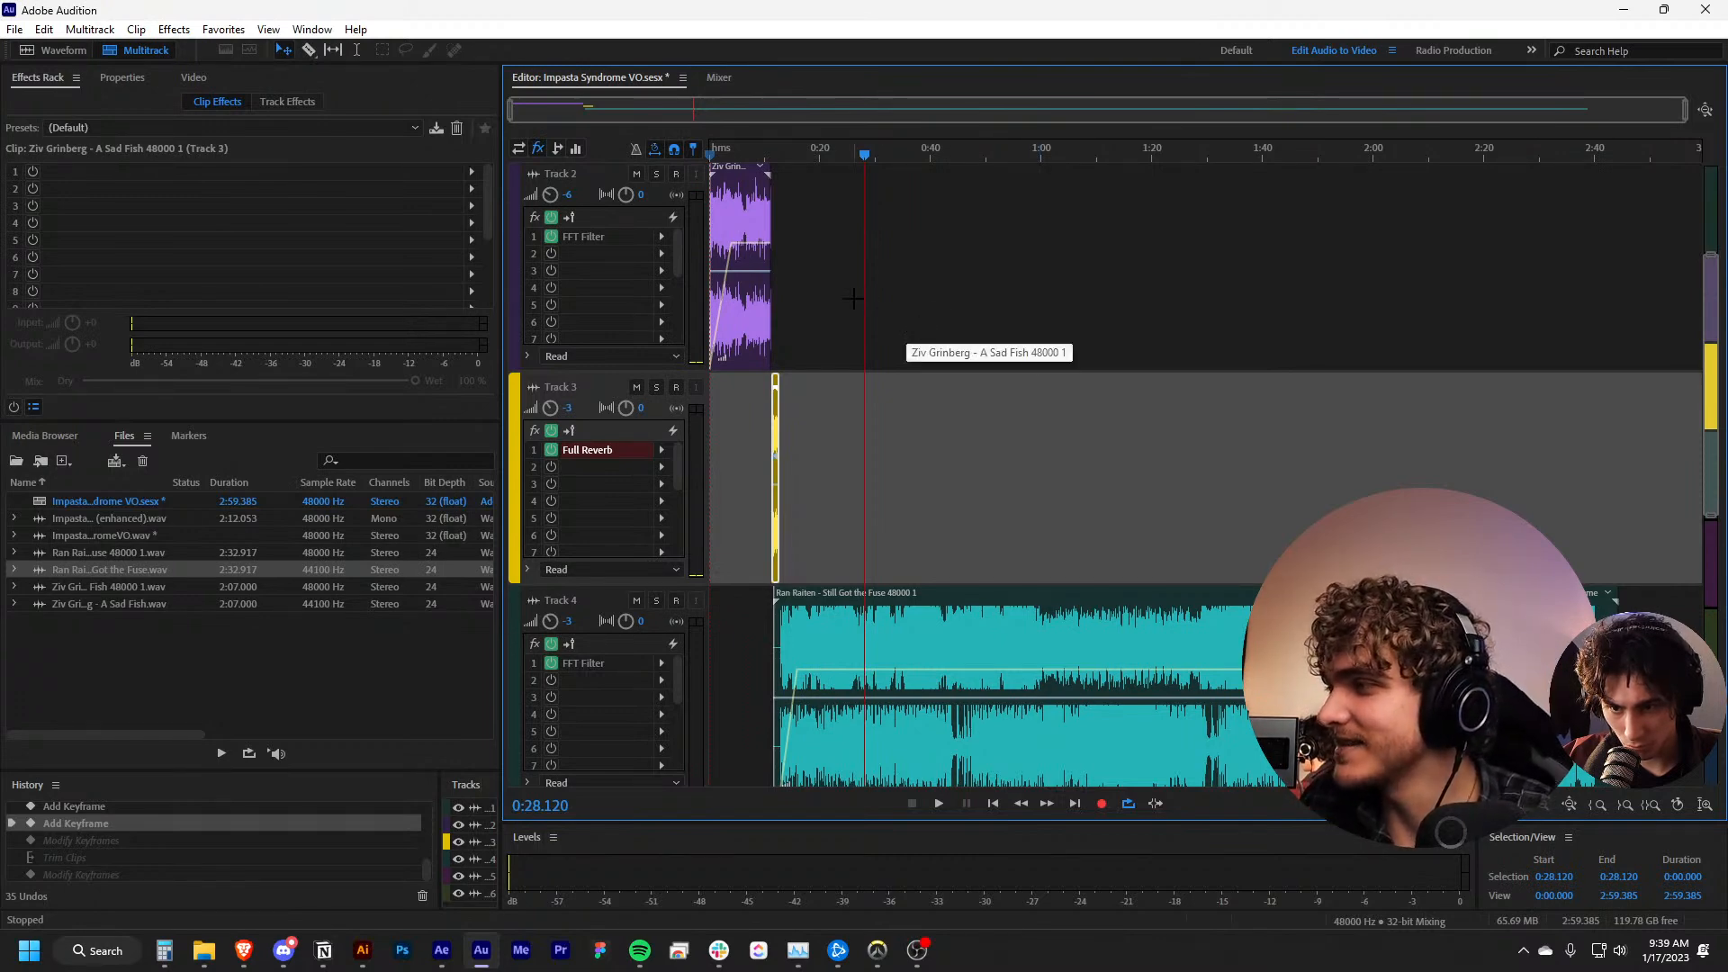
scroll(888, 394, up, 2)
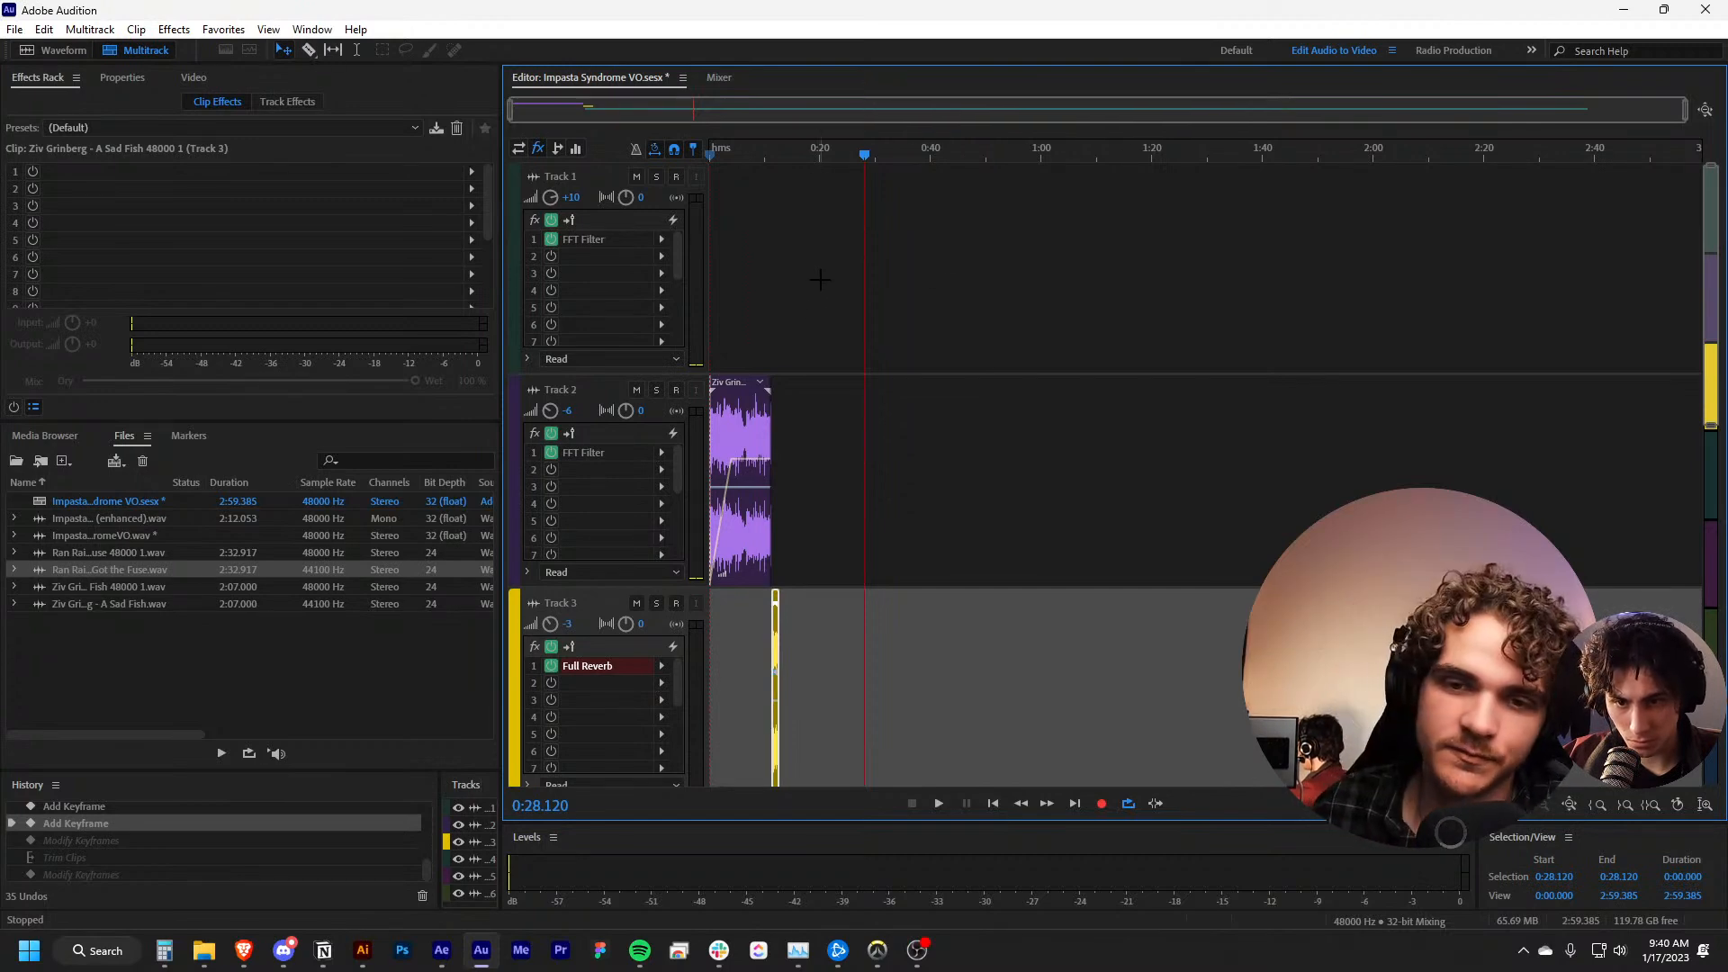
Switch to Illustrator and browse for a file to open in Google Drive's Shared drives > Ravie > !Ravie Internal folder
click(353, 959)
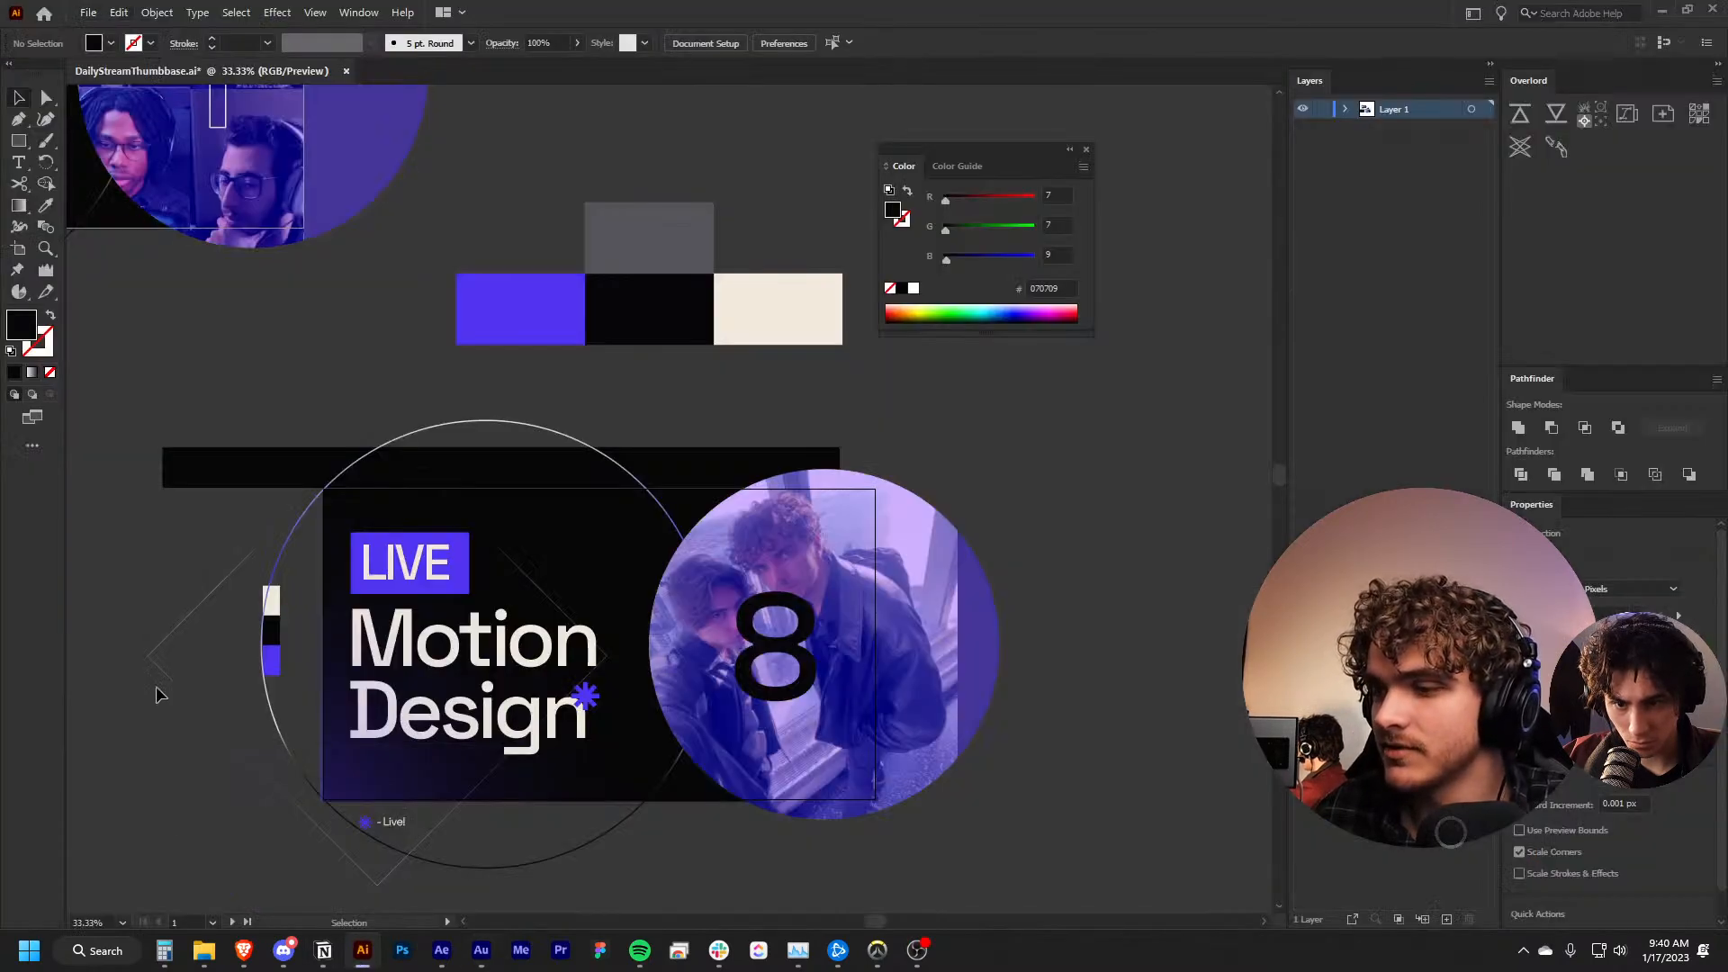
click(88, 12)
click(110, 73)
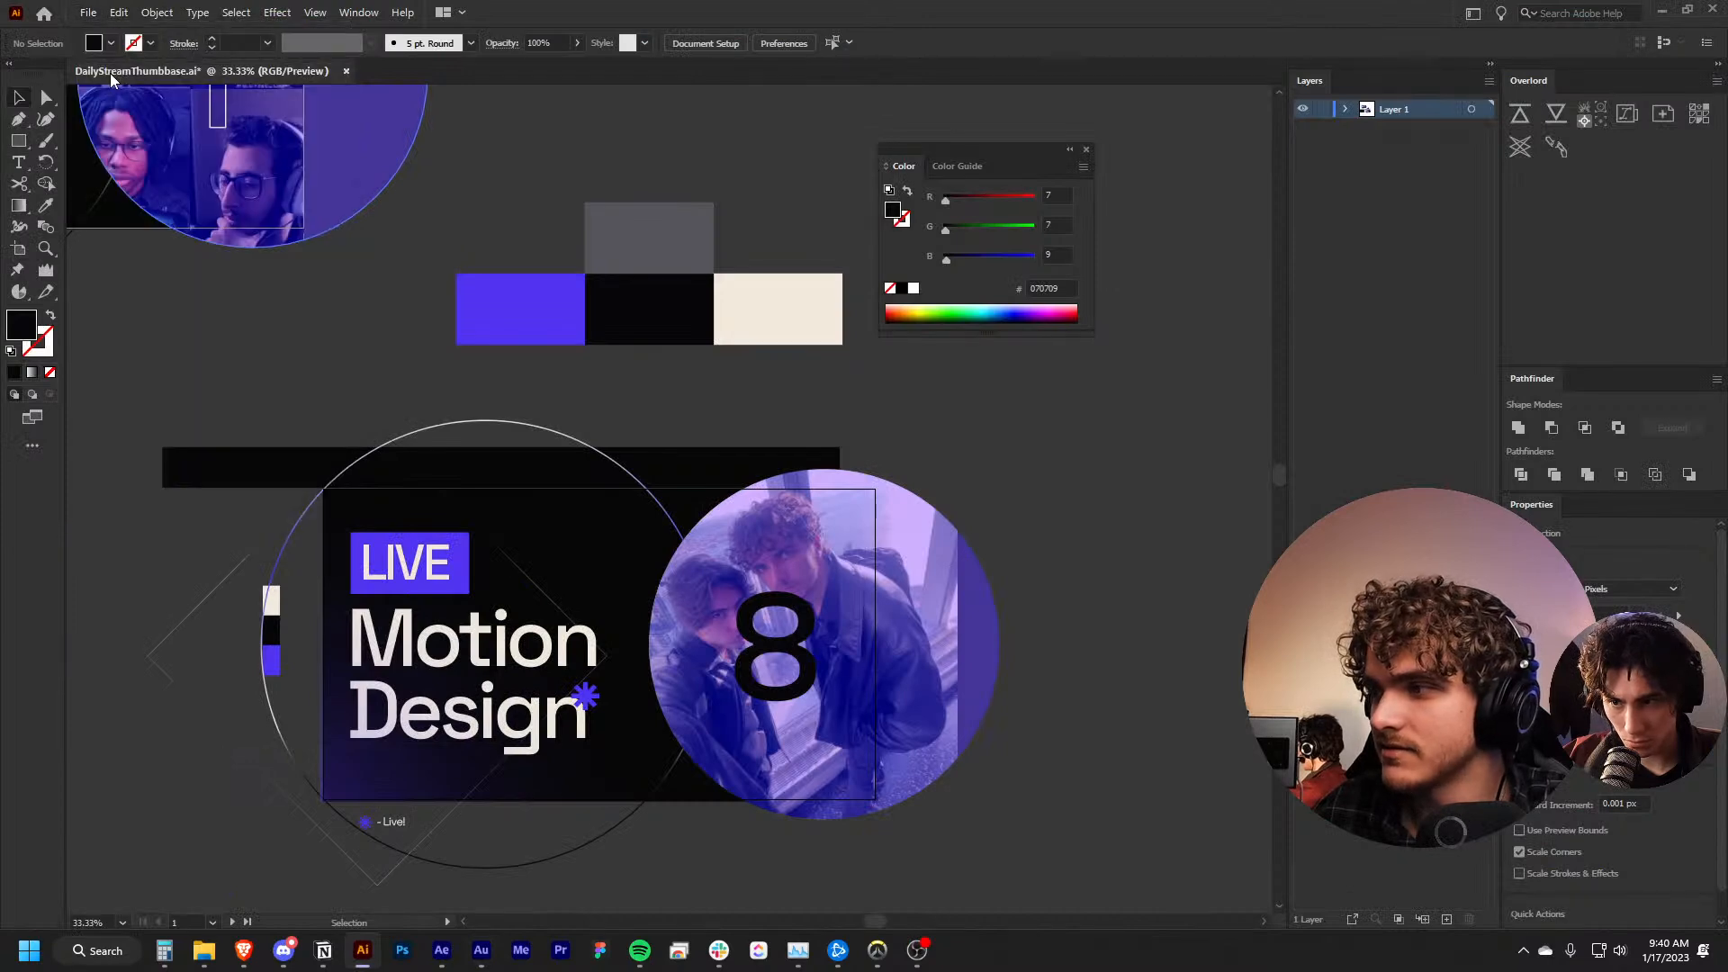
drag(360, 12, 438, 478)
click(386, 517)
click(321, 698)
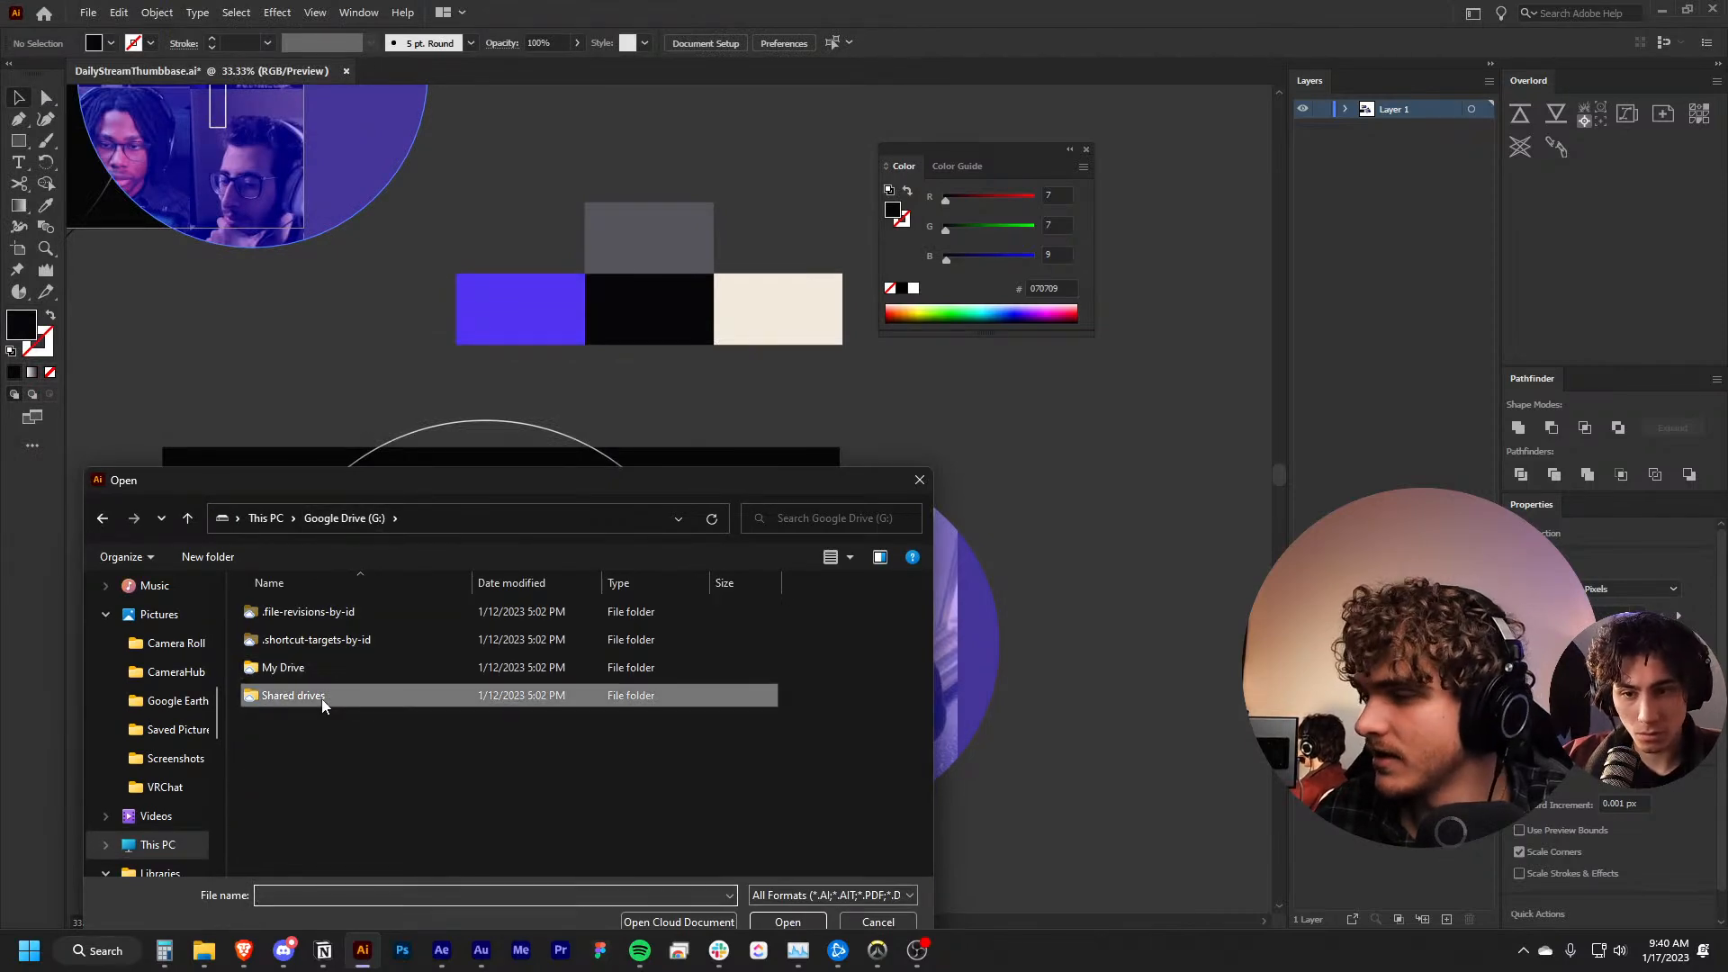
double_click(321, 698)
double_click(304, 606)
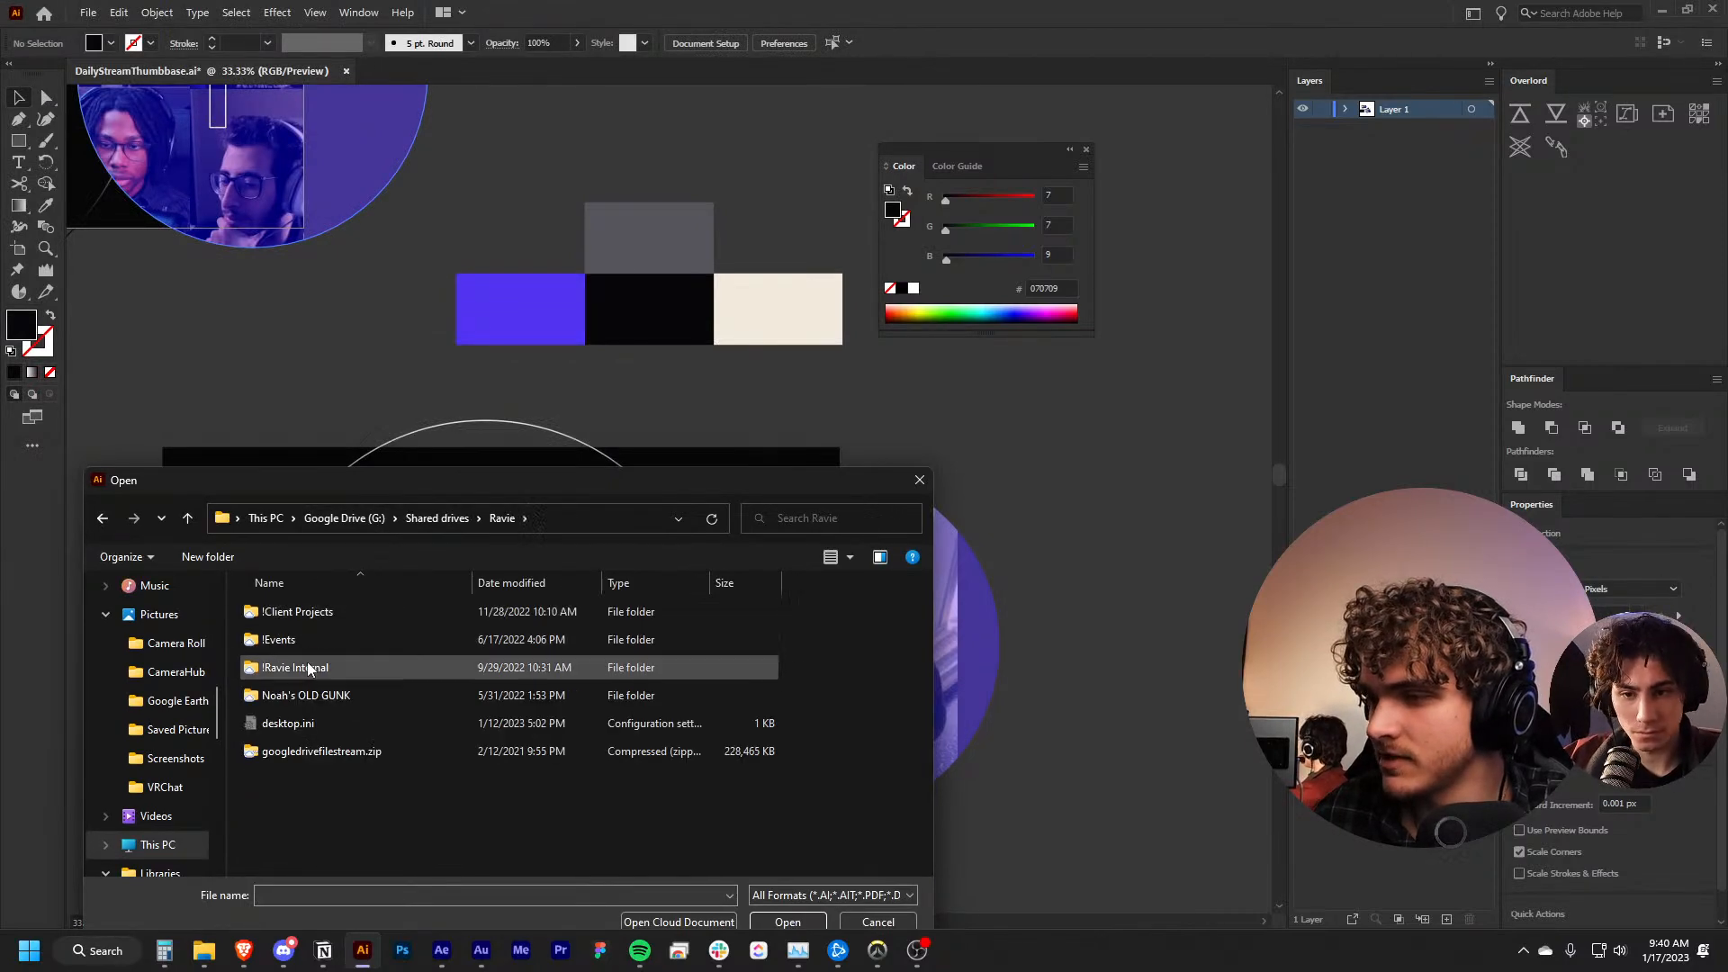
double_click(307, 666)
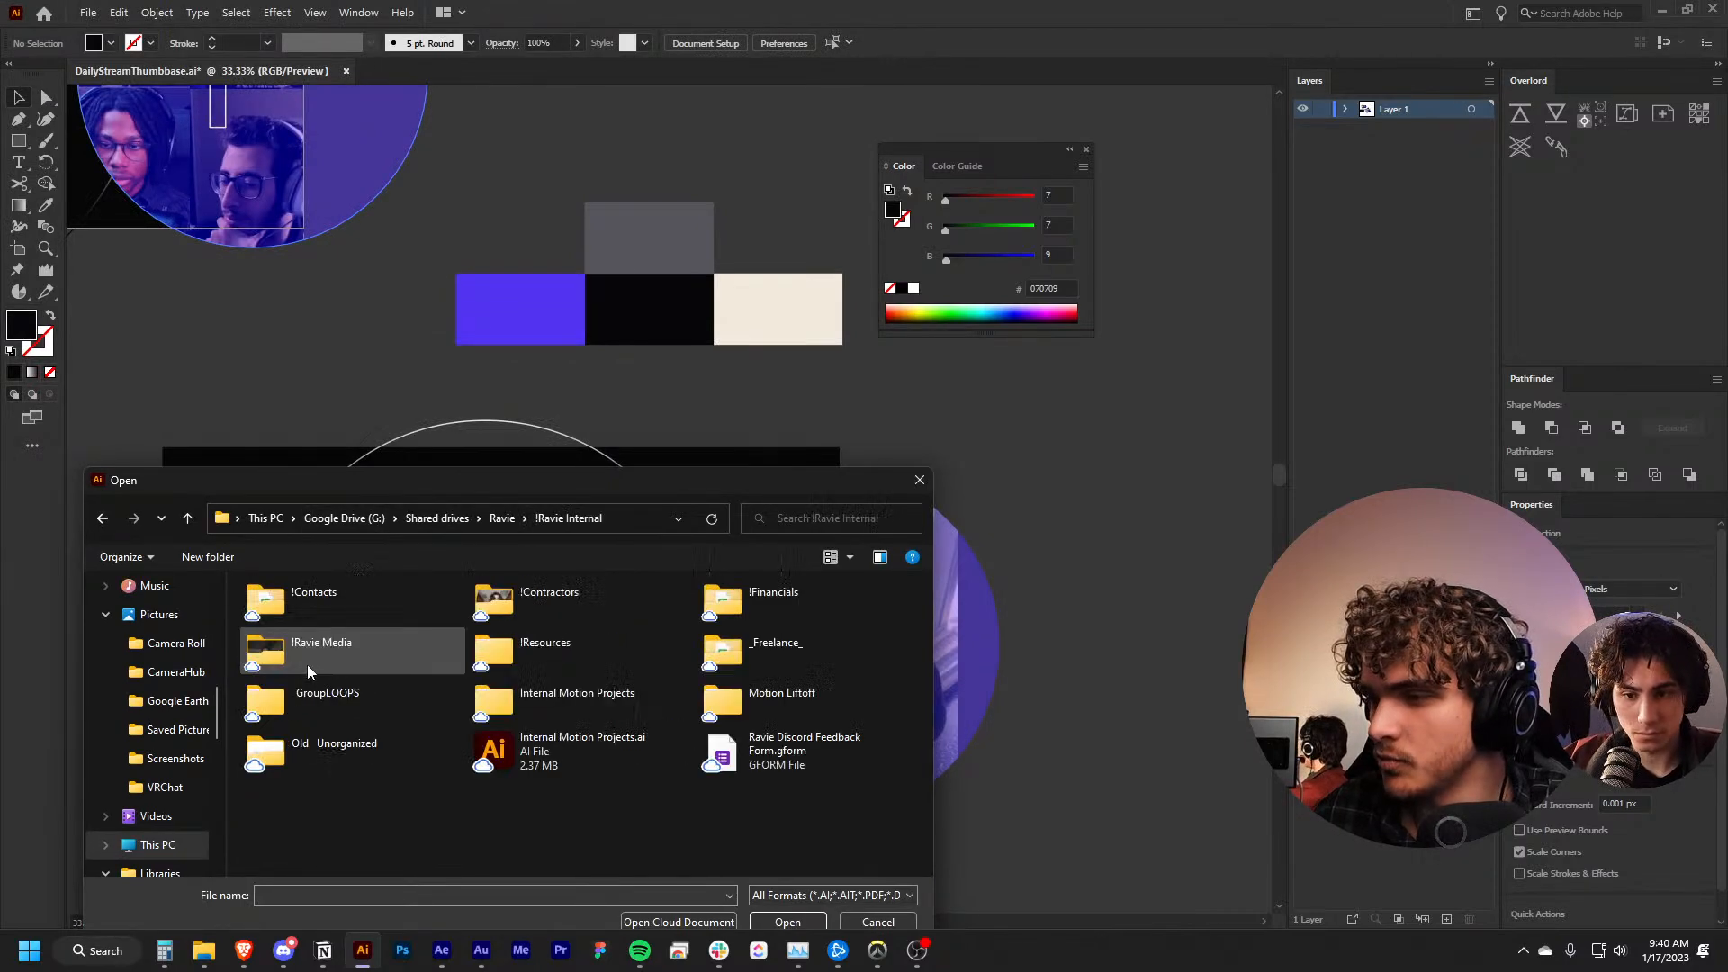
double_click(557, 726)
double_click(288, 615)
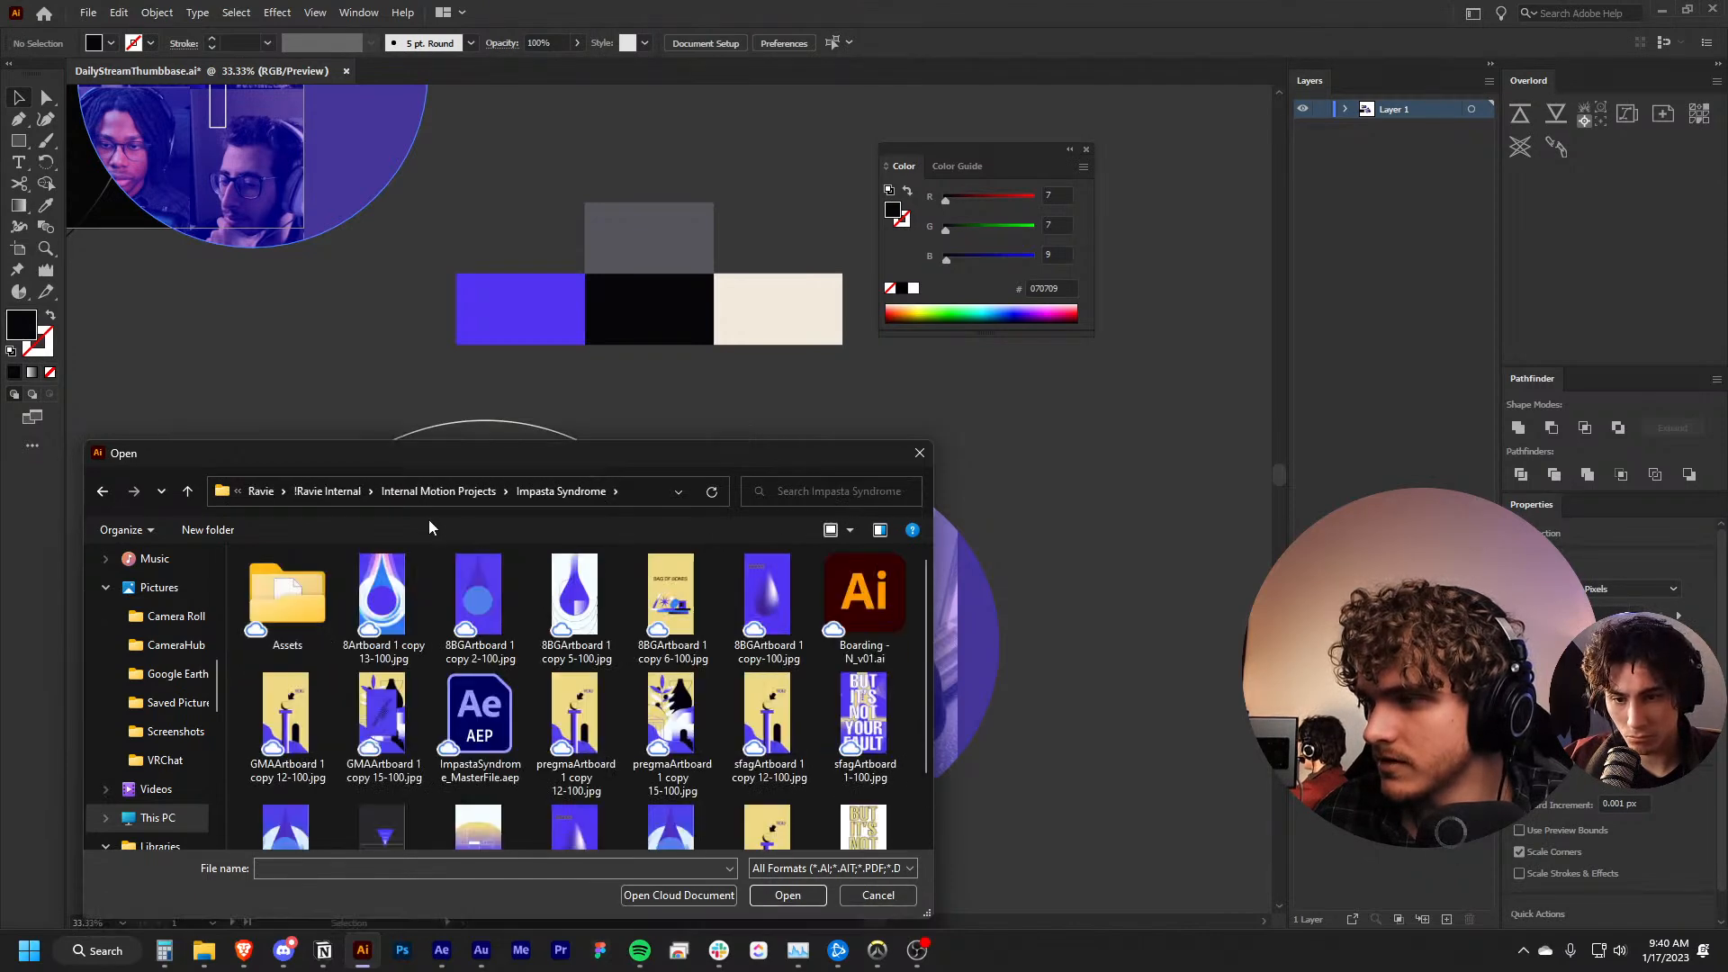
click(423, 490)
click(389, 490)
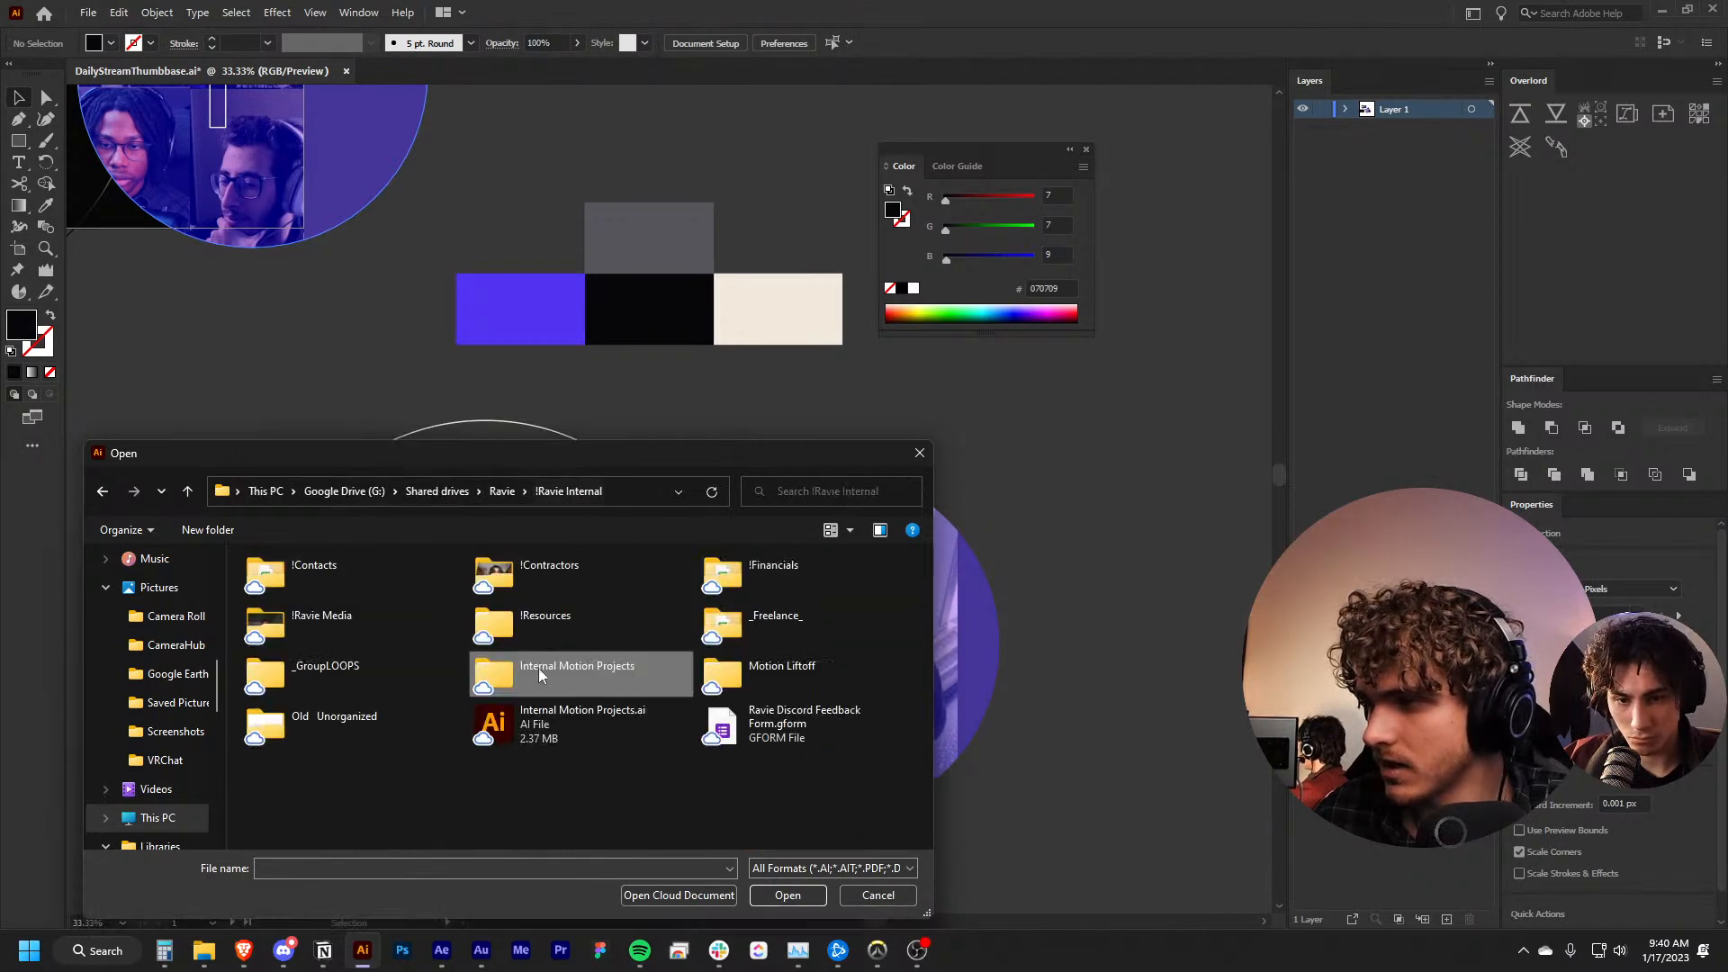
Open 1-11-23-A.ai from the _GroupLOOPS > Daily Streams > 1-11-23 > Boarding folder
double_click(402, 664)
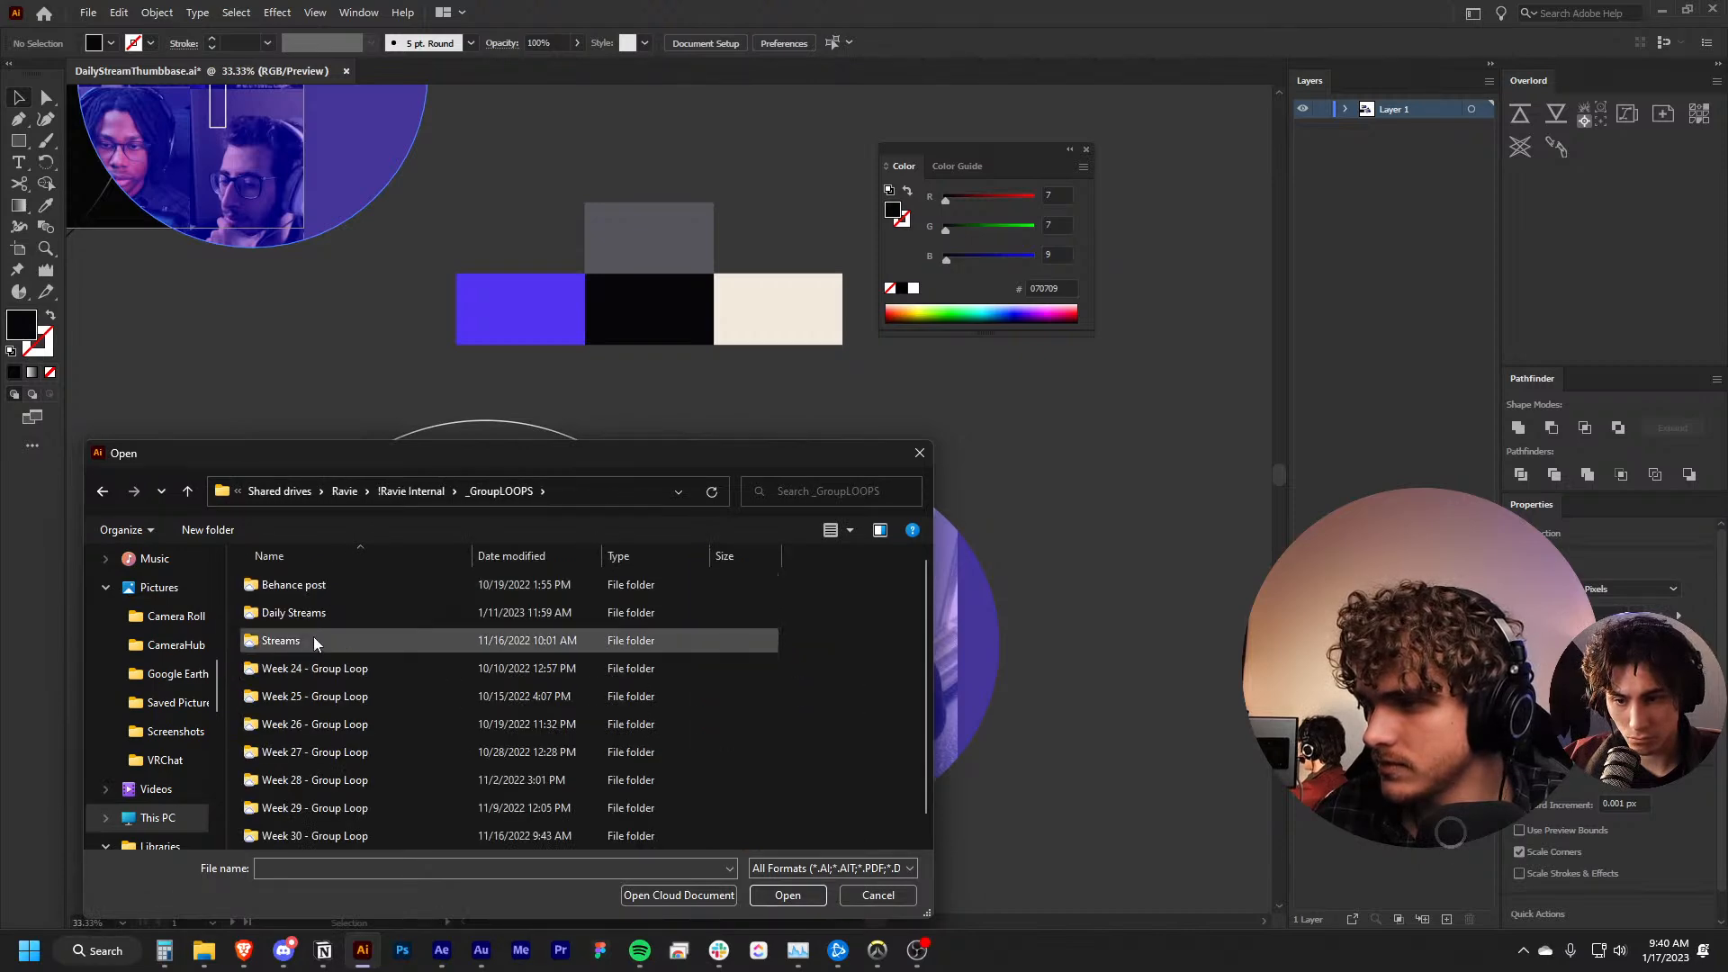
double_click(319, 615)
double_click(304, 587)
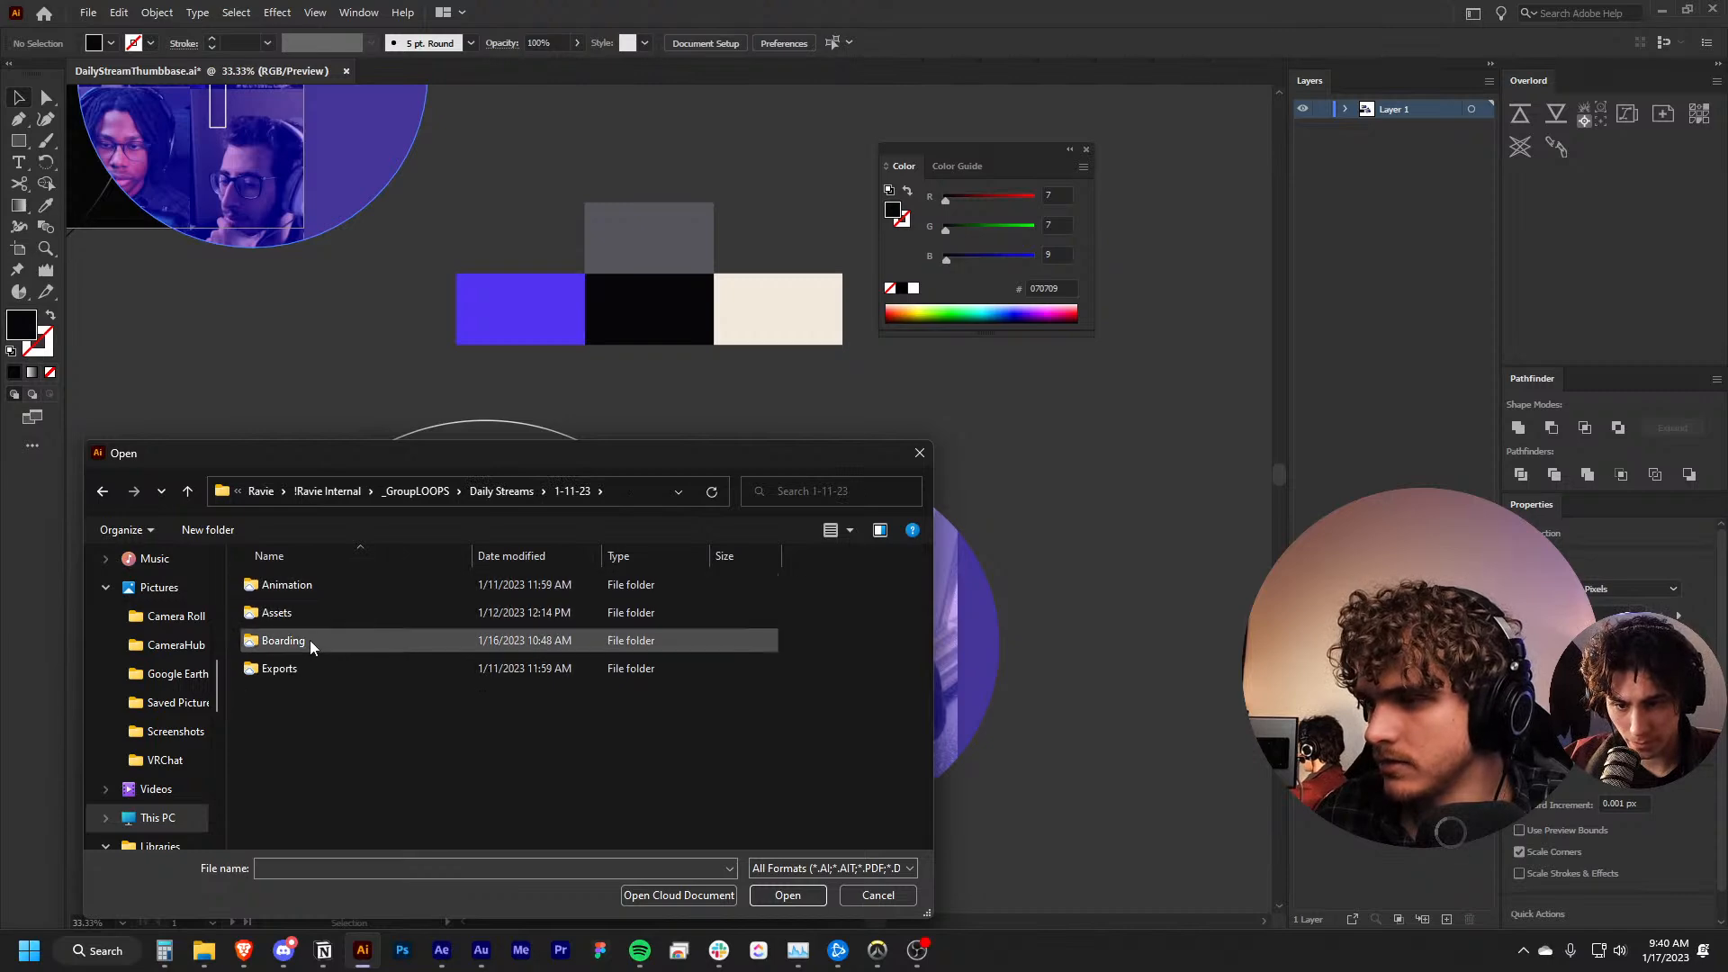
double_click(309, 640)
double_click(305, 602)
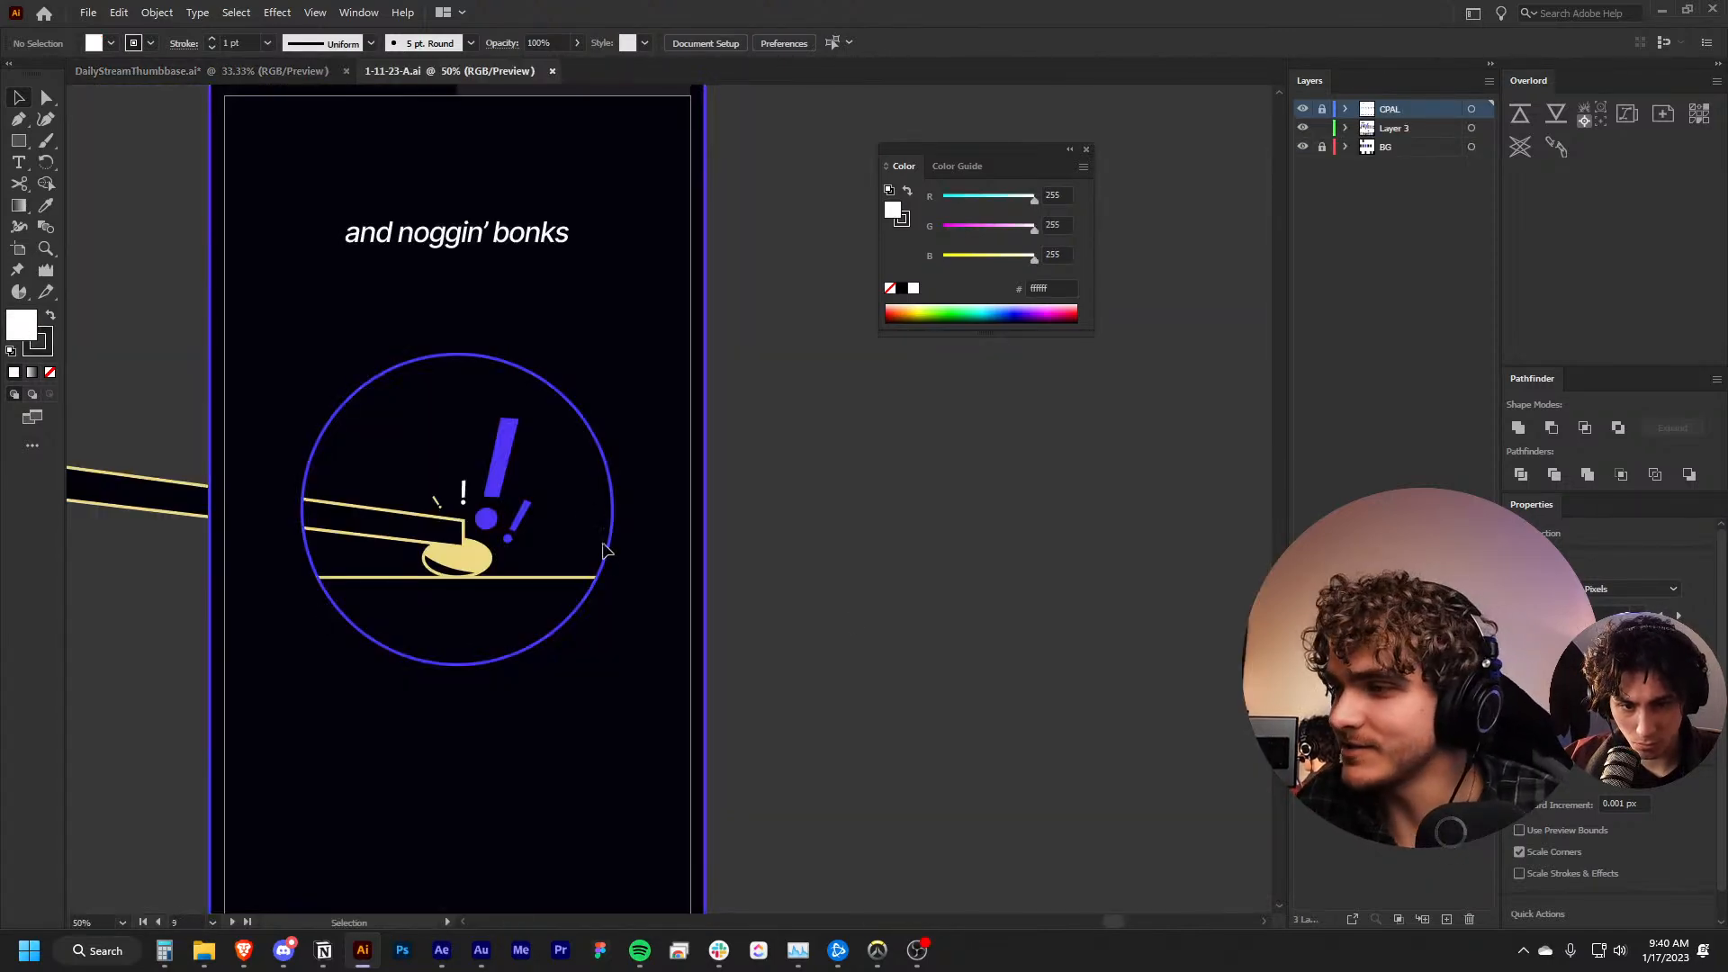
Bring the storyboard artboards into overview and close the floating Color panel covering them
scroll(915, 571, down, 4)
scroll(816, 440, up, 3)
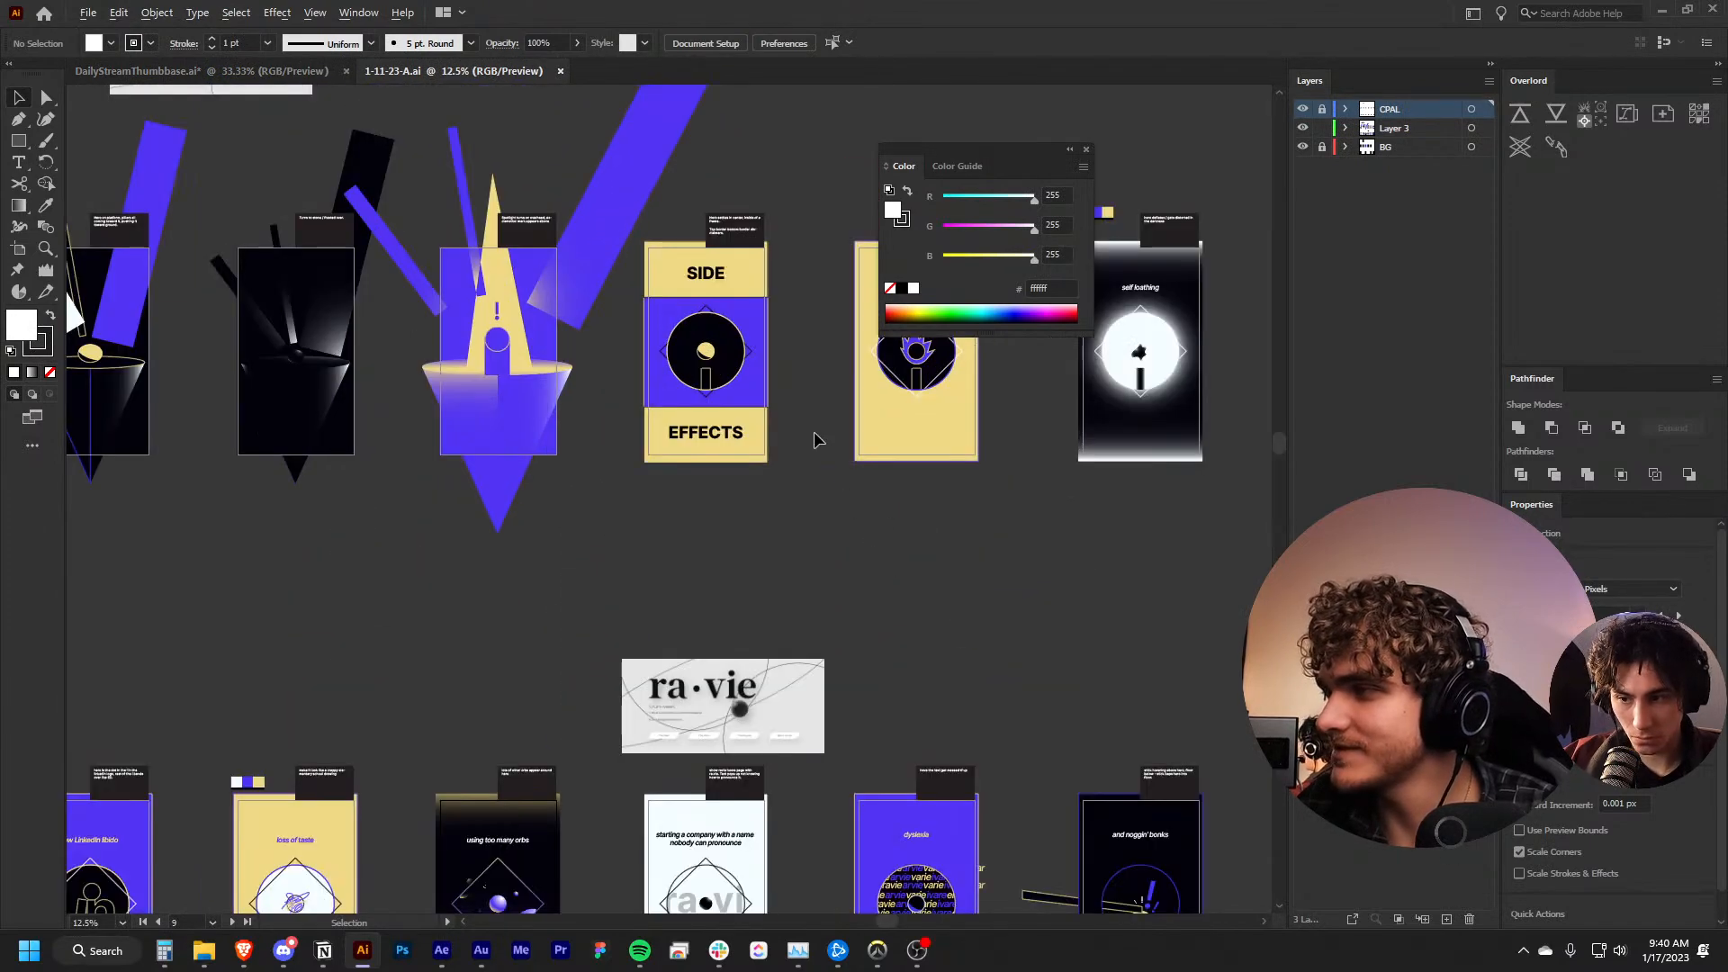
scroll(814, 440, up, 2)
scroll(814, 441, left, 4)
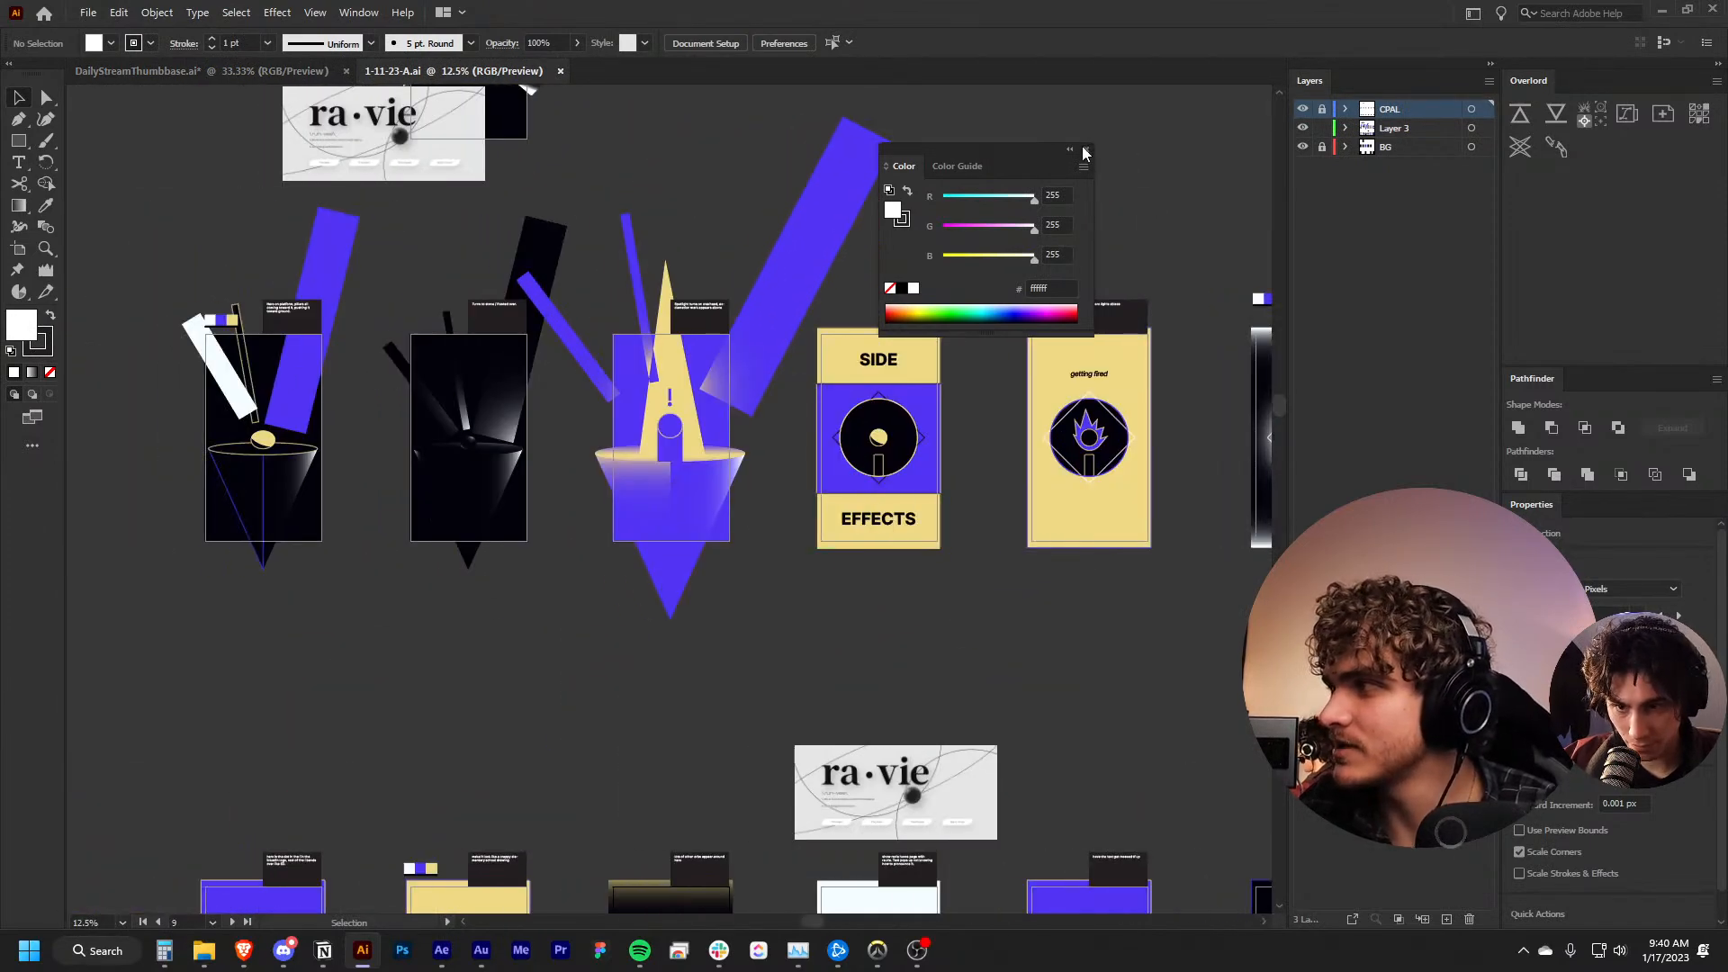
click(1084, 151)
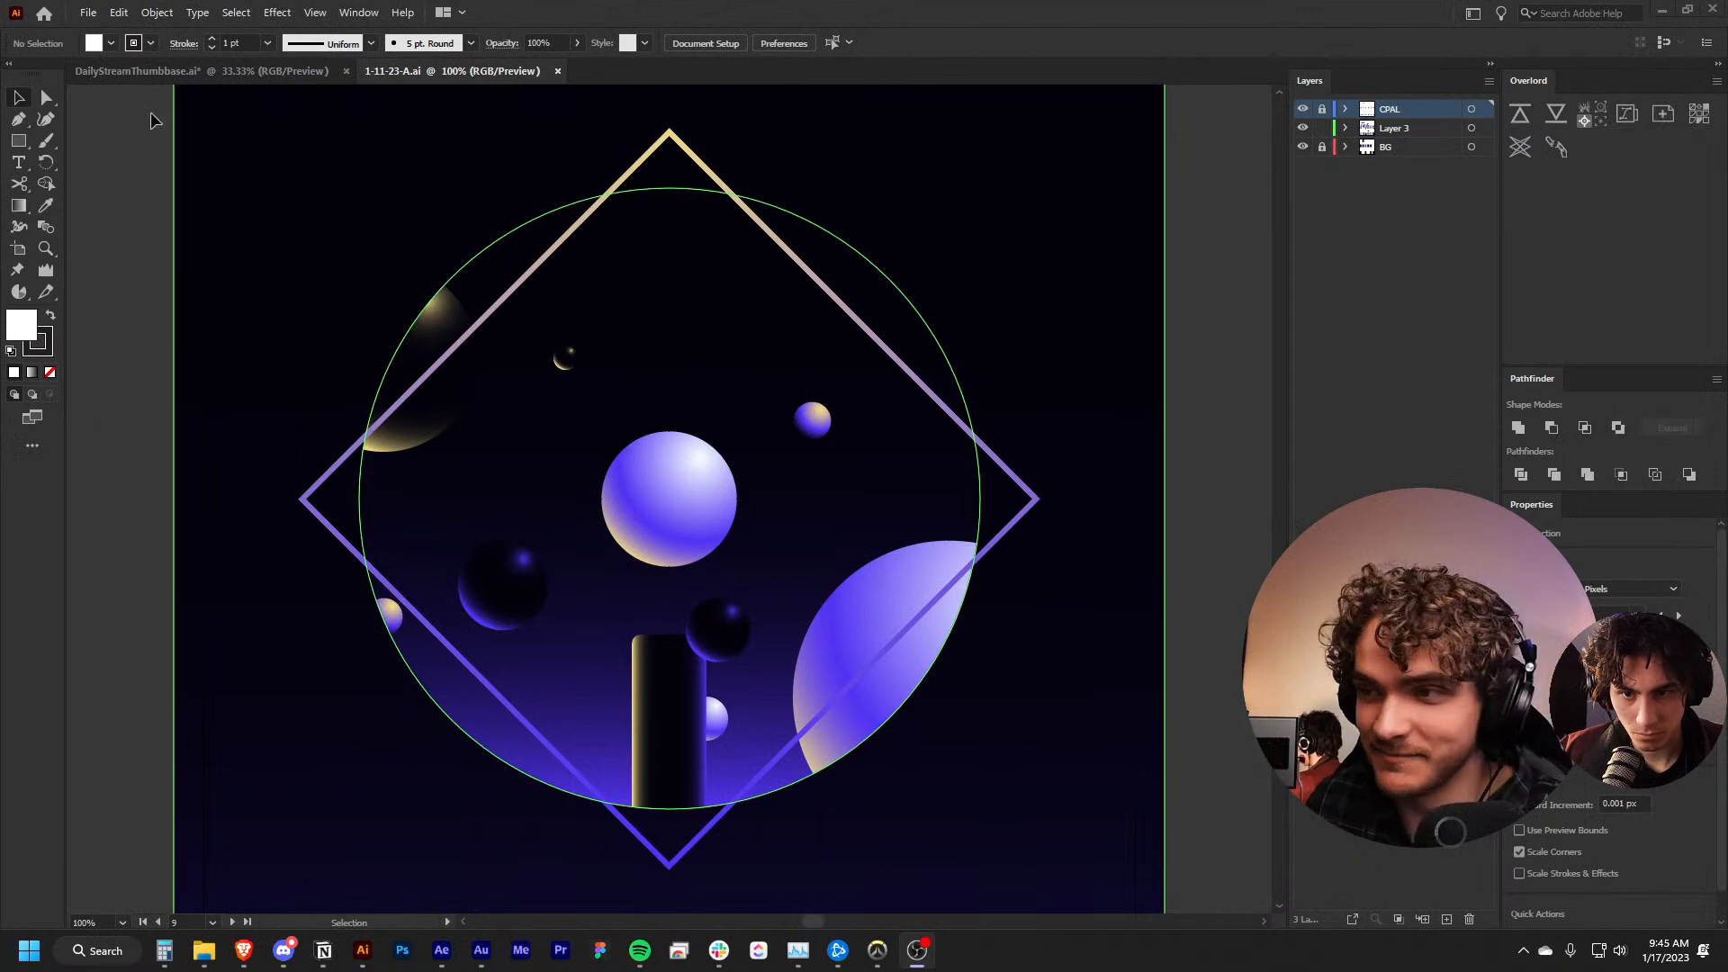
Compare the "using too many orbs" artboard with its neighbouring side-effect frames and their animation notes
click(136, 249)
scroll(136, 249, down, 3)
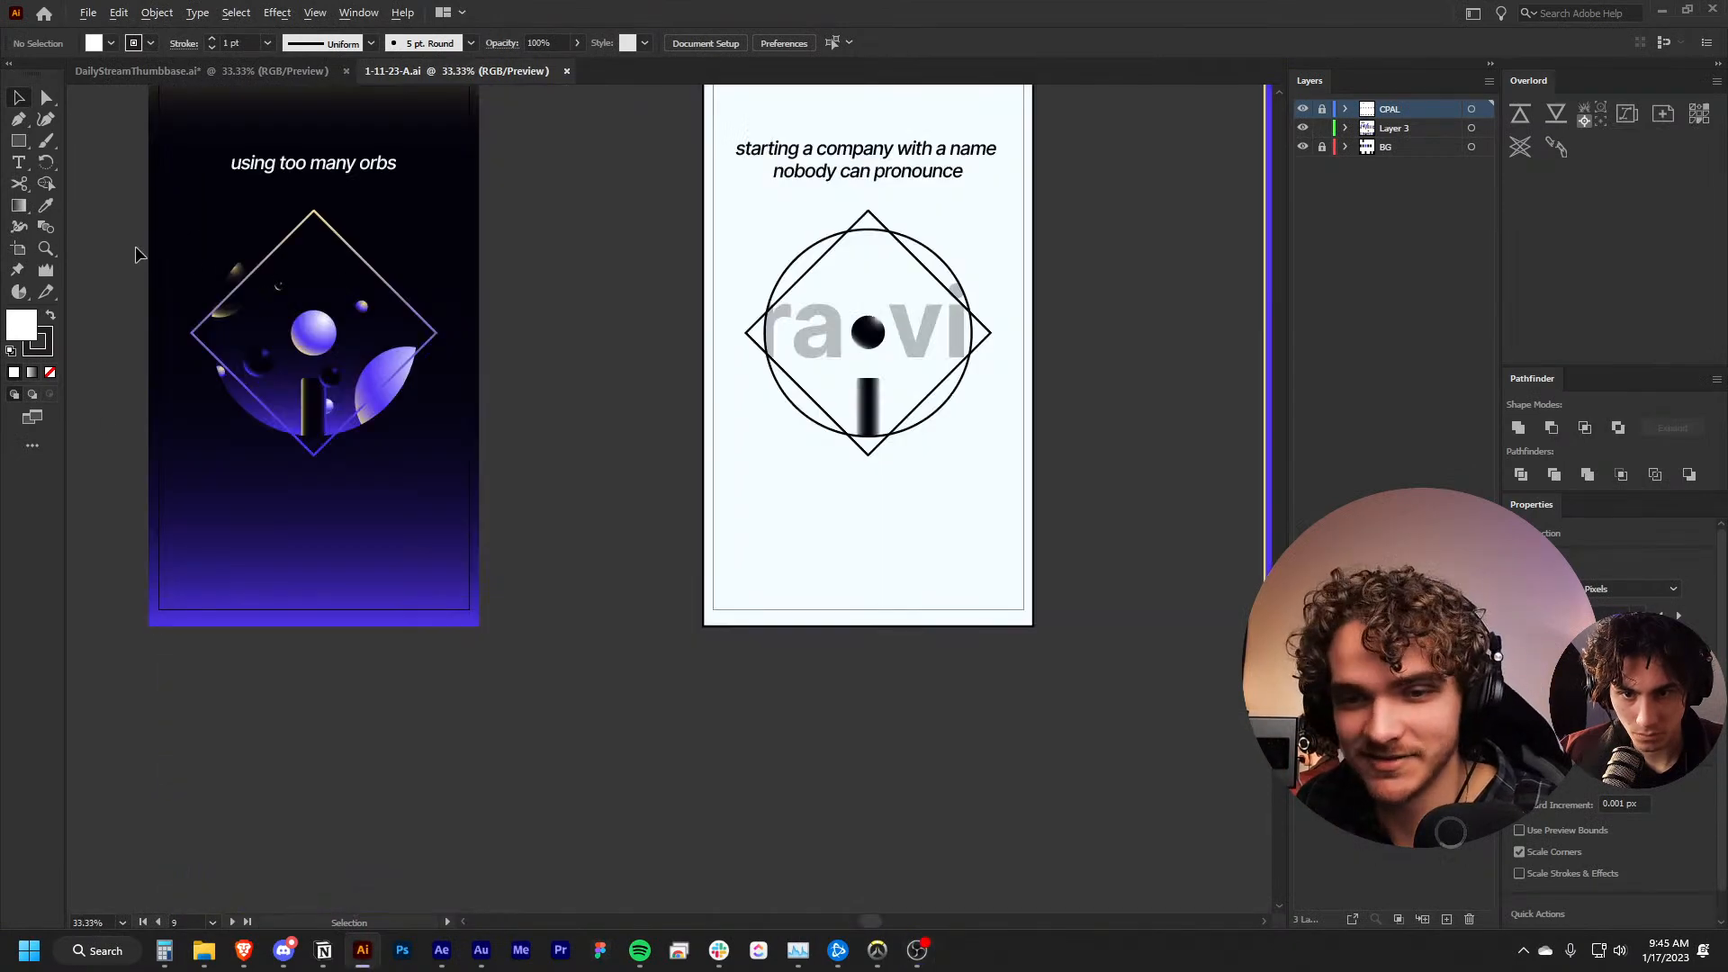
scroll(257, 459, up, 4)
scroll(256, 459, left, 8)
scroll(675, 547, up, 2)
scroll(681, 556, left, 2)
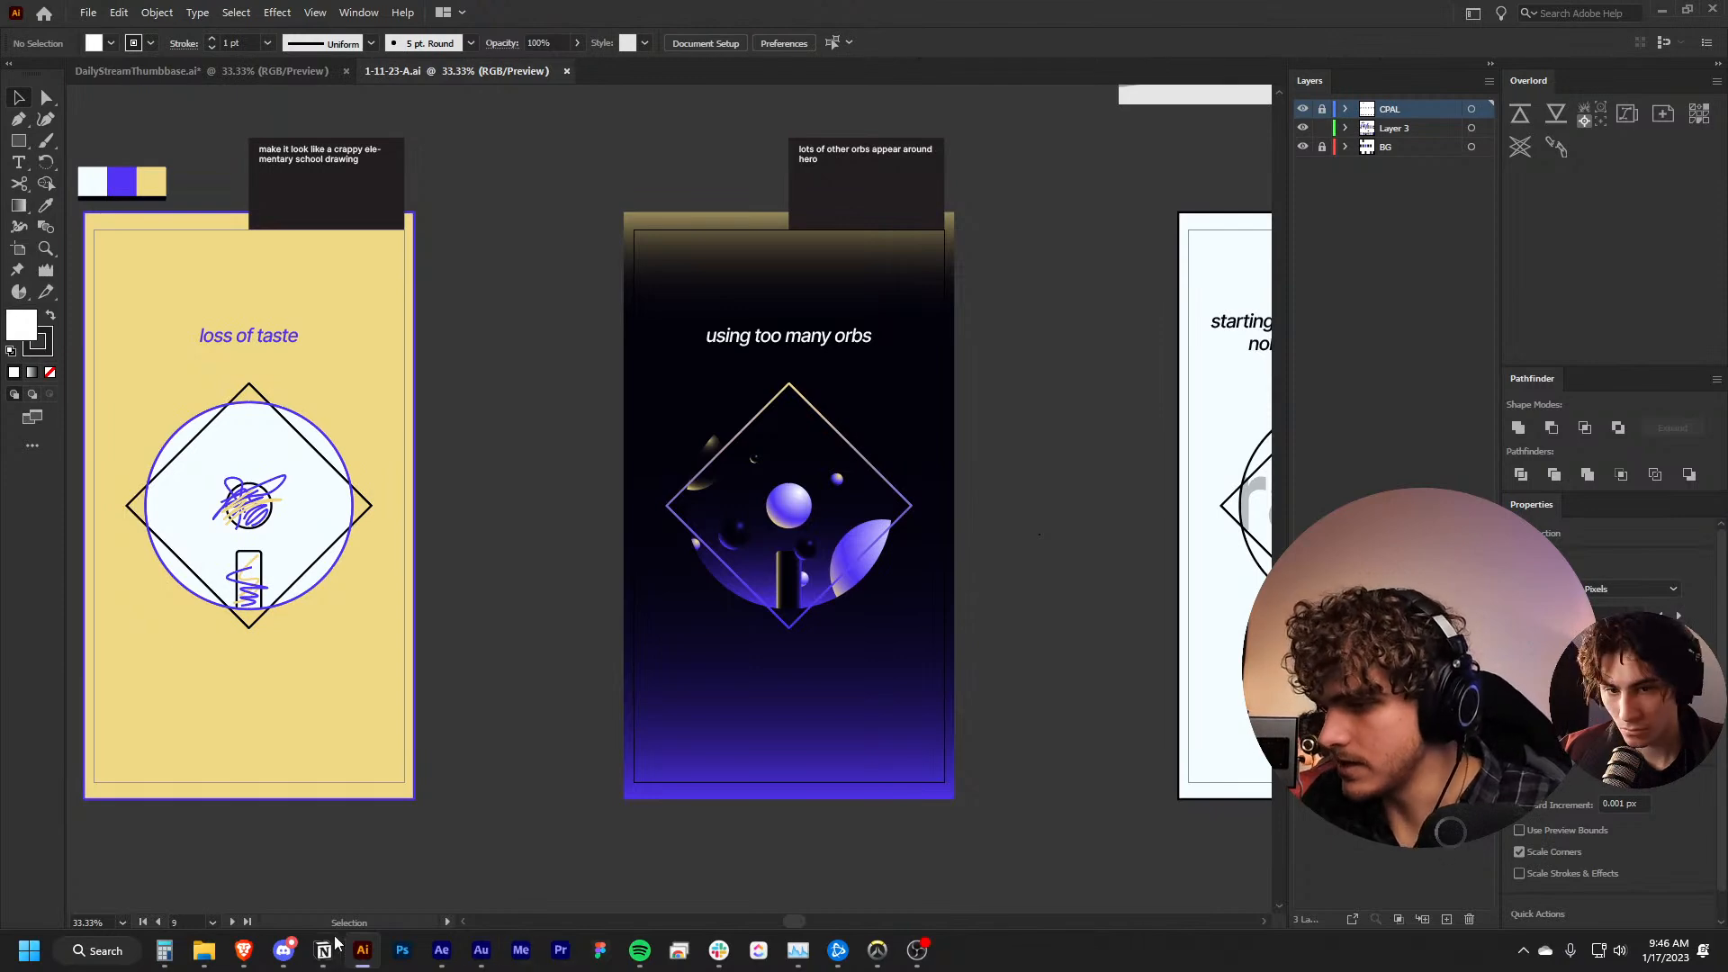
Switch to the Assets folder window in File Explorer and browse to My Drive on Google Drive (G:)
mouse_move(203, 952)
mouse_move(277, 859)
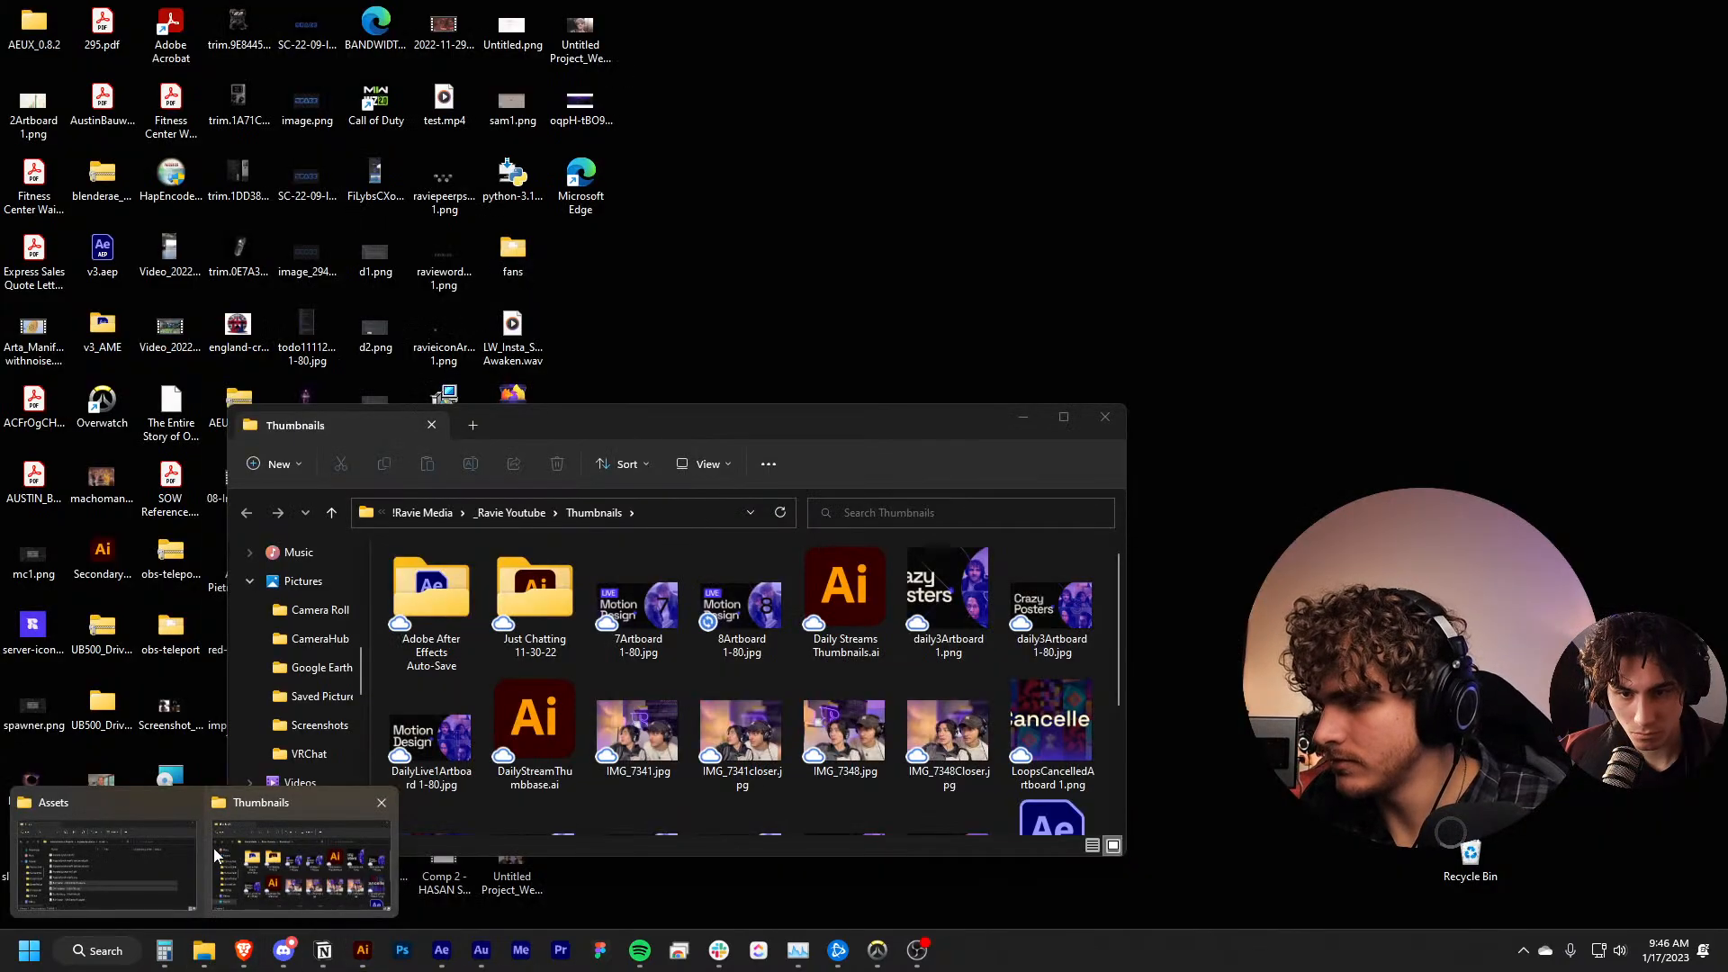
click(106, 864)
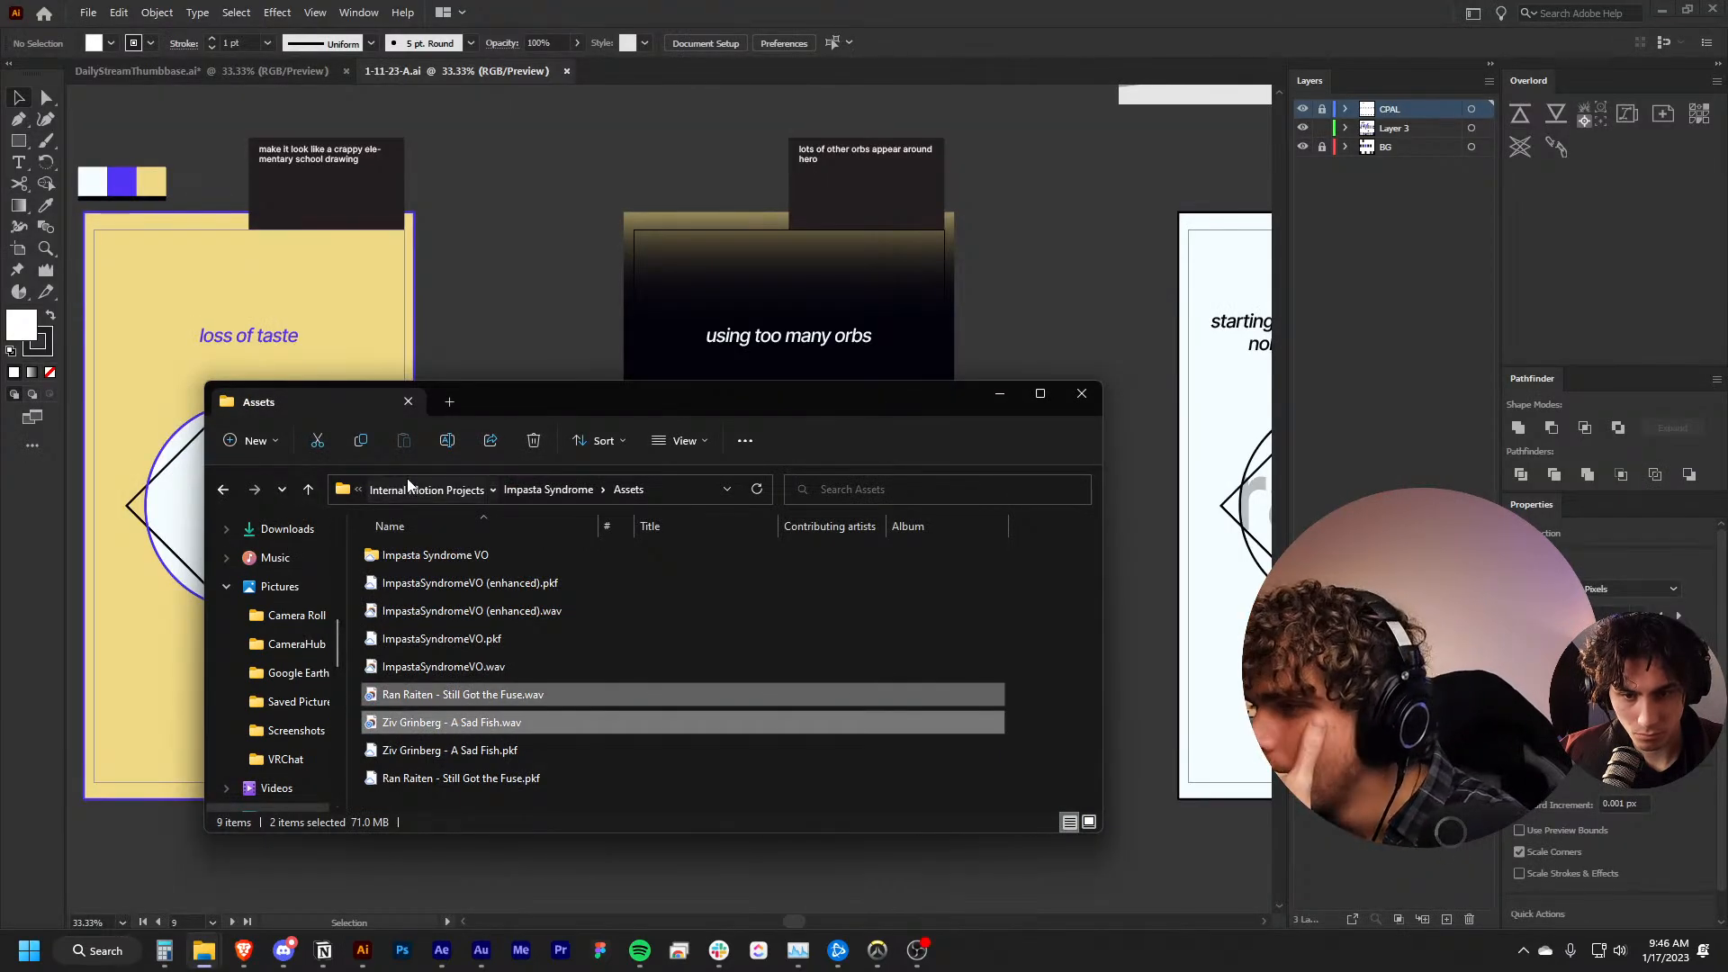
click(436, 493)
click(468, 492)
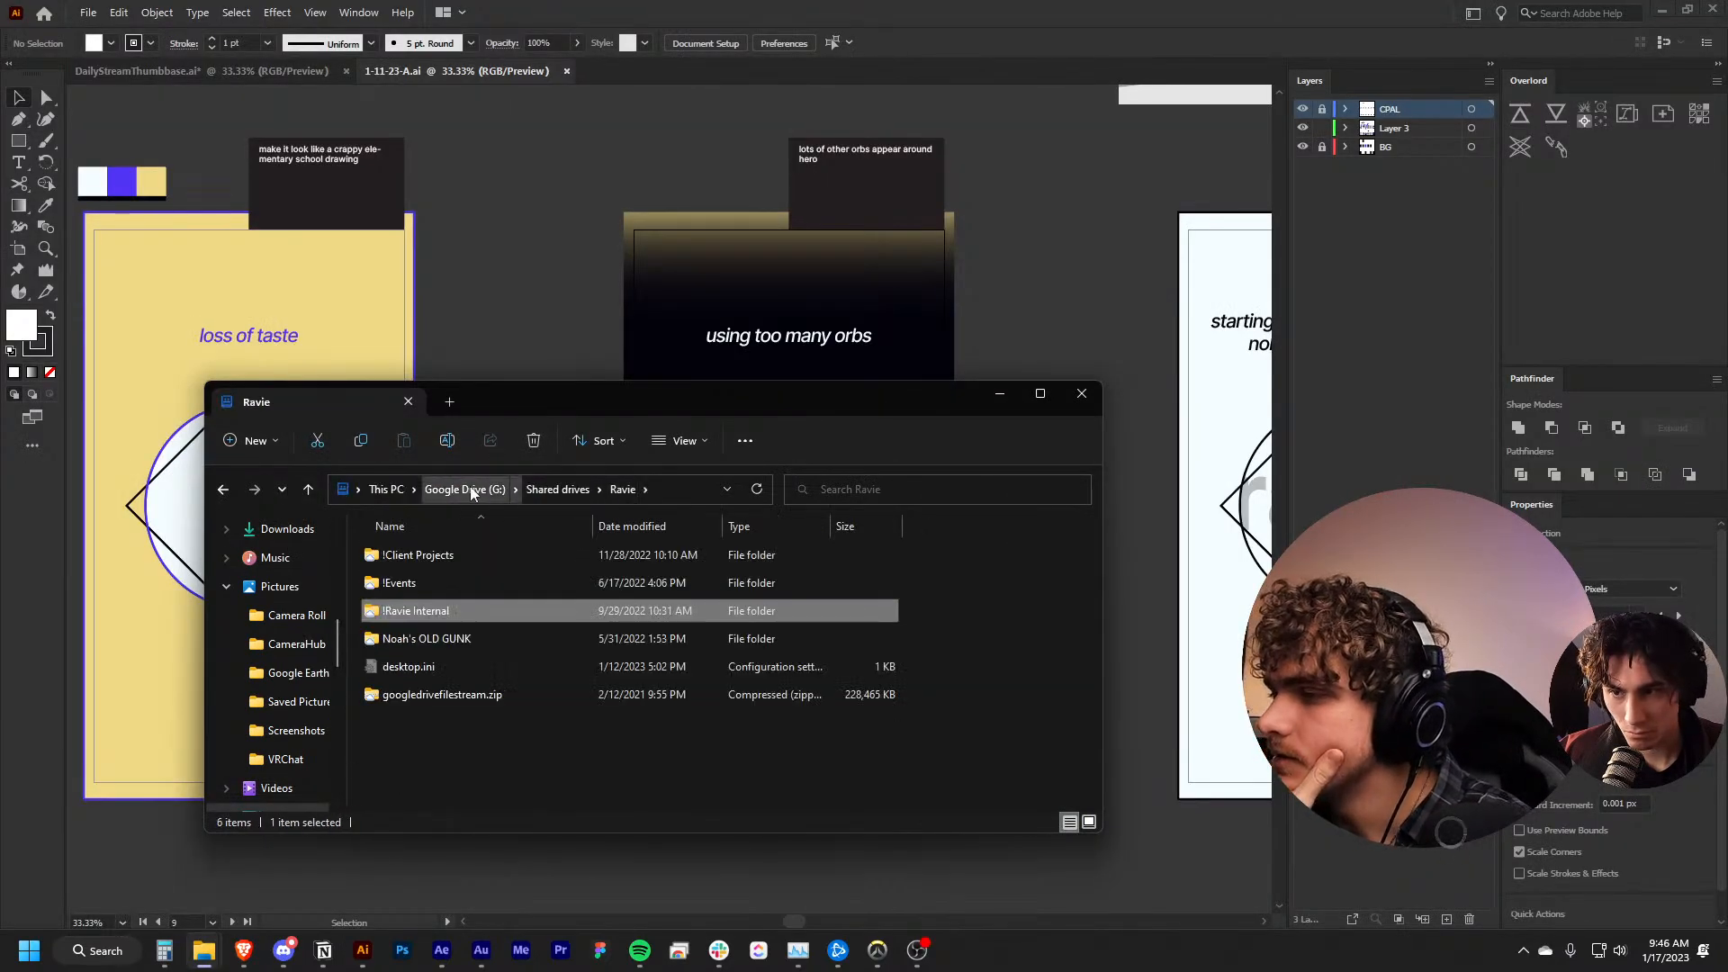
click(470, 488)
double_click(430, 560)
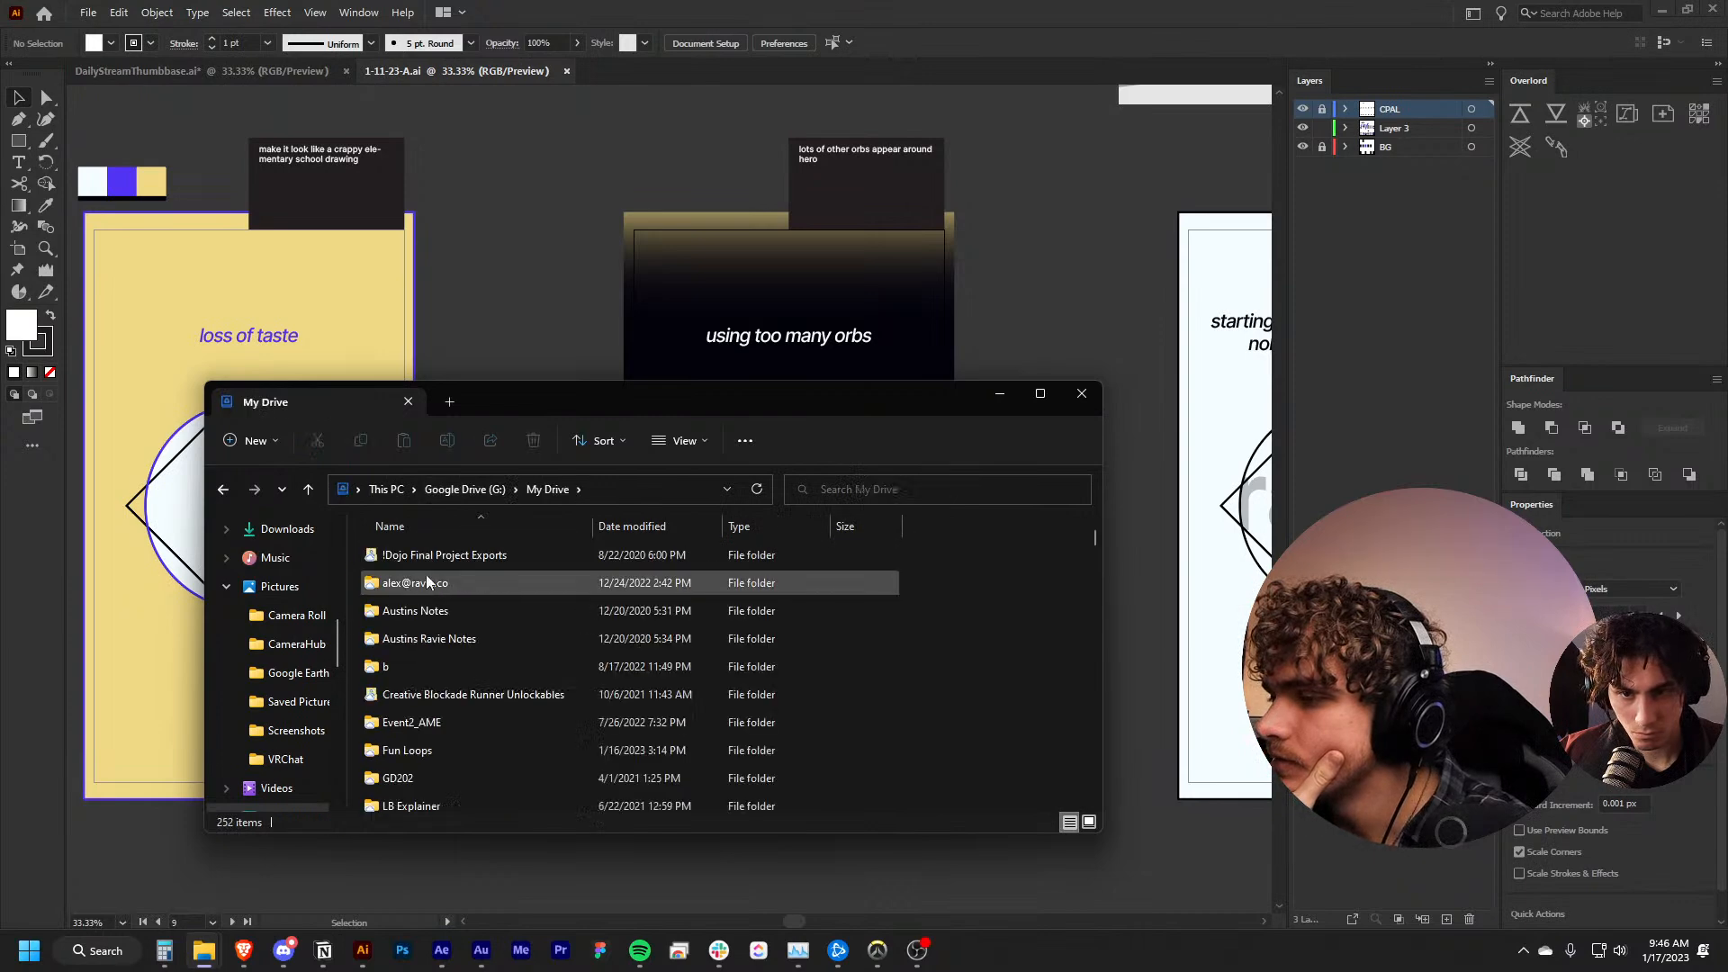
Open the Squeak.aep project in After Effects from the Fun Loops > 1-16-23 folder
scroll(466, 675, down, 2)
double_click(445, 581)
scroll(441, 641, down, 2)
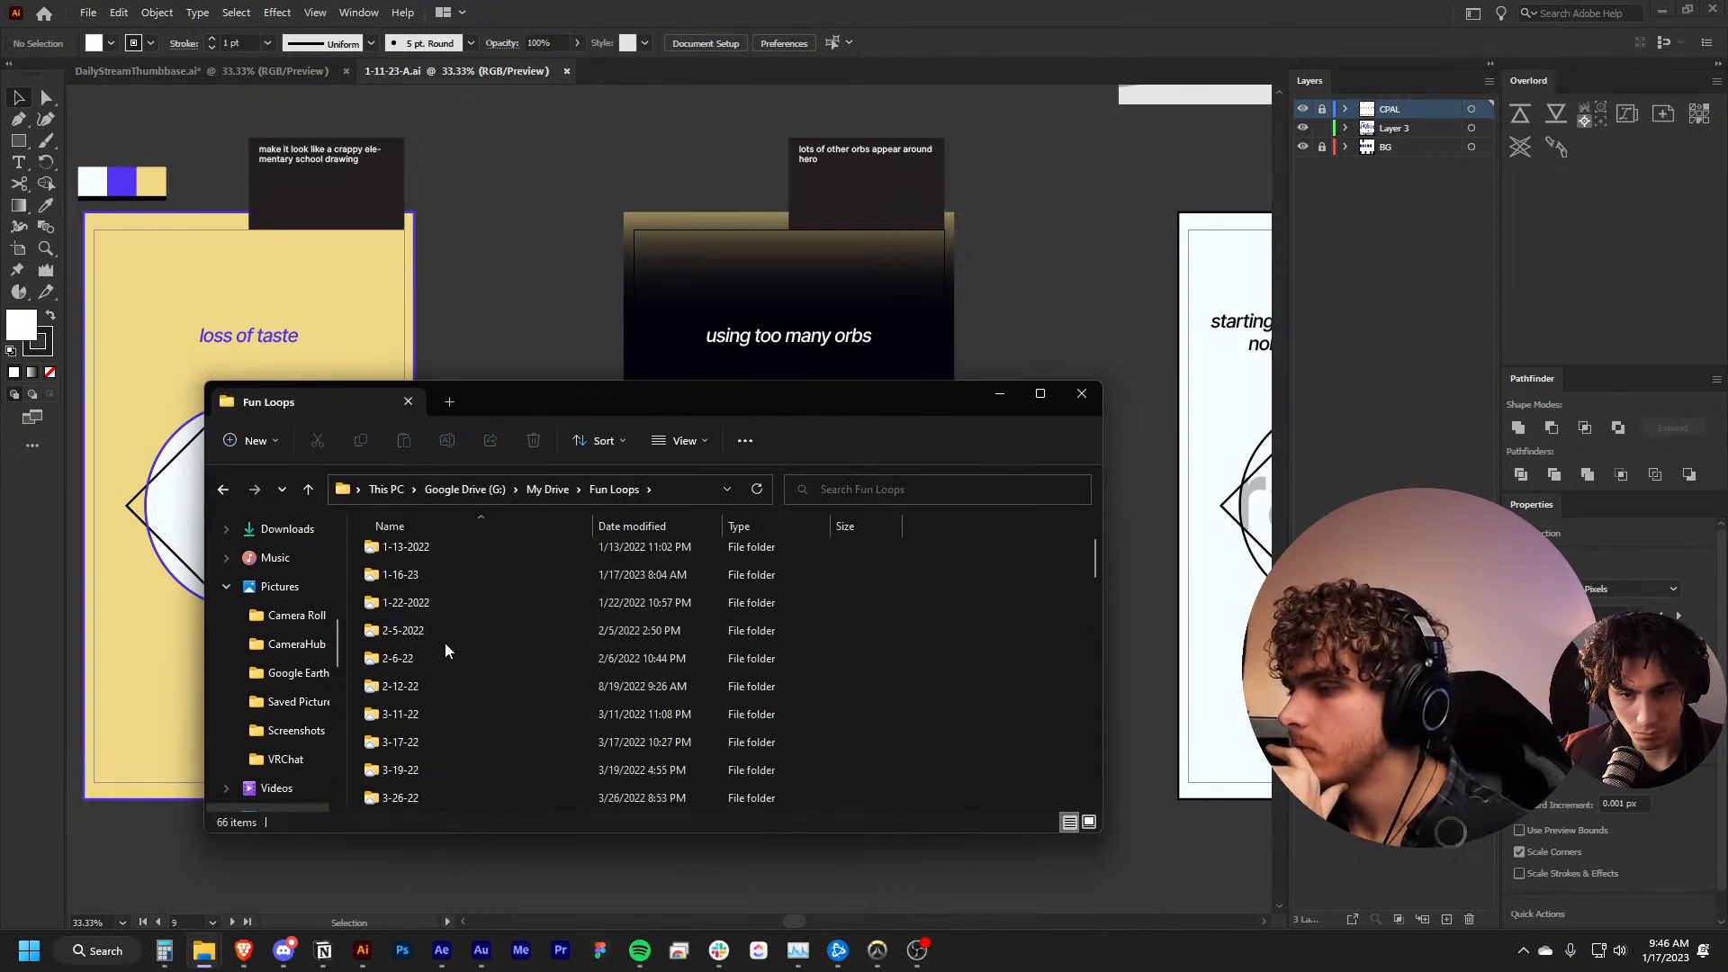
double_click(432, 573)
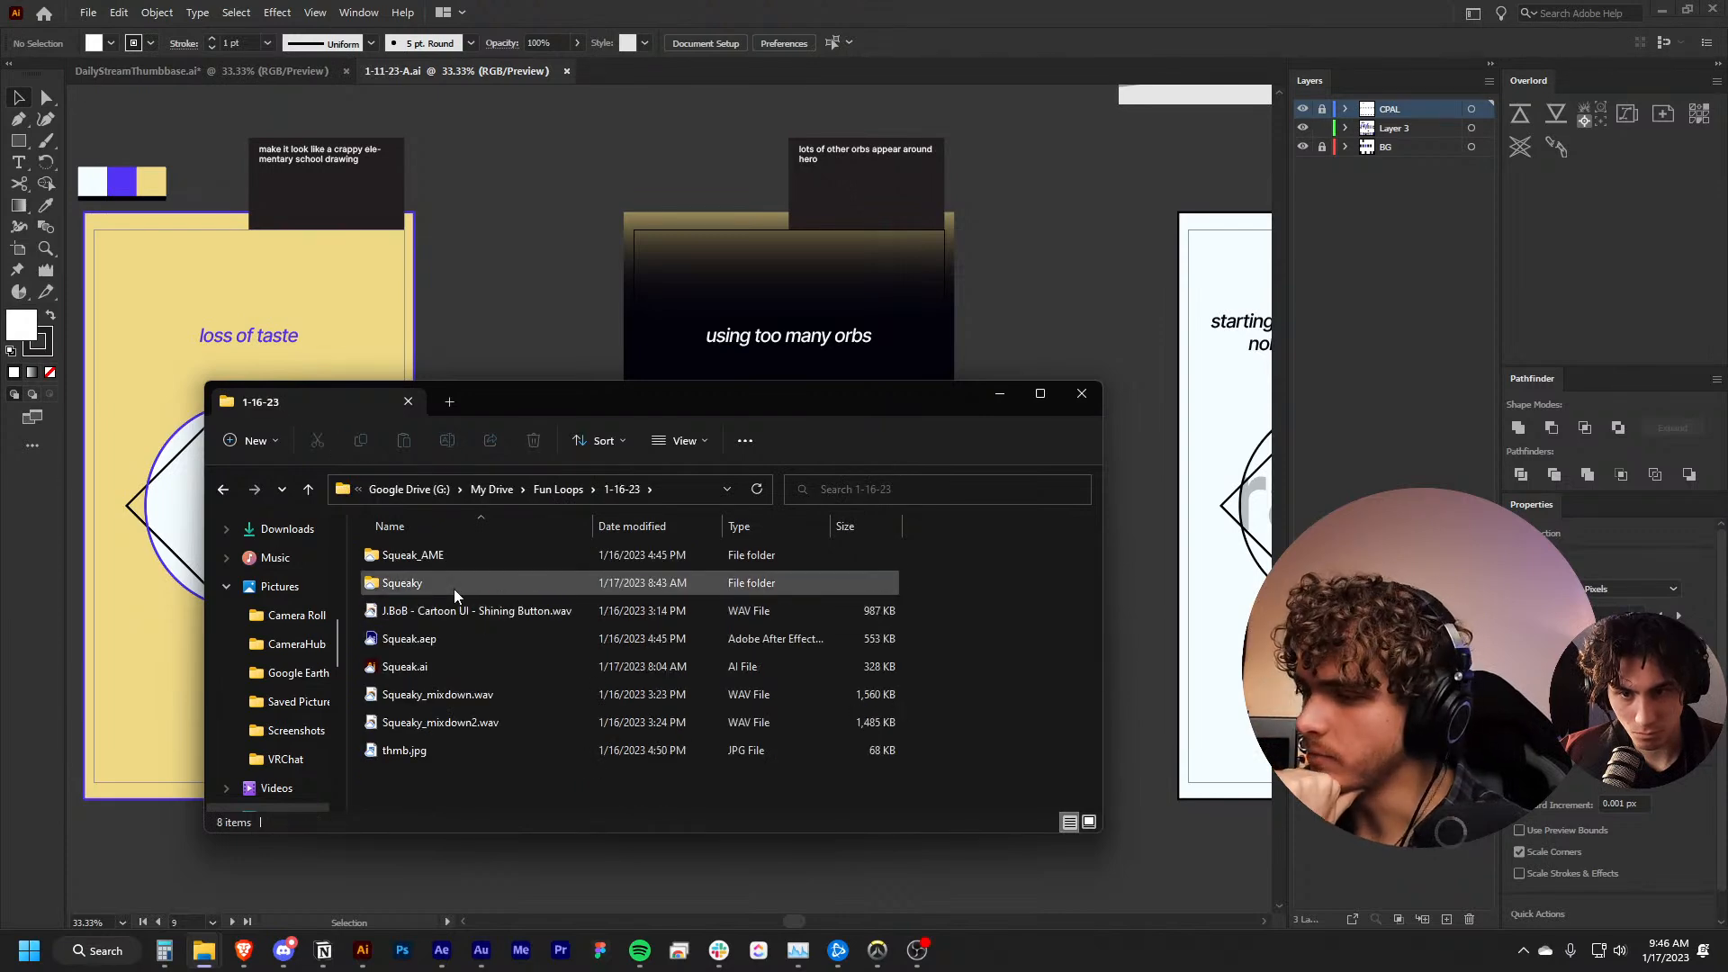
double_click(454, 640)
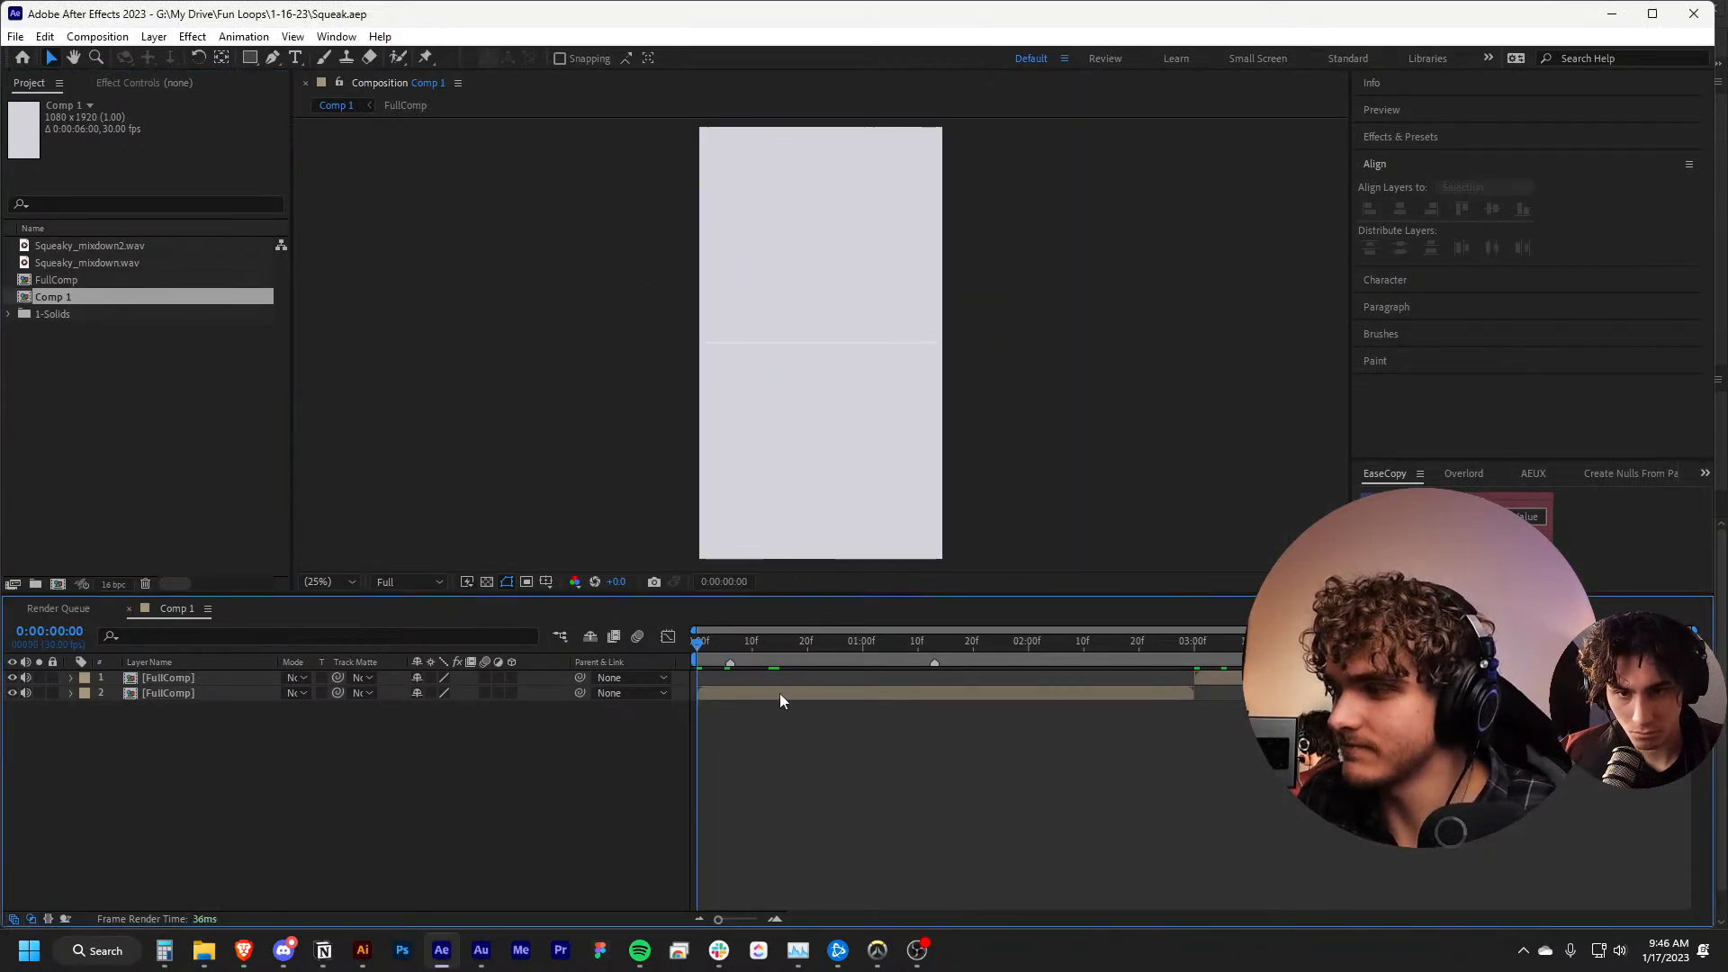
Open the FullComp precomposition from Comp 1 and preview its animation
double_click(781, 693)
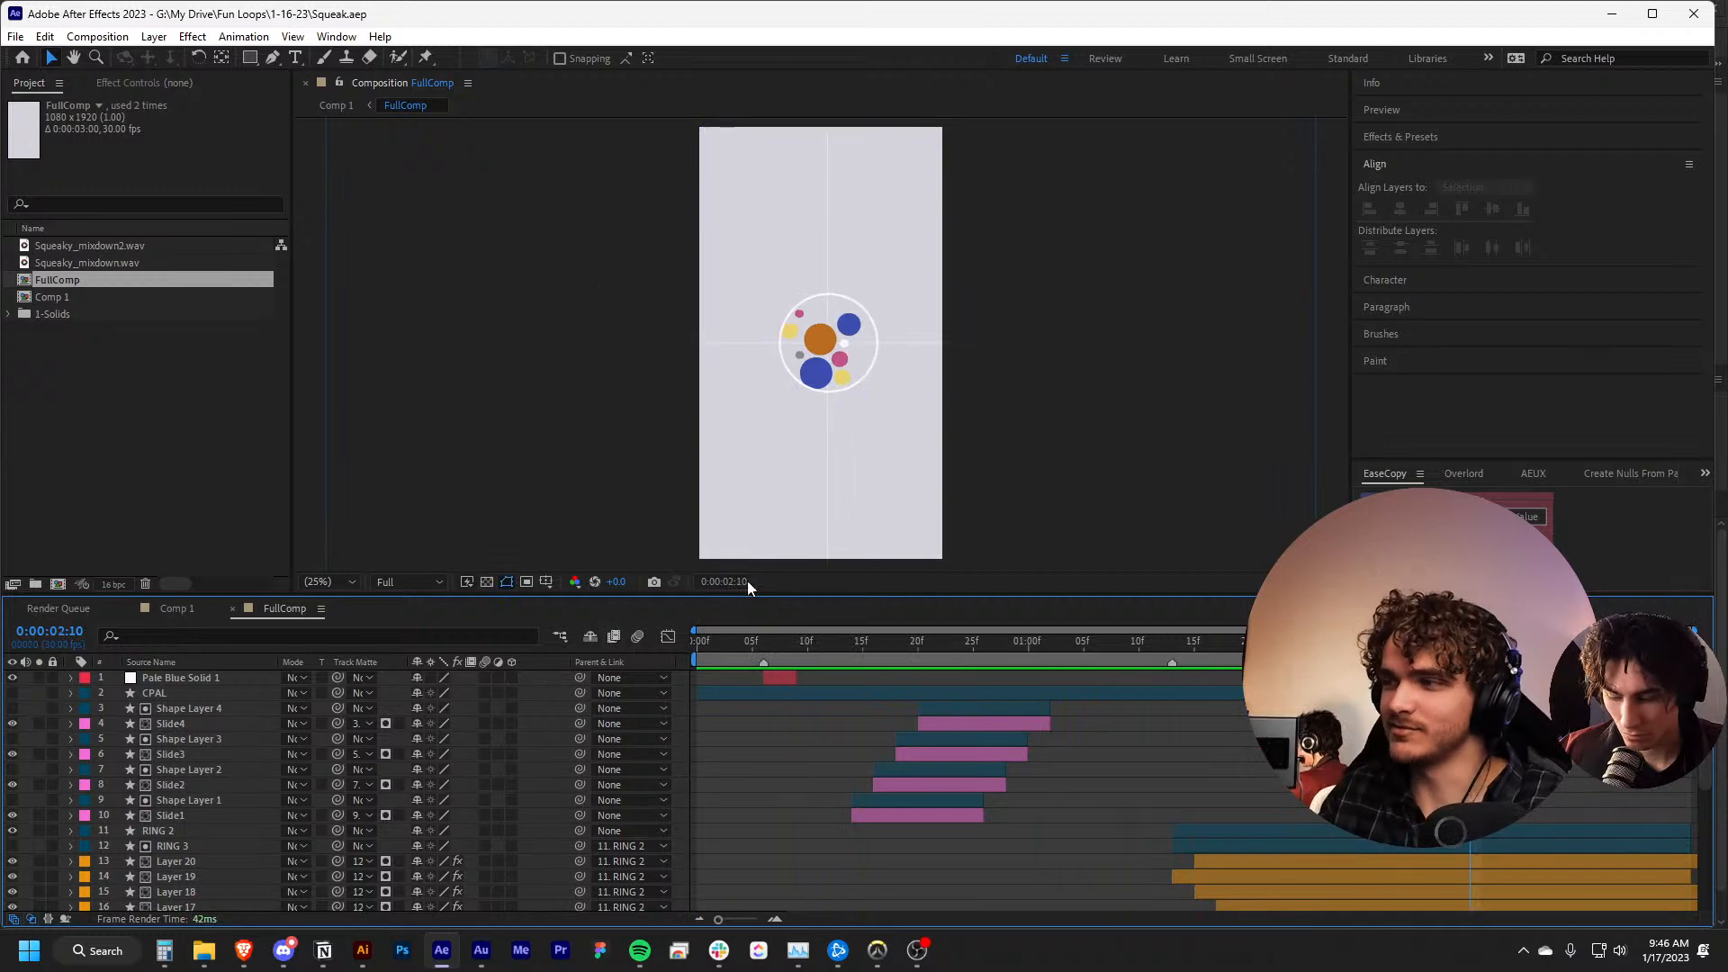
key(space)
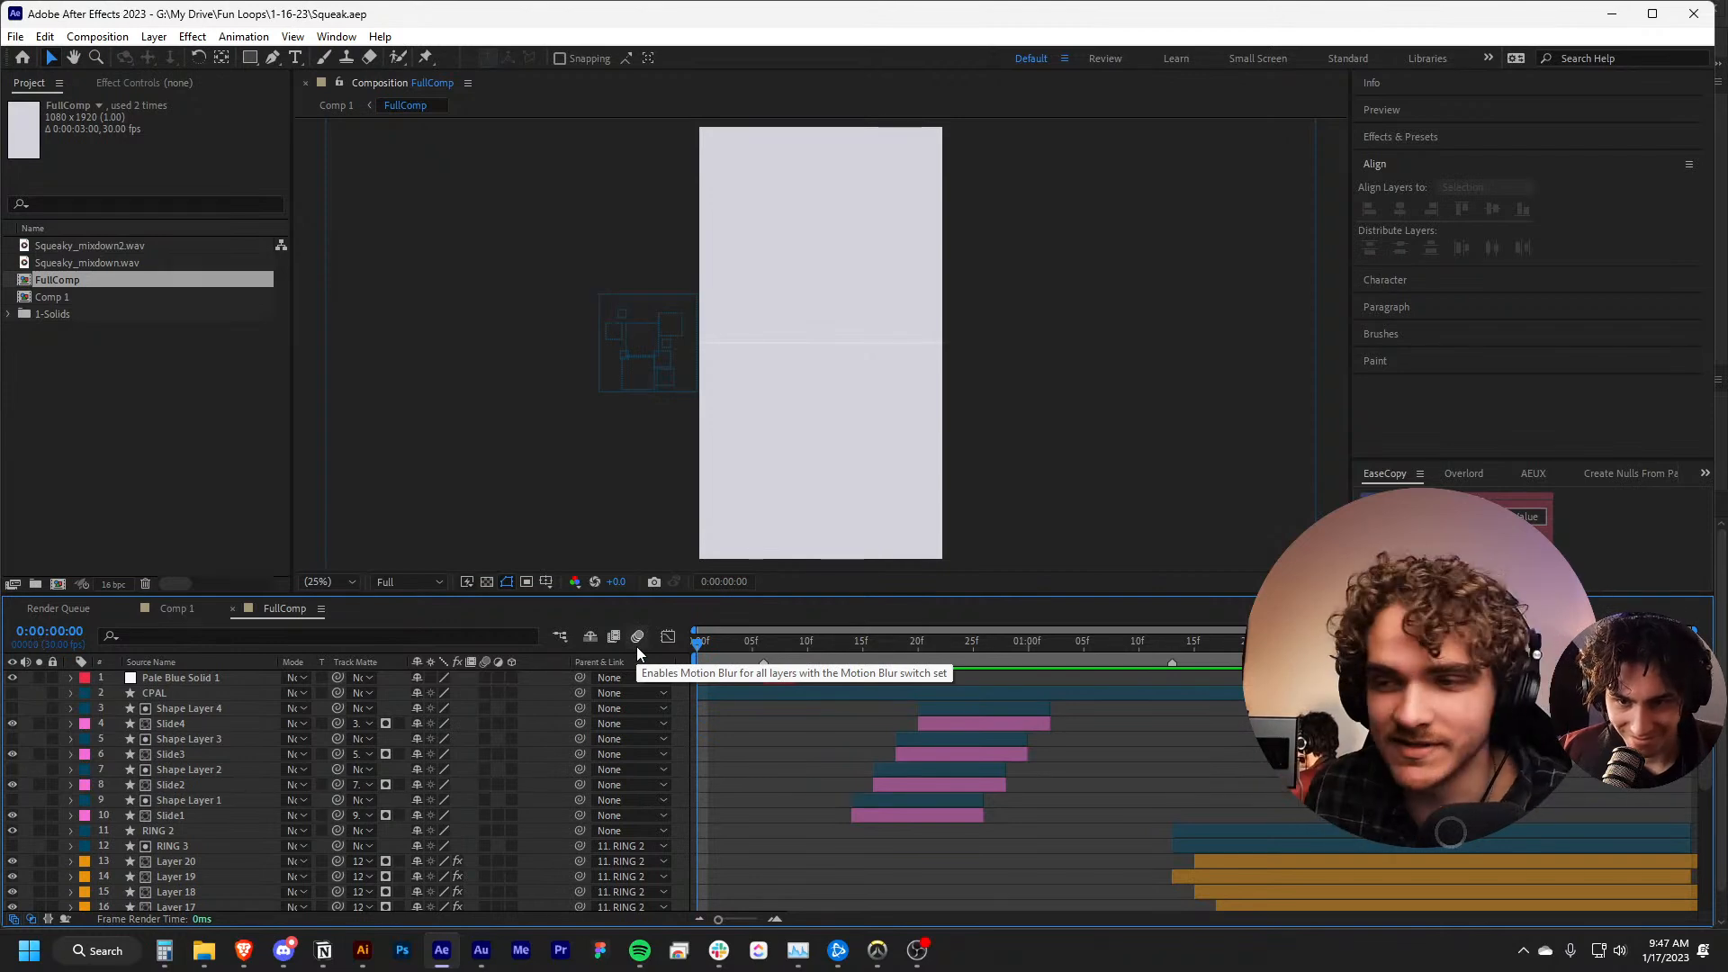
Play back the FullComp animation and scrub to the coloured slides at 0:00:00:21
key(space)
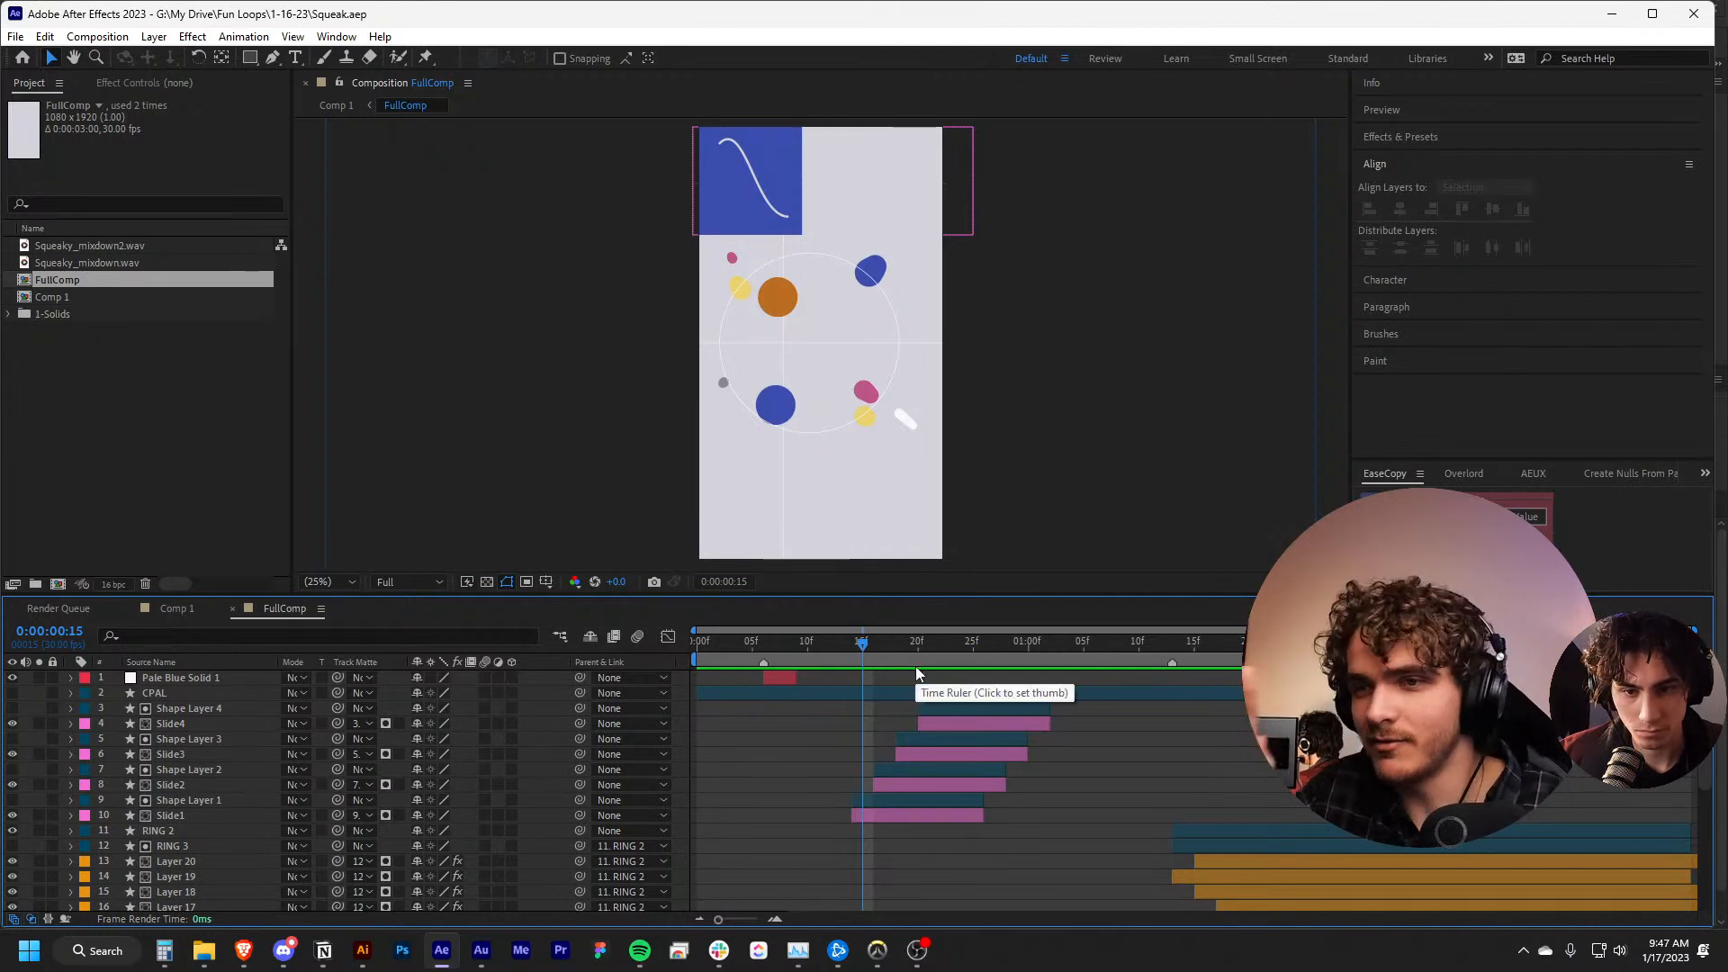
drag(873, 654, 817, 652)
key(space)
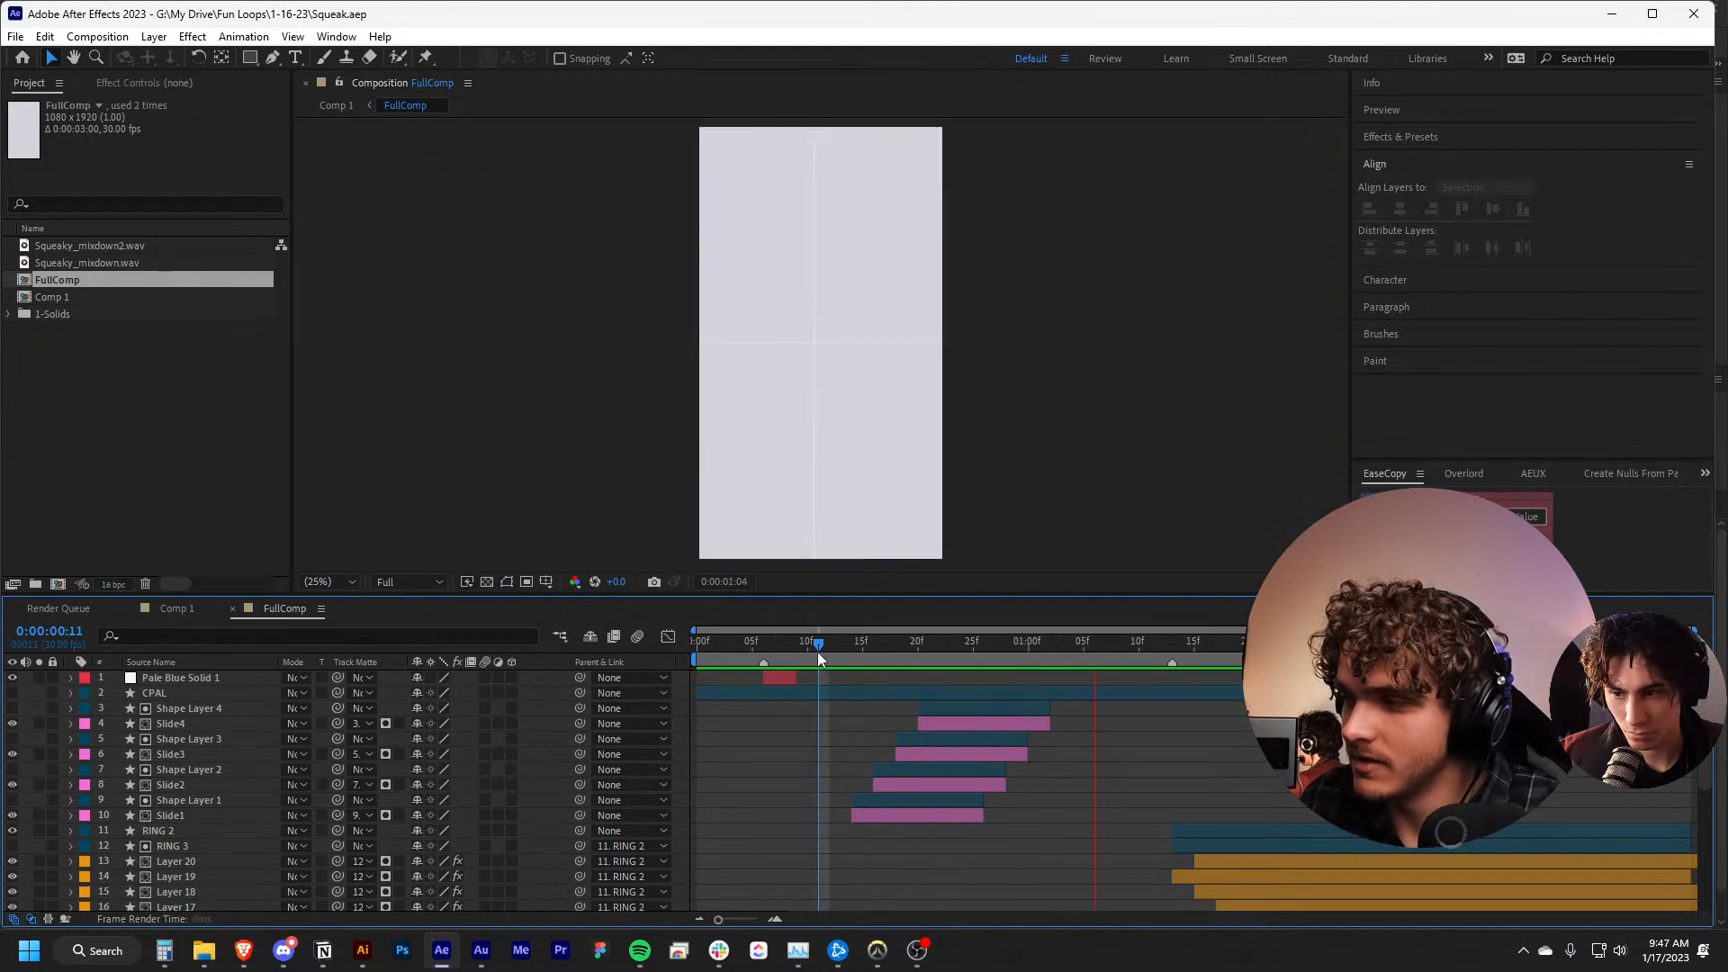
key(space)
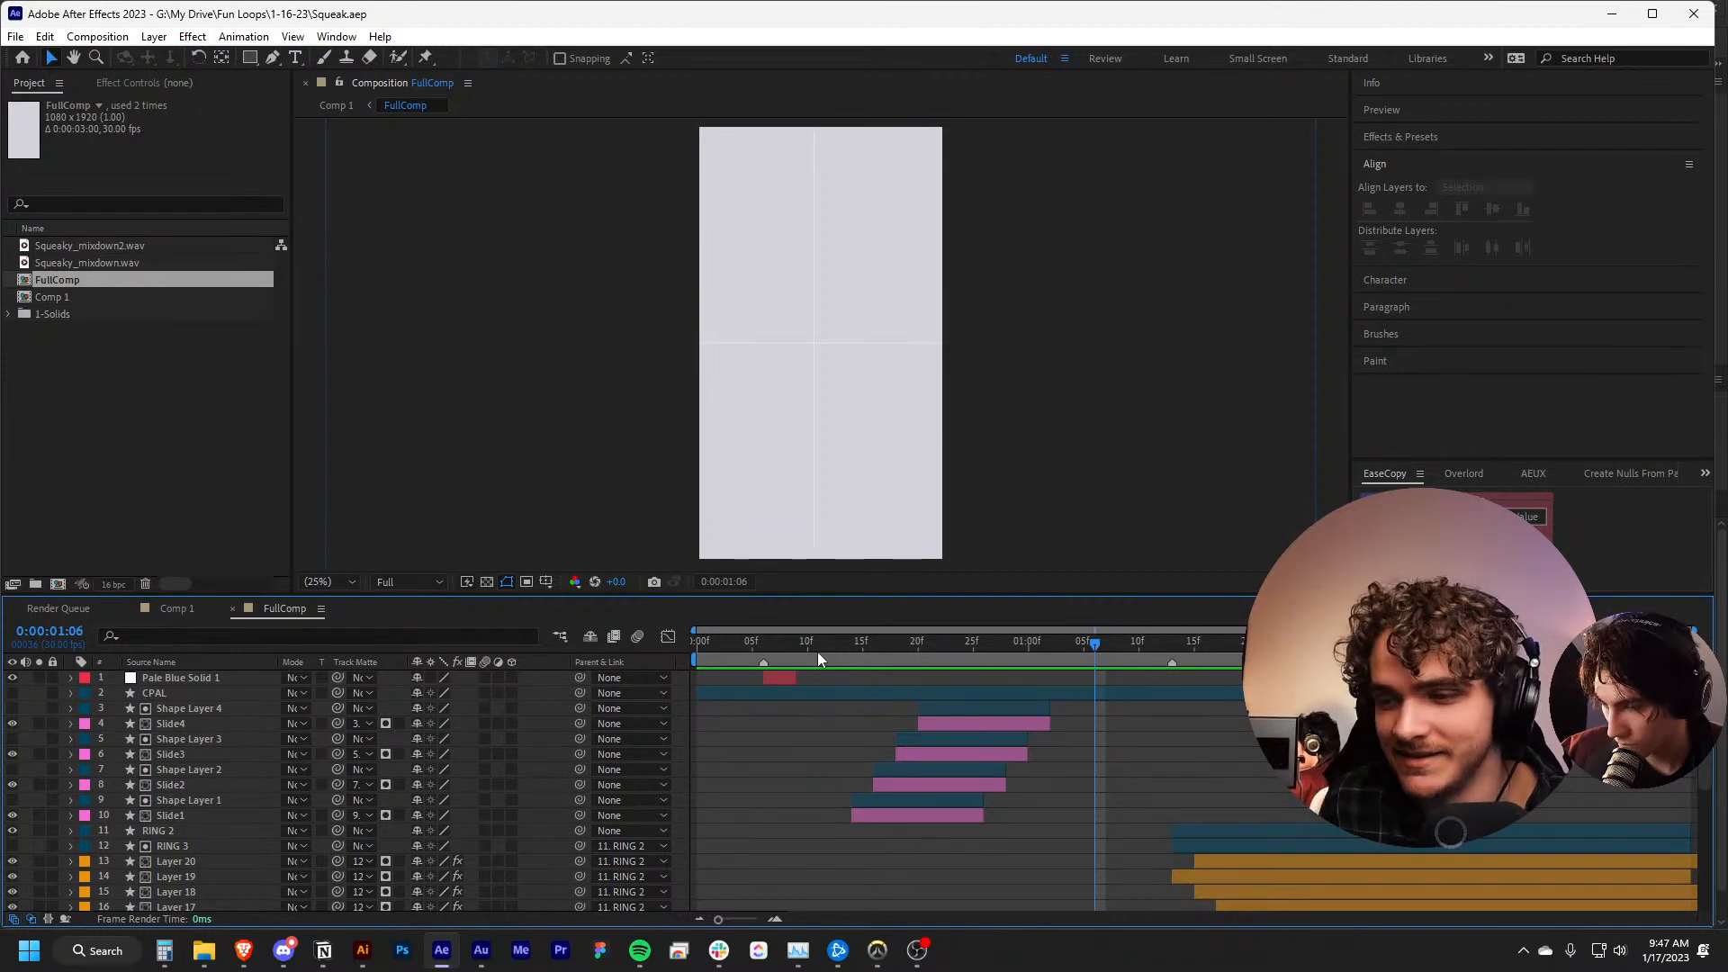
drag(817, 651, 929, 667)
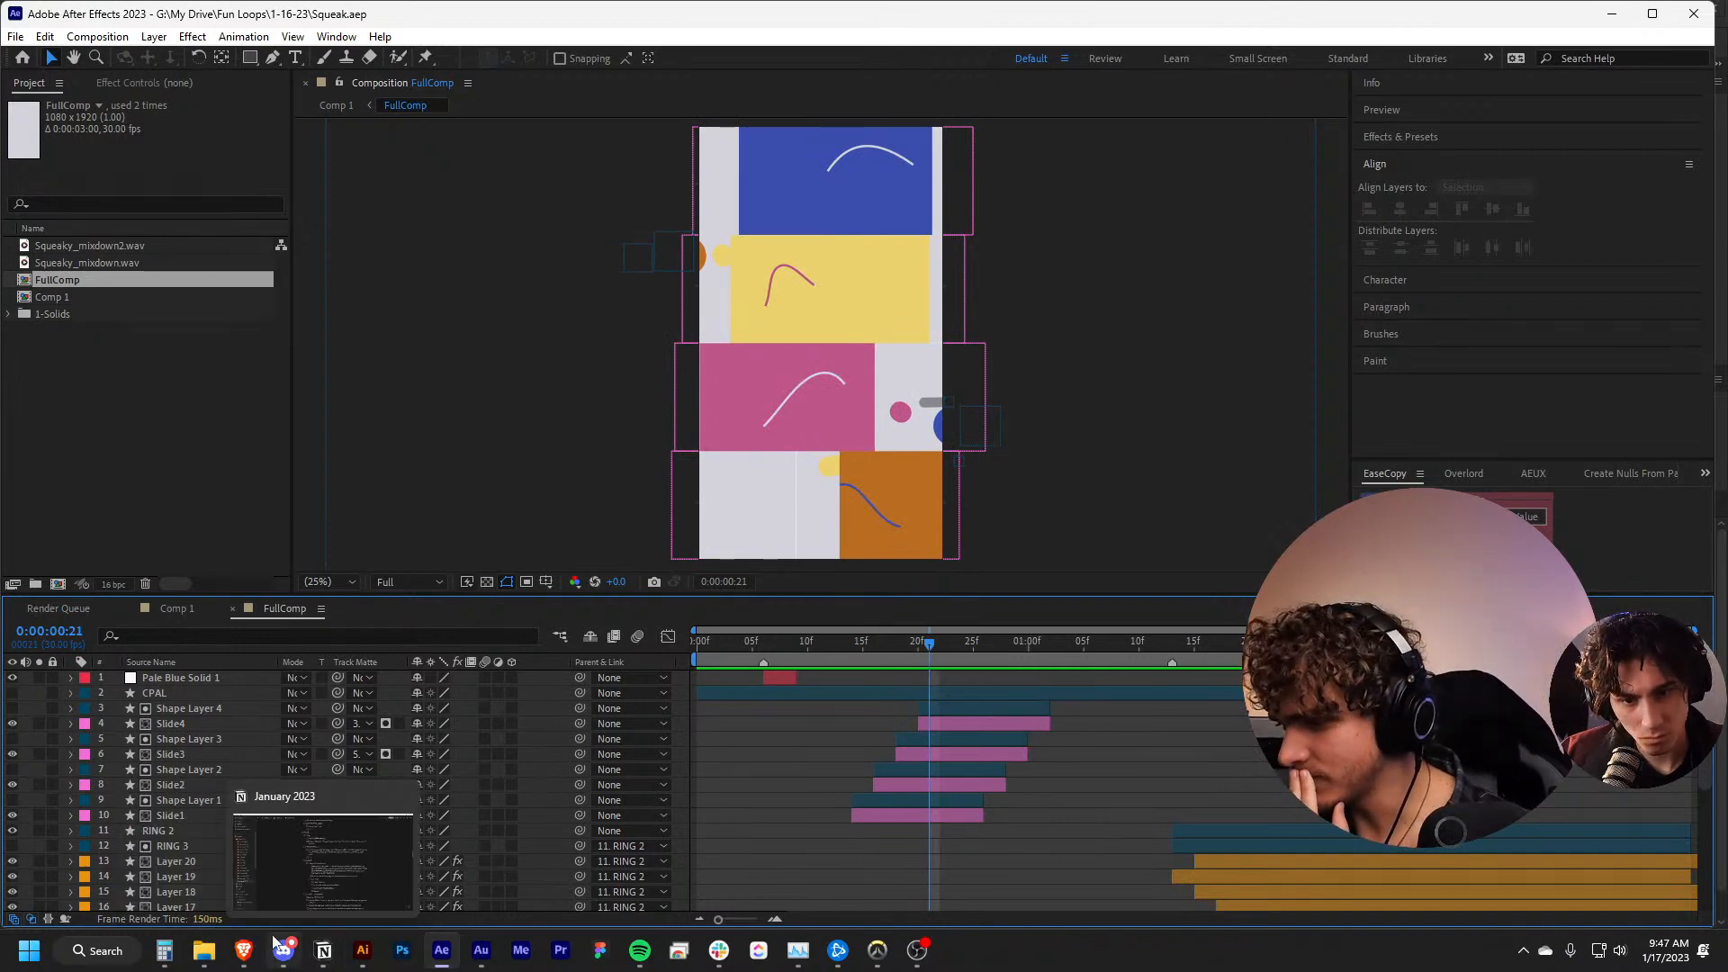
Switch to Illustrator and open Squeak.ai from the 1-16-23 folder
click(360, 947)
mouse_move(203, 949)
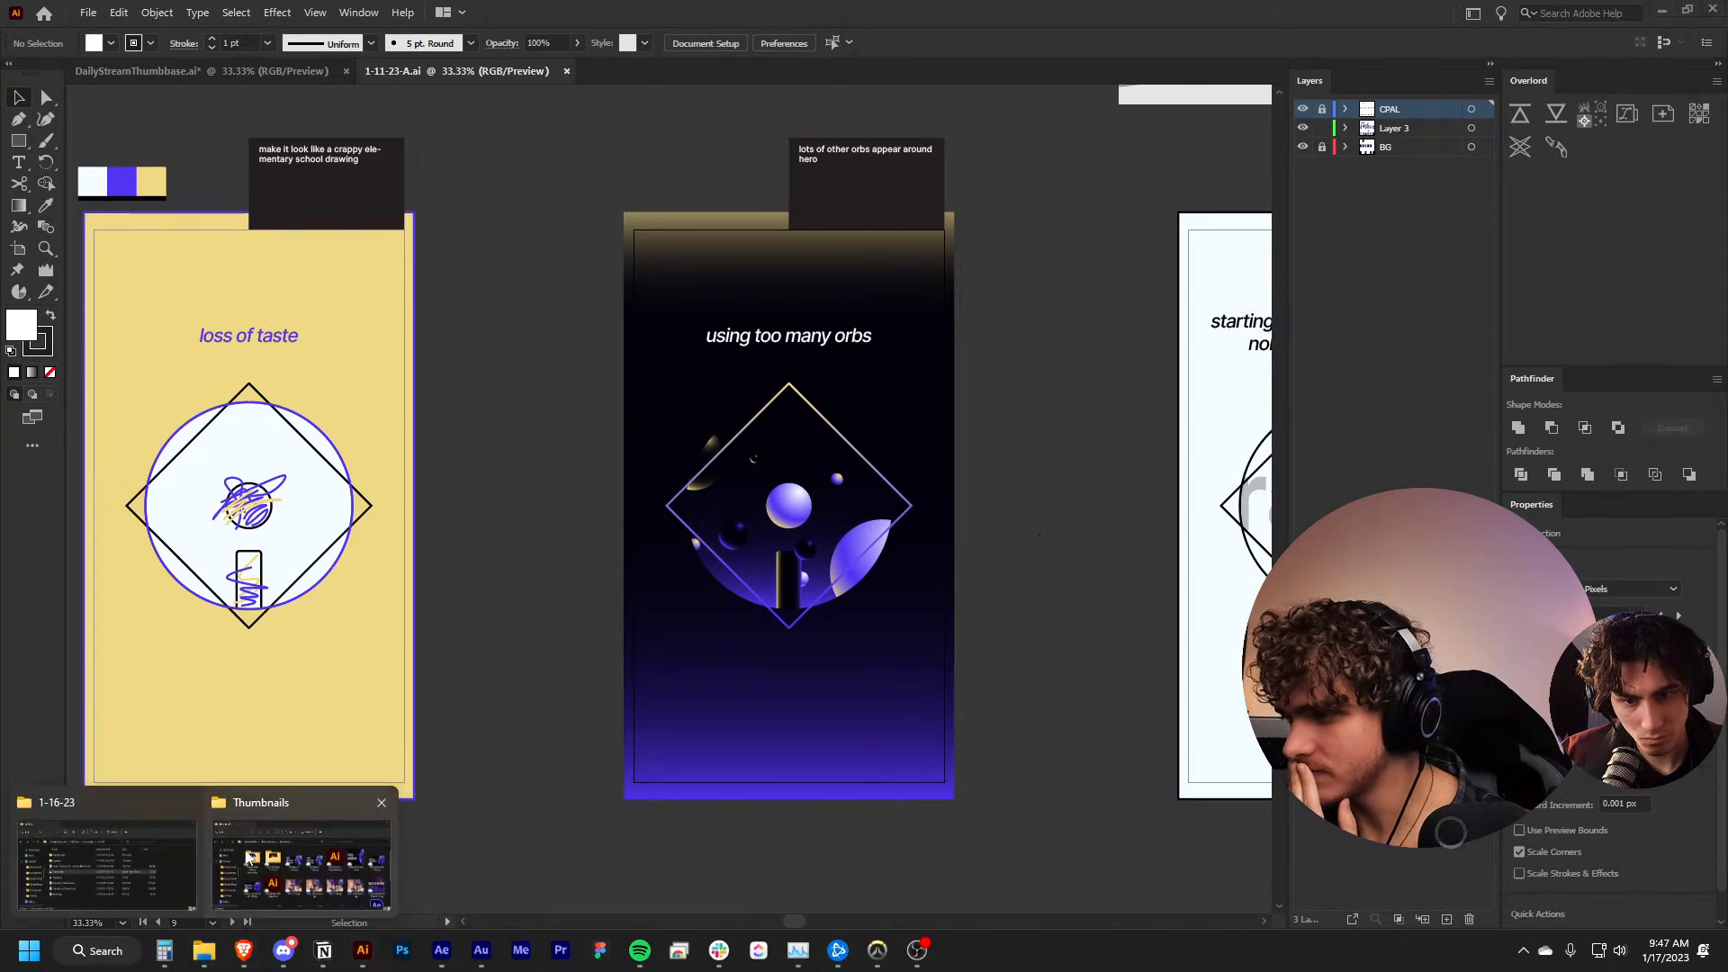
mouse_move(252, 855)
click(173, 857)
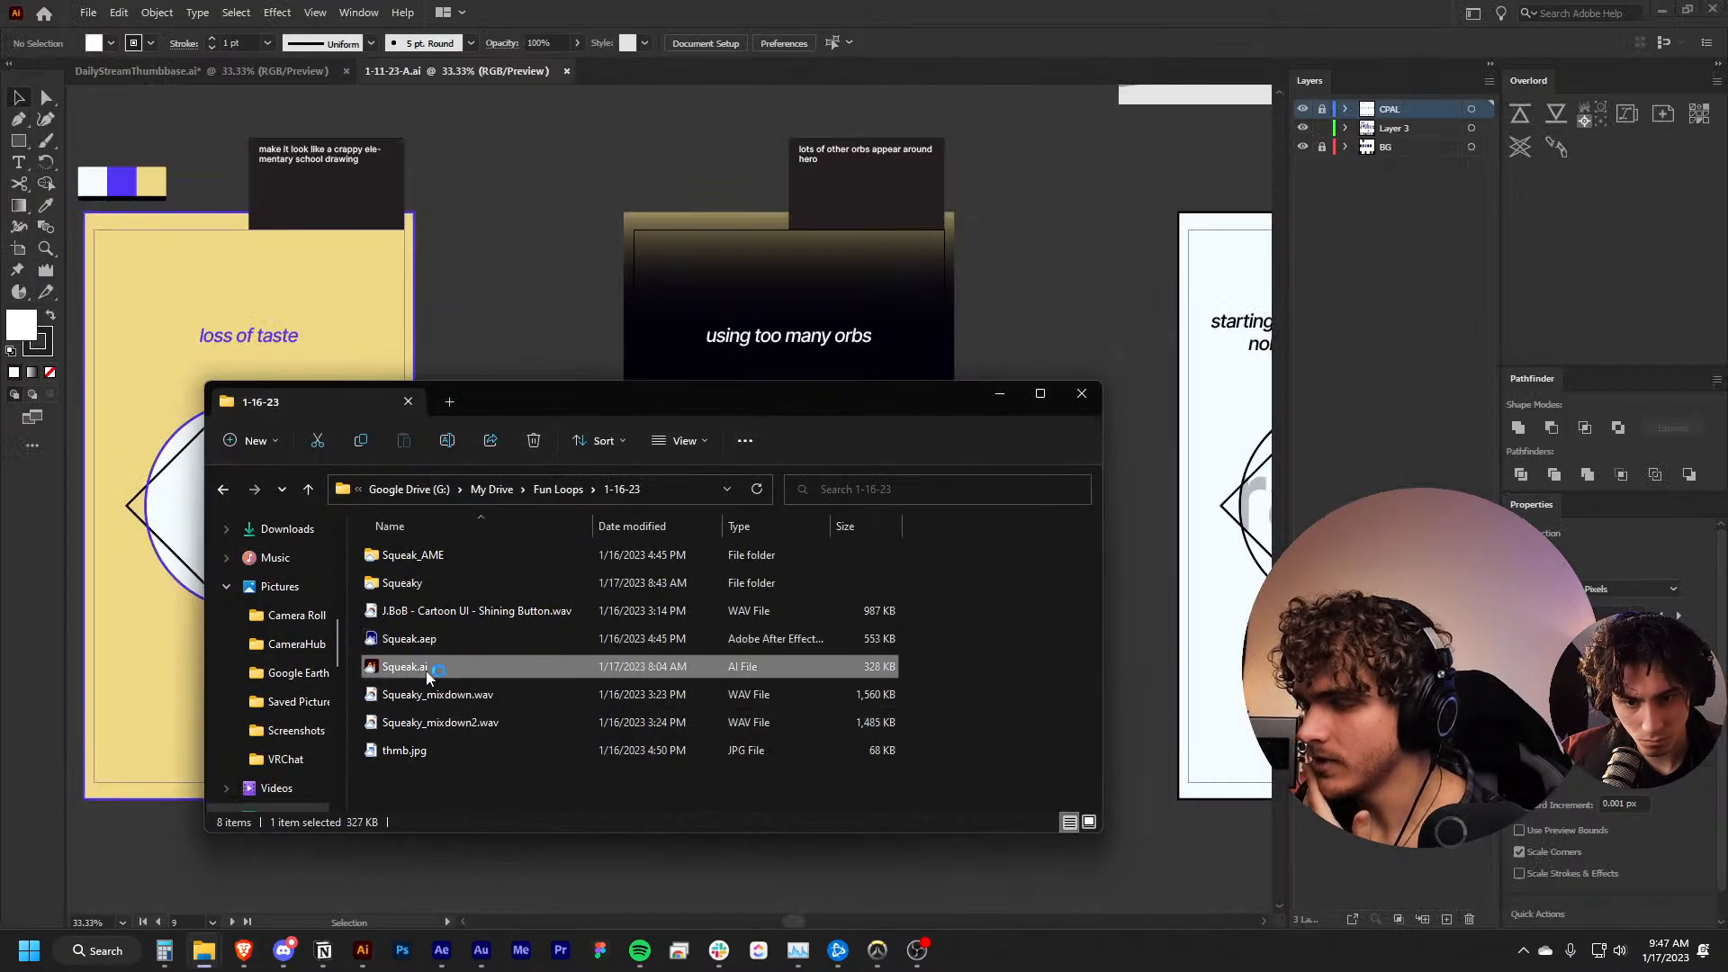
double_click(426, 671)
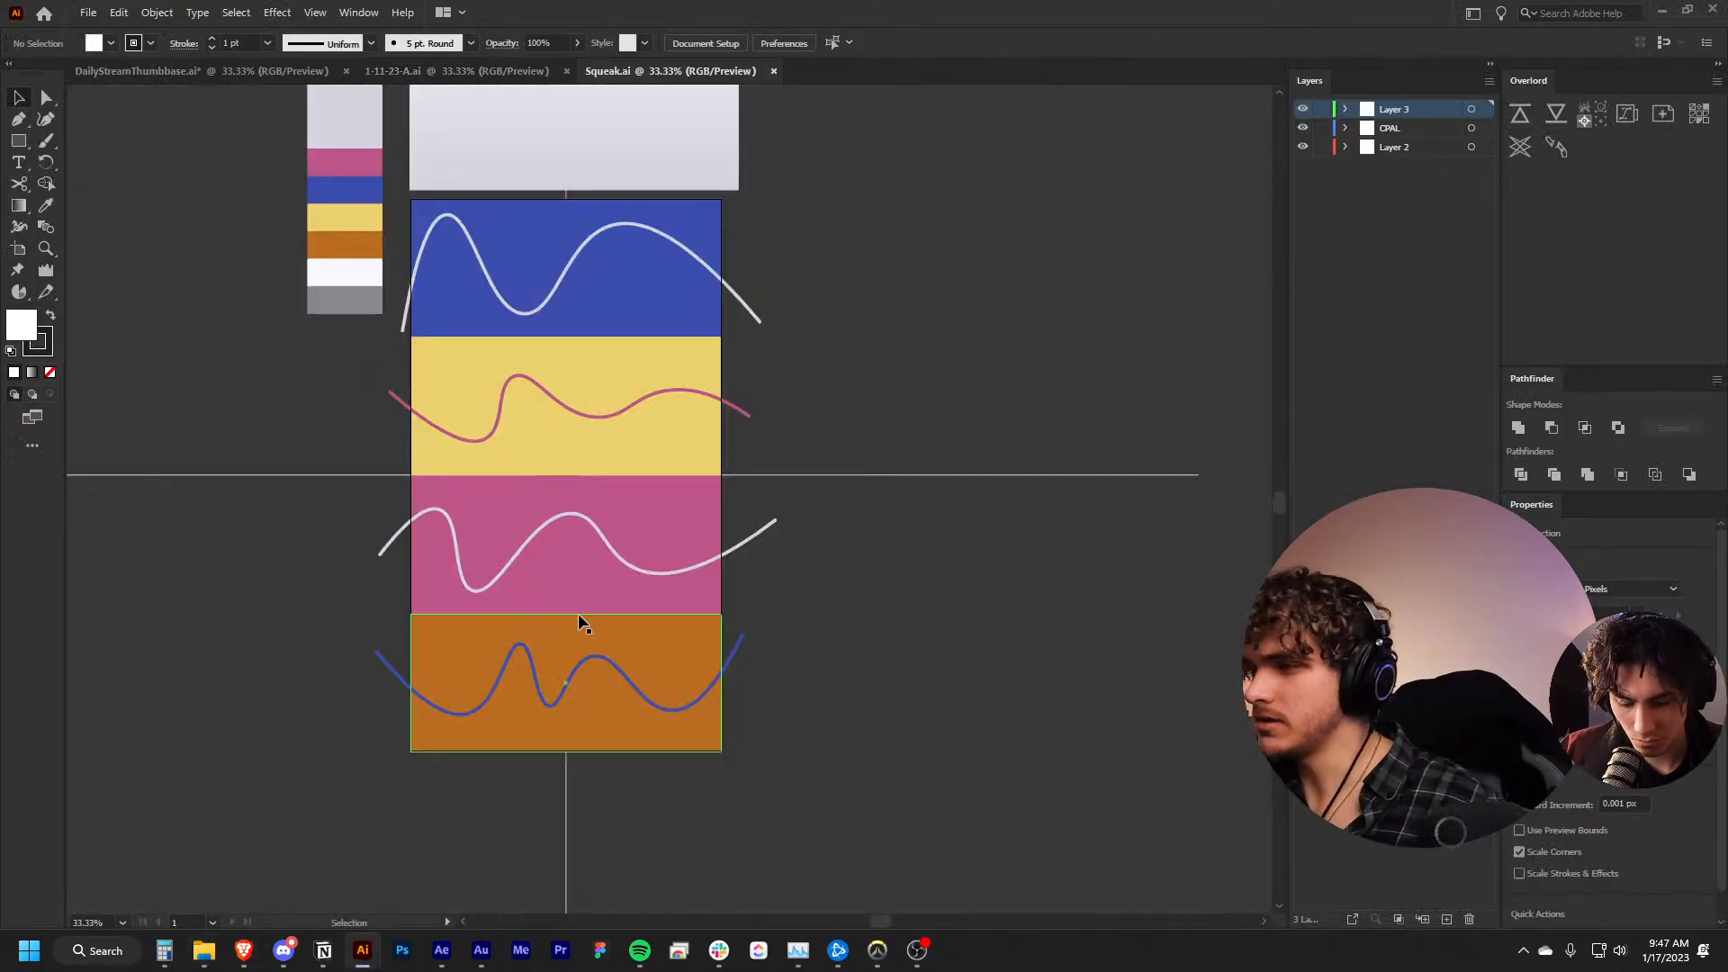
Move the light gradient panel group above the striped artboard about 119 px right and 273 px up
scroll(576, 608, up, 5)
scroll(640, 414, up, 3)
scroll(640, 414, down, 1)
scroll(640, 414, up, 4)
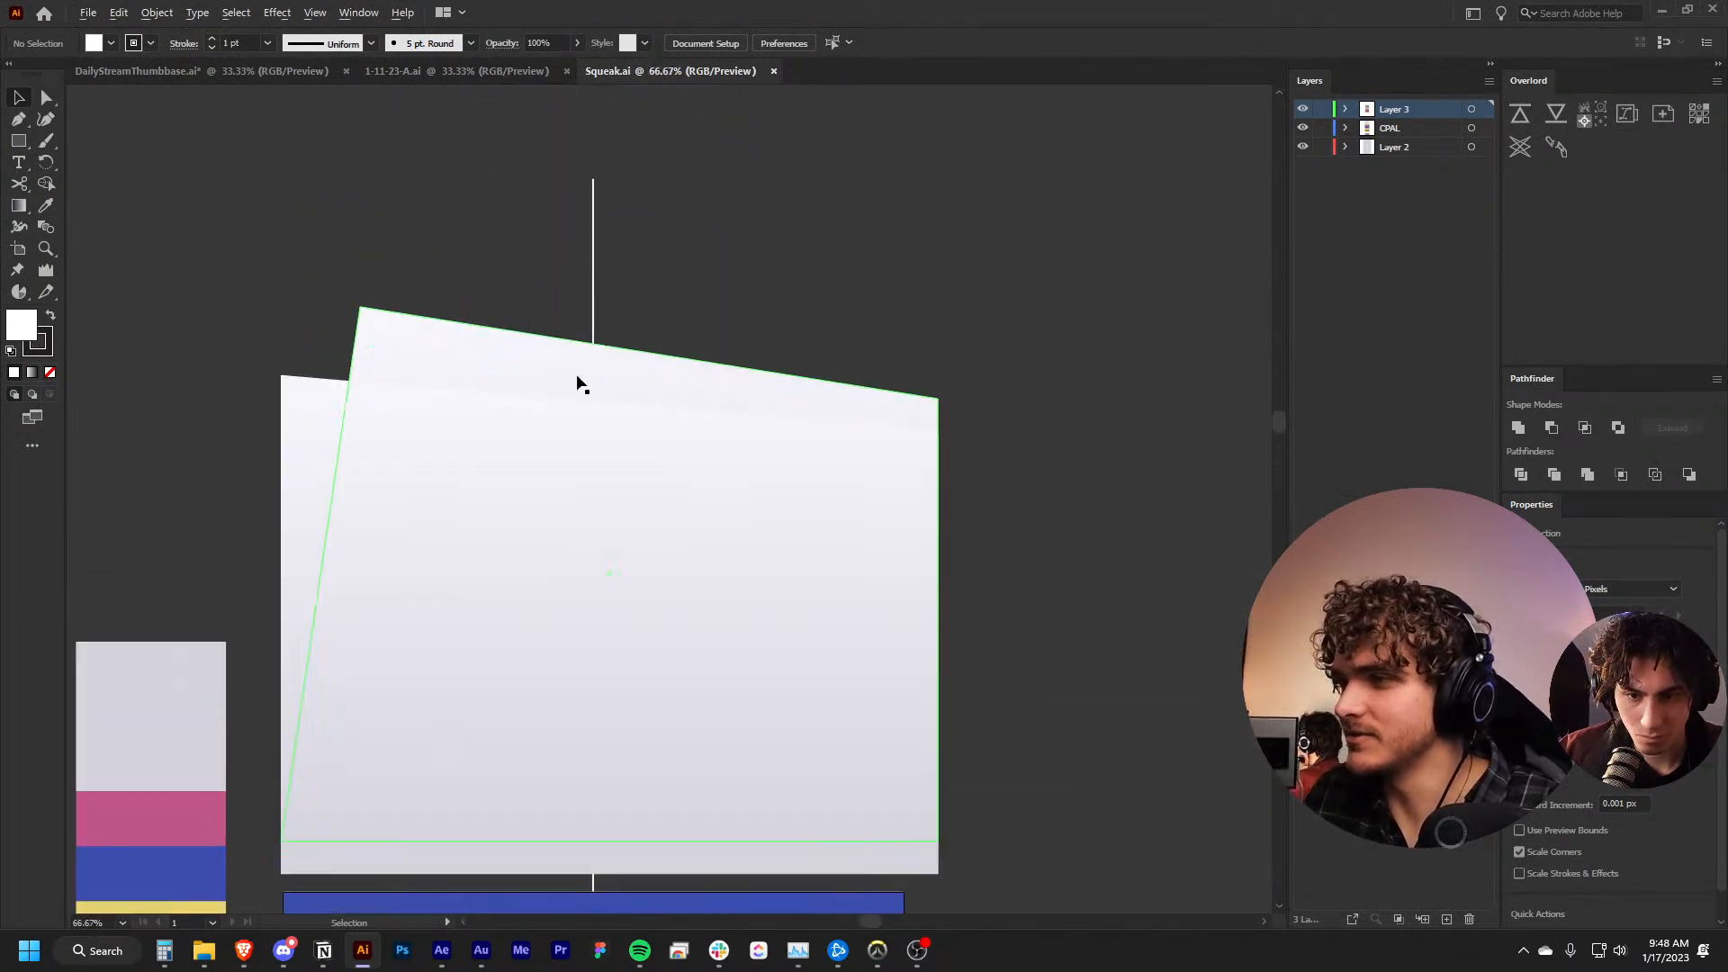
scroll(883, 502, up, 1)
click(664, 683)
drag(663, 683, 733, 582)
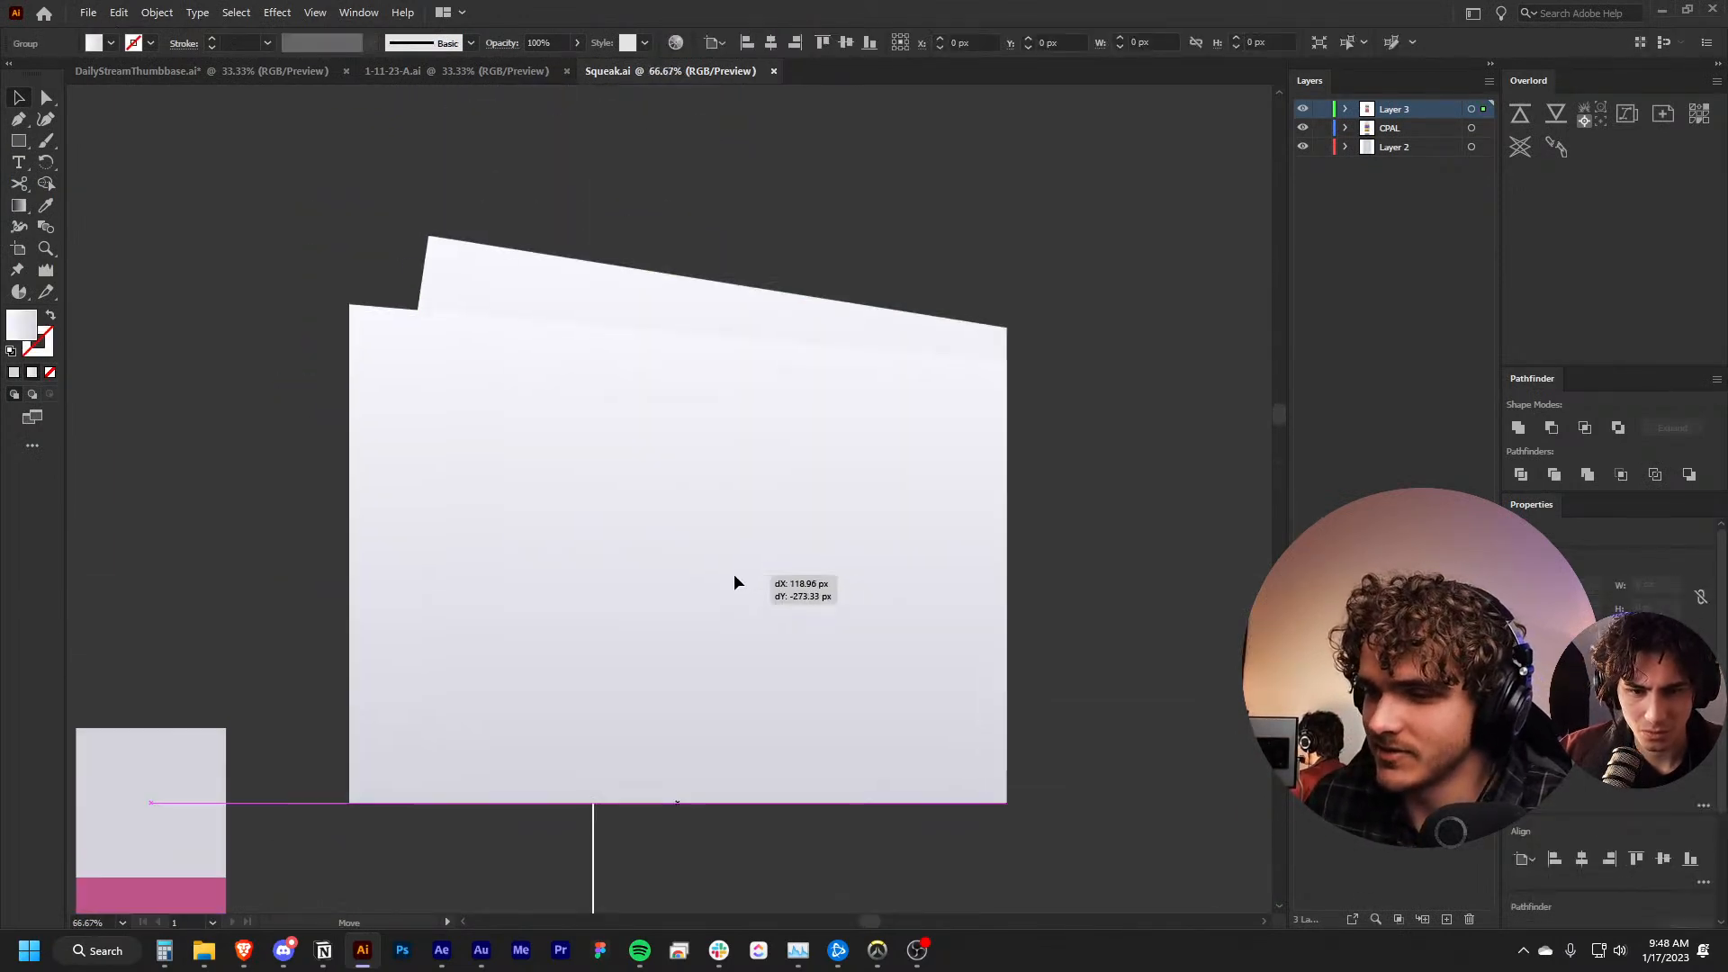
click(272, 353)
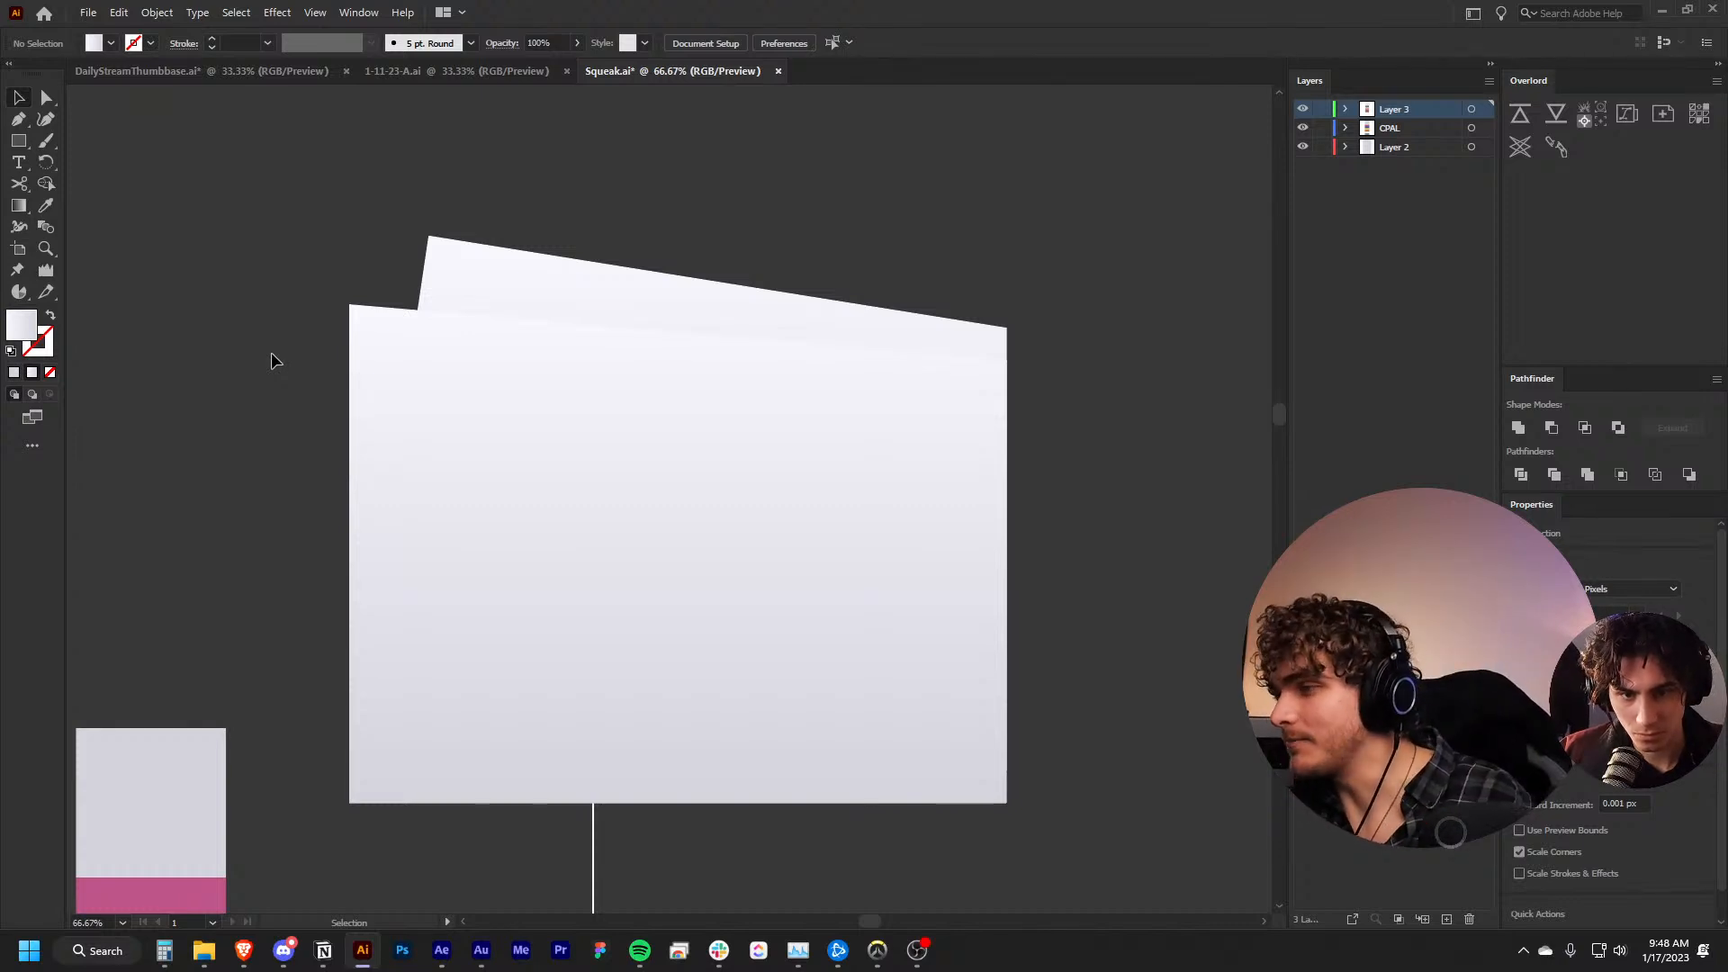
Reposition the light gradient panel group beside the striped artboard, to the right of the blue stripe, and deselect it
click(629, 490)
scroll(583, 478, down, 3)
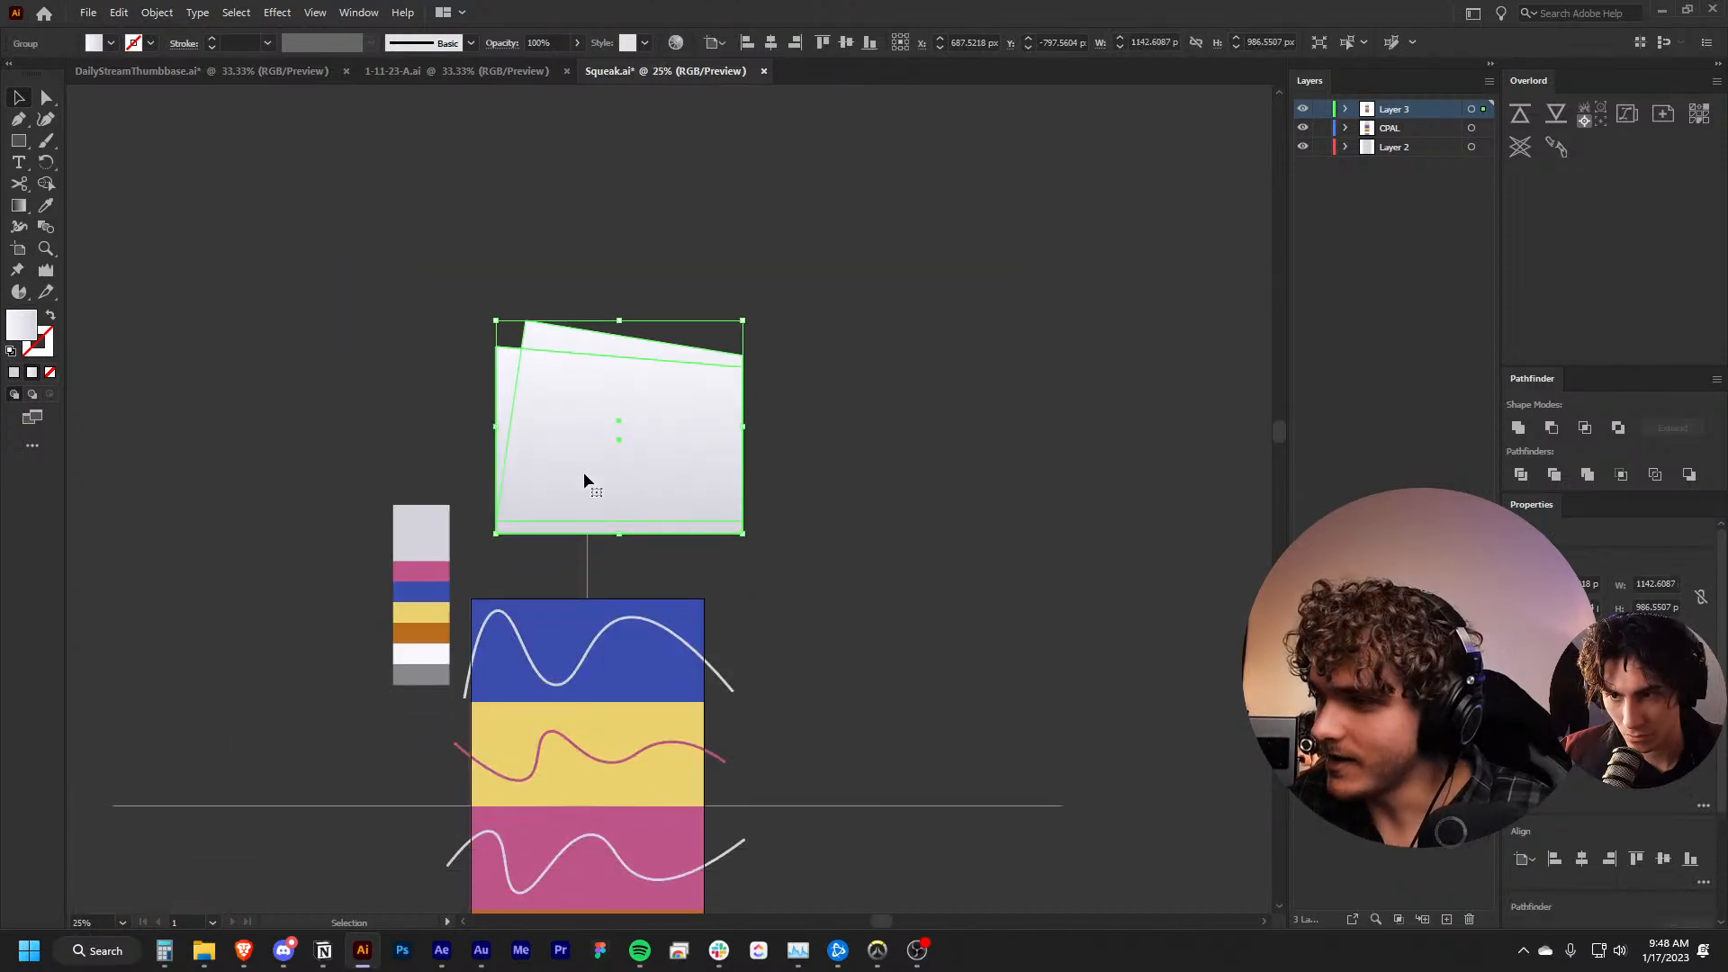
scroll(584, 474, down, 3)
drag(639, 207, 858, 338)
key(ctrl+shift+])
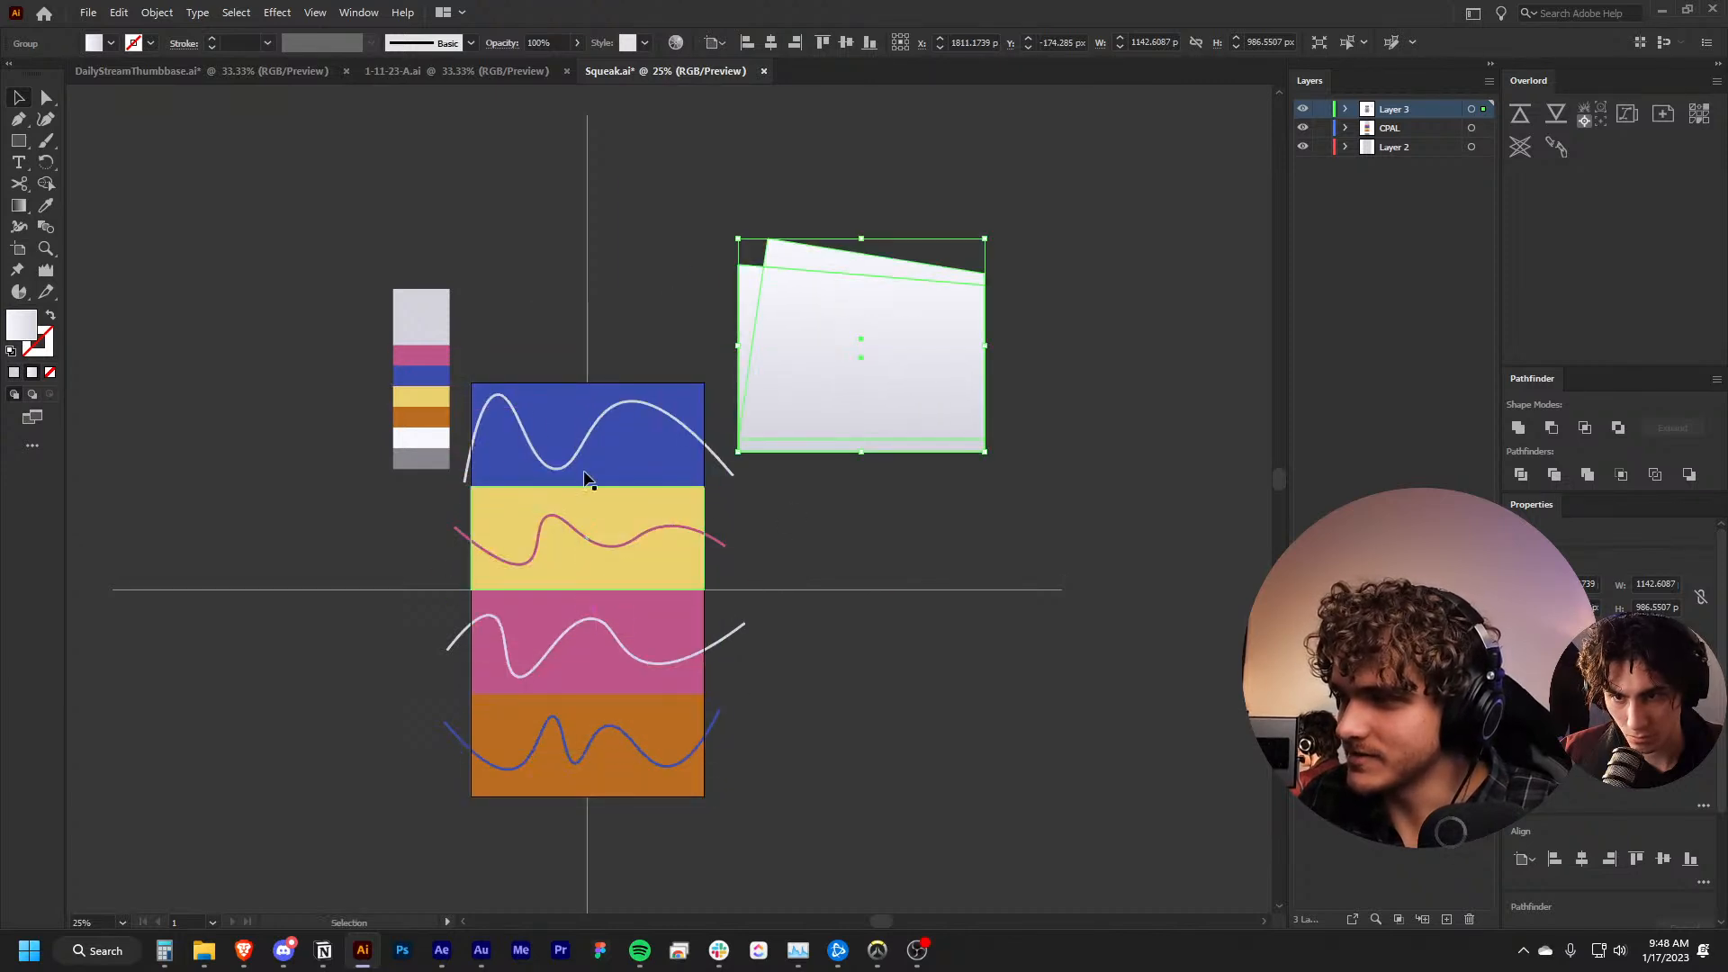
click(666, 454)
click(895, 465)
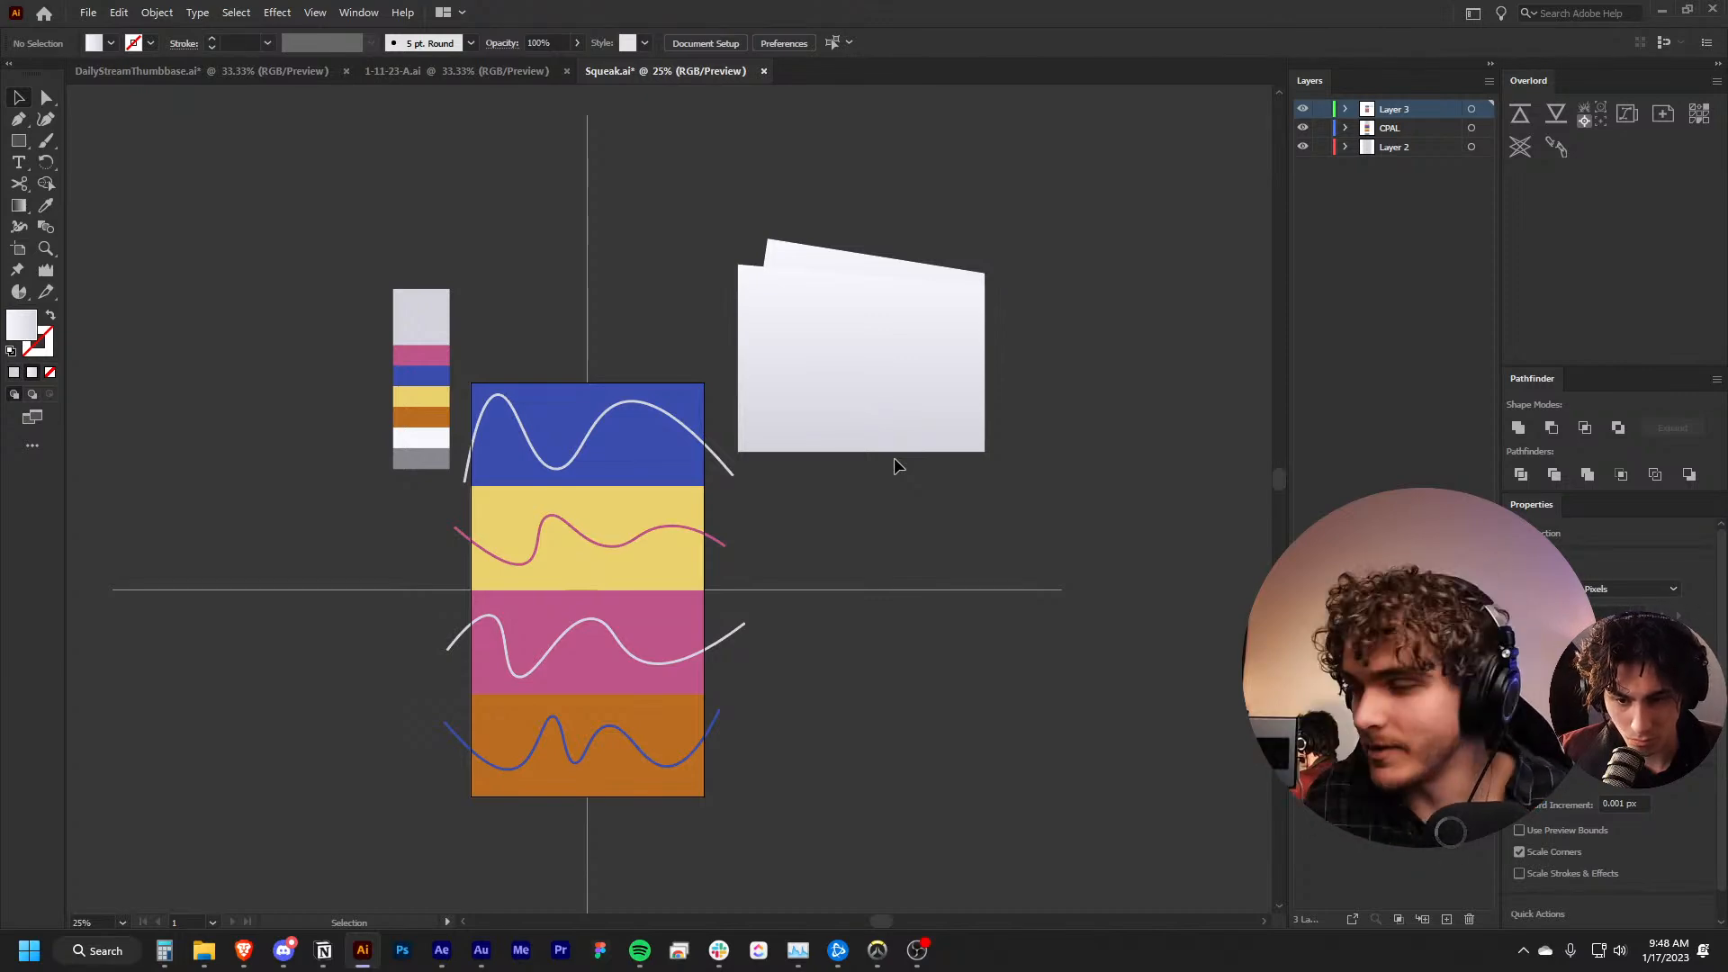
Switch to After Effects and preview FullComp from 0:00:00:28 up to the second ring of orbs
key(alt+Tab)
key(alt+Tab)
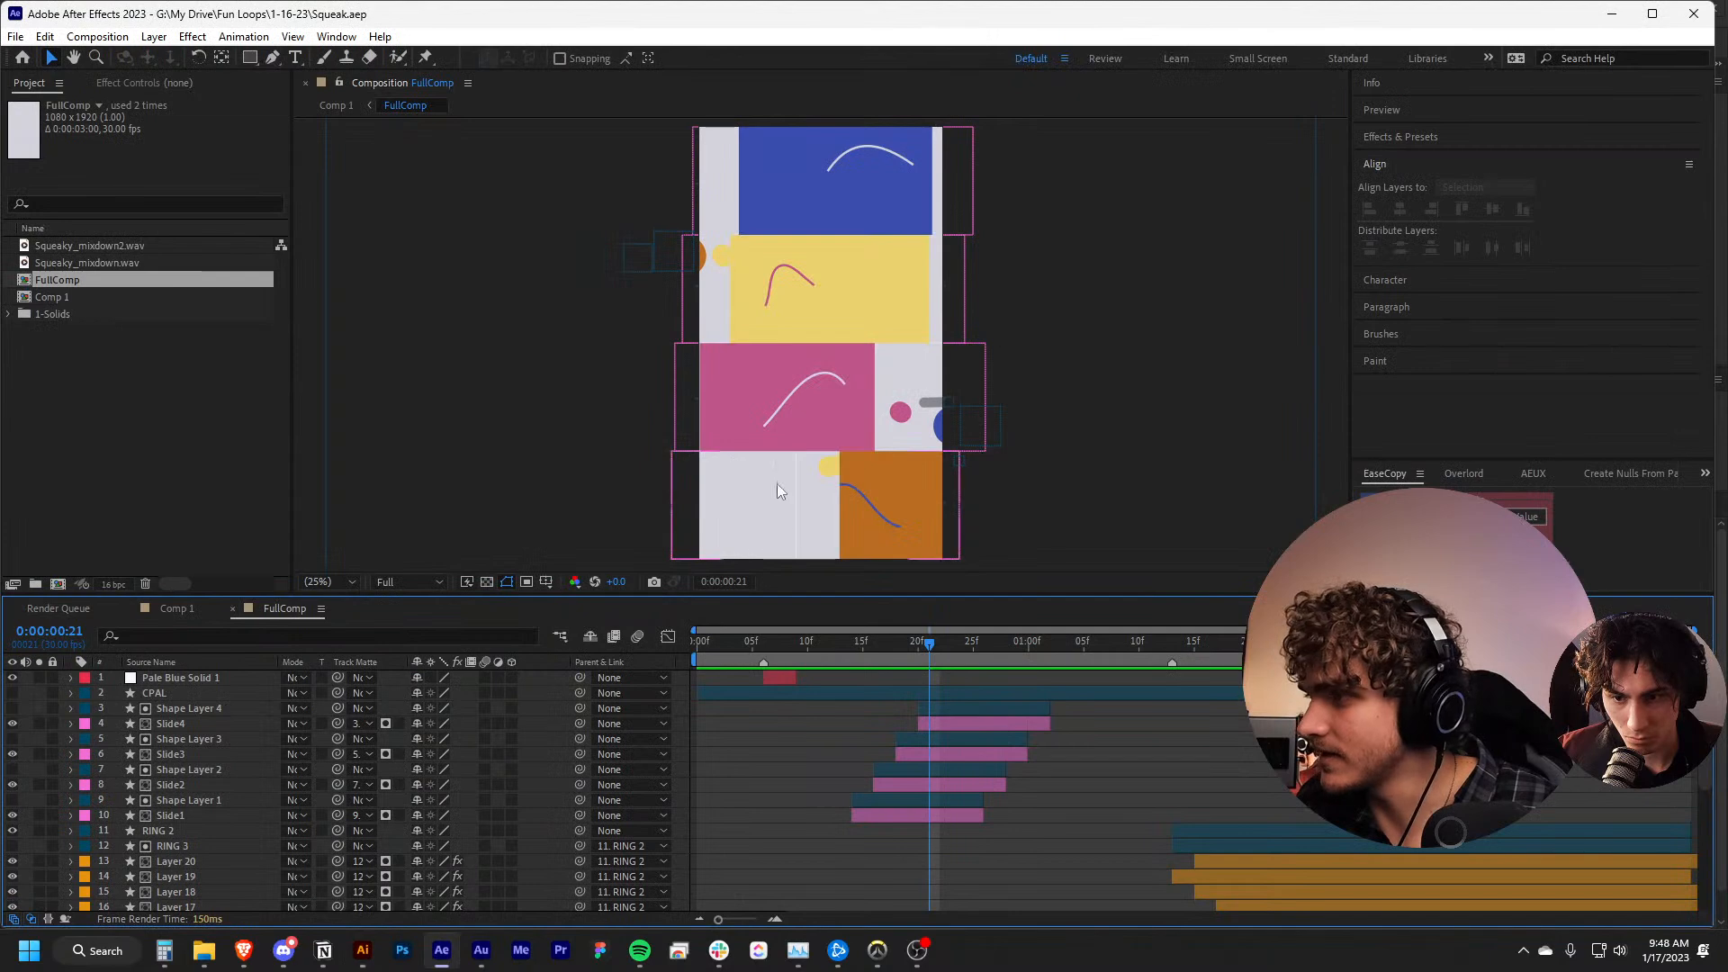
click(1008, 642)
key(space)
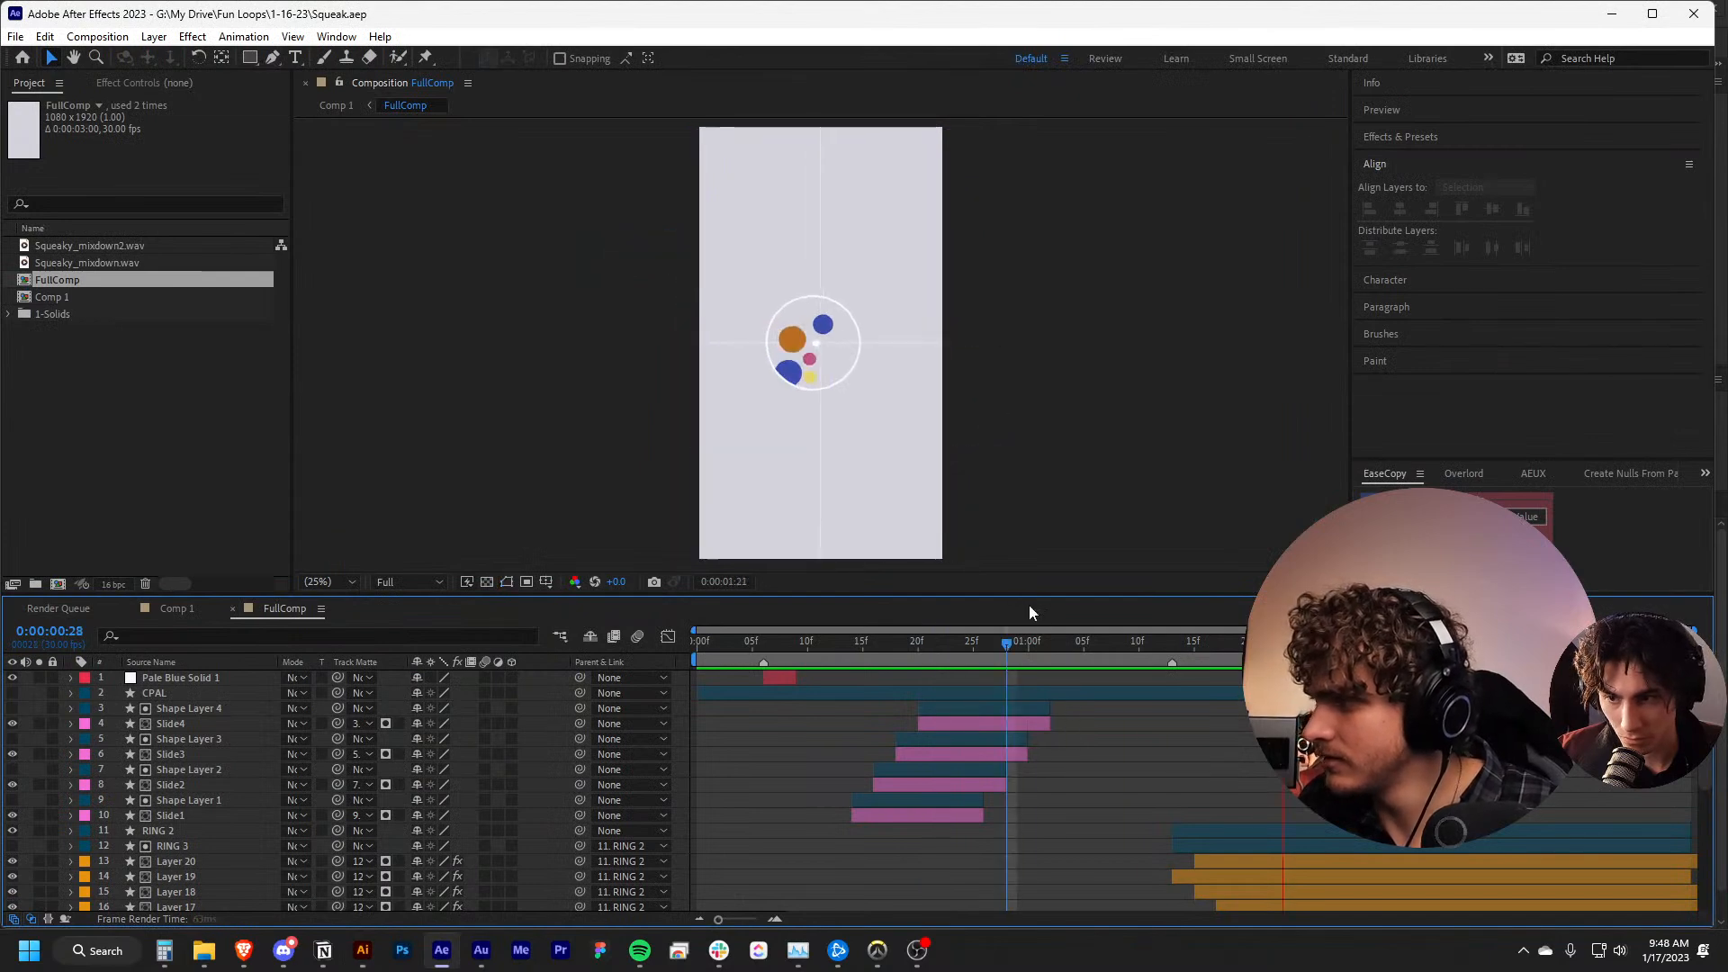
key(space)
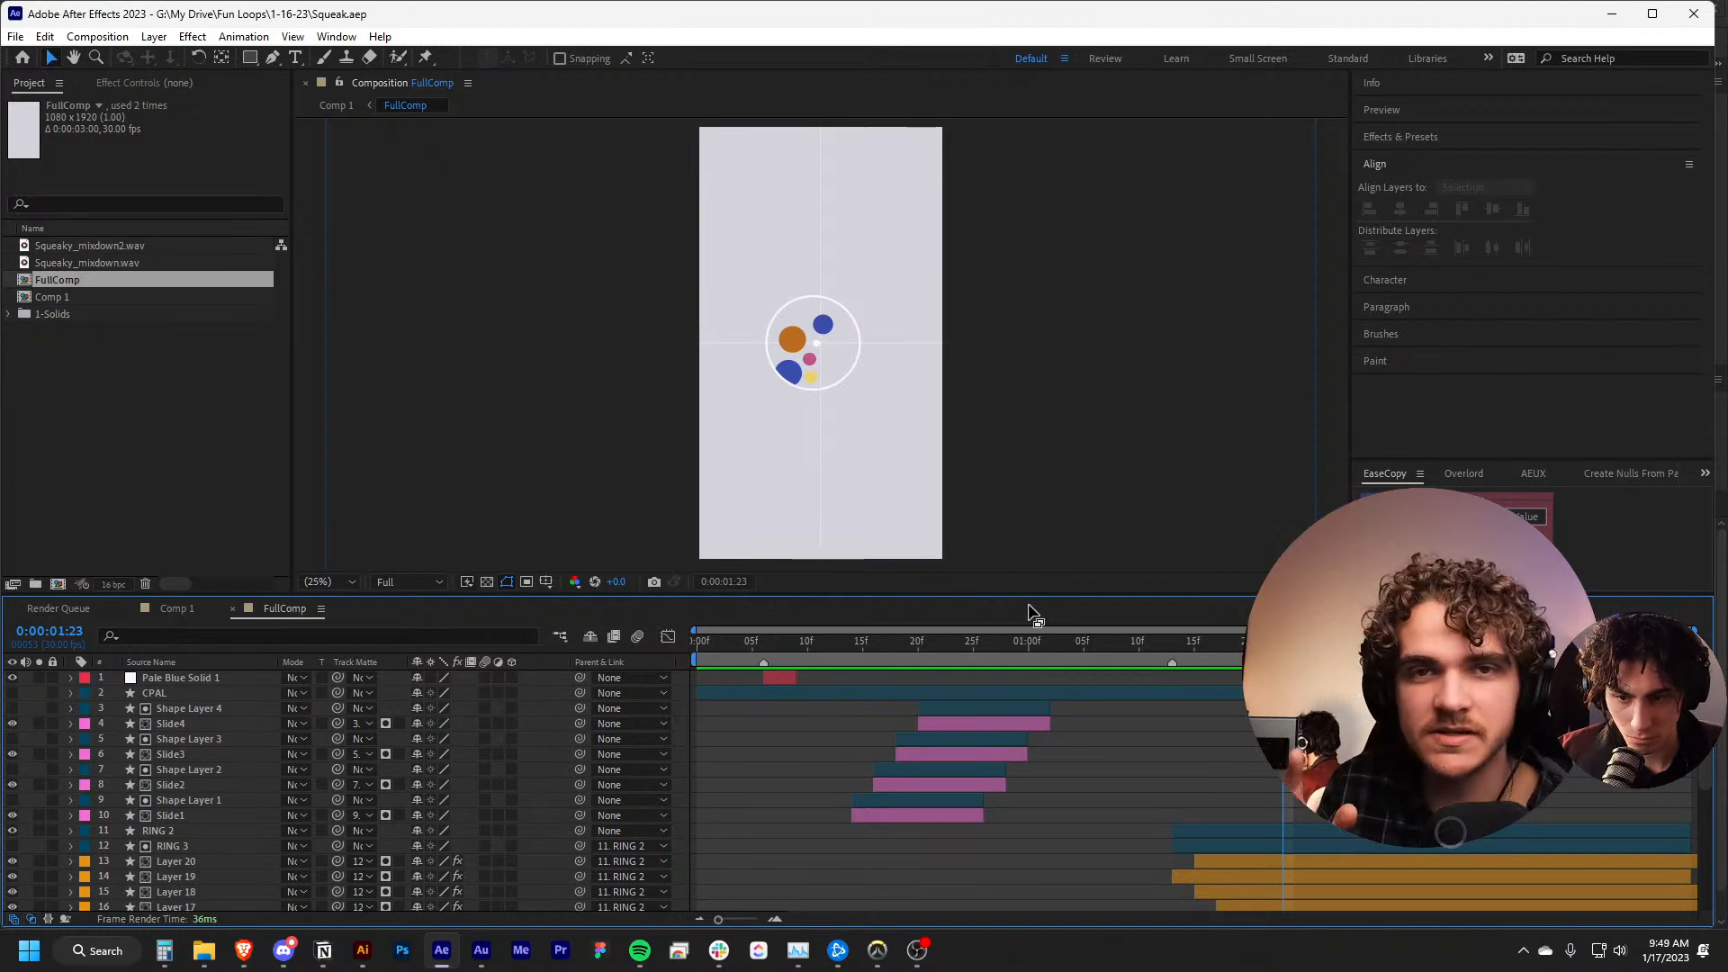
Scrub FullComp's slide transition and examine it frame by frame from 0:00:00:17 to 0:00:00:22
drag(1029, 642, 650, 671)
drag(765, 663, 940, 644)
key(ctrl+z)
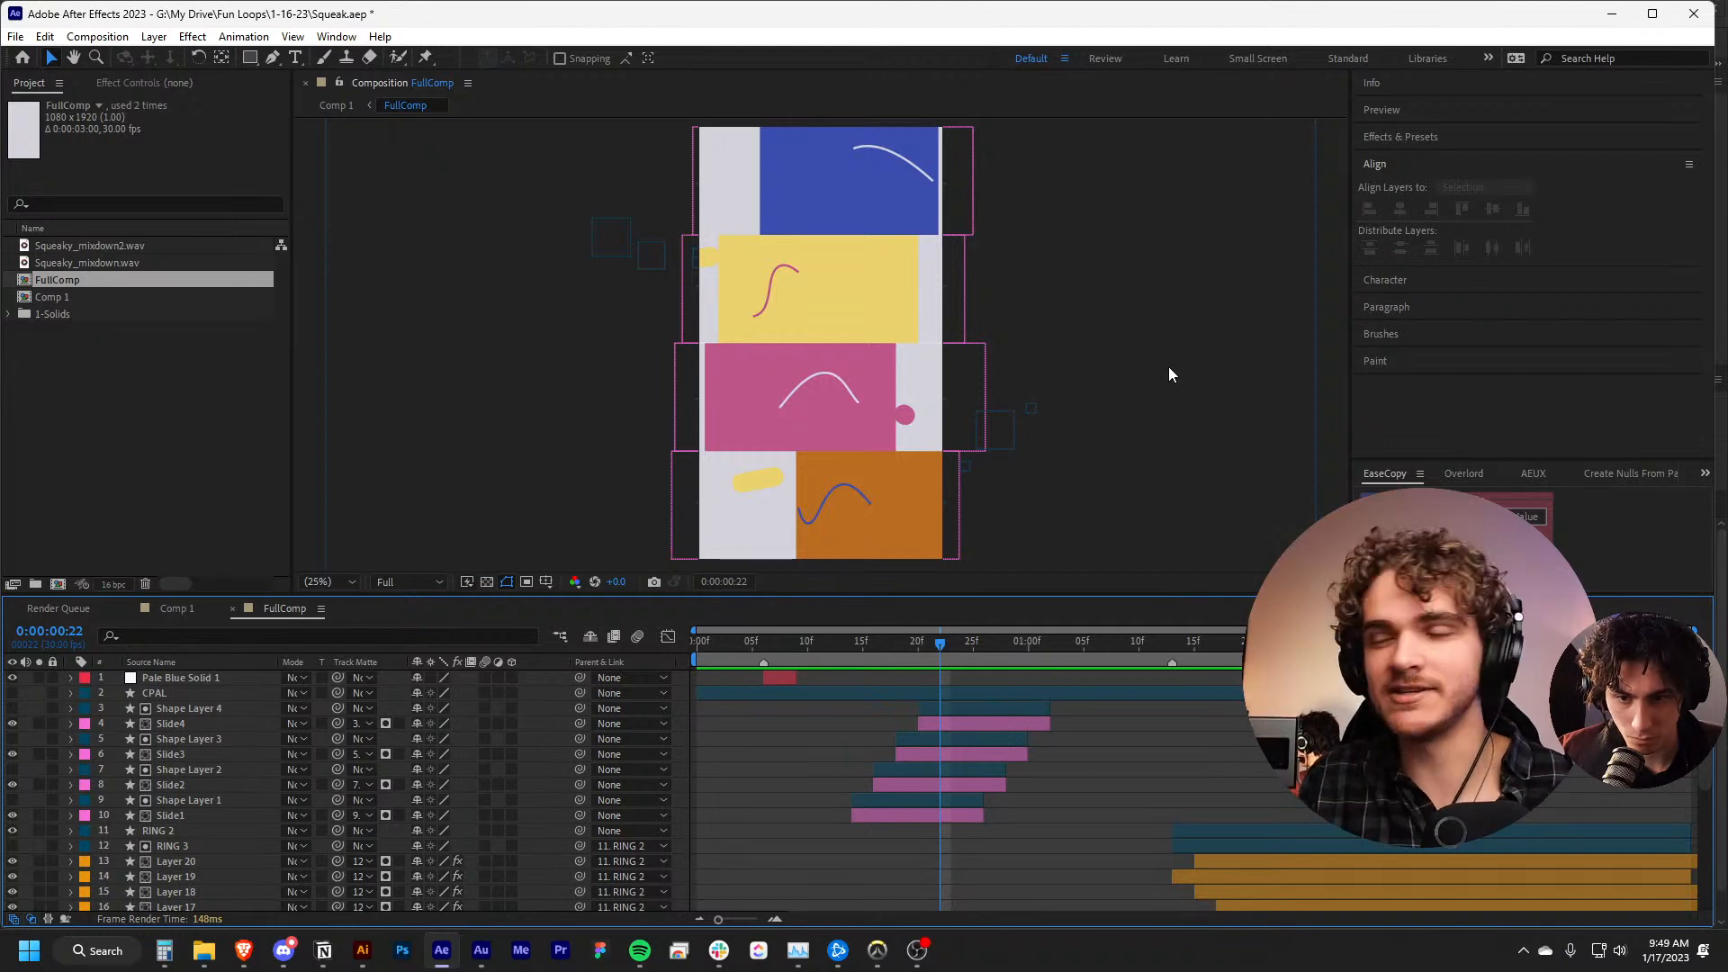
drag(943, 662, 882, 677)
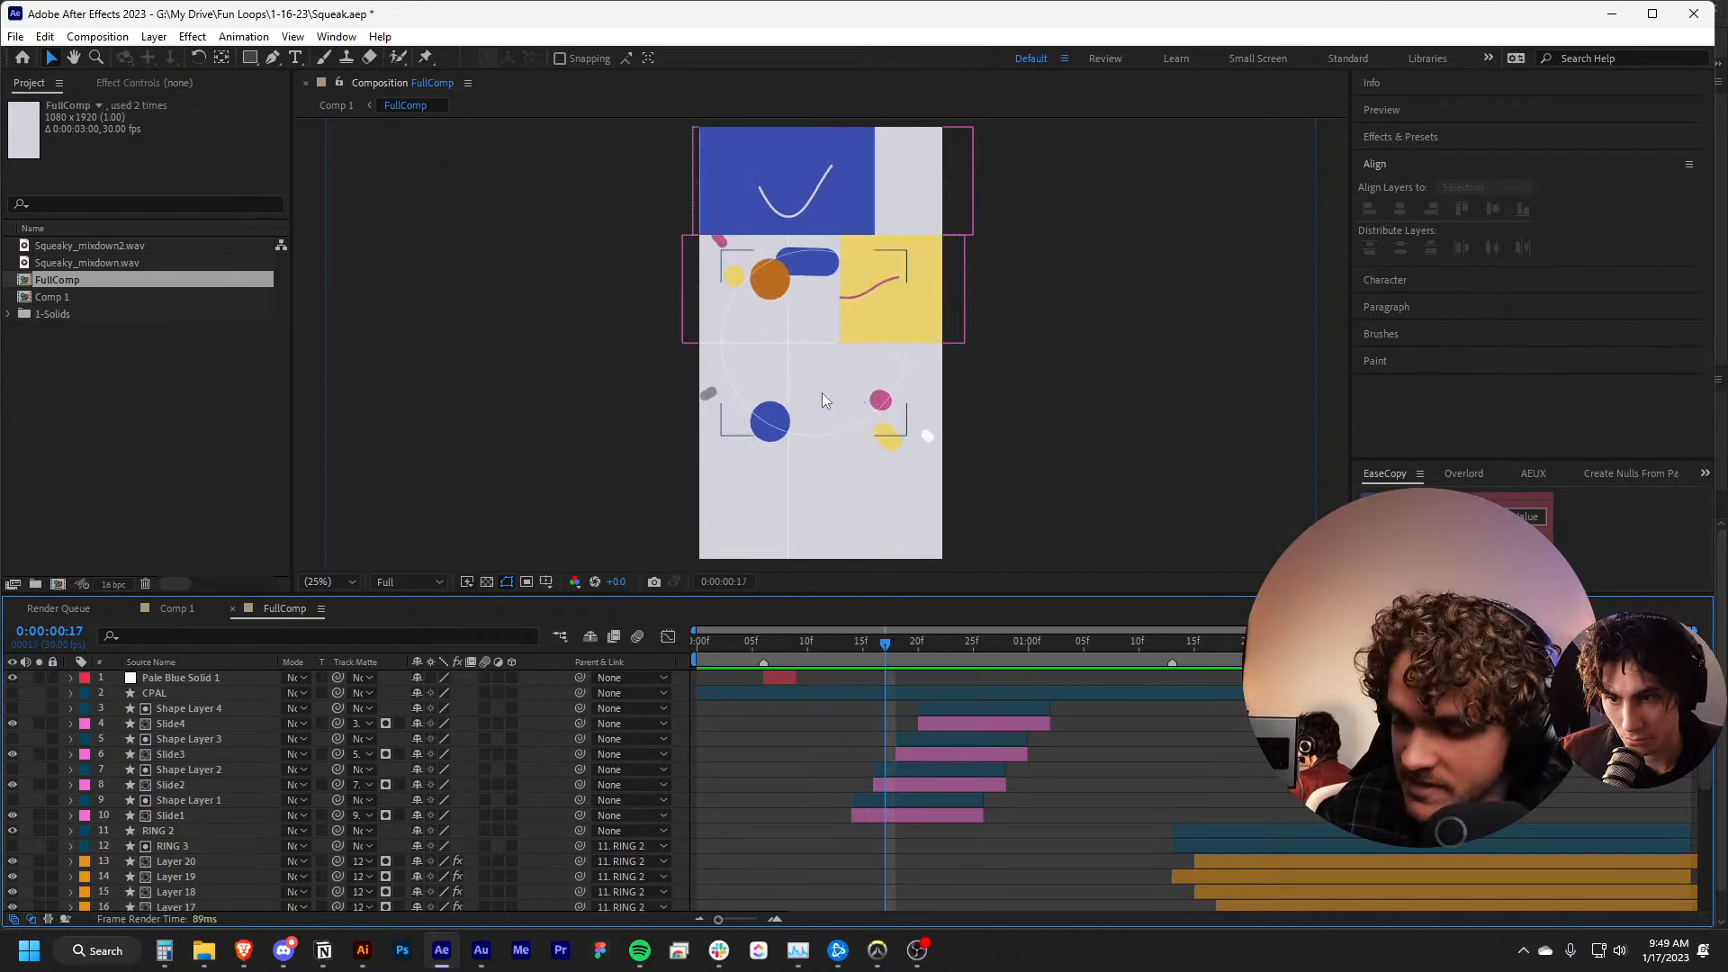
key(Page_Up)
key(Page_Down)
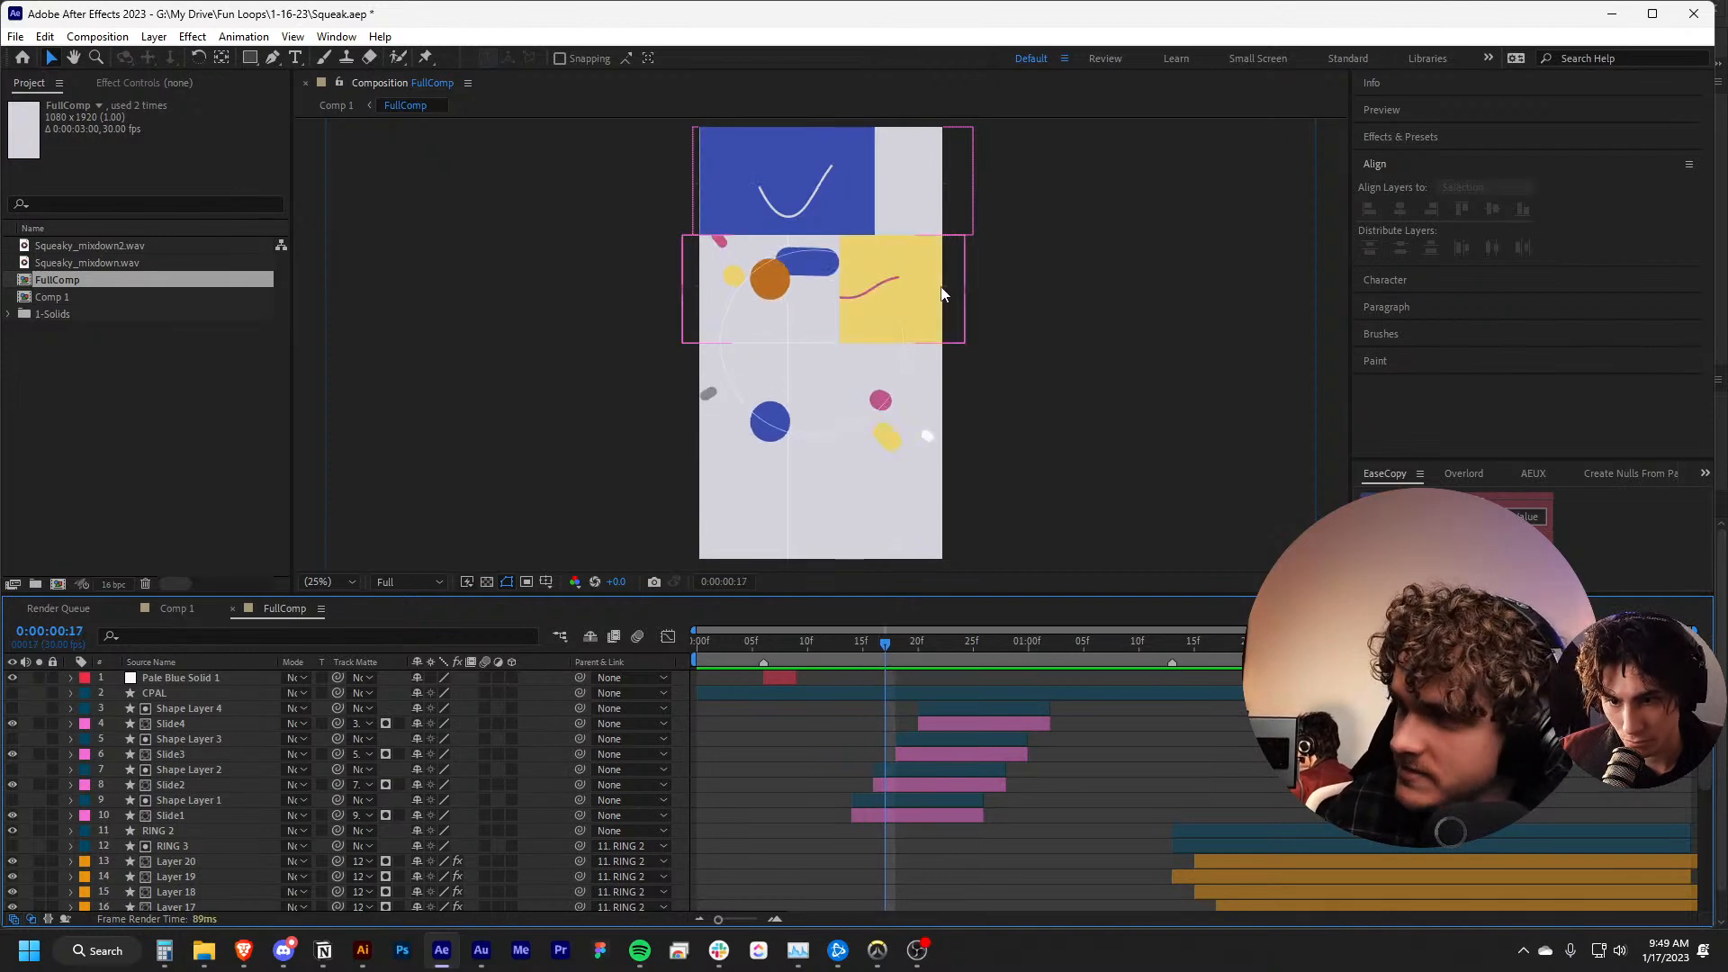
key(Page_Down)
key(Page_Down)
key(Page_Down)
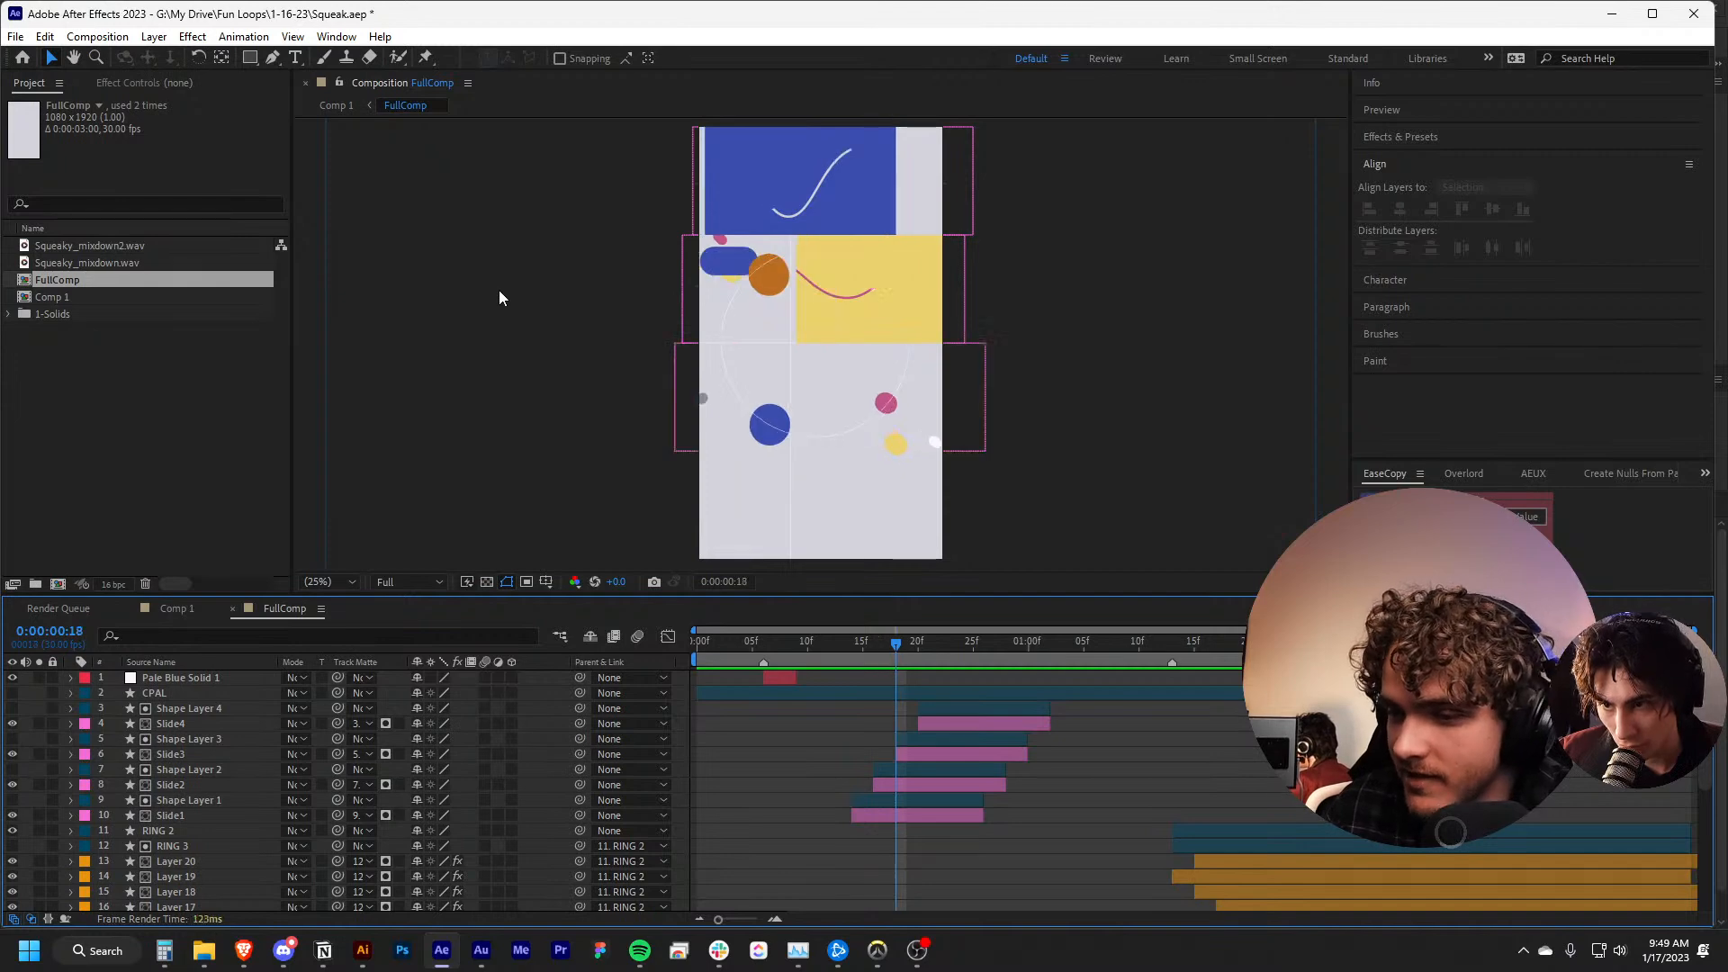
key(Page_Down)
key(Page_Down)
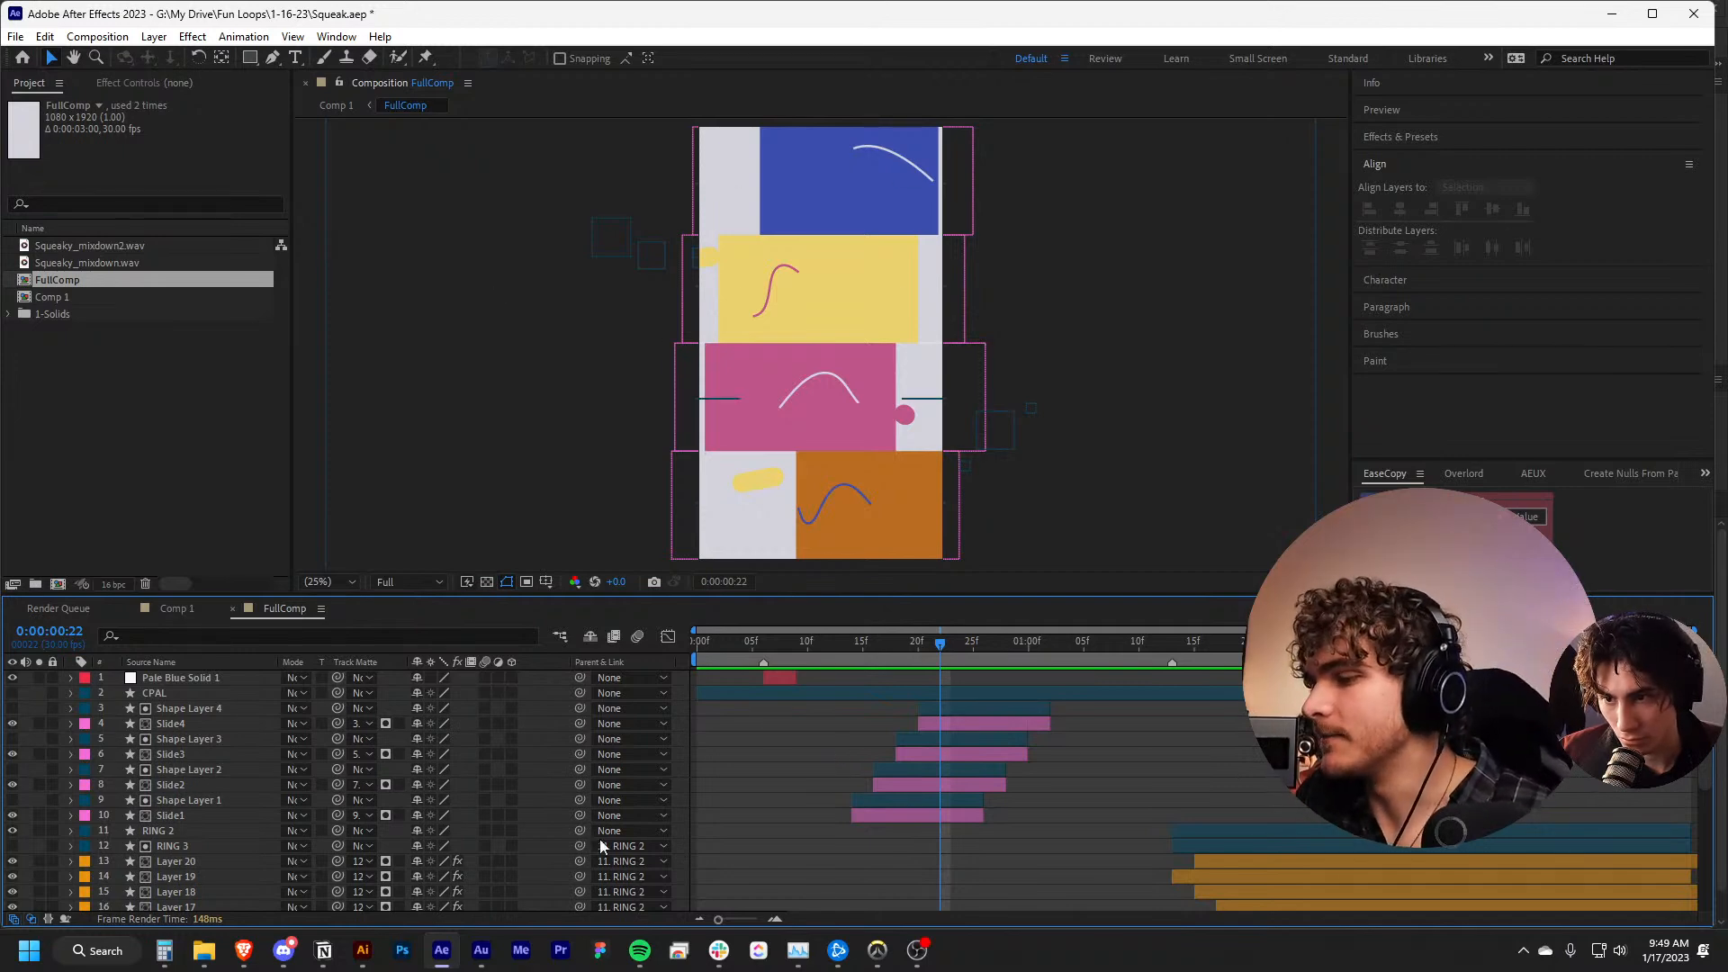
Switch to Illustrator and view the striped artboard with its wave curves in Squeak.ai
click(362, 955)
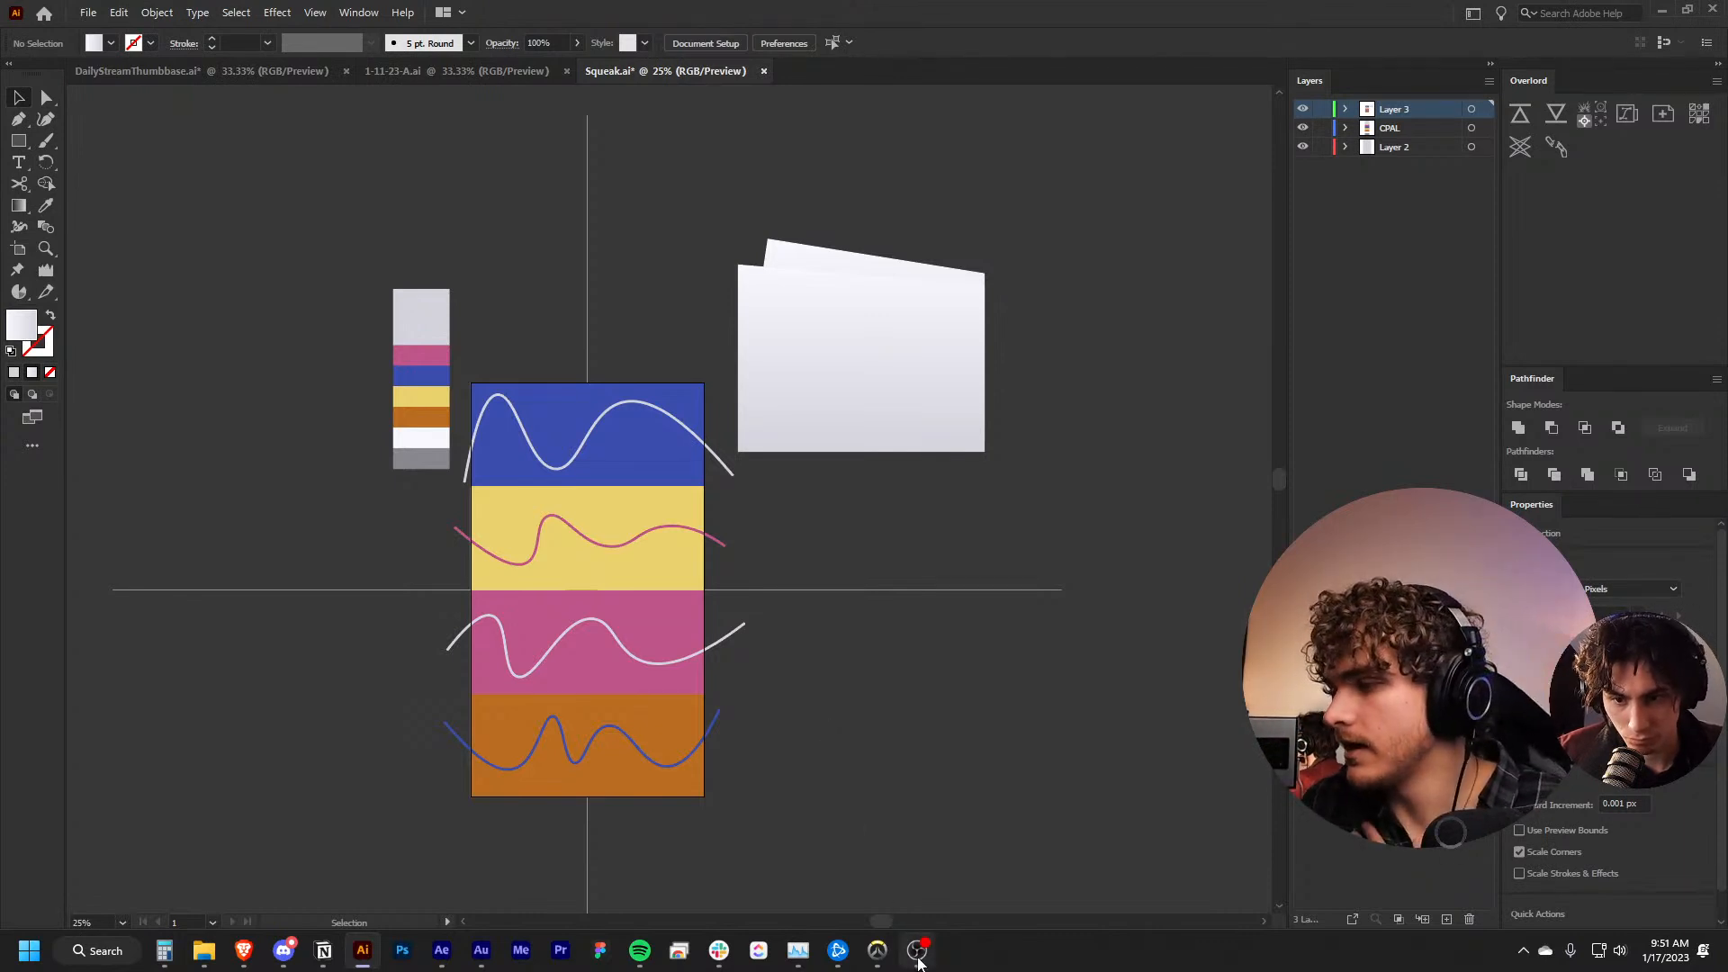
scroll(938, 723, left, 3)
scroll(938, 722, down, 2)
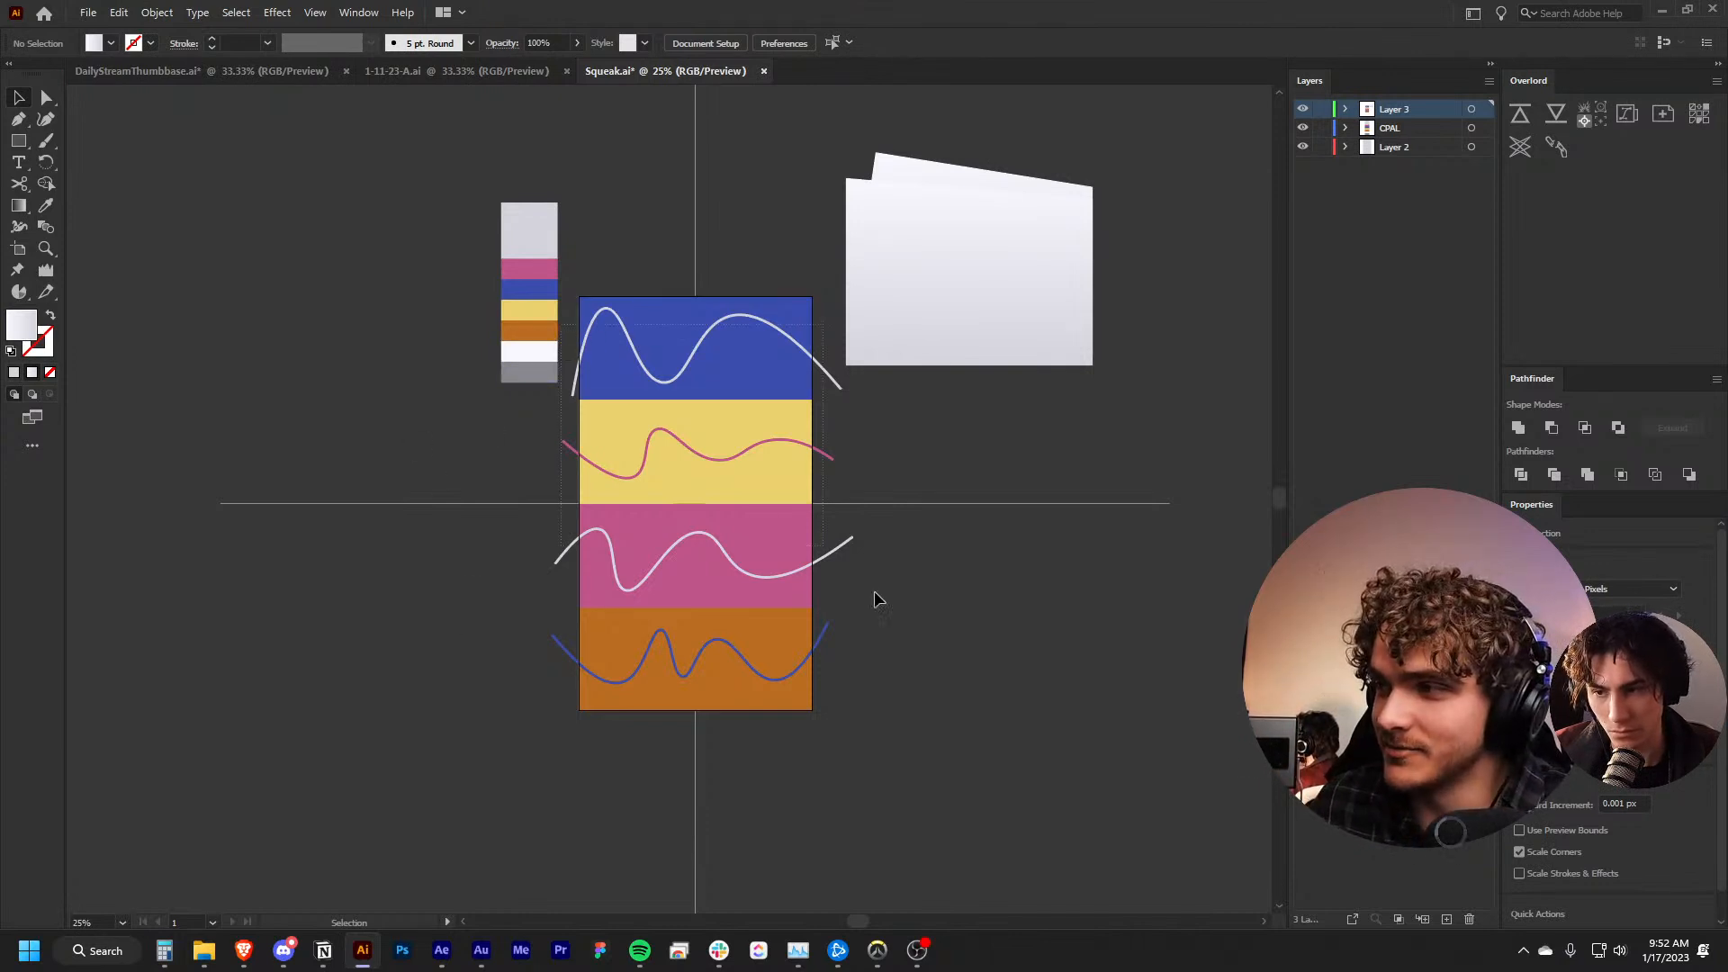
click(900, 667)
drag(899, 664, 669, 673)
Switch to After Effects, scrub through the orb ring section and preview FullComp from its first frame
click(438, 954)
key(space)
drag(1079, 627, 780, 696)
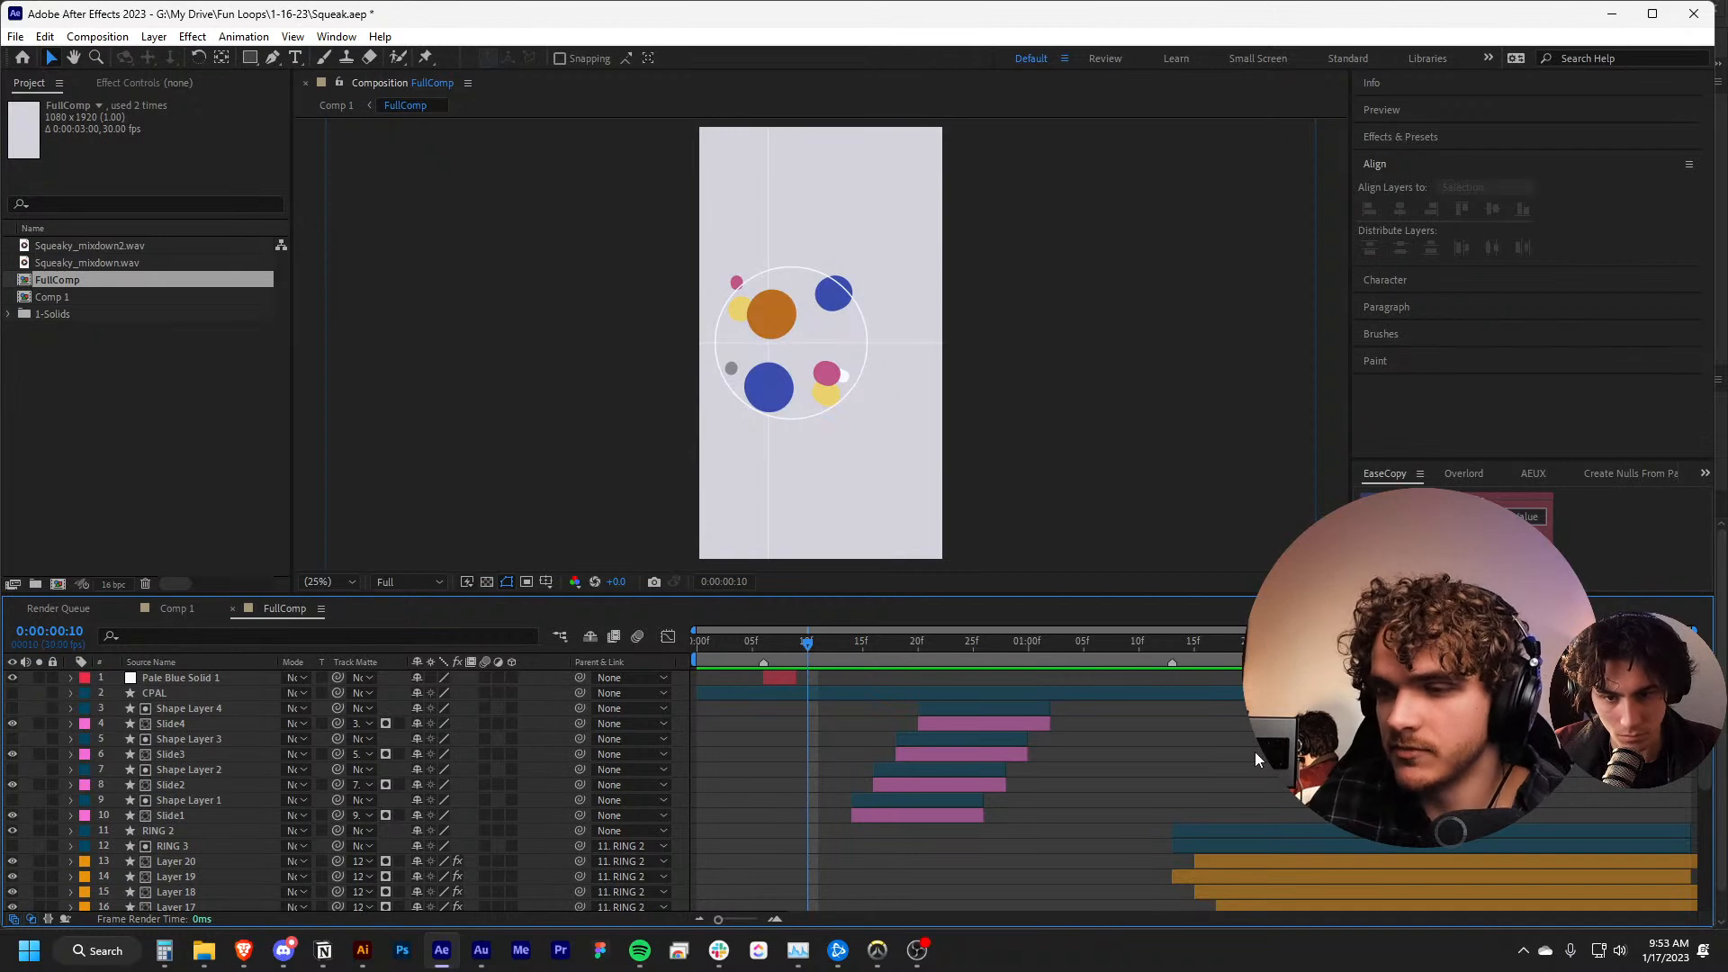
key(Home)
key(space)
Set the Audio Levels of the Squeaky_mixdown.wav layer to -25 dB and play the loop to check the volume
scroll(288, 833, down, 6)
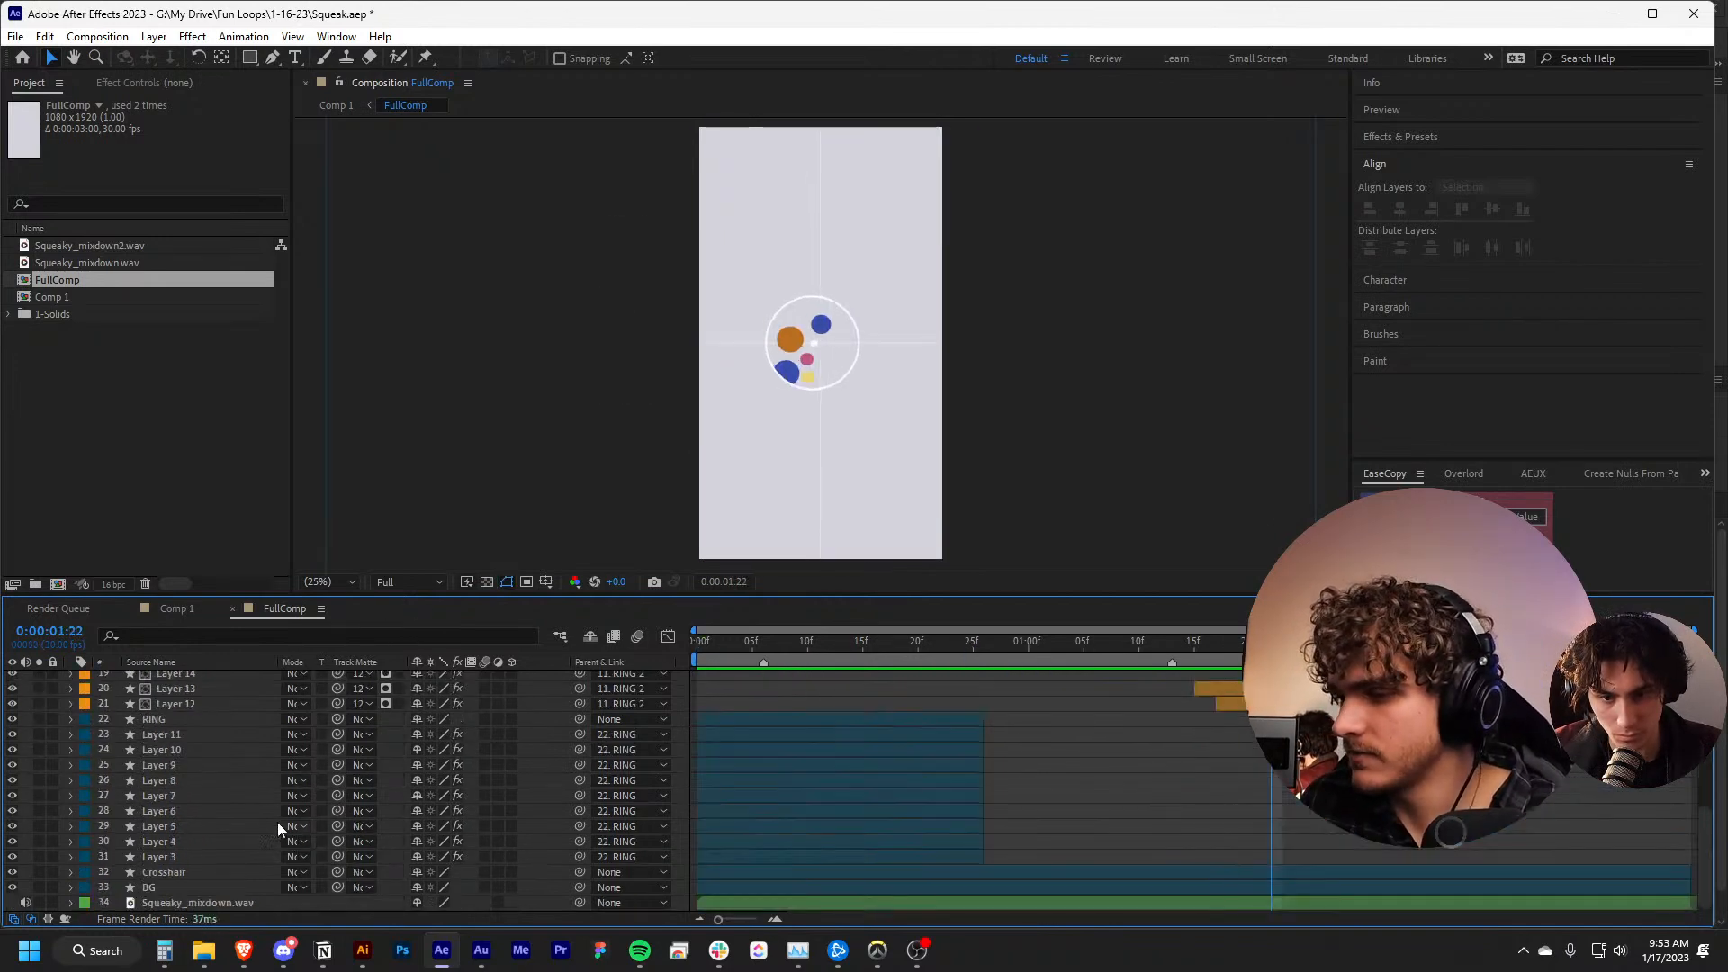
click(72, 902)
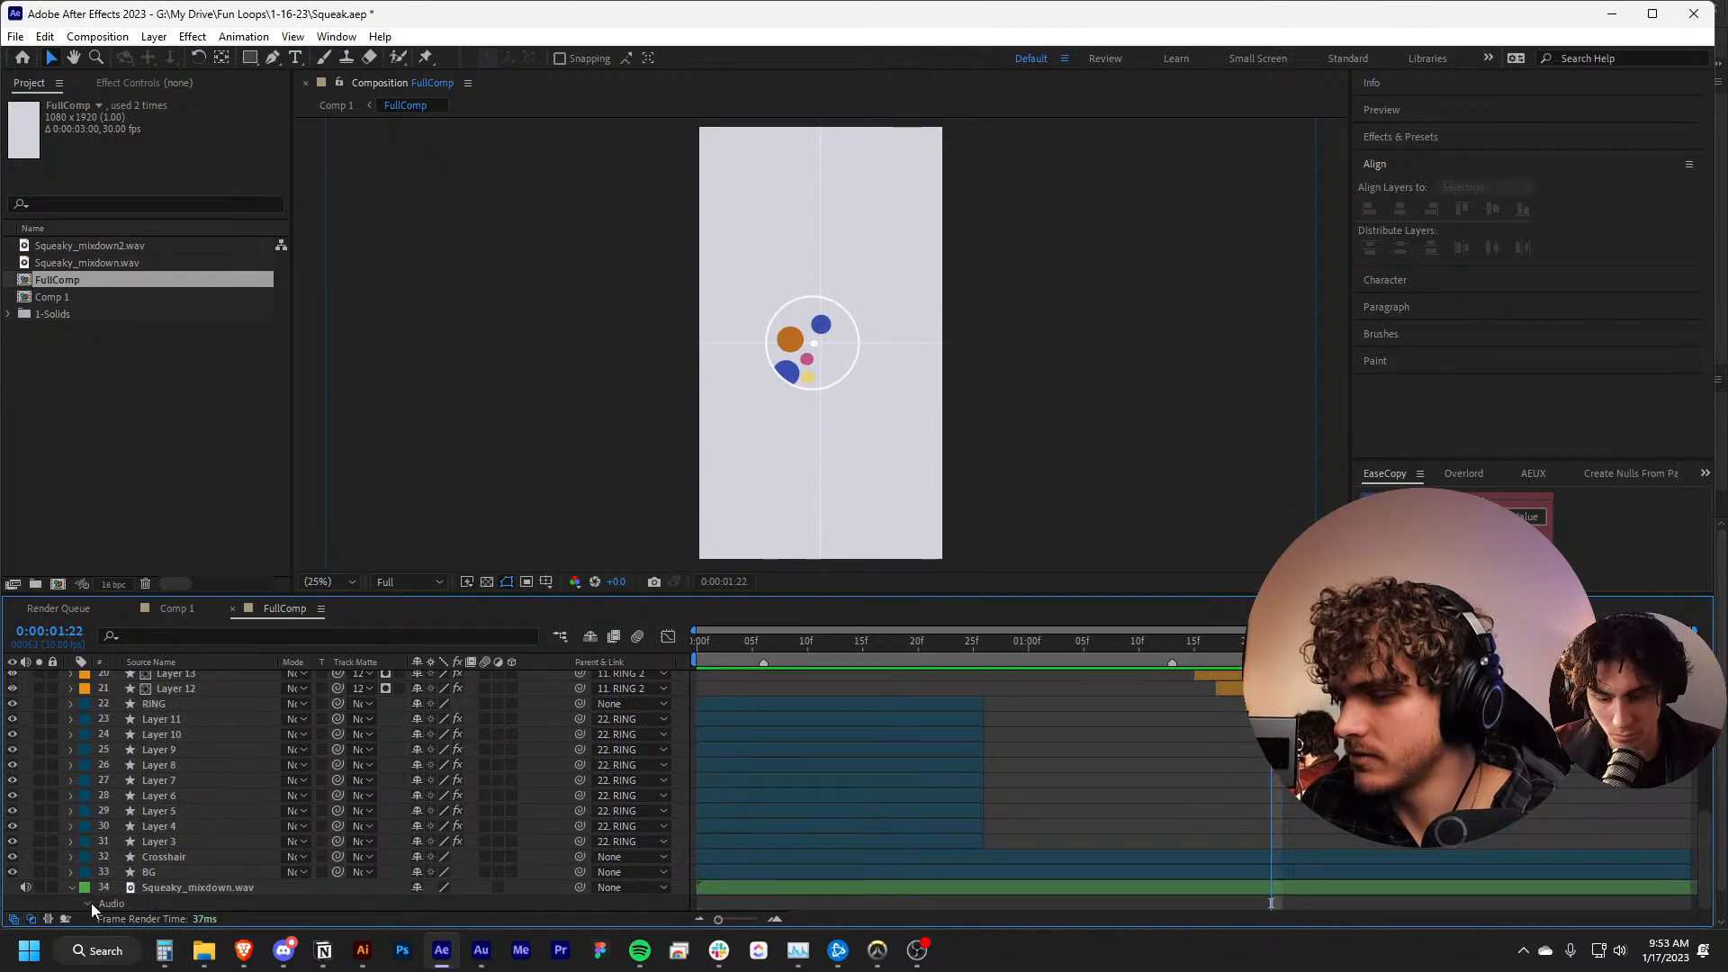
click(88, 903)
click(417, 888)
text(-)
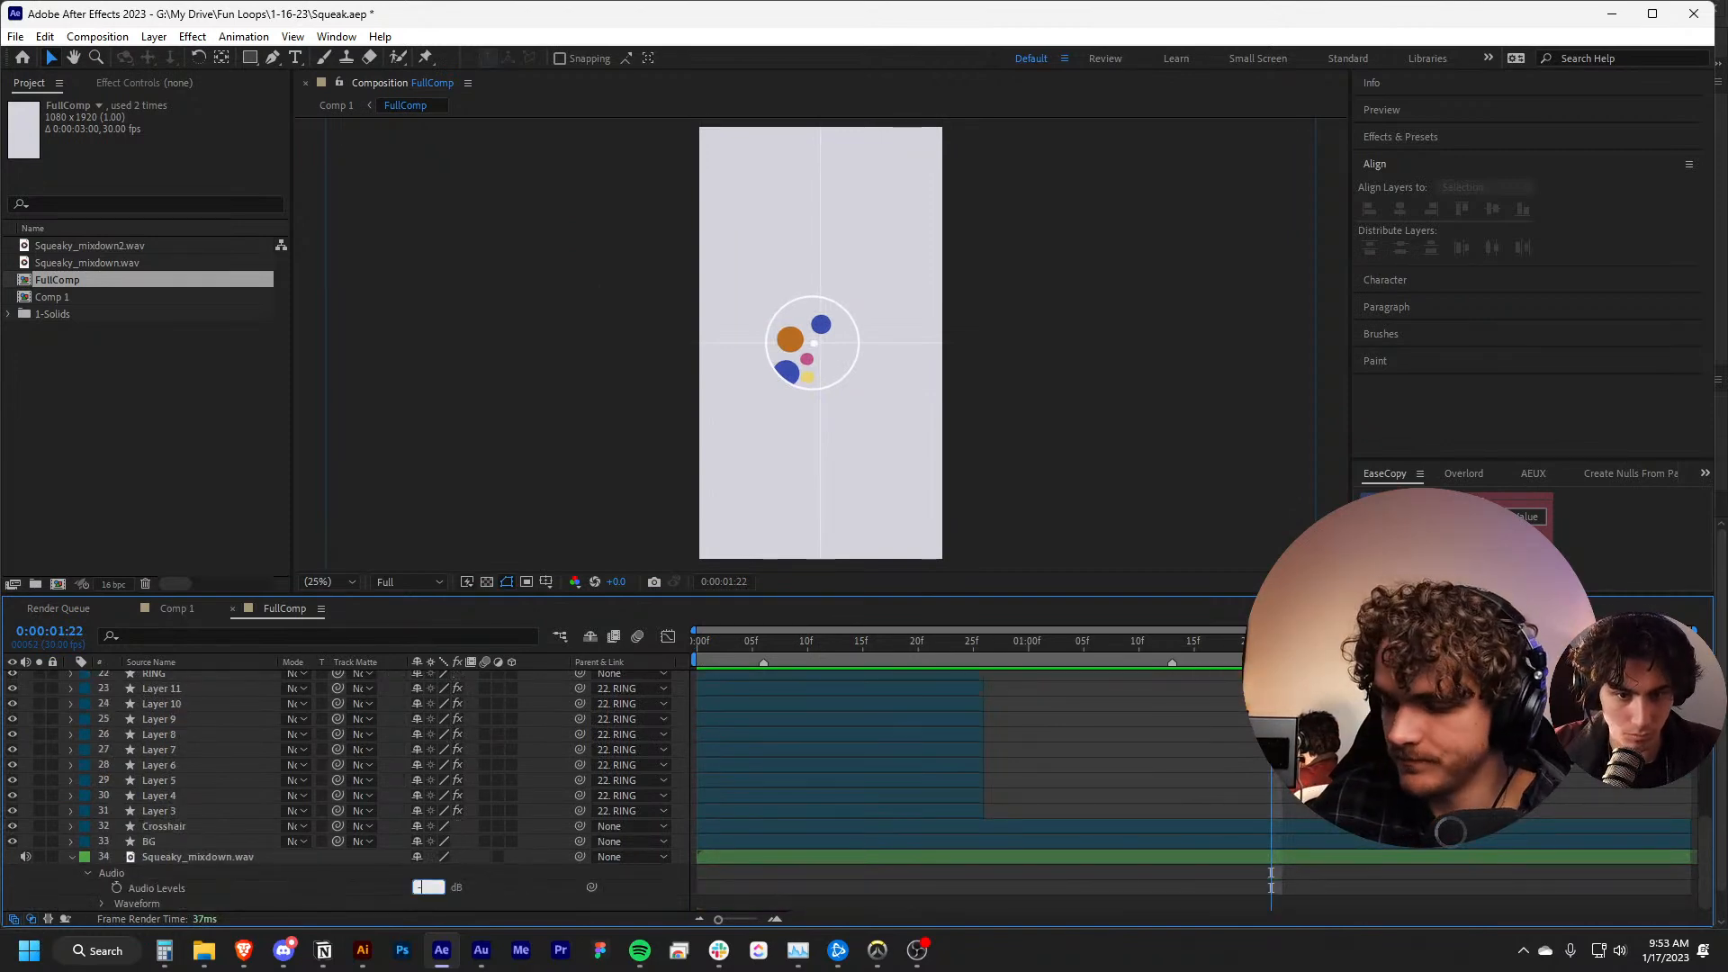
text(25)
key(Return)
key(space)
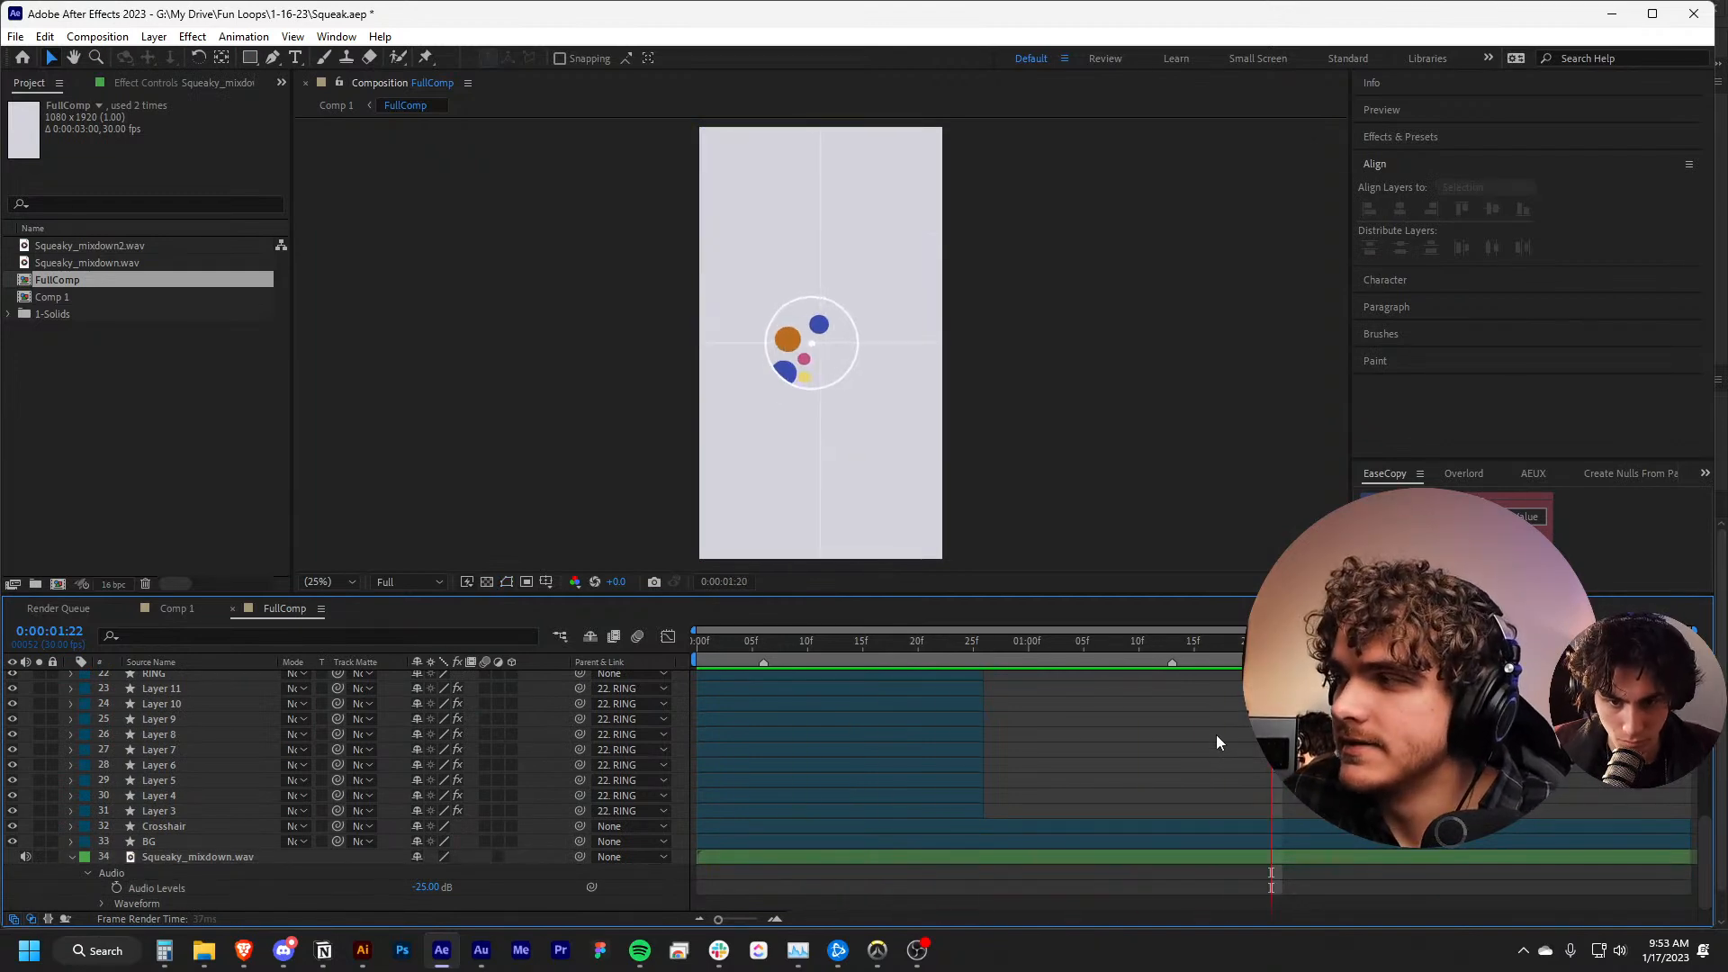
Lower the Audio Levels of the Squeaky_mixdown.wav layer to -30 dB
click(421, 888)
text(-23)
key(Return)
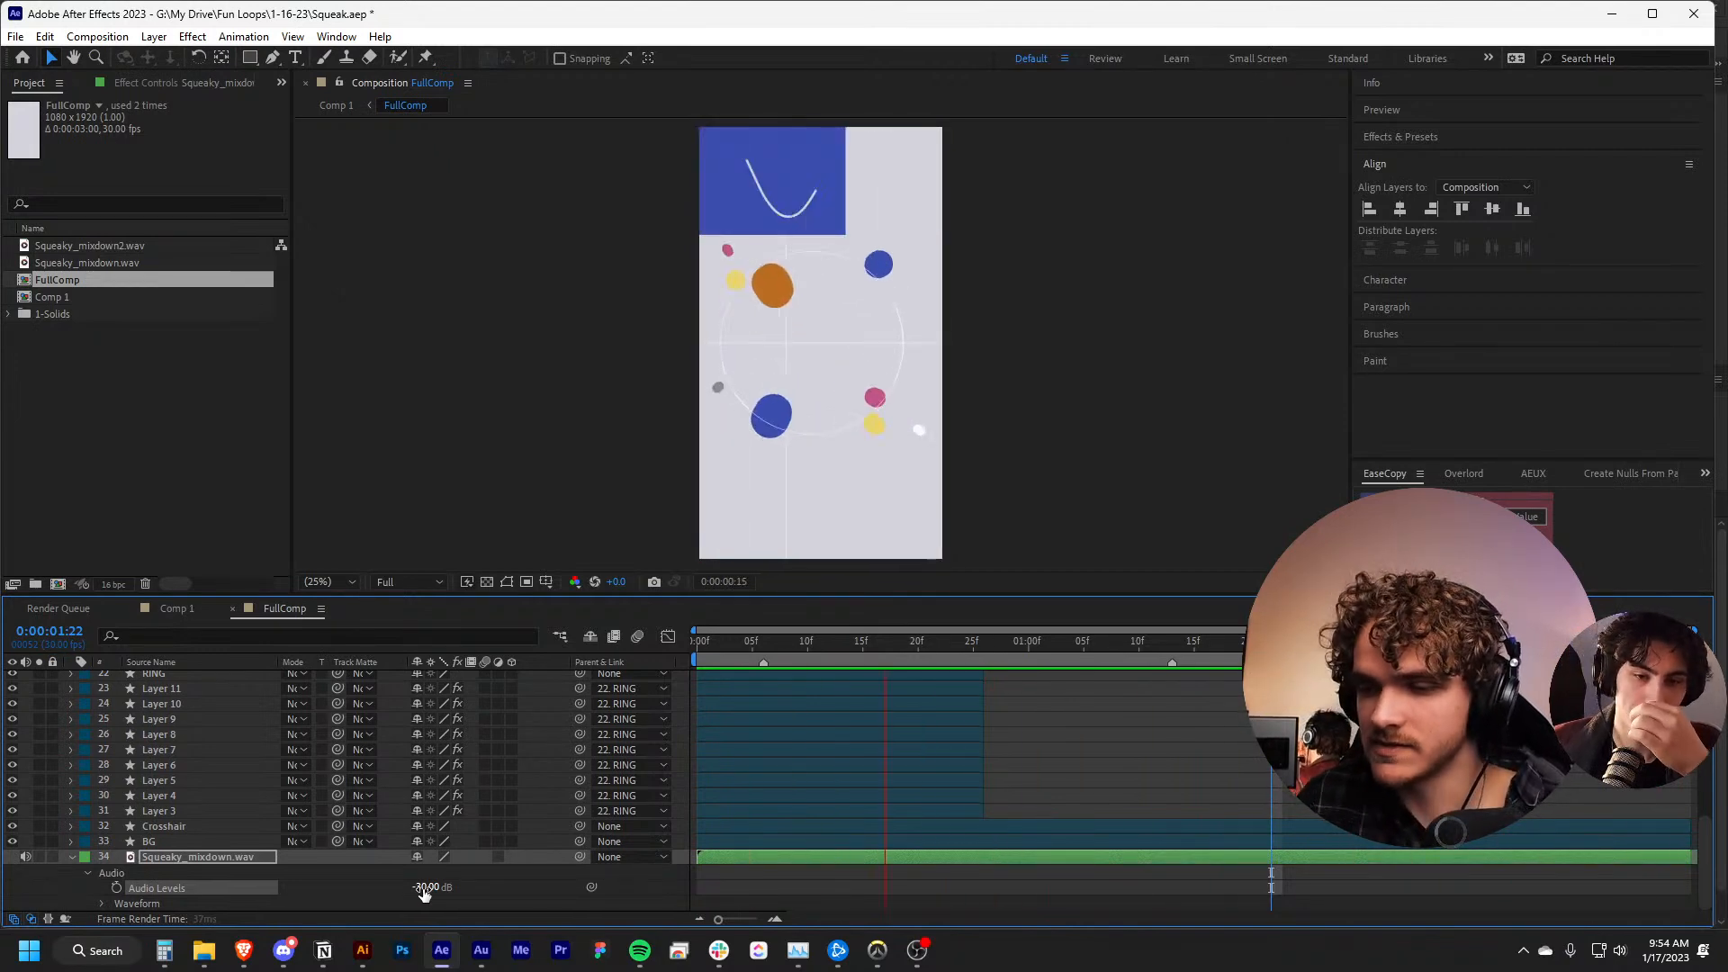
Preview FullComp from the start and stop on the coloured slides at 0:00:00:21
key(space)
click(1239, 704)
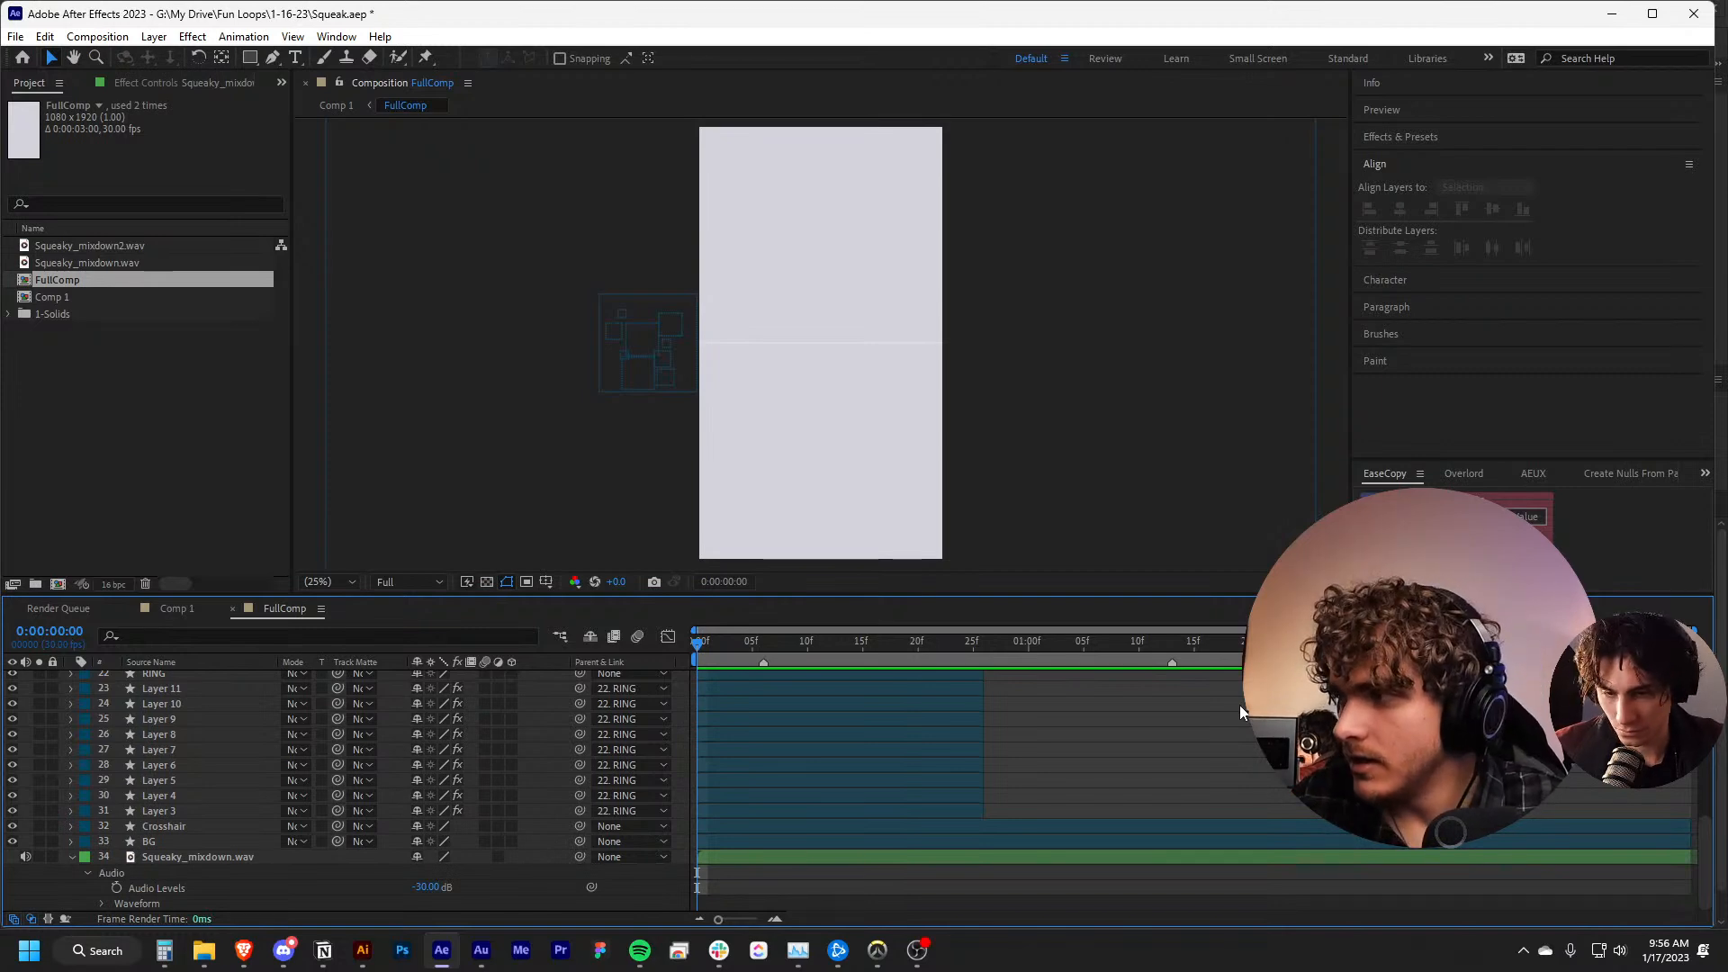
key(space)
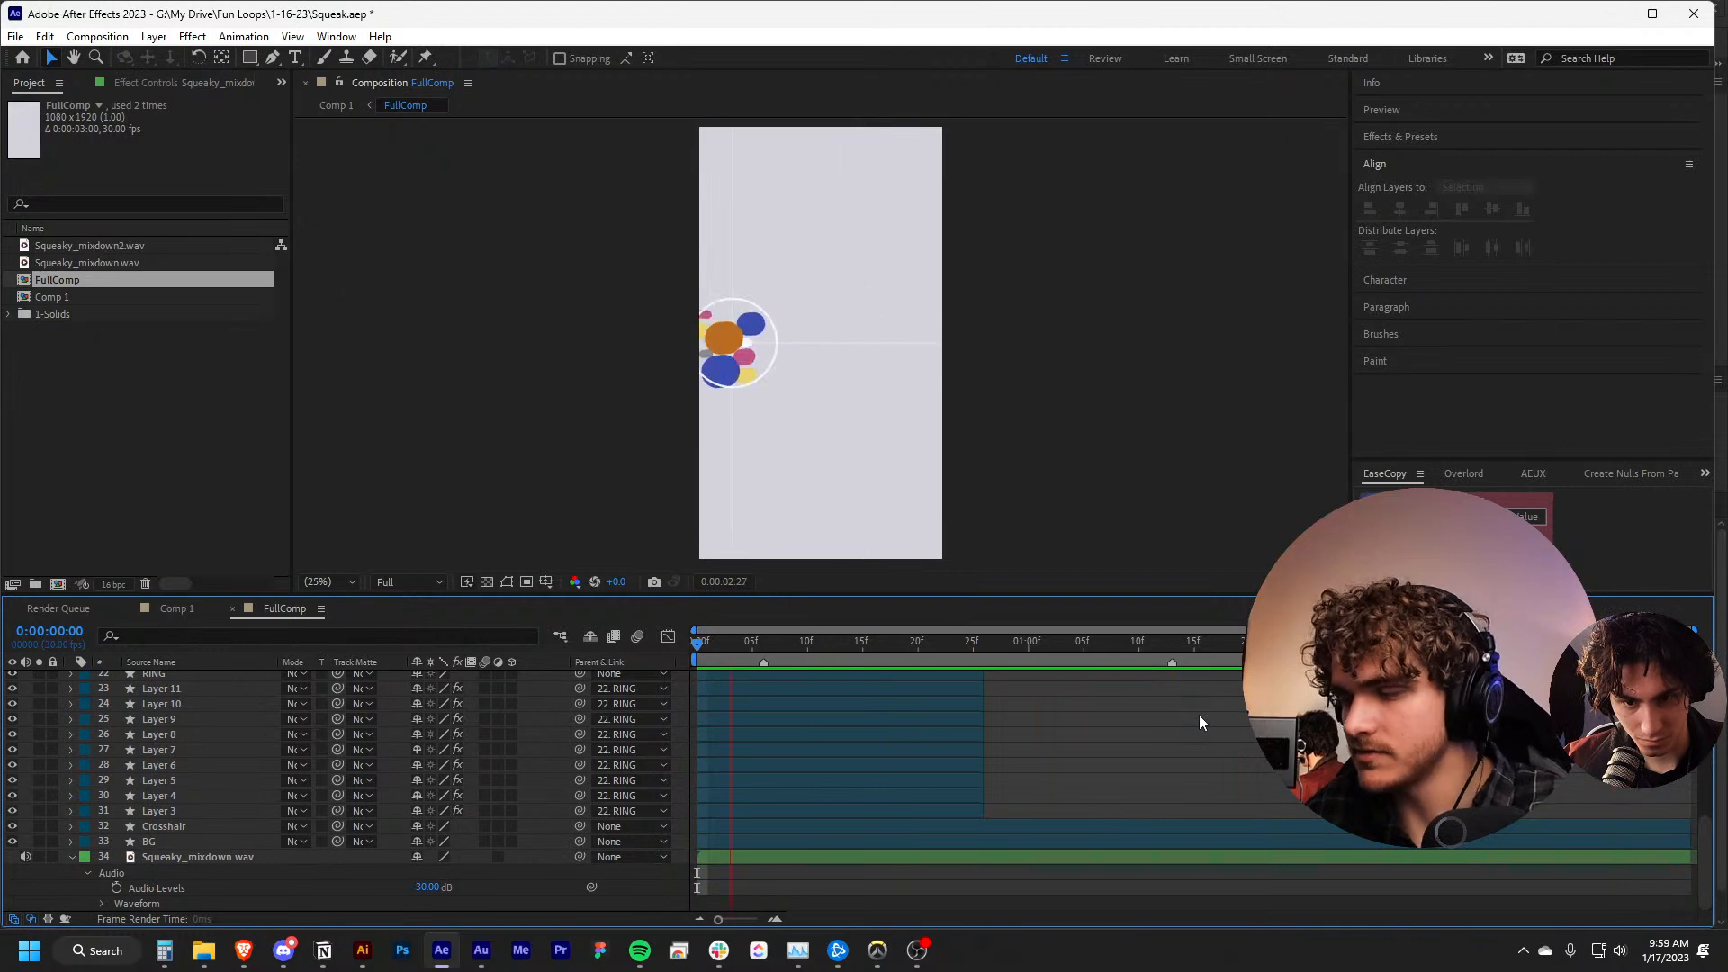
key(space)
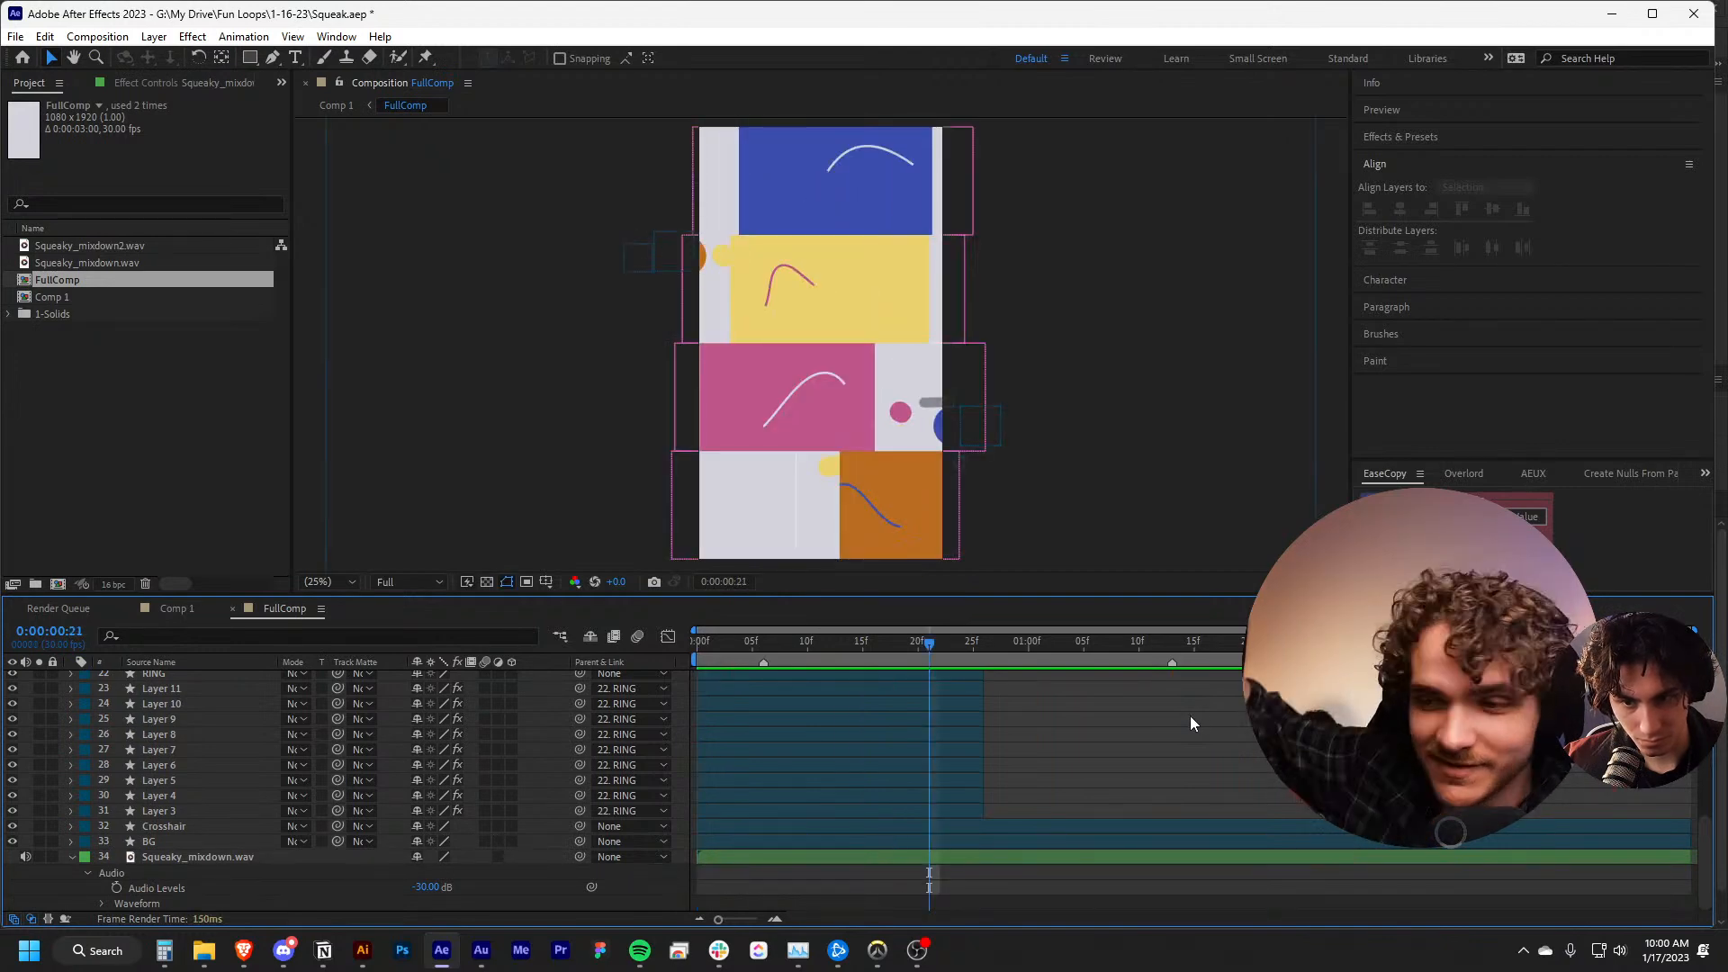
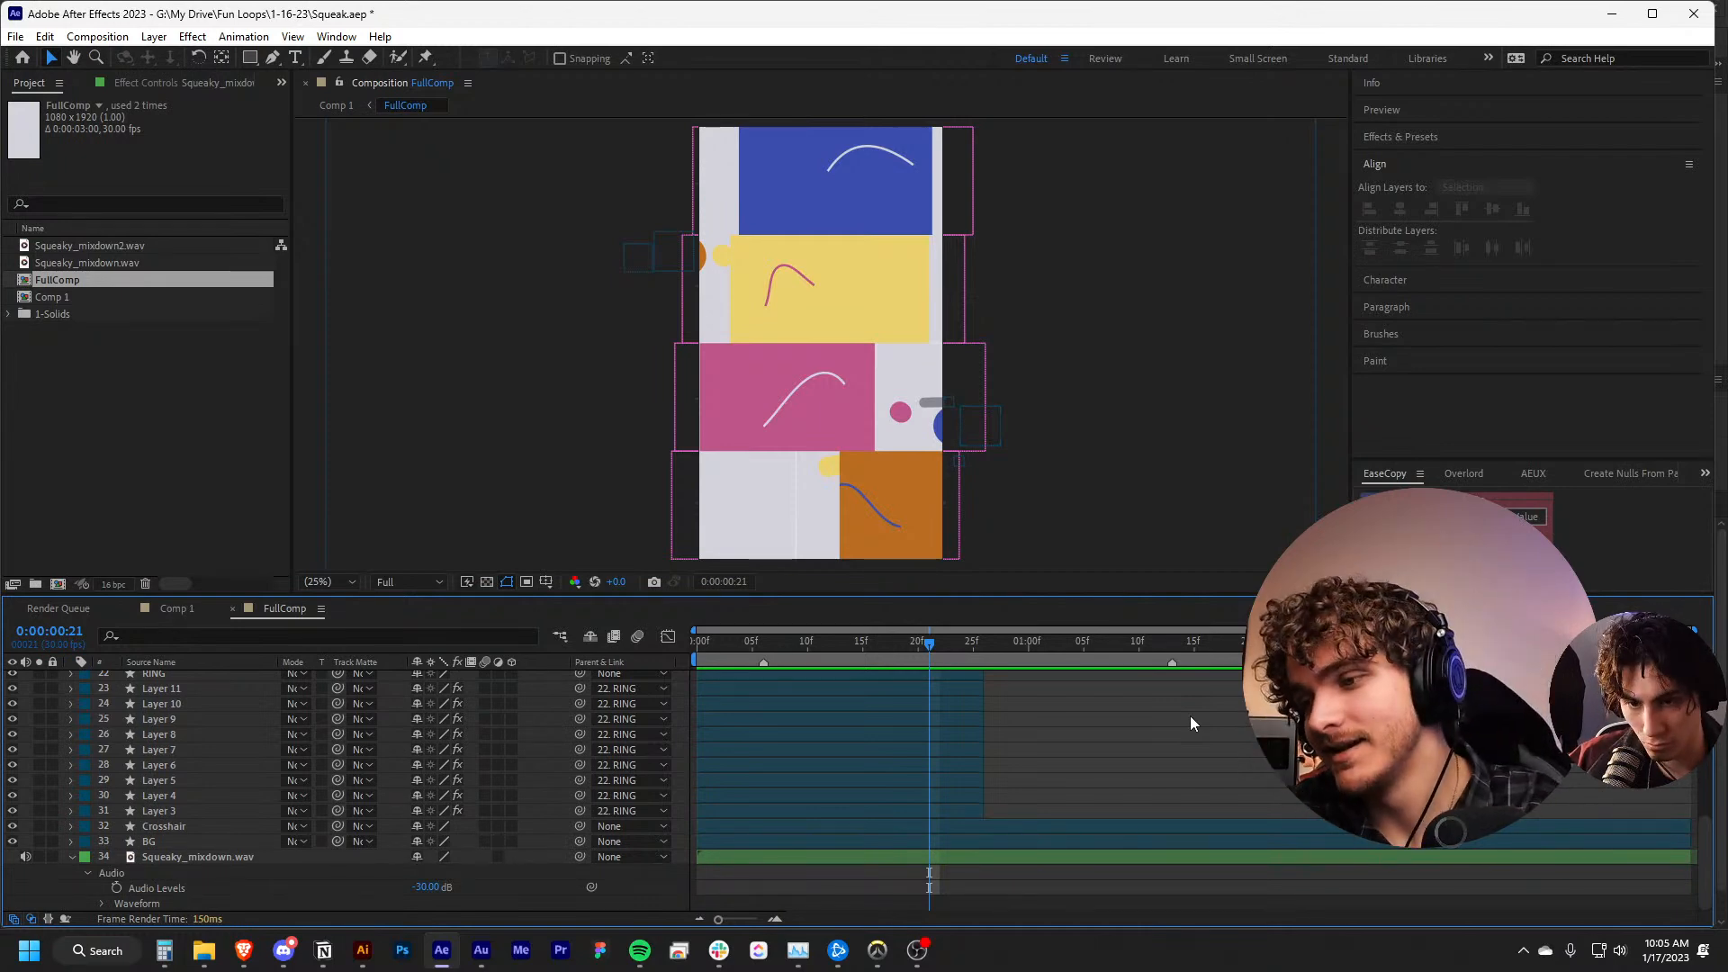
Mute the Squeaky_mixdown.wav layer and preview FullComp from its first frame with the Composition viewer maximized
drag(1074, 644, 689, 648)
click(27, 858)
key(space)
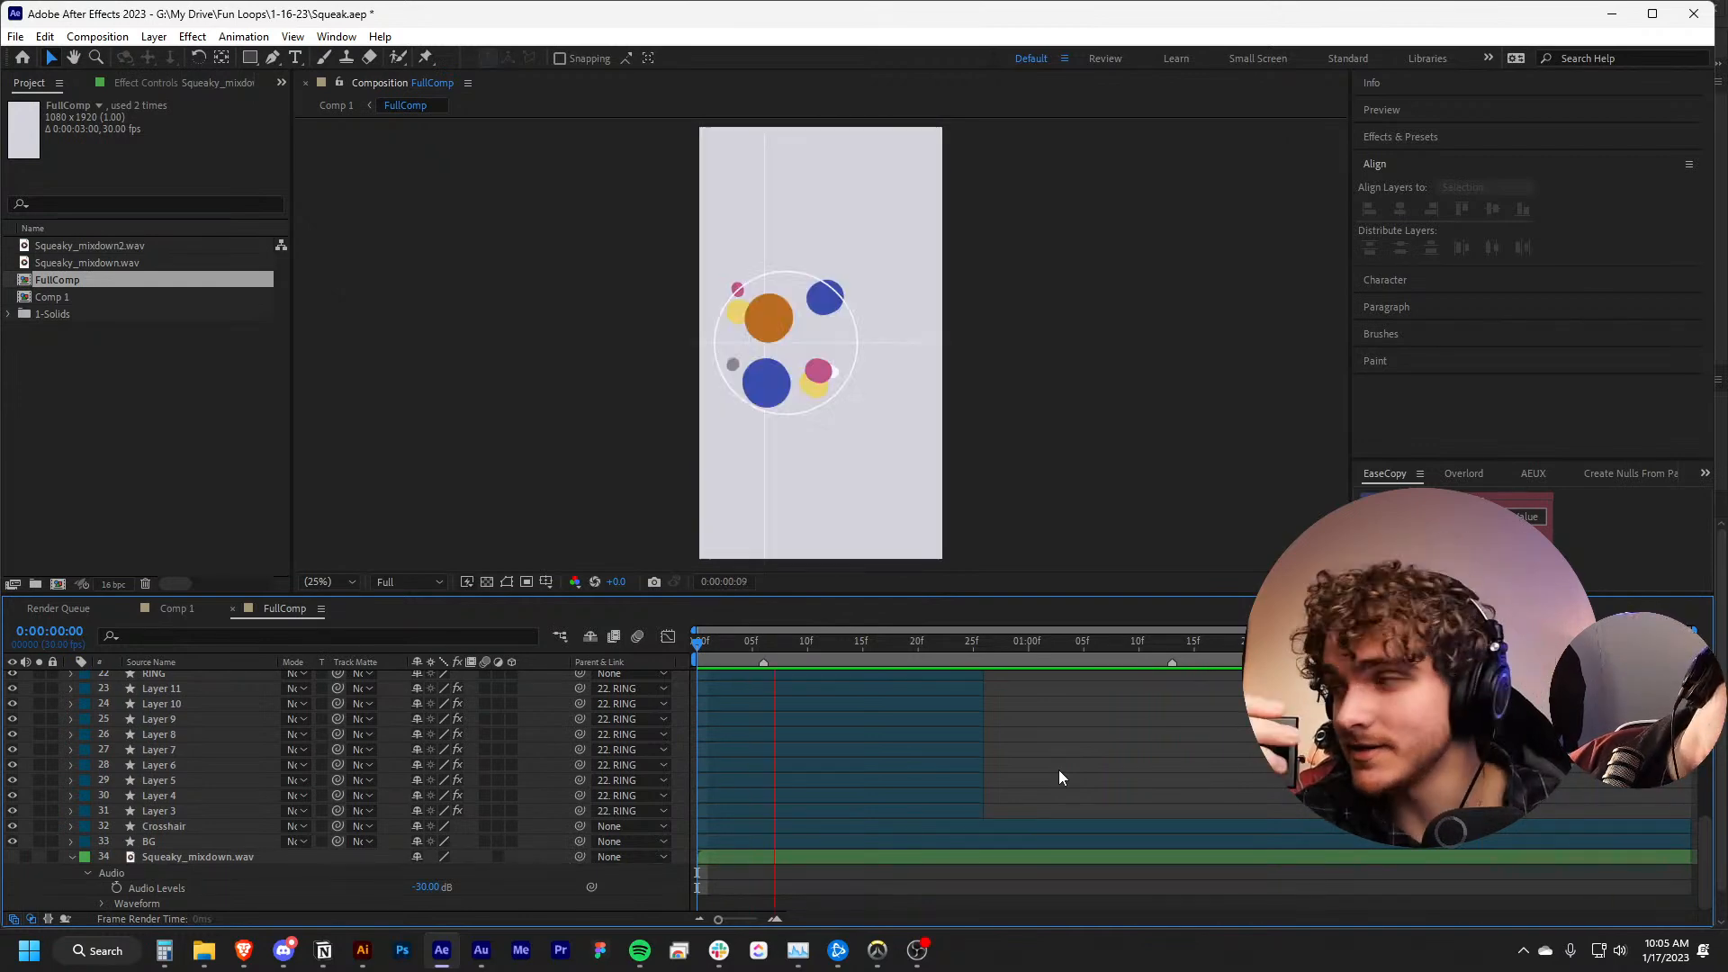
key(grave)
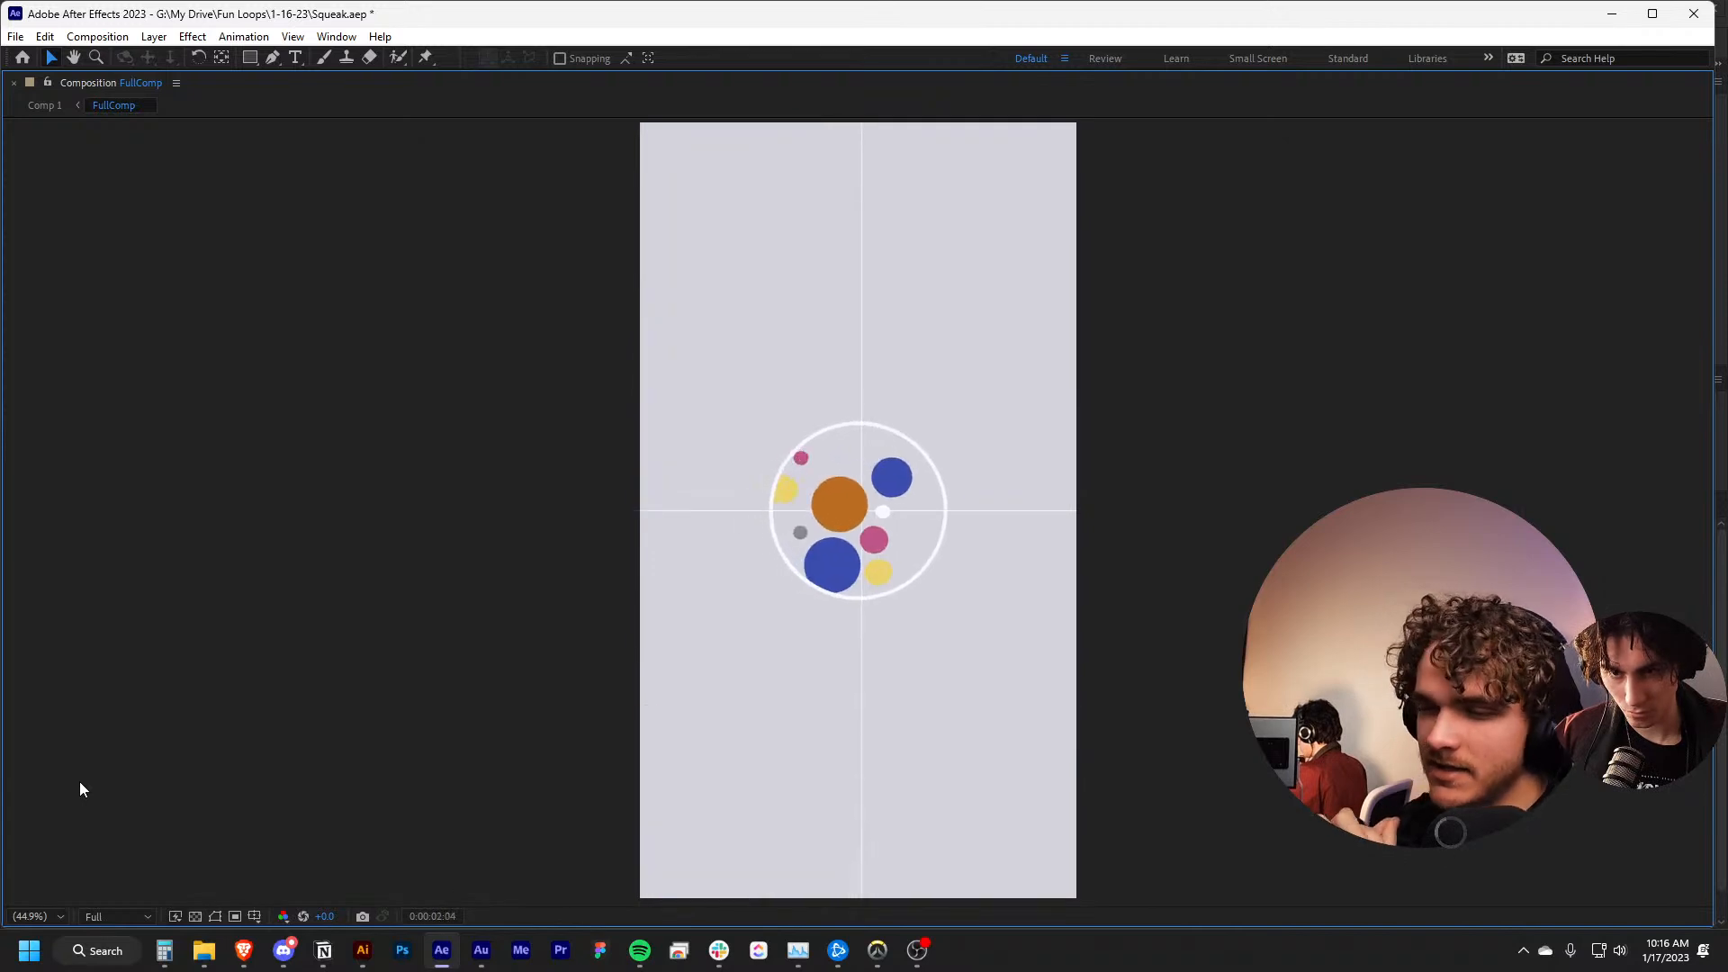
Switch to the browser, open ordinaryfolk.co and browse the project files on its Play page
key(alt+Tab)
drag(0, 7, 441, 2)
text(ordinary)
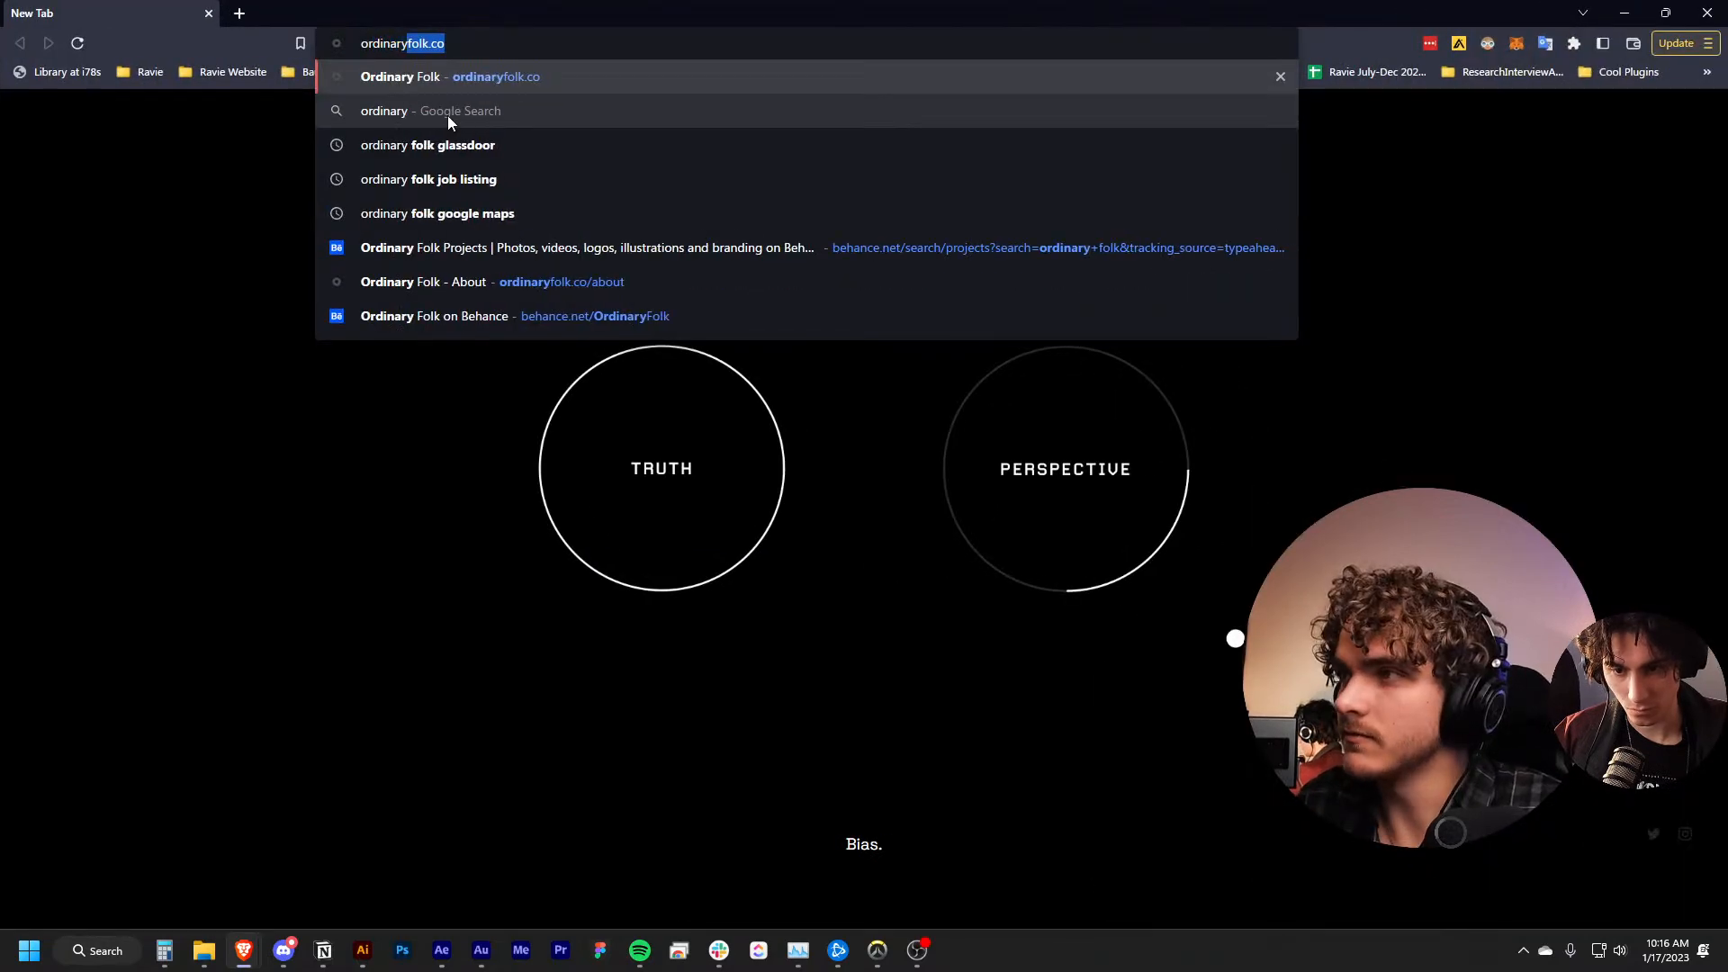
key(Return)
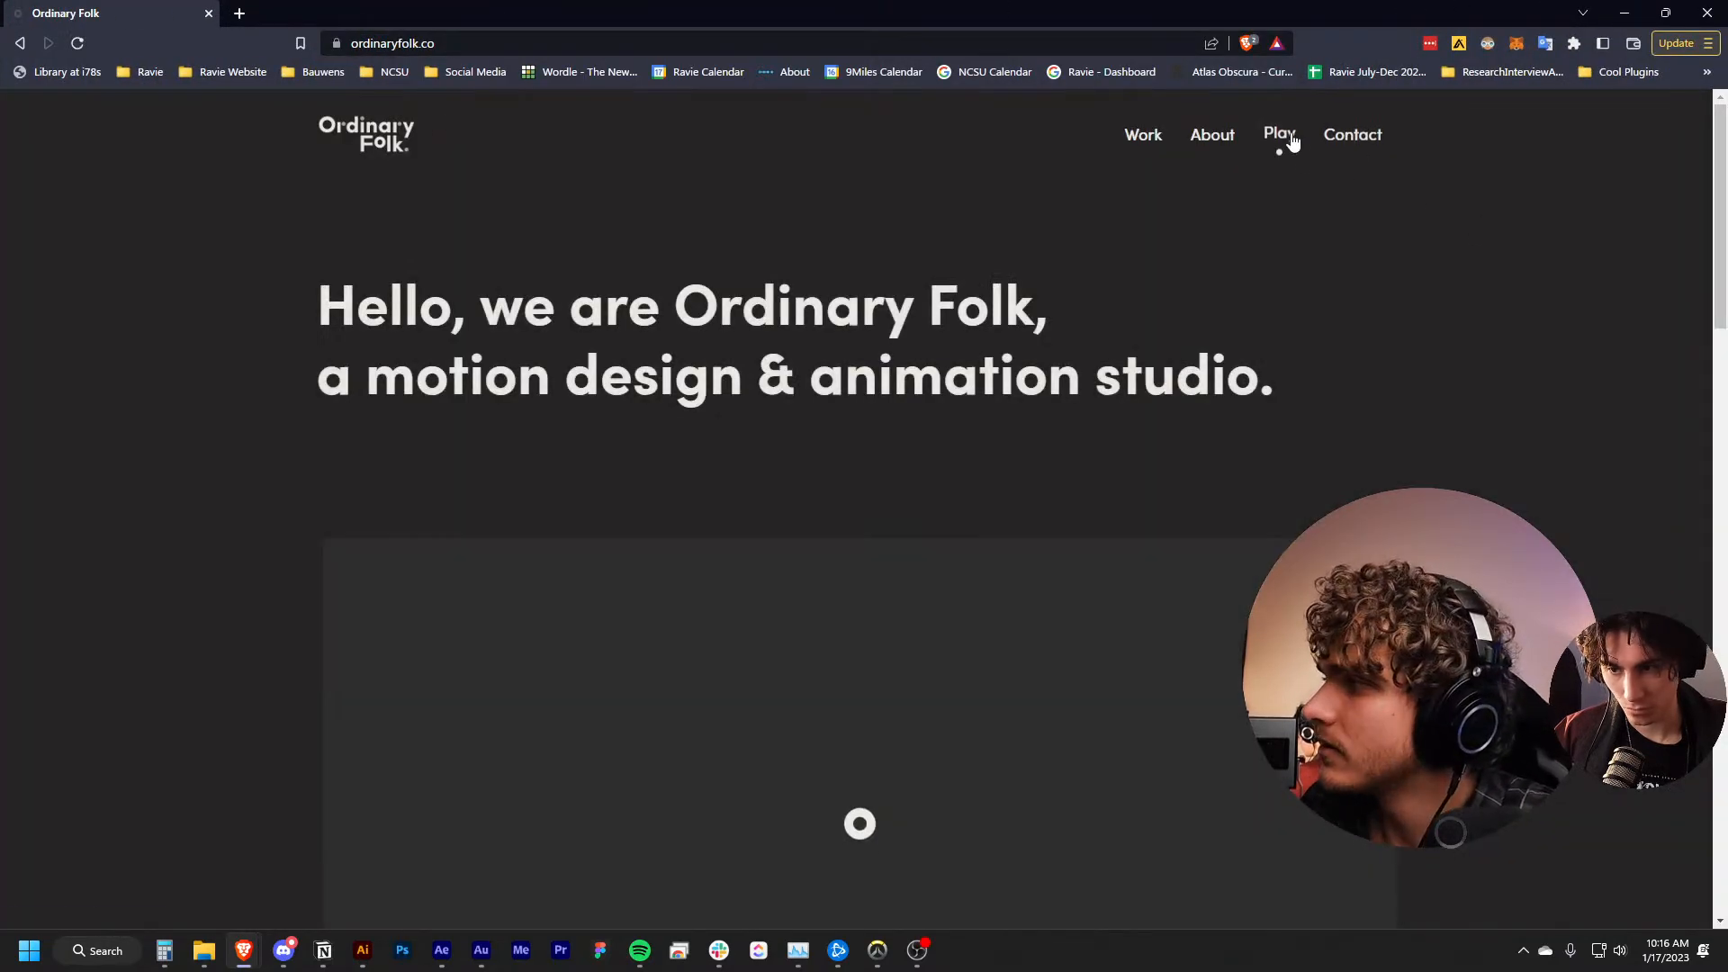
click(1279, 135)
scroll(1136, 220, down, 3)
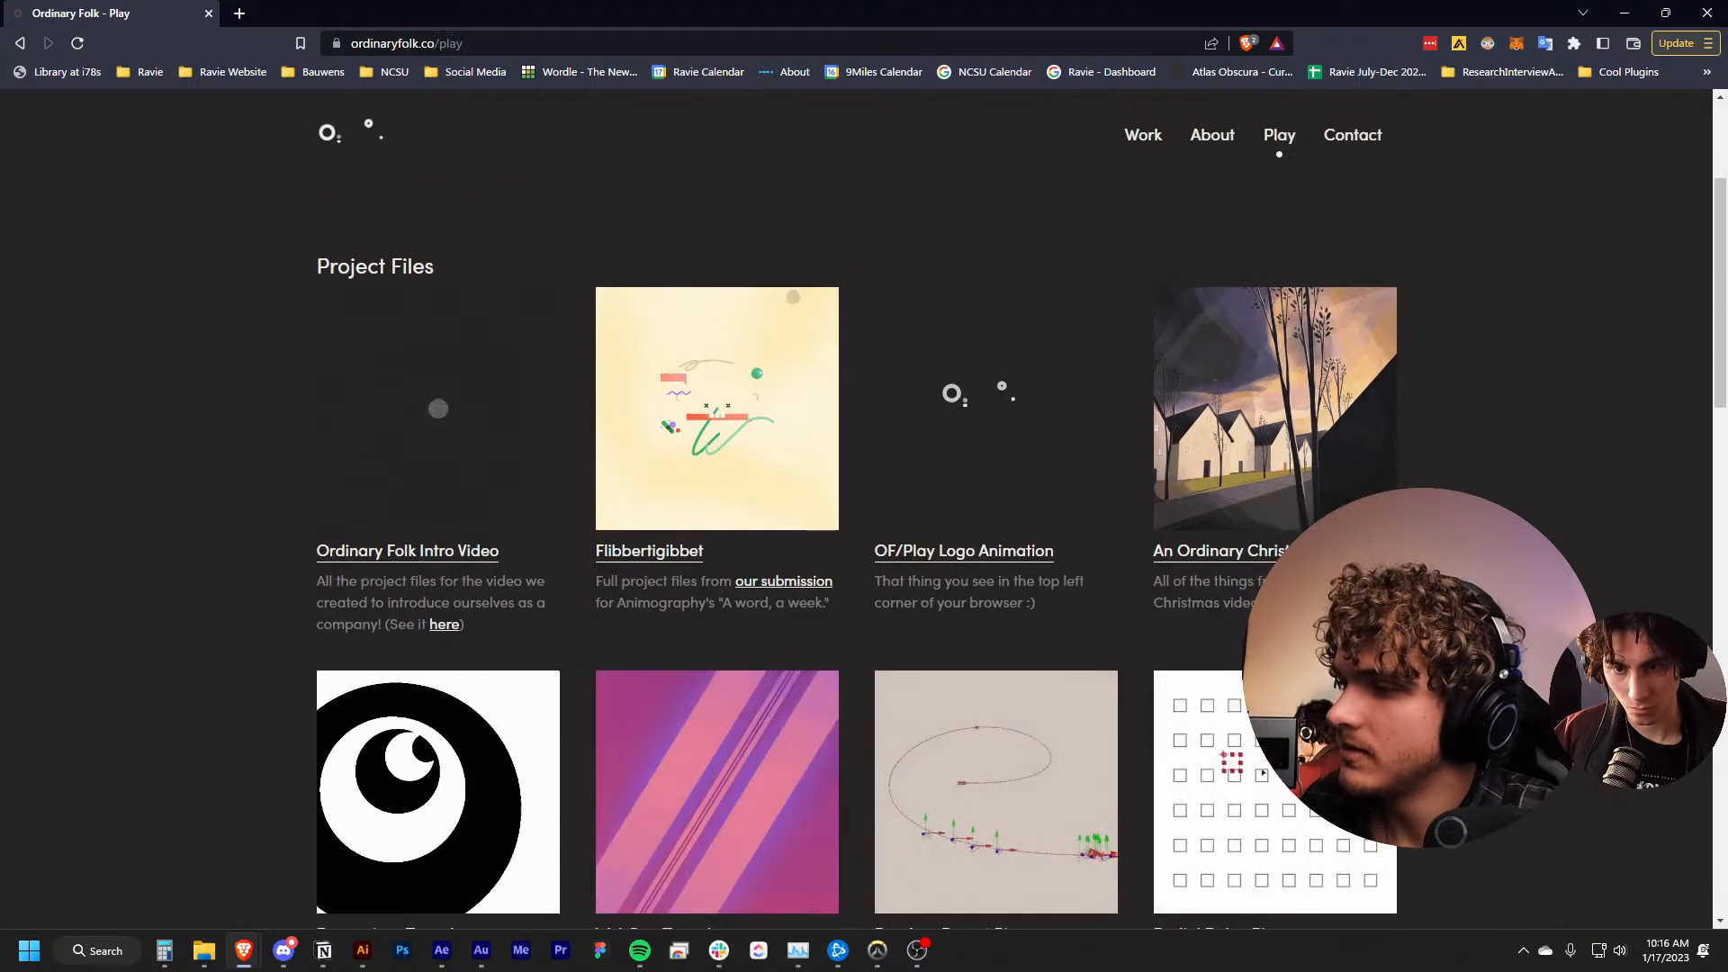
scroll(1243, 766, down, 3)
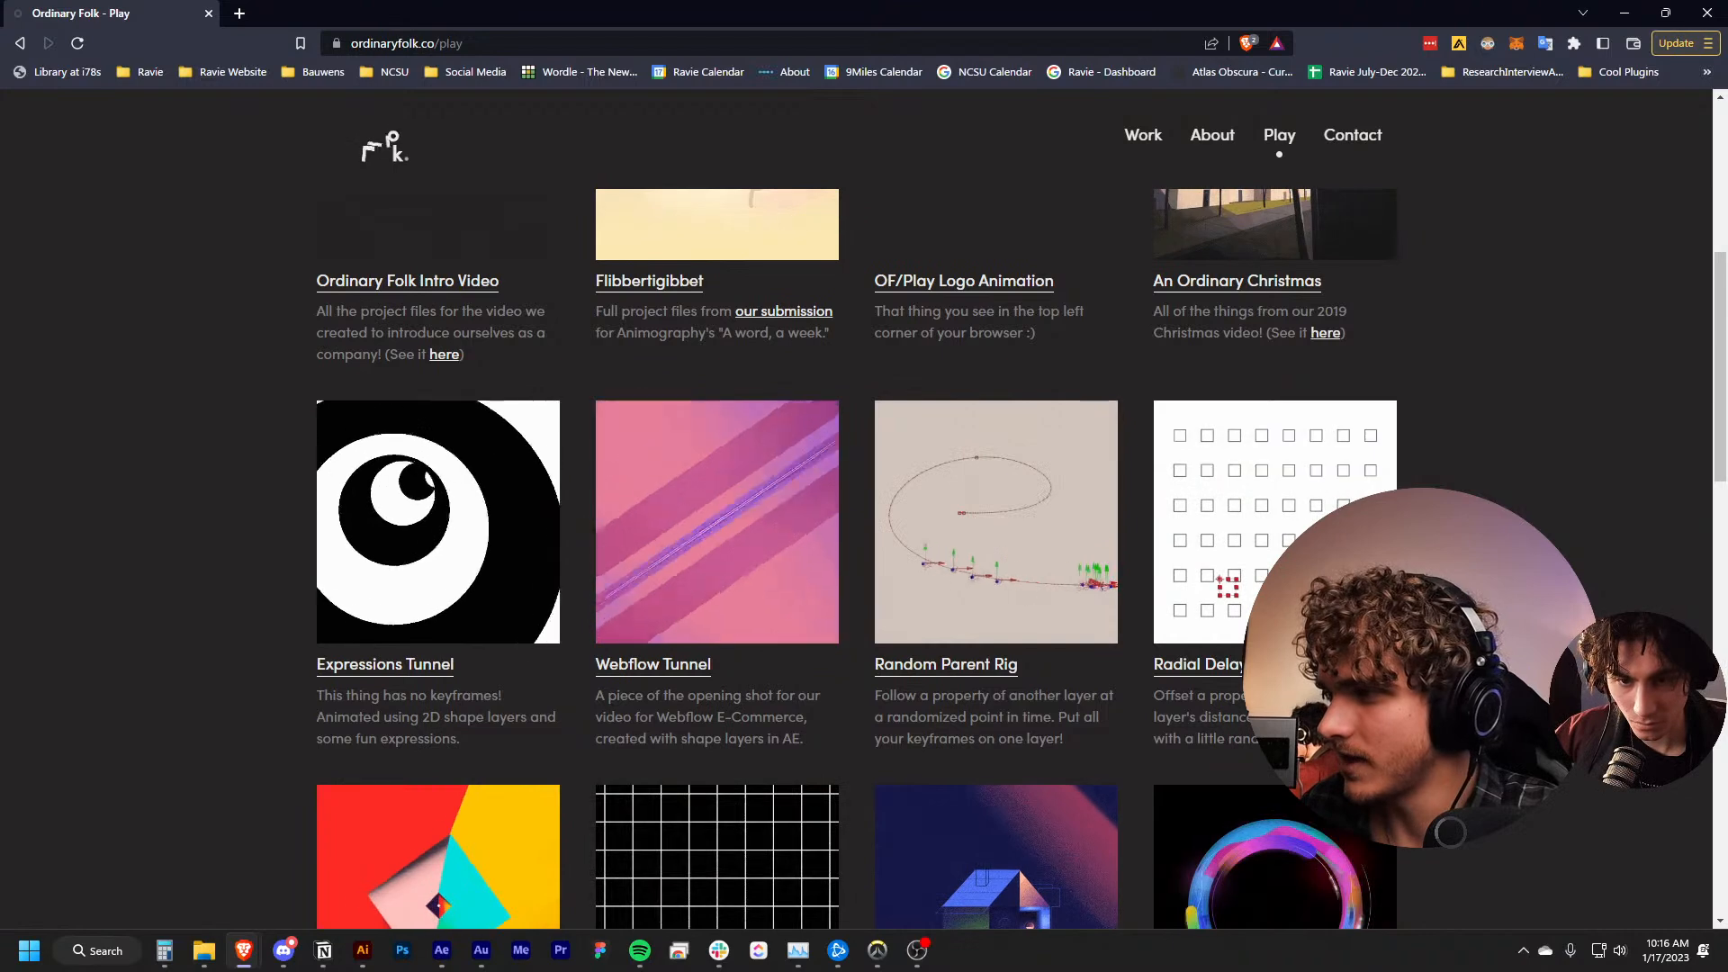
Return to After Effects, replay FullComp, restore the full panel layout and stop the preview at 0:00:01:29
key(alt+Tab)
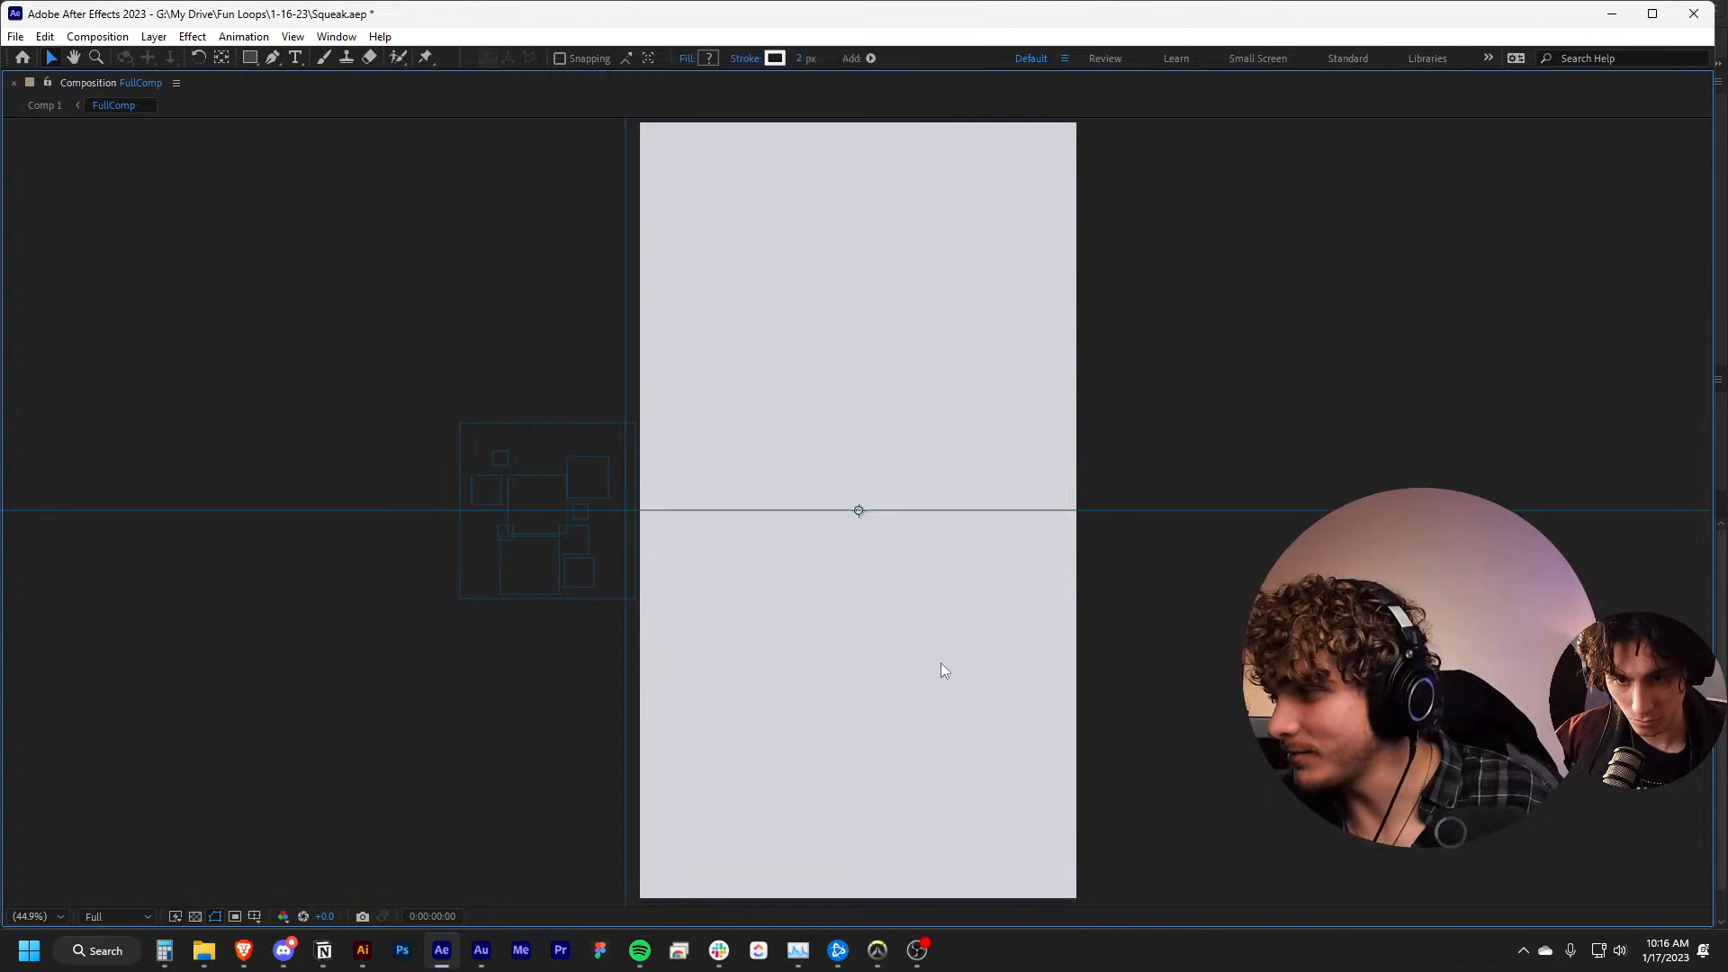
key(space)
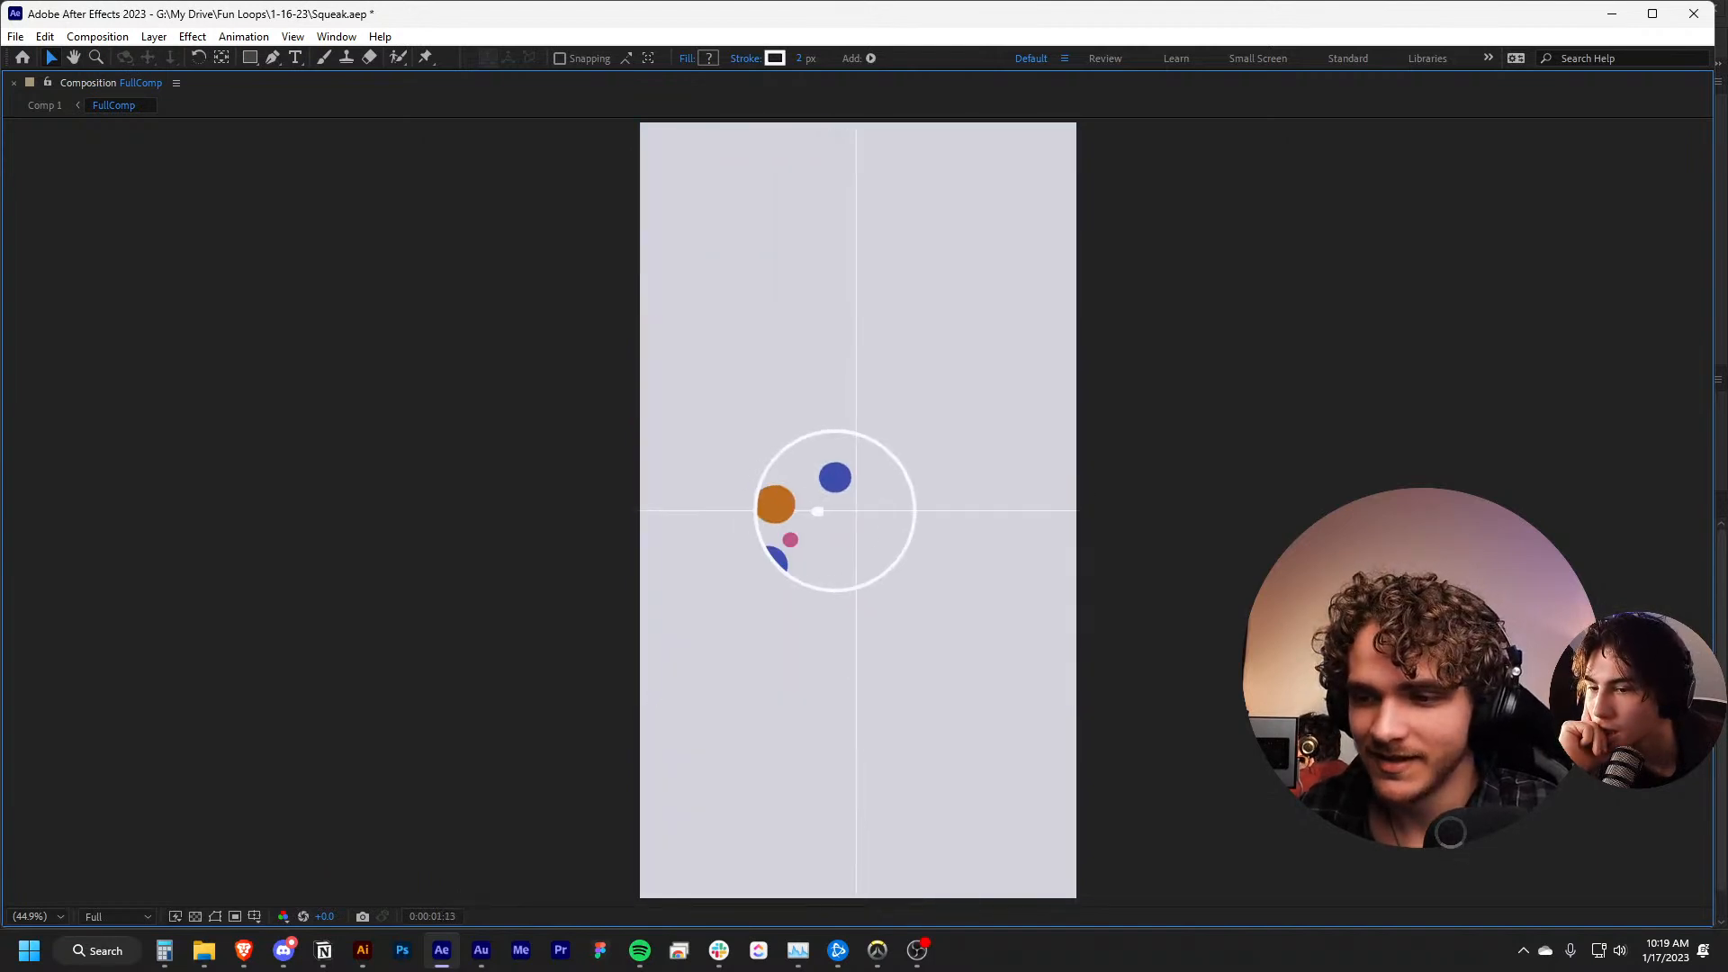
key(grave)
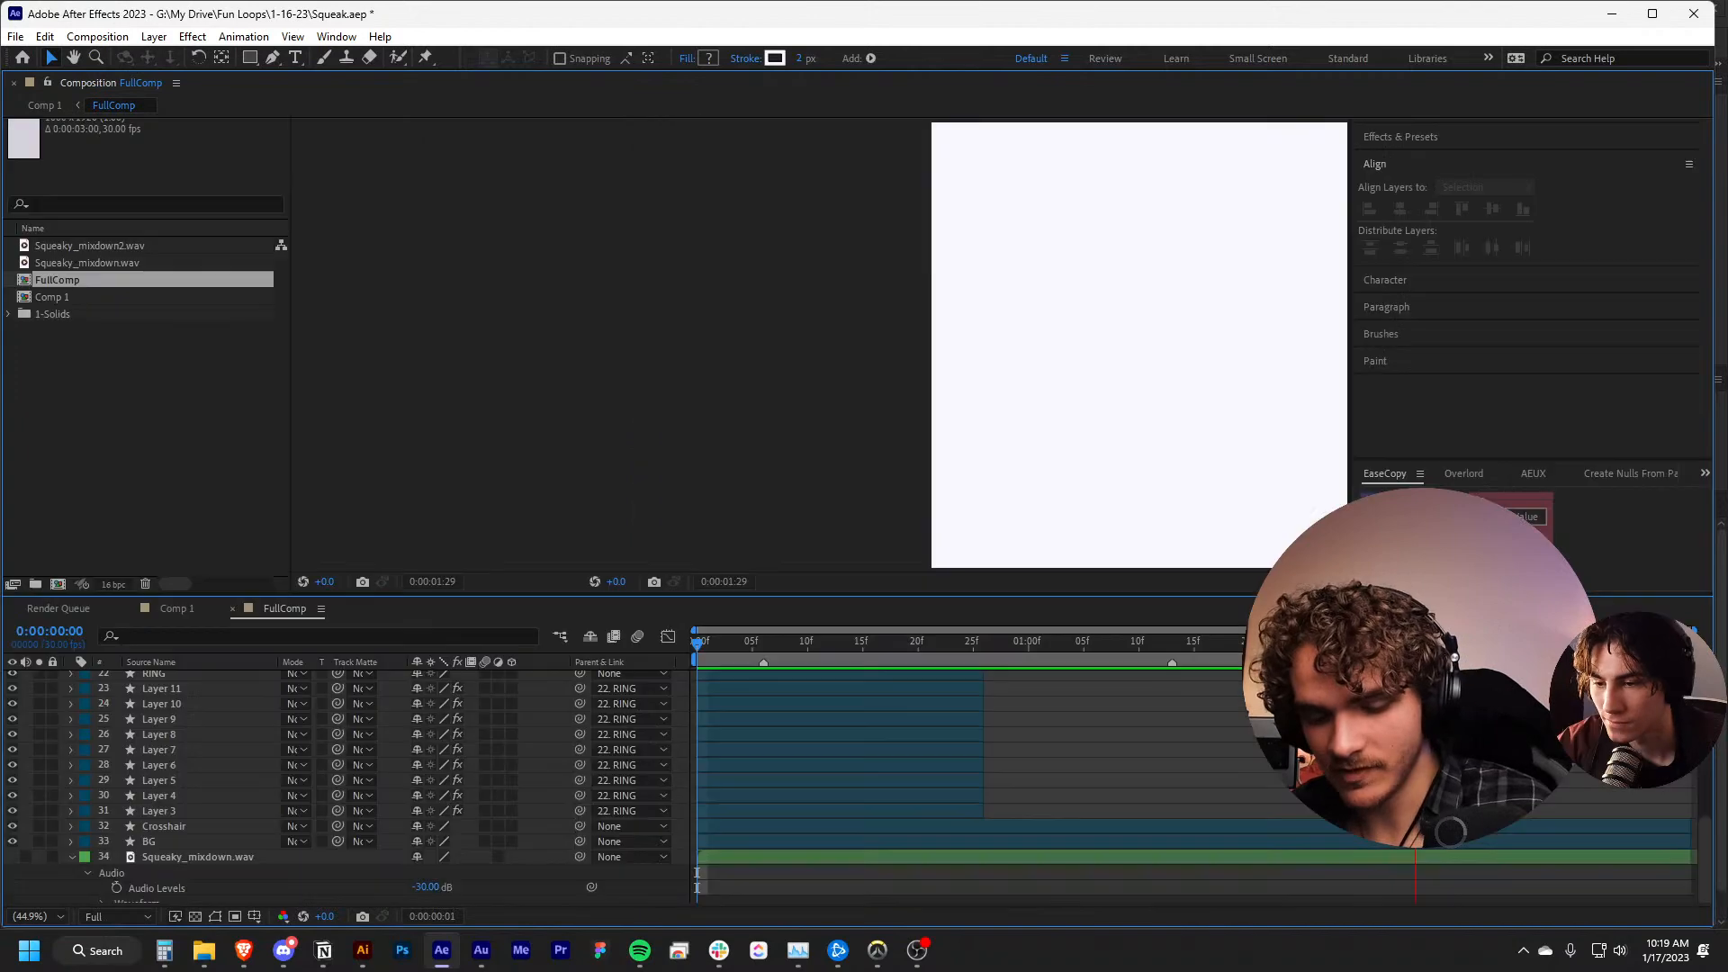
click(1040, 695)
key(space)
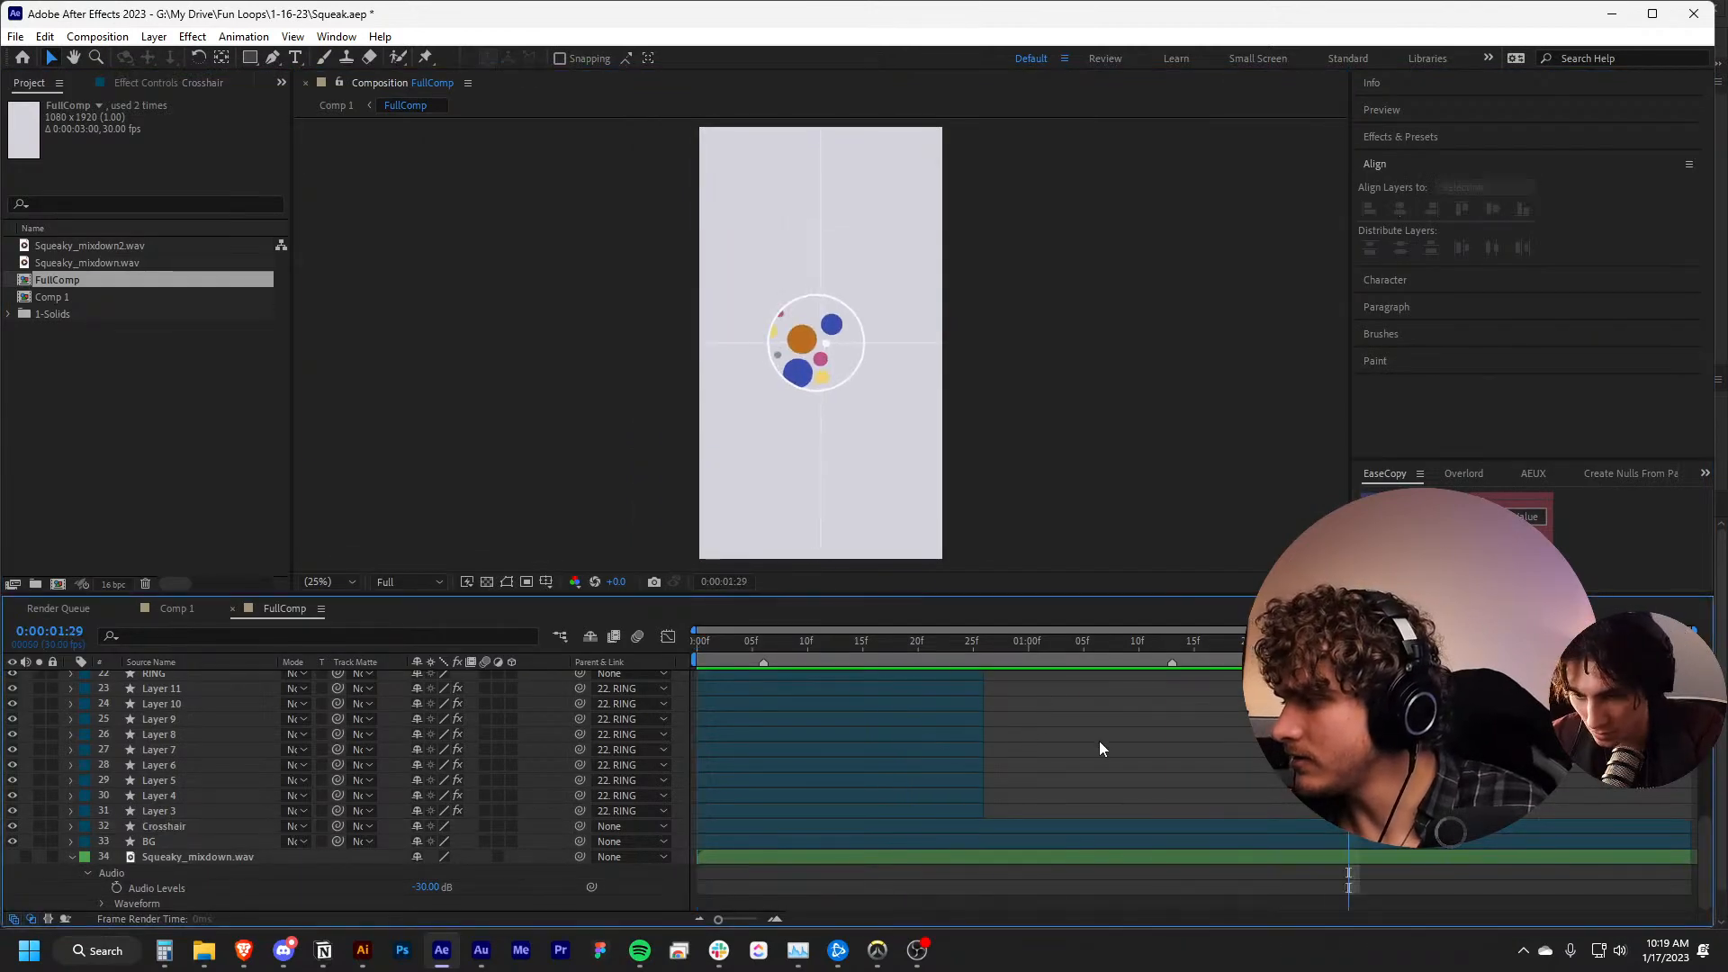
Switch to Audition, bring up File Explorer and open the Assets folder of Impasta Syndrome within Internal Motion Projects
click(483, 953)
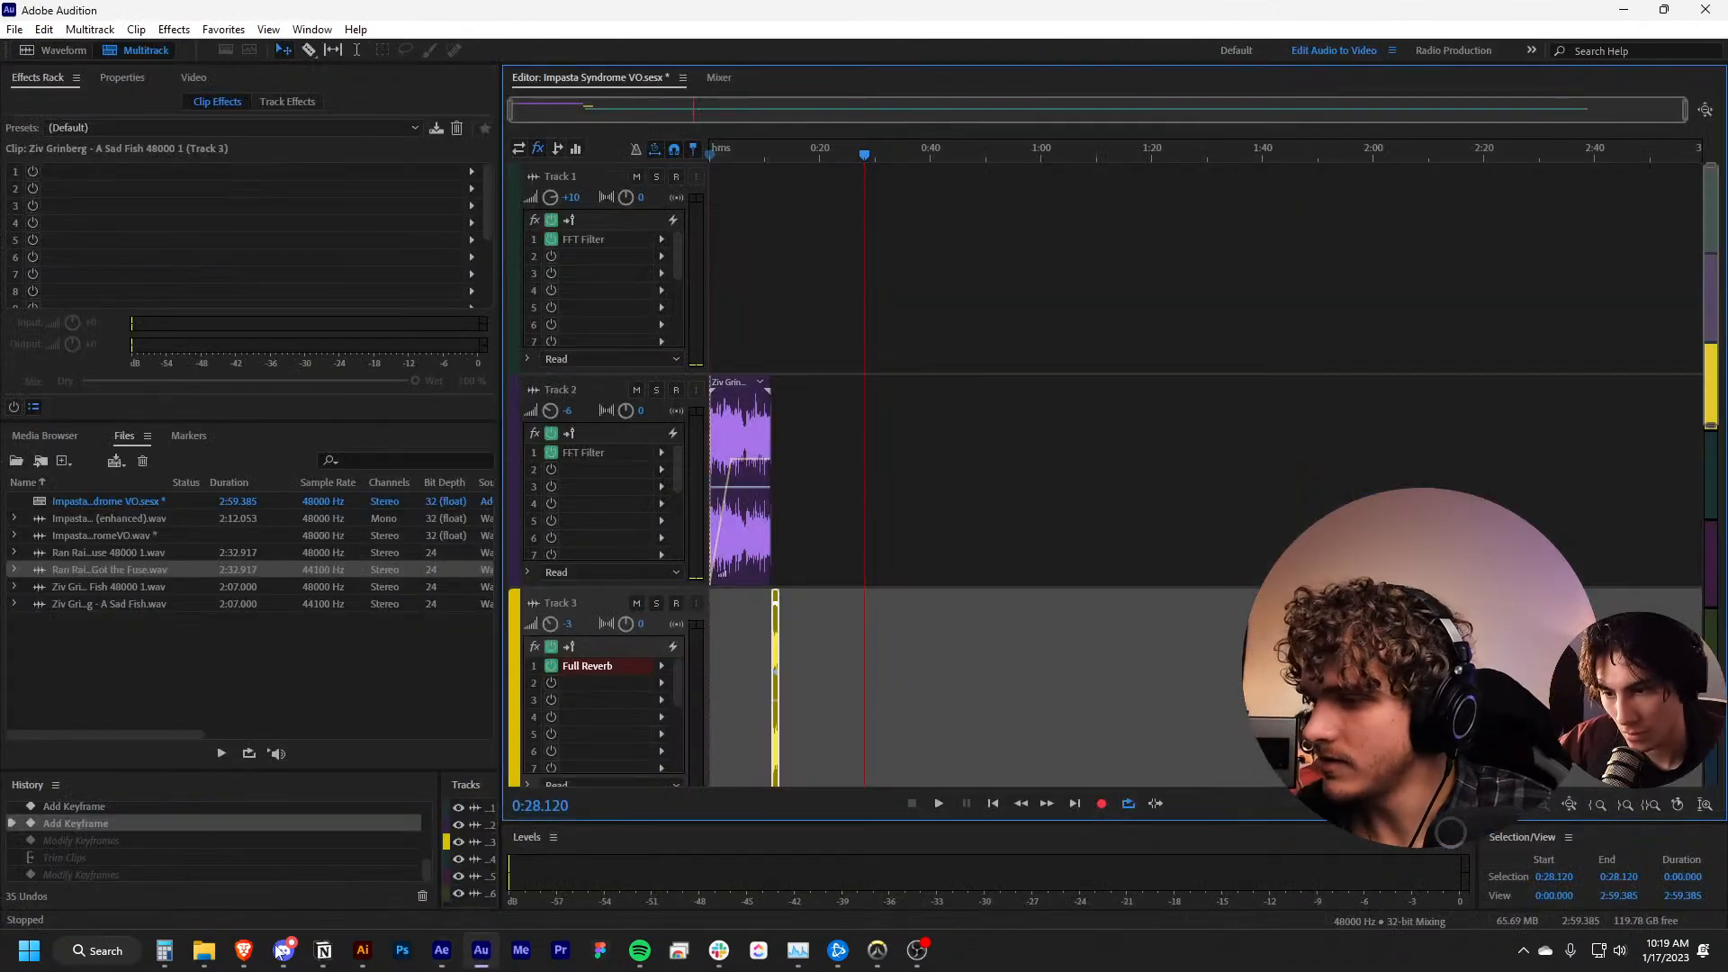
mouse_move(205, 954)
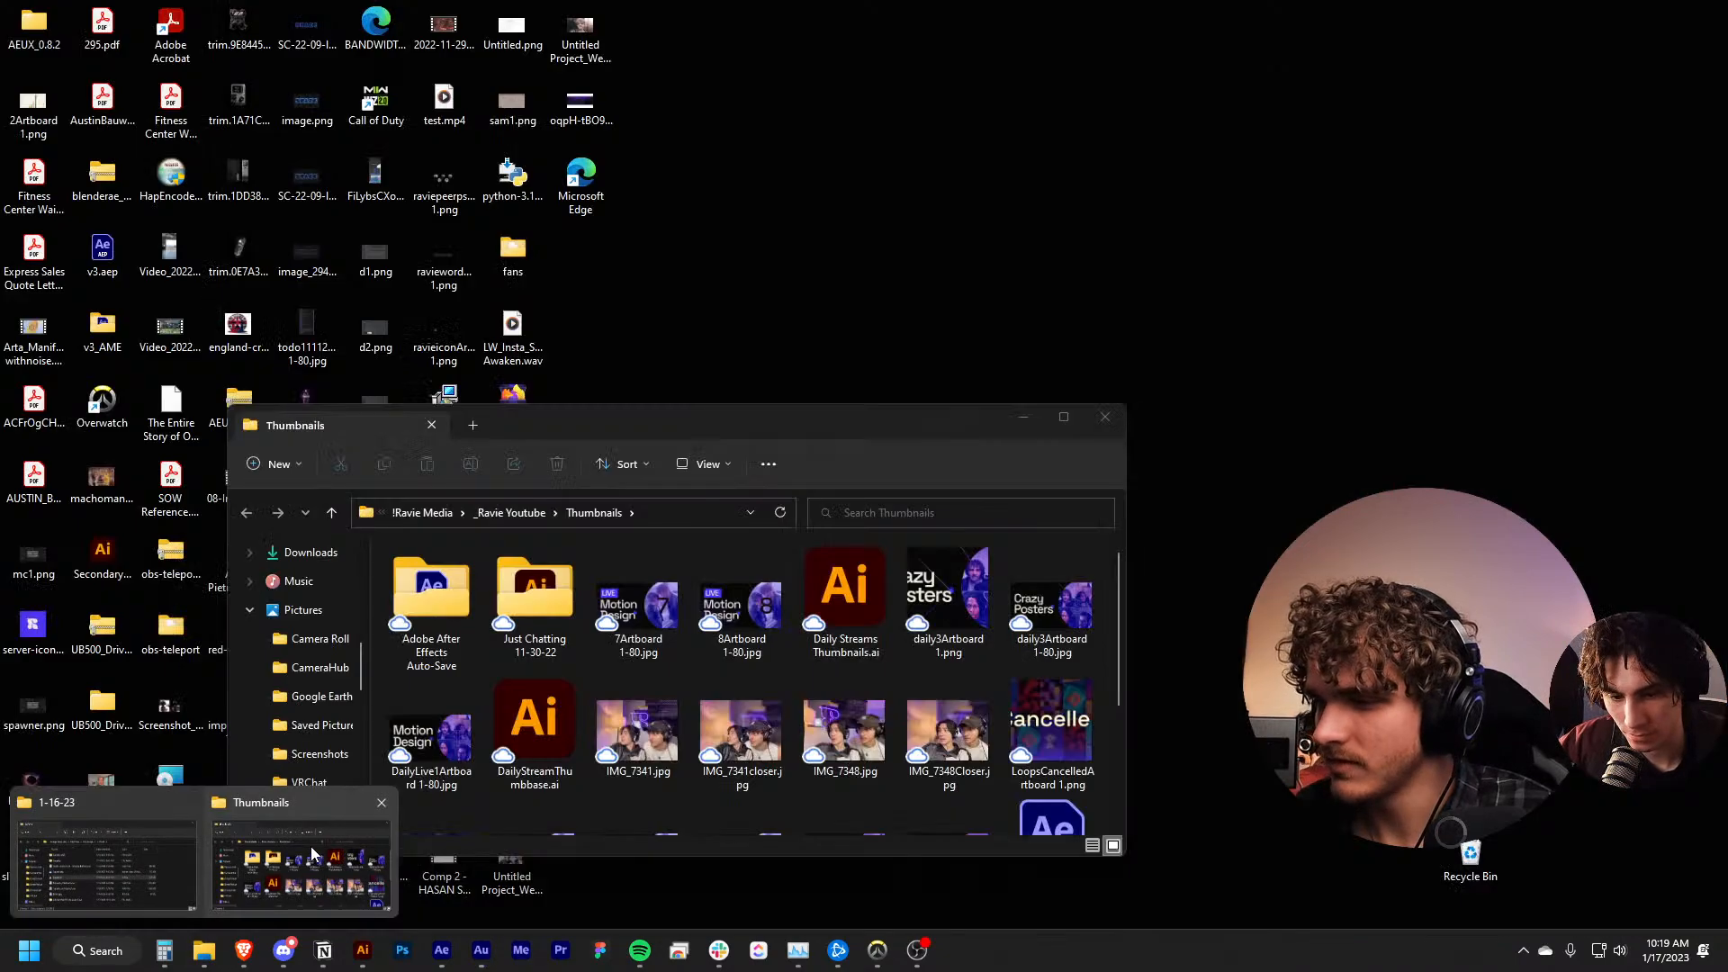
click(137, 864)
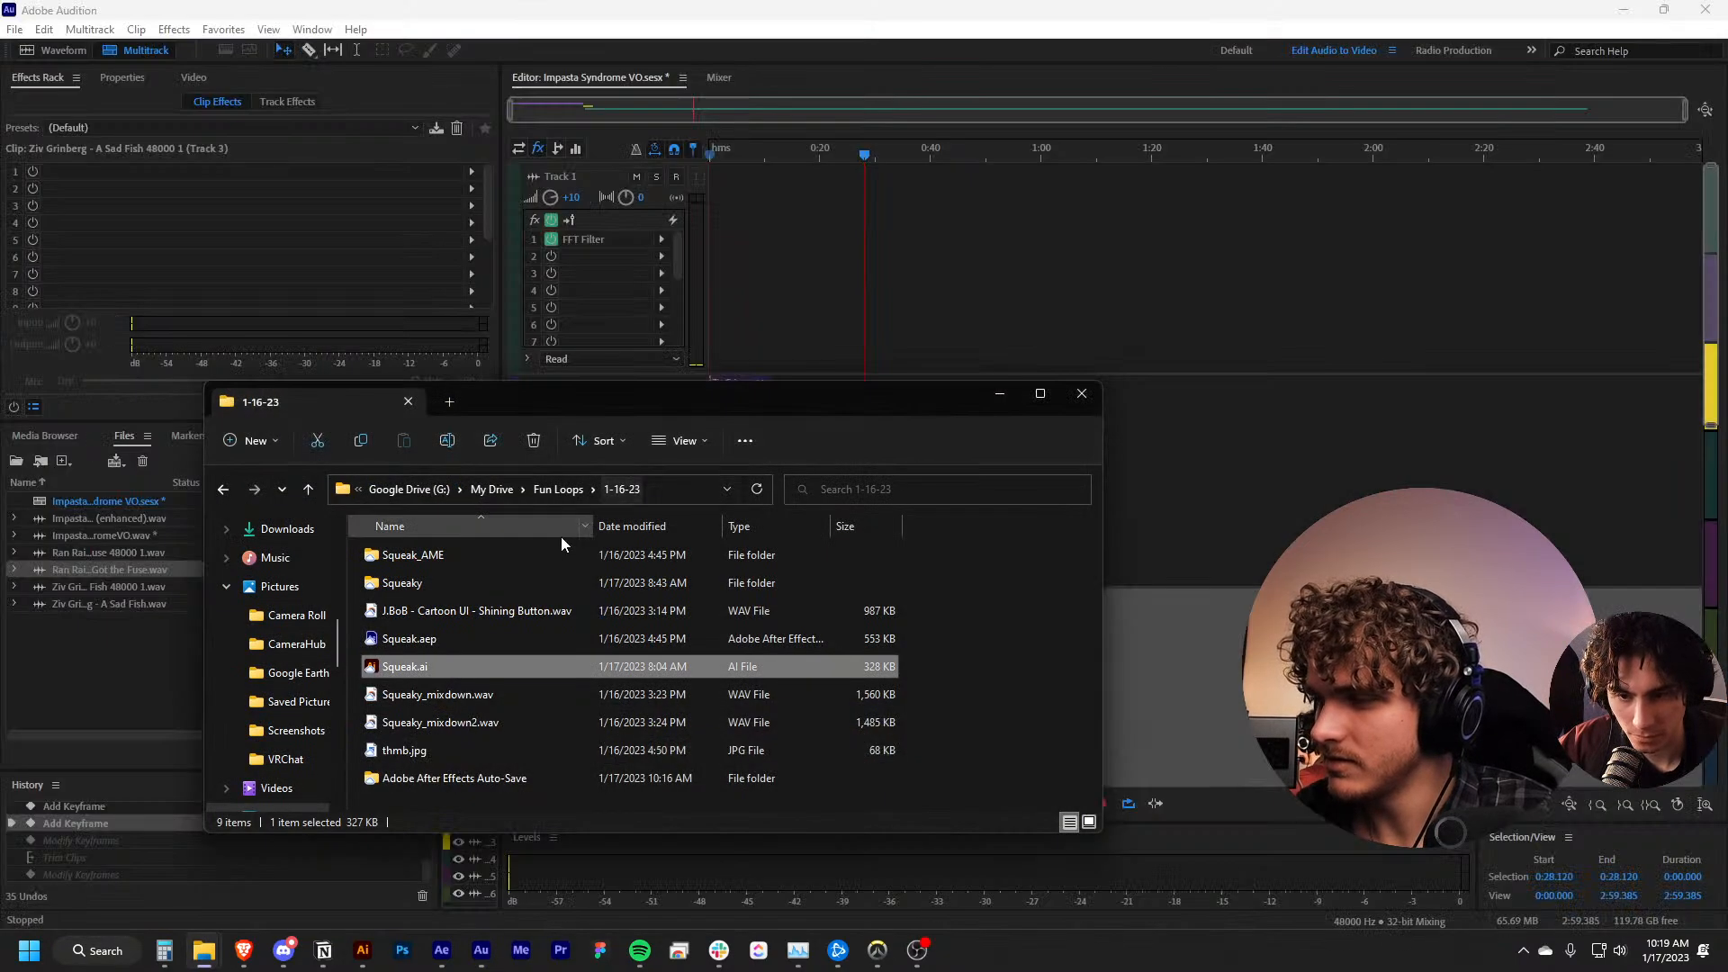
mouse_move(205, 952)
click(302, 859)
click(433, 513)
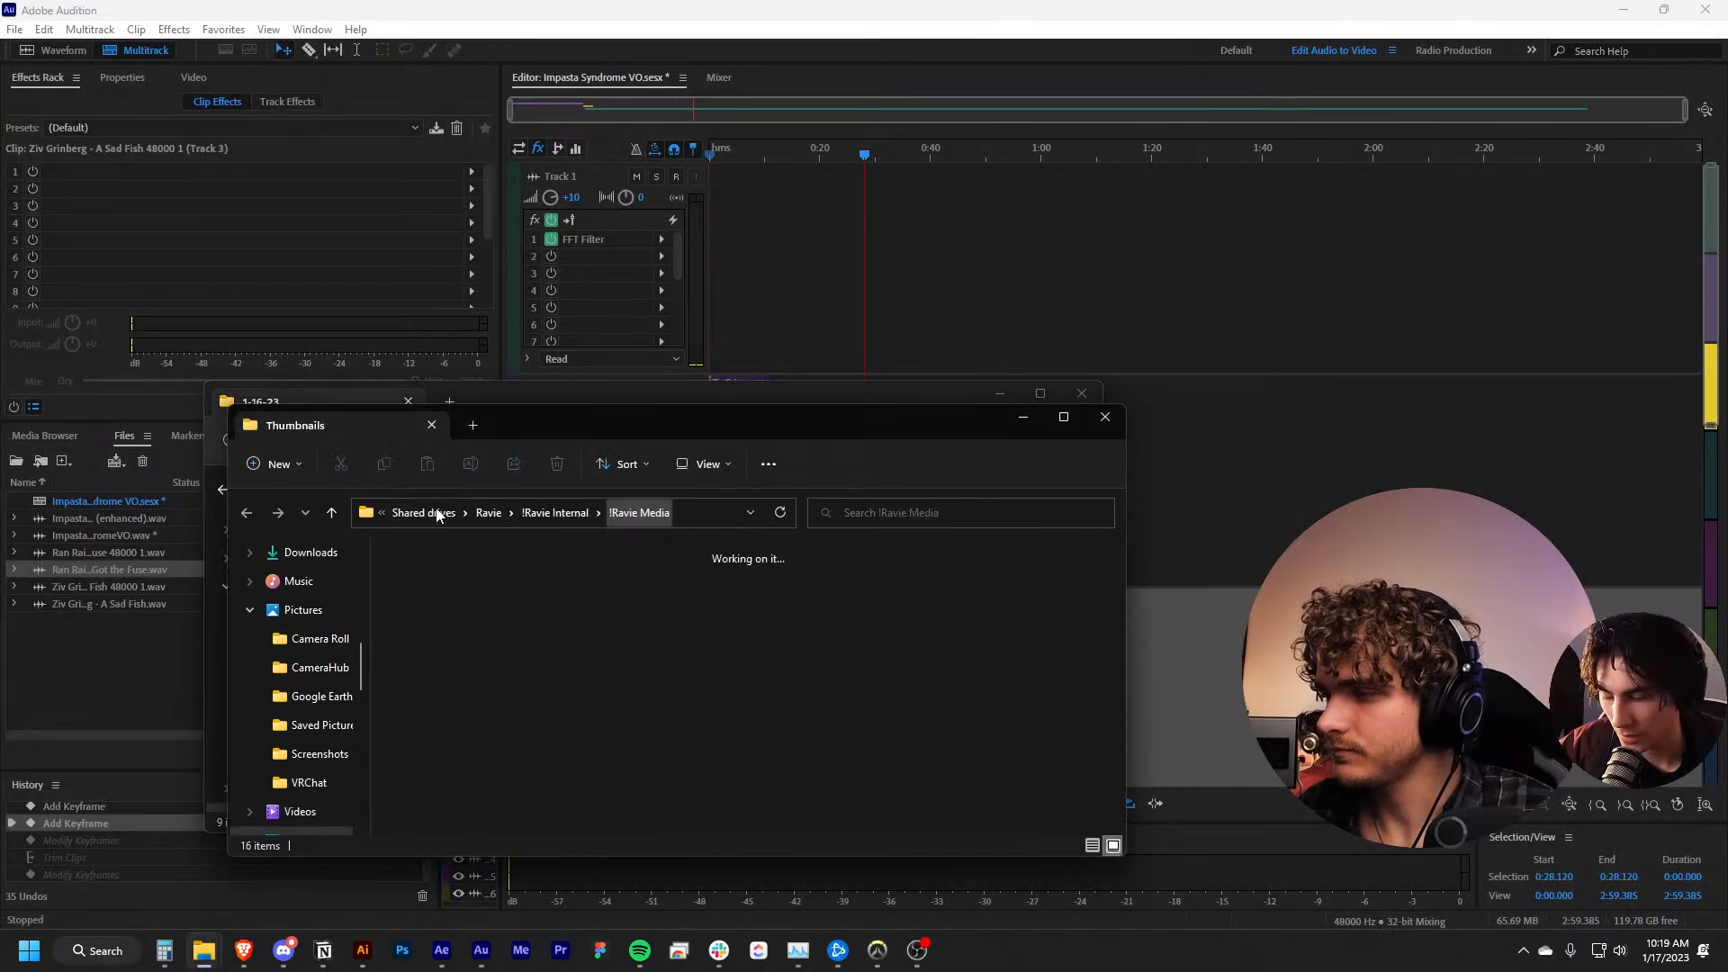
click(531, 515)
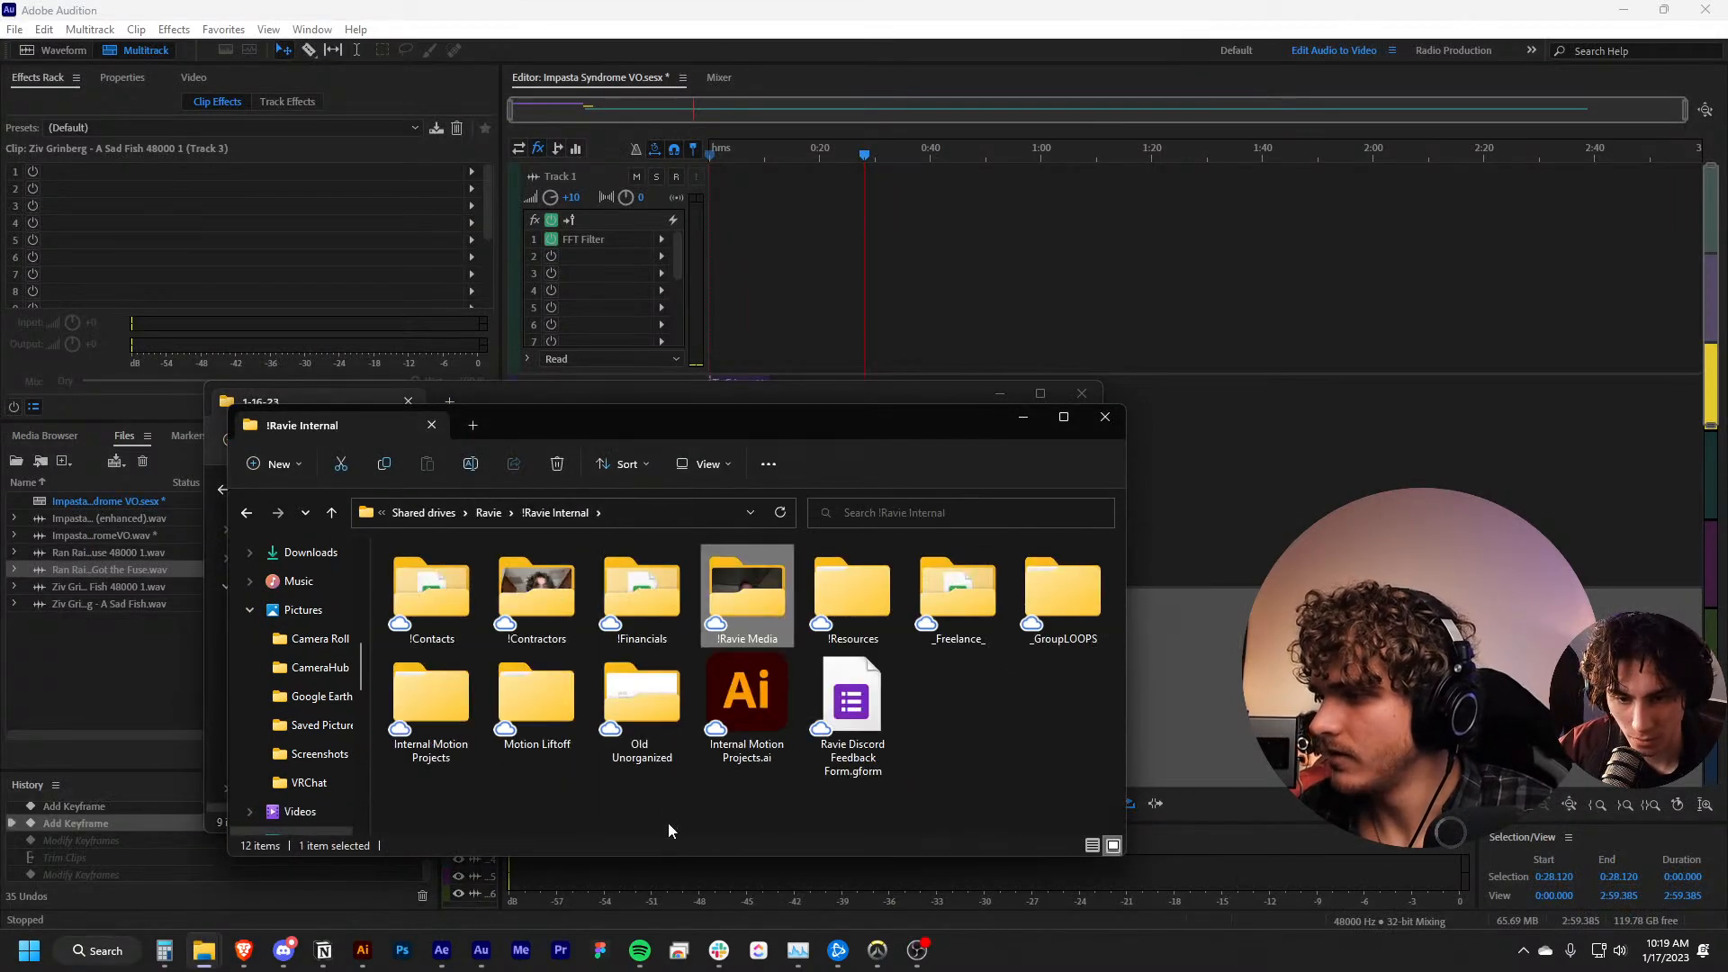
double_click(435, 737)
double_click(451, 578)
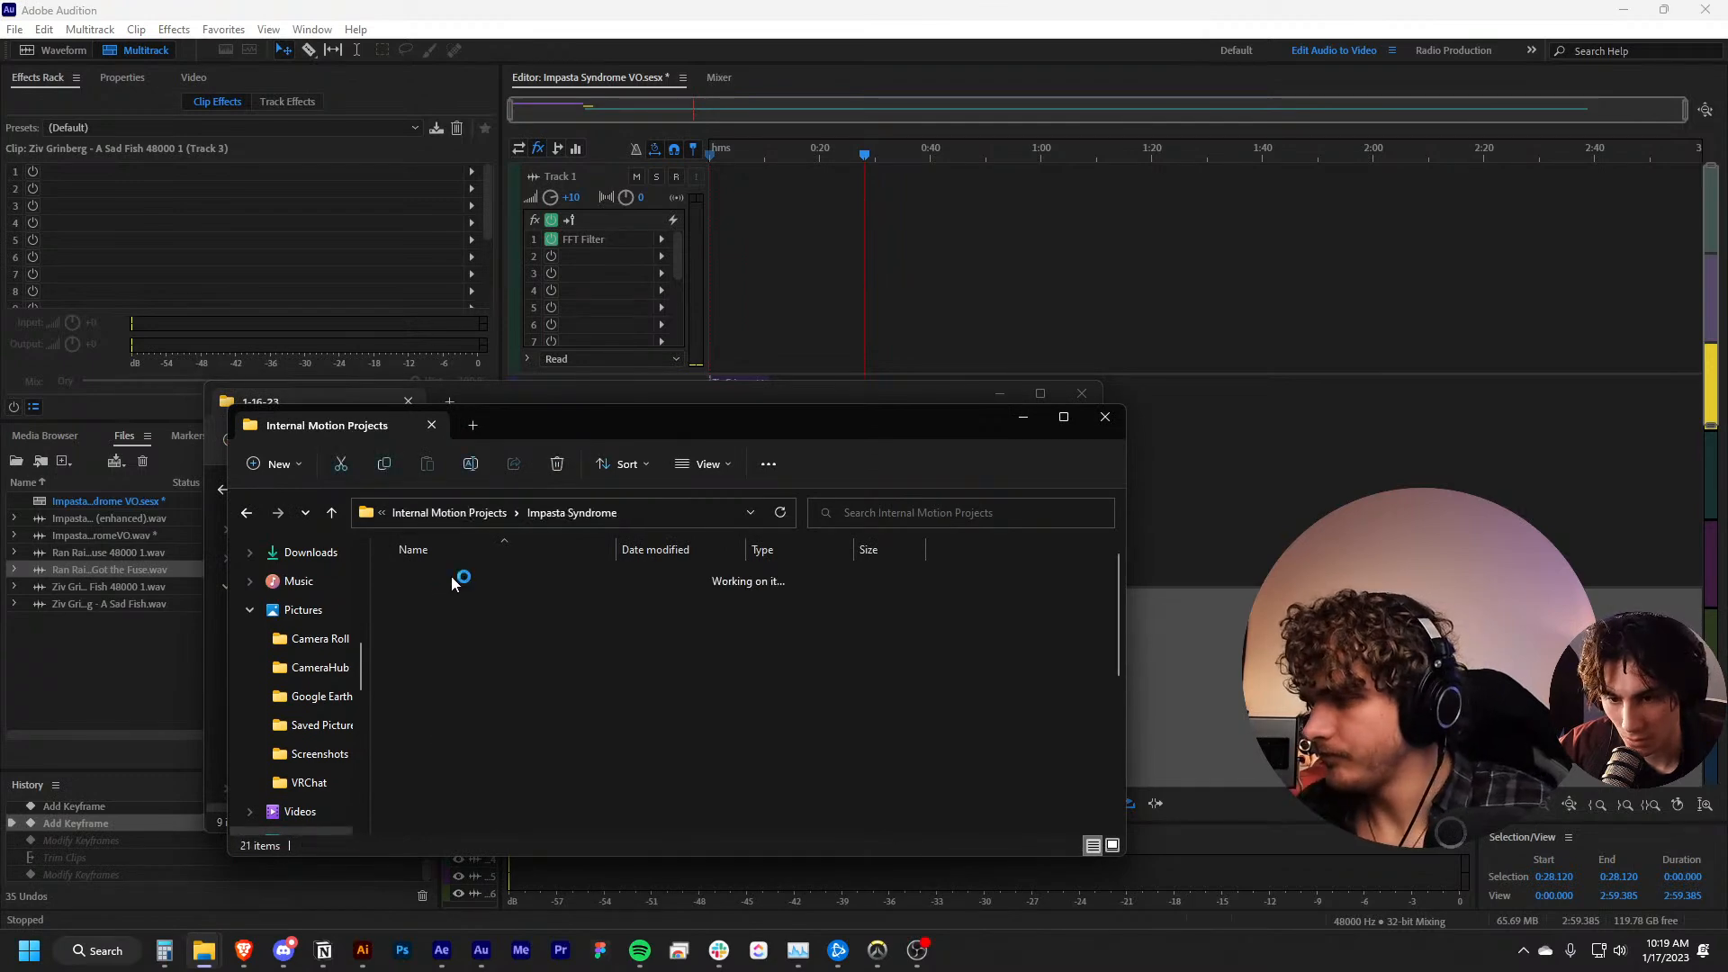
double_click(452, 575)
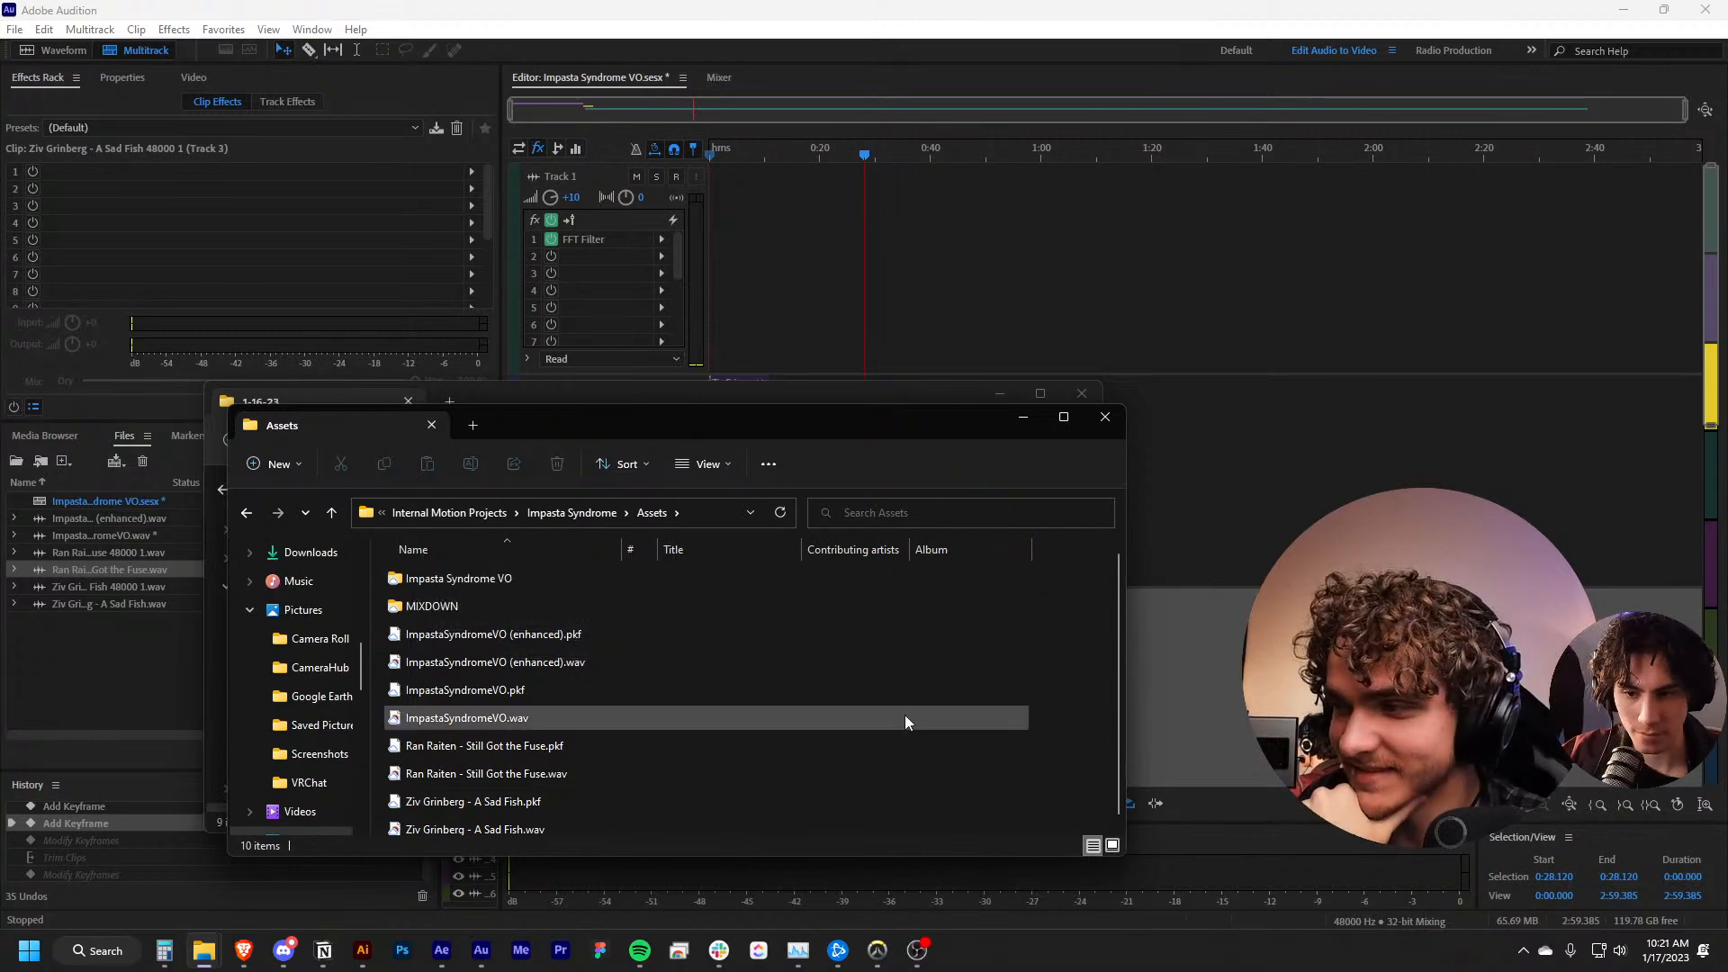
Open the MIXDOWN folder in Assets, widen its Name column and refresh the file list
click(824, 664)
click(691, 726)
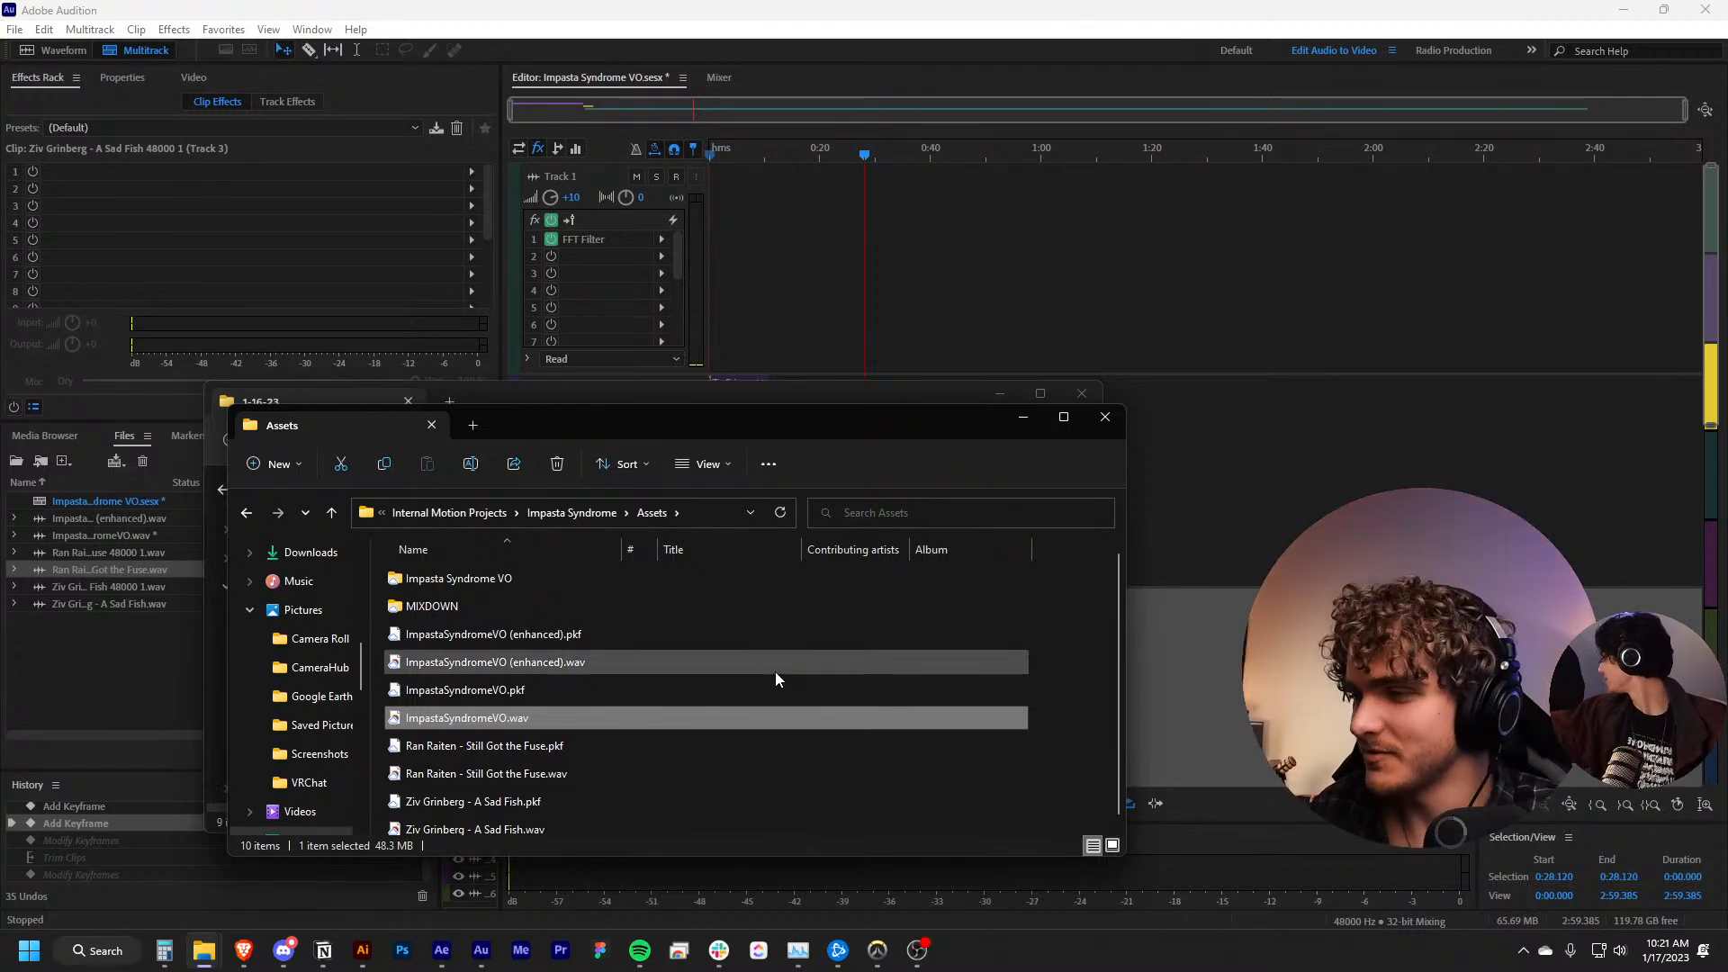
double_click(515, 604)
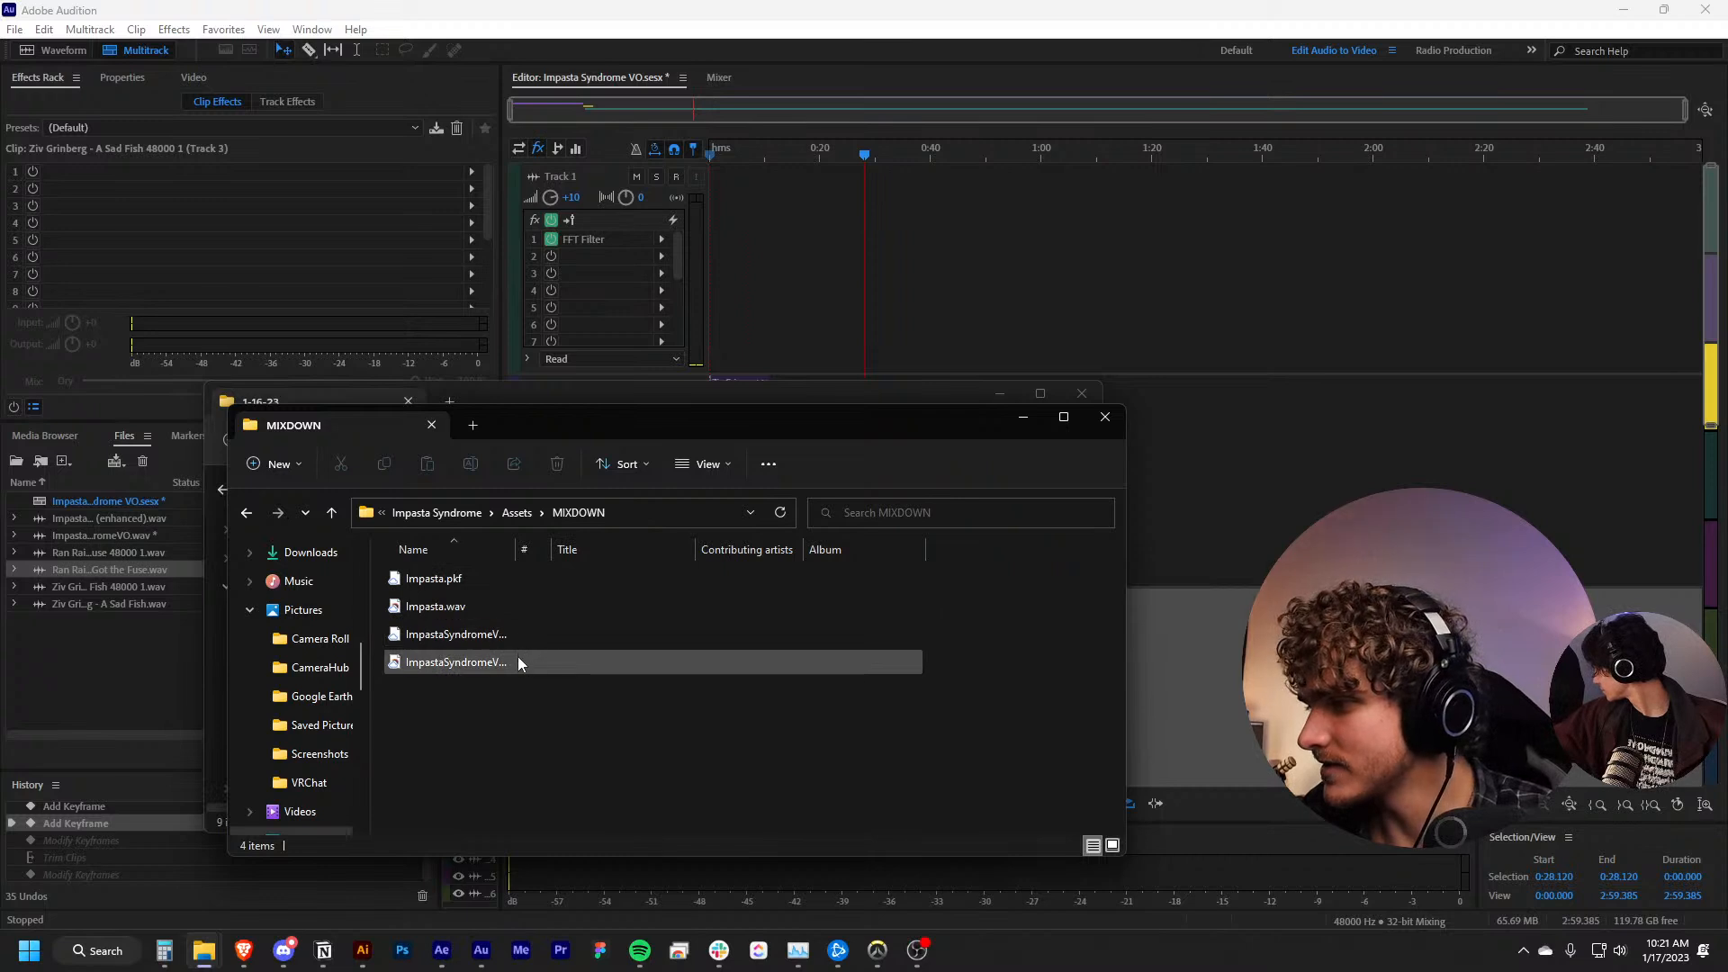
click(505, 608)
drag(511, 552, 654, 553)
click(646, 671)
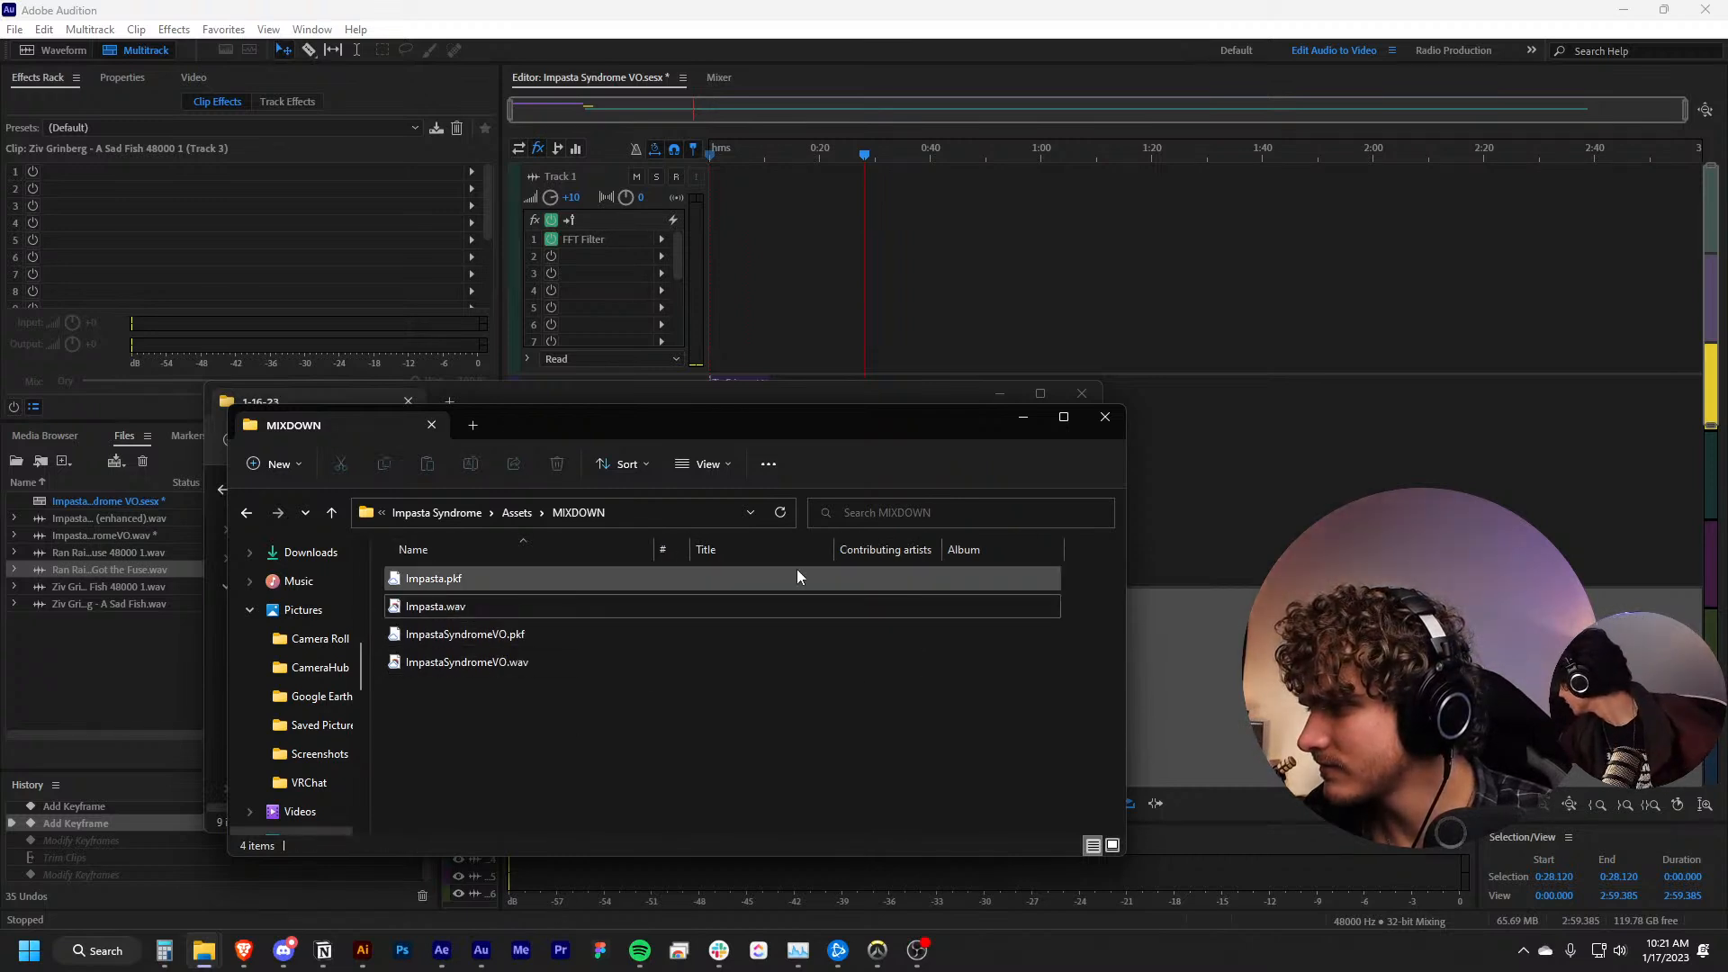
click(781, 512)
Import ImpastaSyndromeVO.wav from MIXDOWN into Audition and place it at the start of Track 1, accepting the converted 48000 Hz copy
click(444, 605)
click(477, 667)
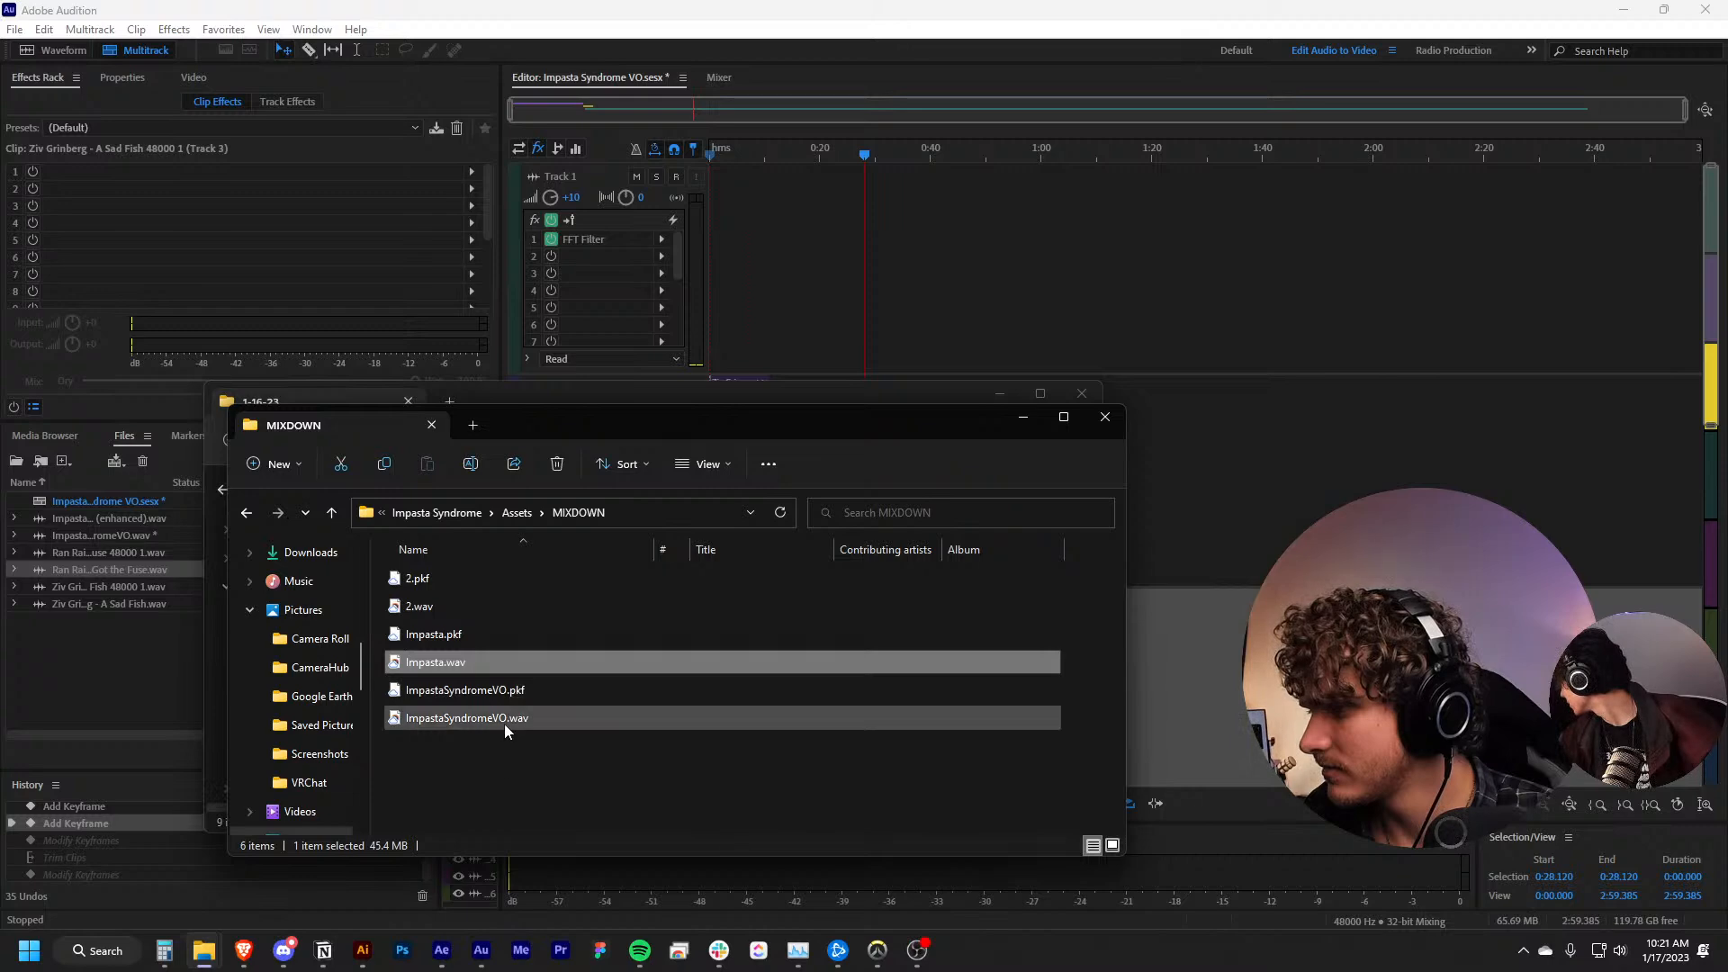
click(551, 717)
drag(556, 717, 112, 656)
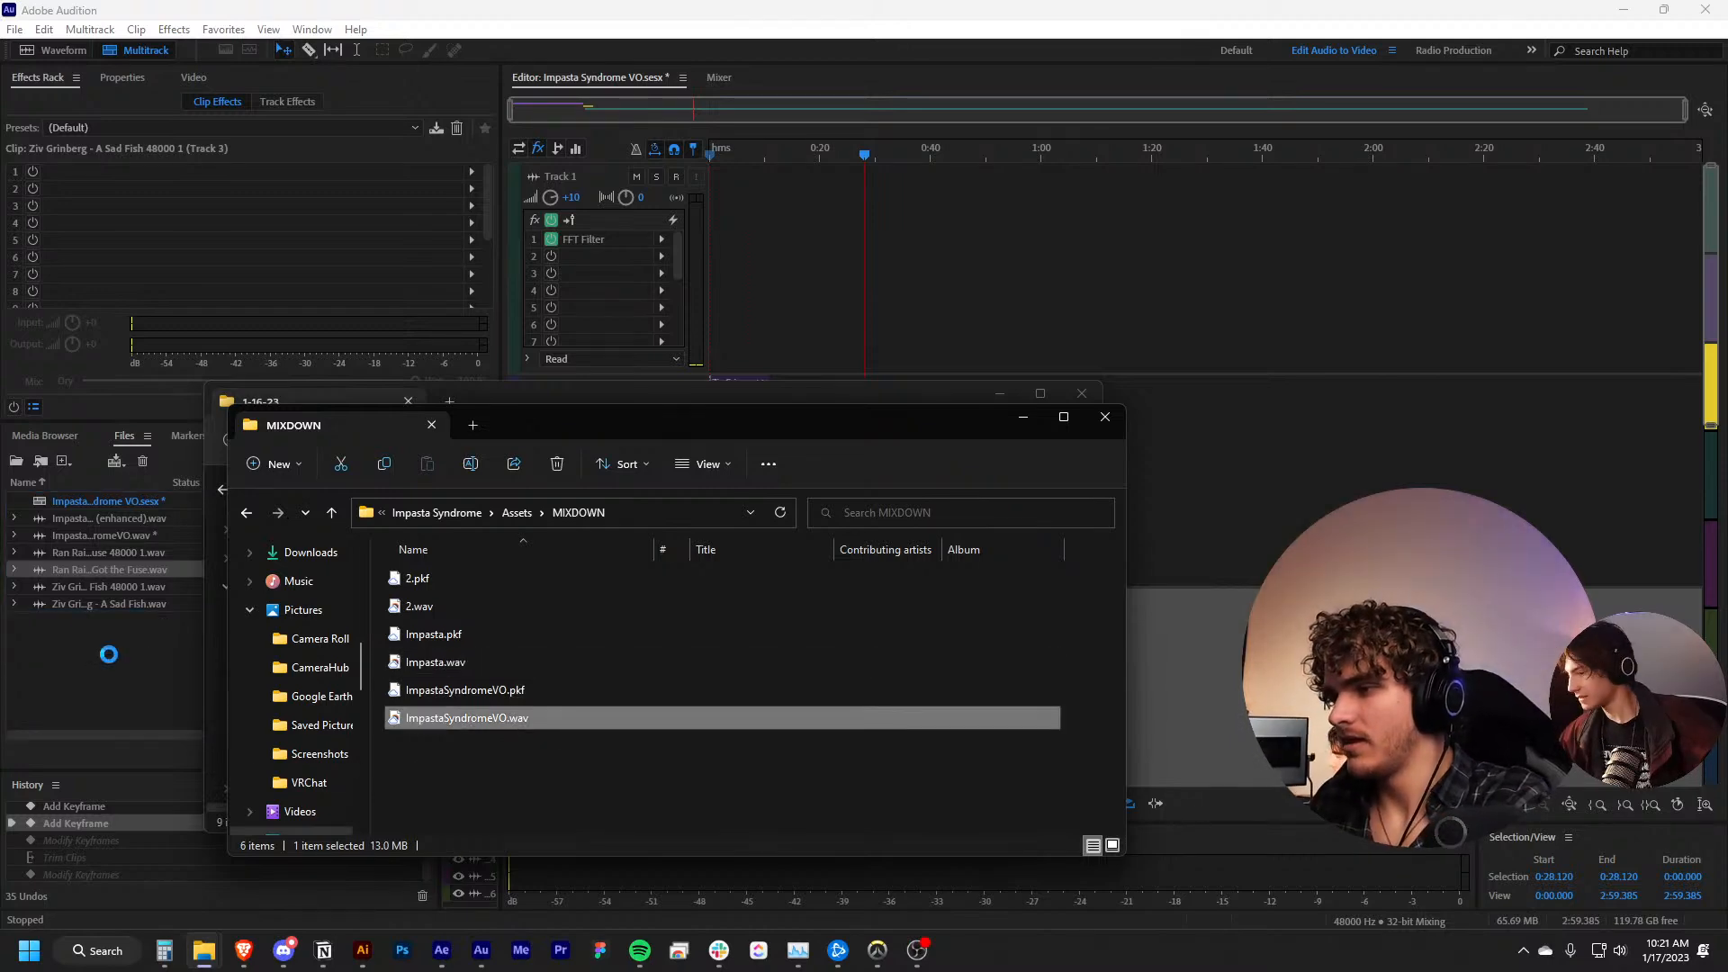
click(112, 656)
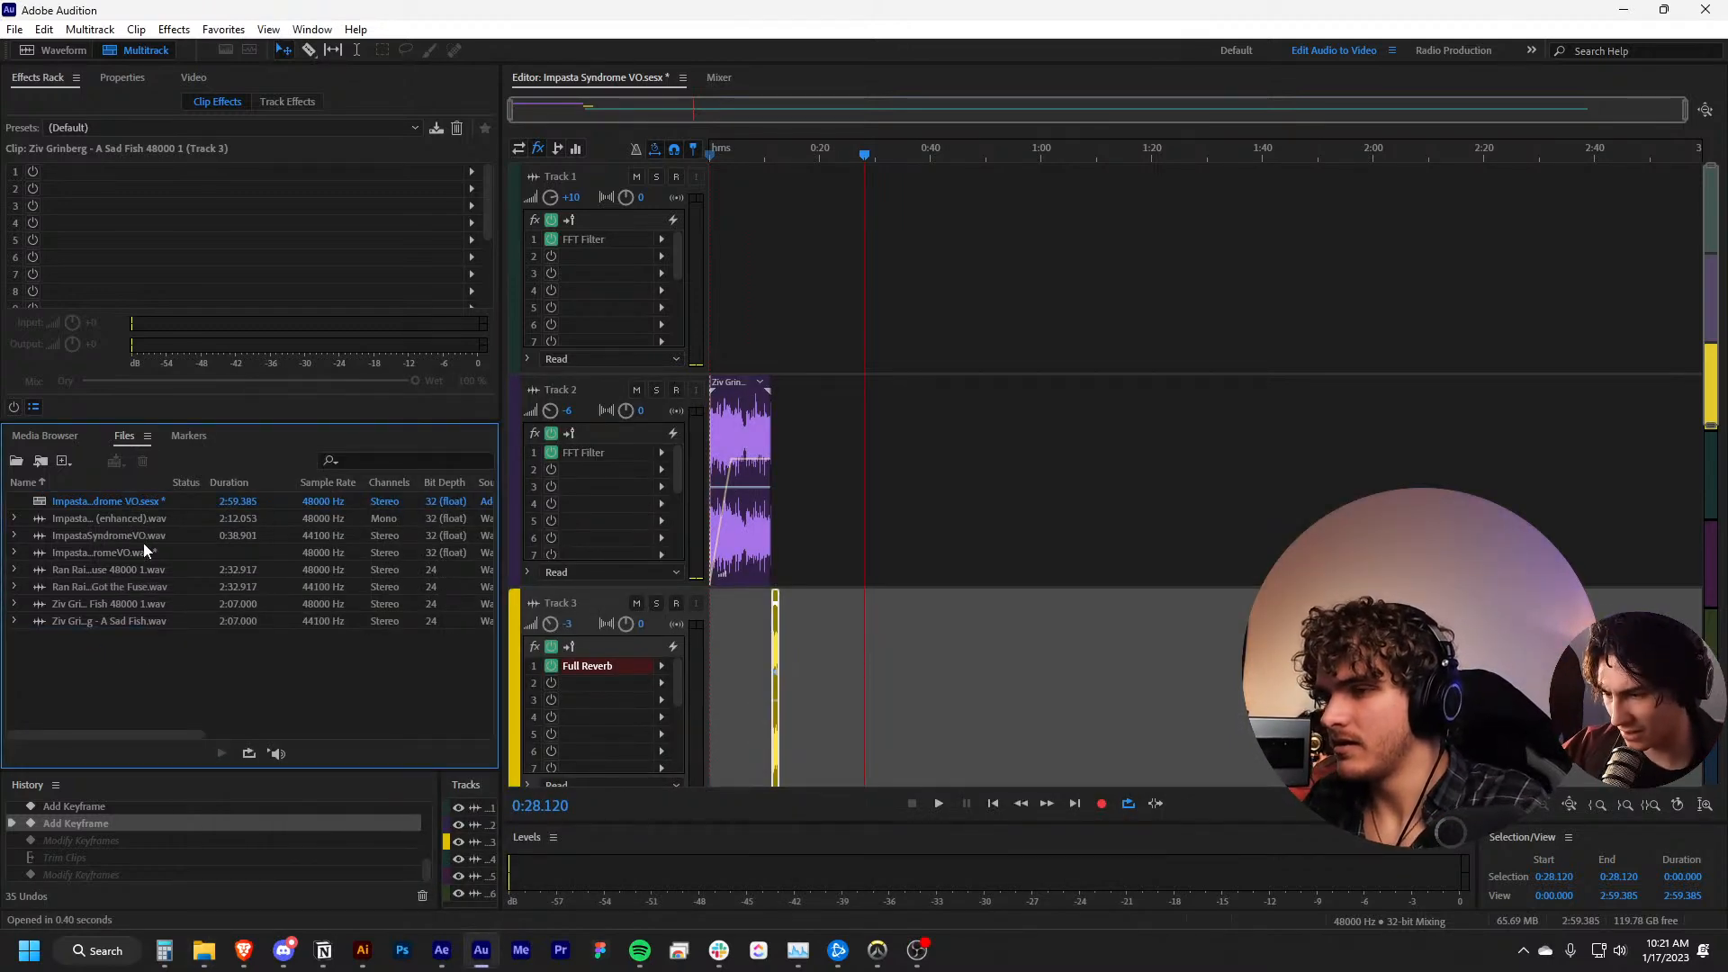
drag(166, 534, 711, 262)
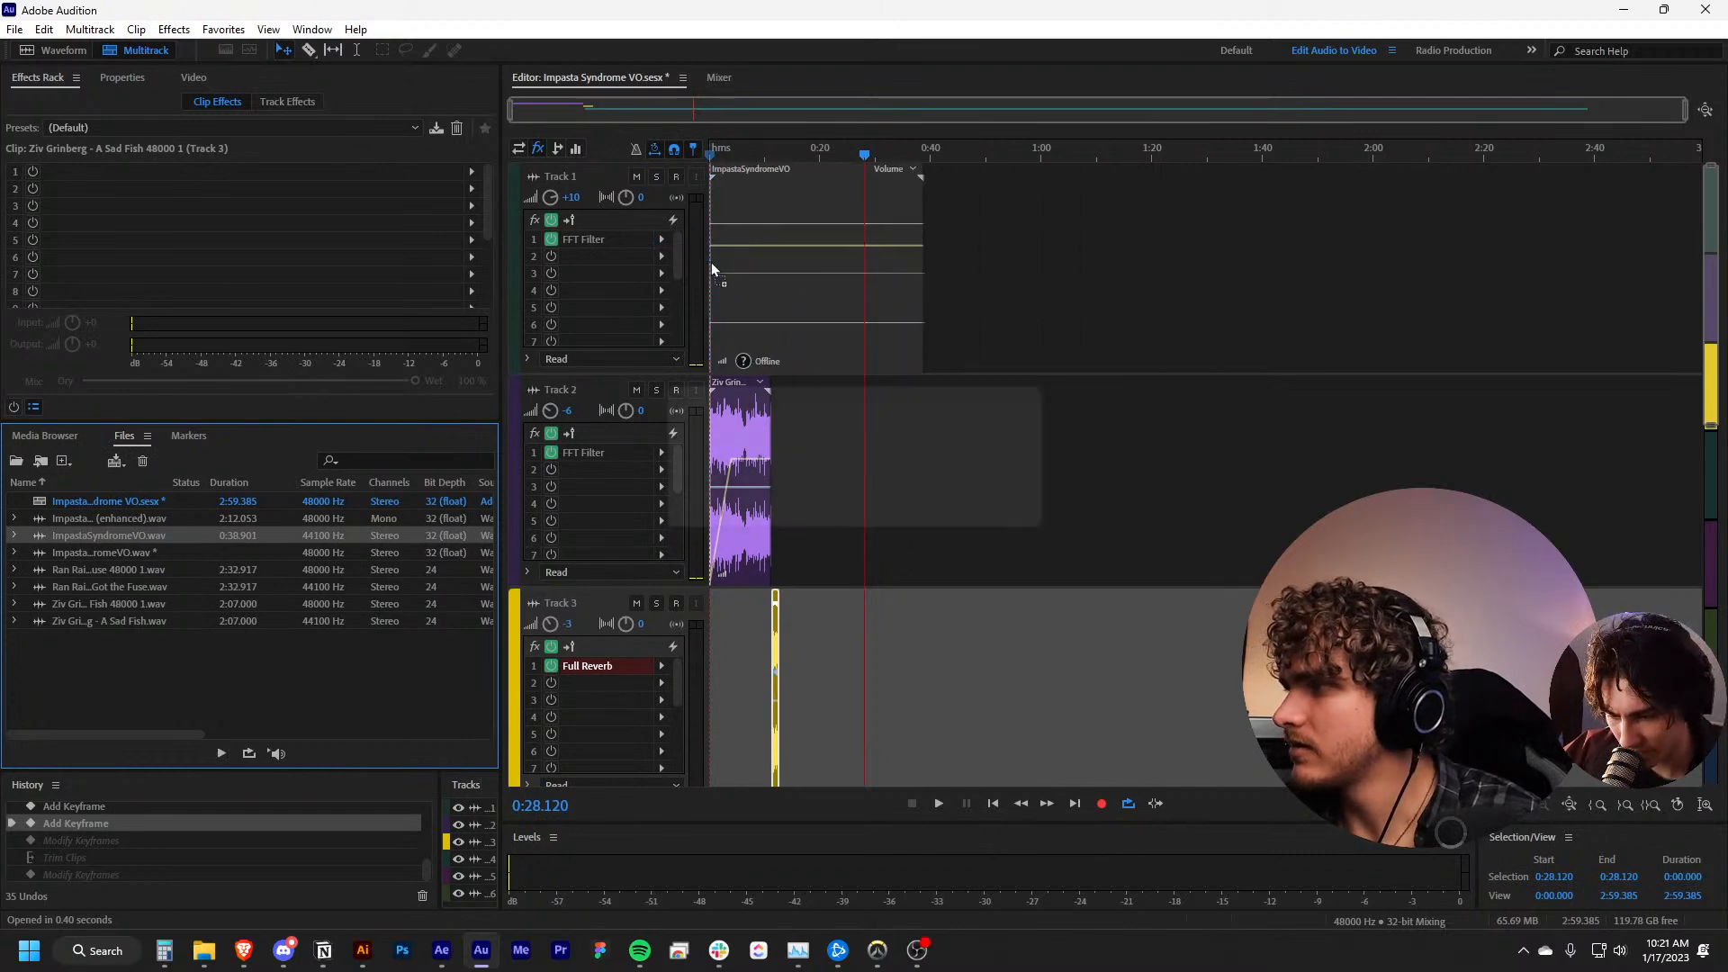
click(981, 516)
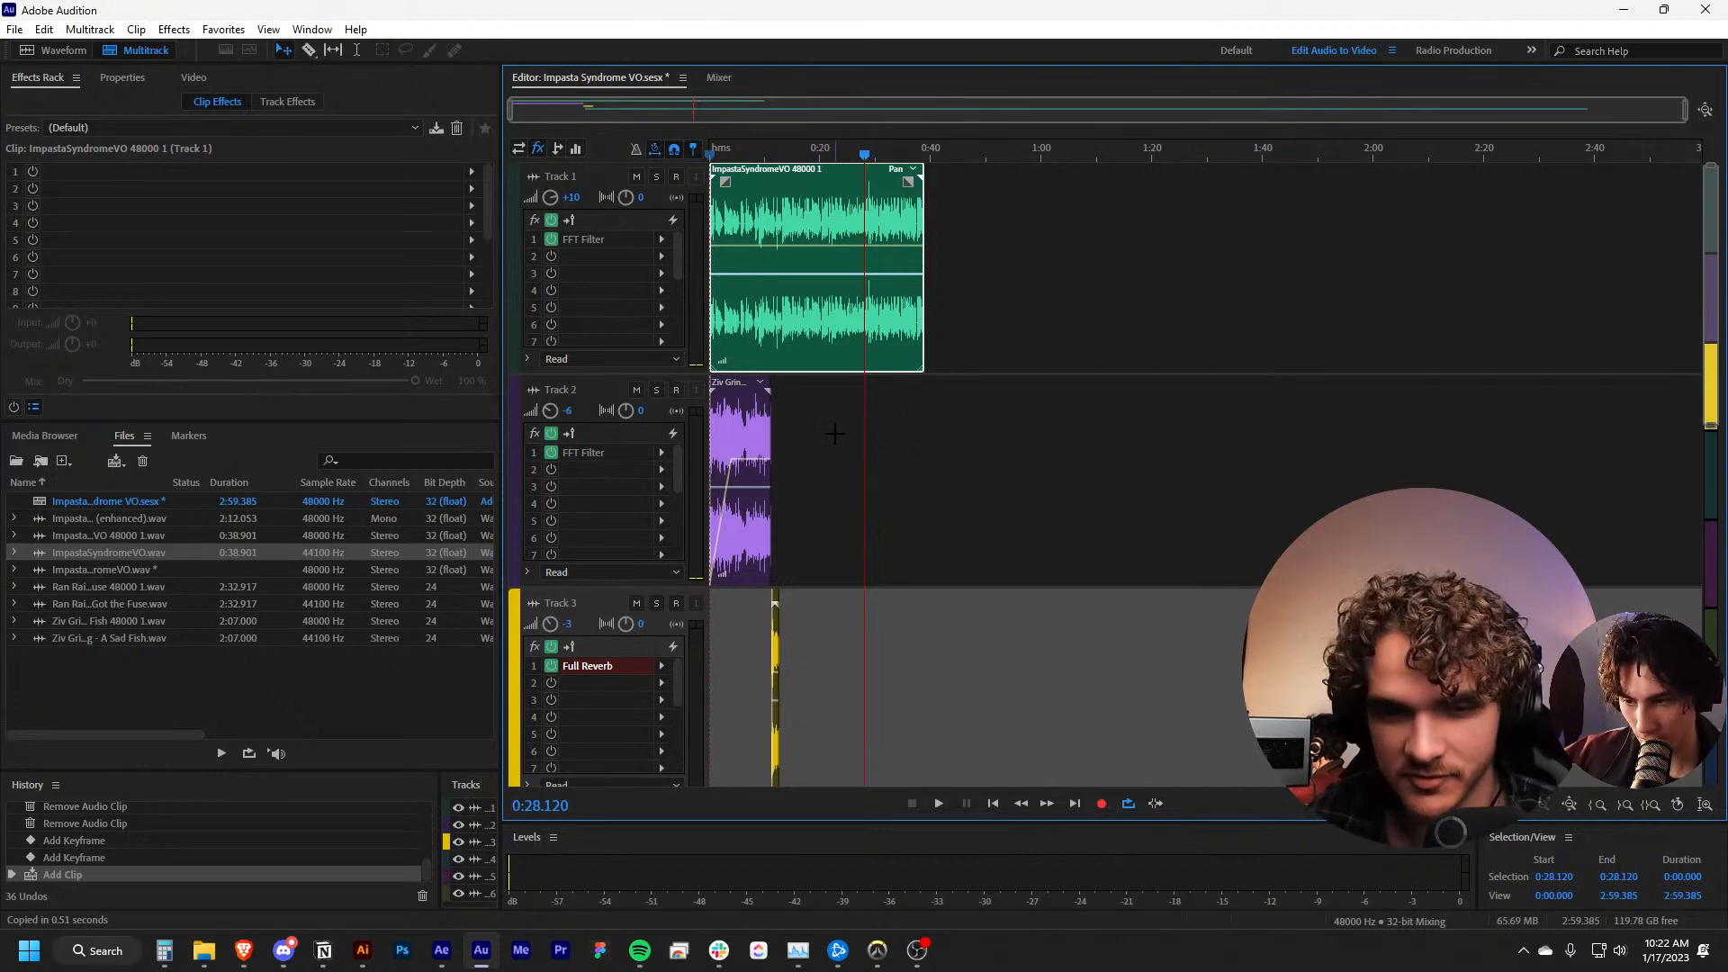
Play the beginning of the multitrack session from 0:00.000 to check the voice-over against the music
scroll(720, 574, down, 2)
scroll(726, 579, up, 2)
drag(746, 151, 601, 159)
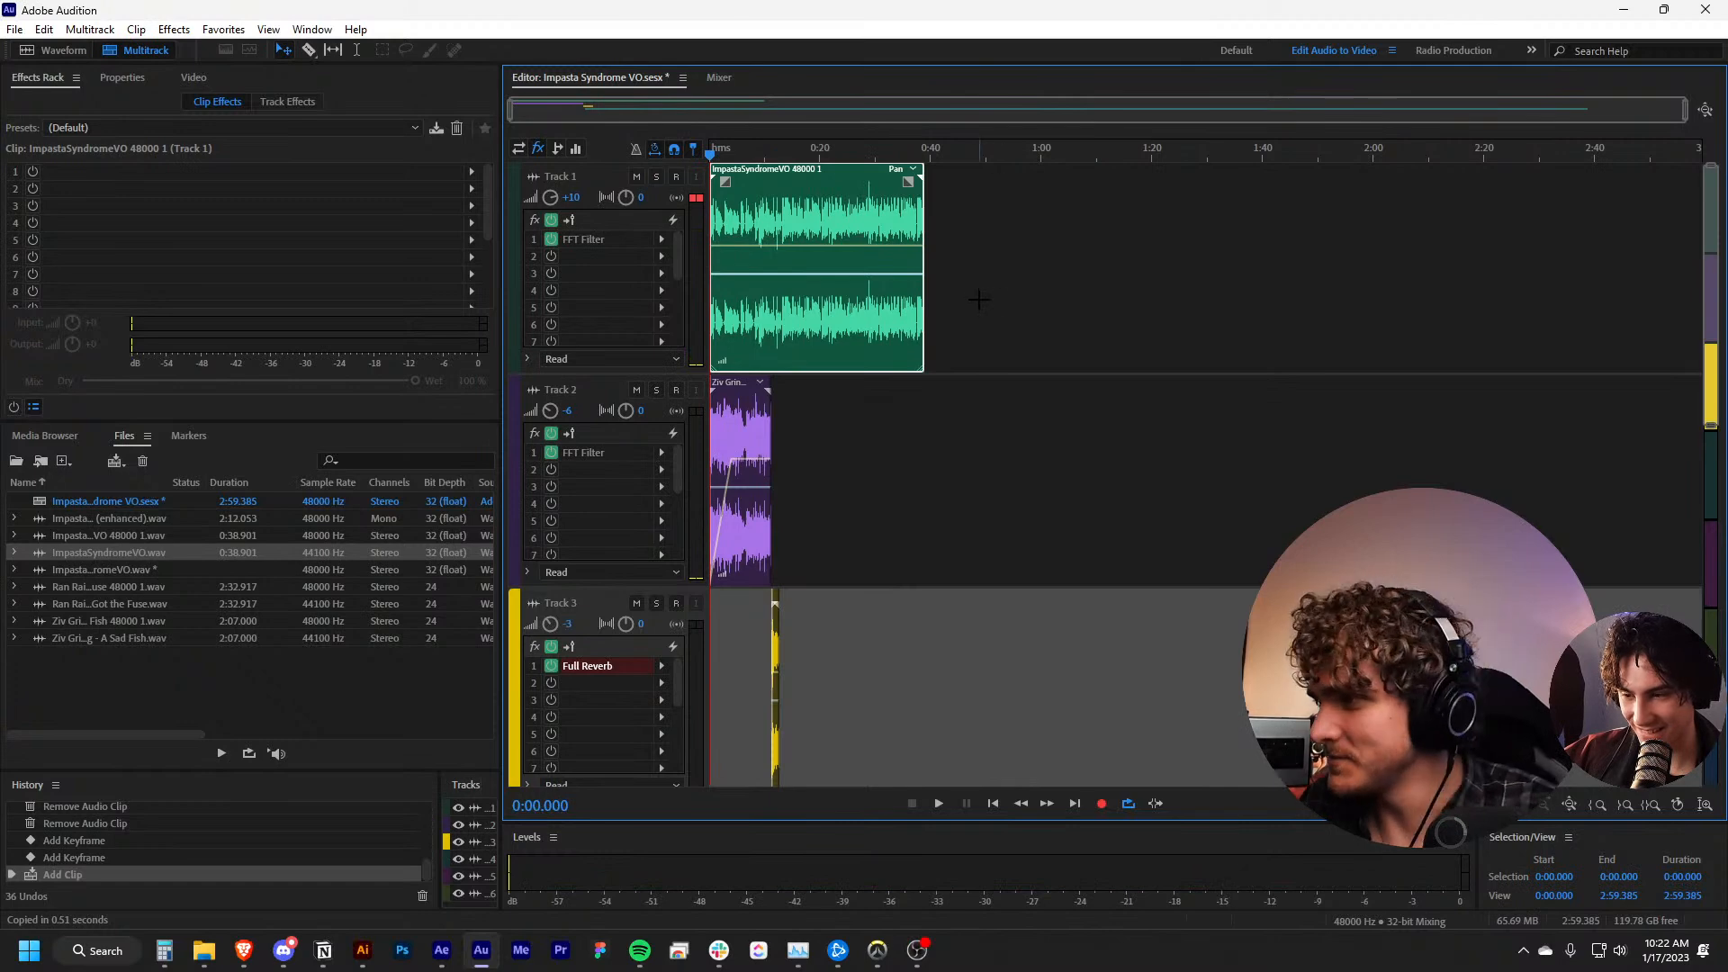
key(space)
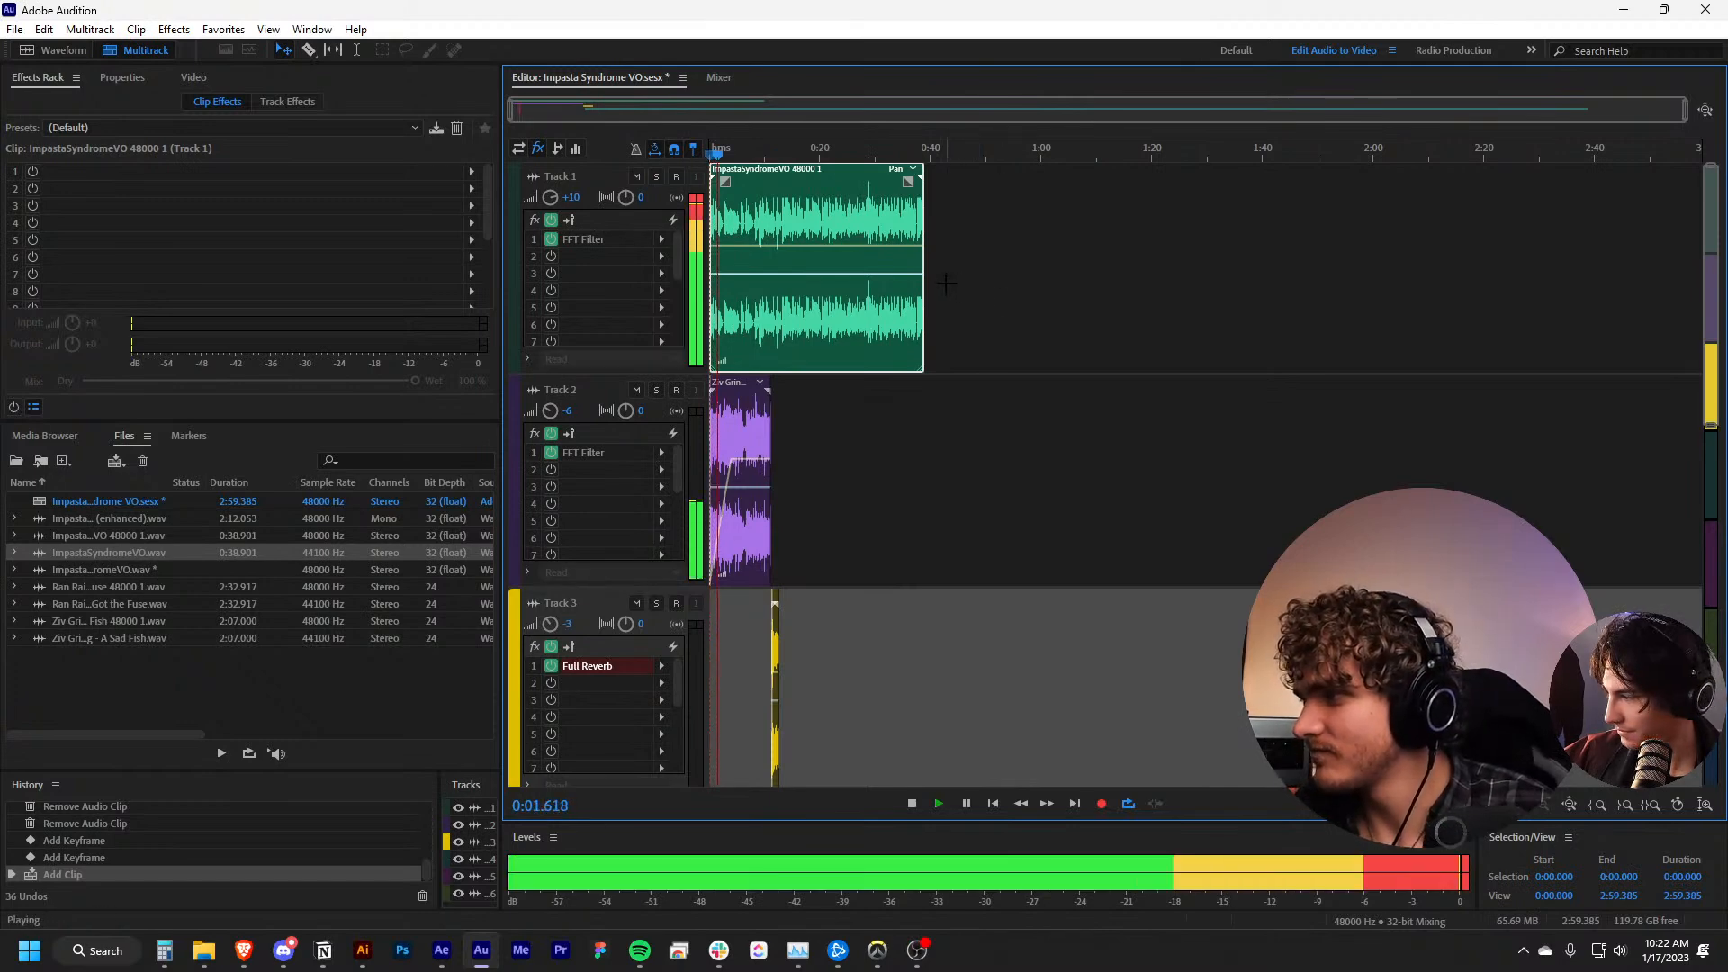
key(space)
Move the ImpastaSyndromeVO clip on Track 1 so that it starts at about 0:01.8
scroll(792, 358, up, 1)
scroll(763, 404, left, 1)
scroll(799, 380, up, 3)
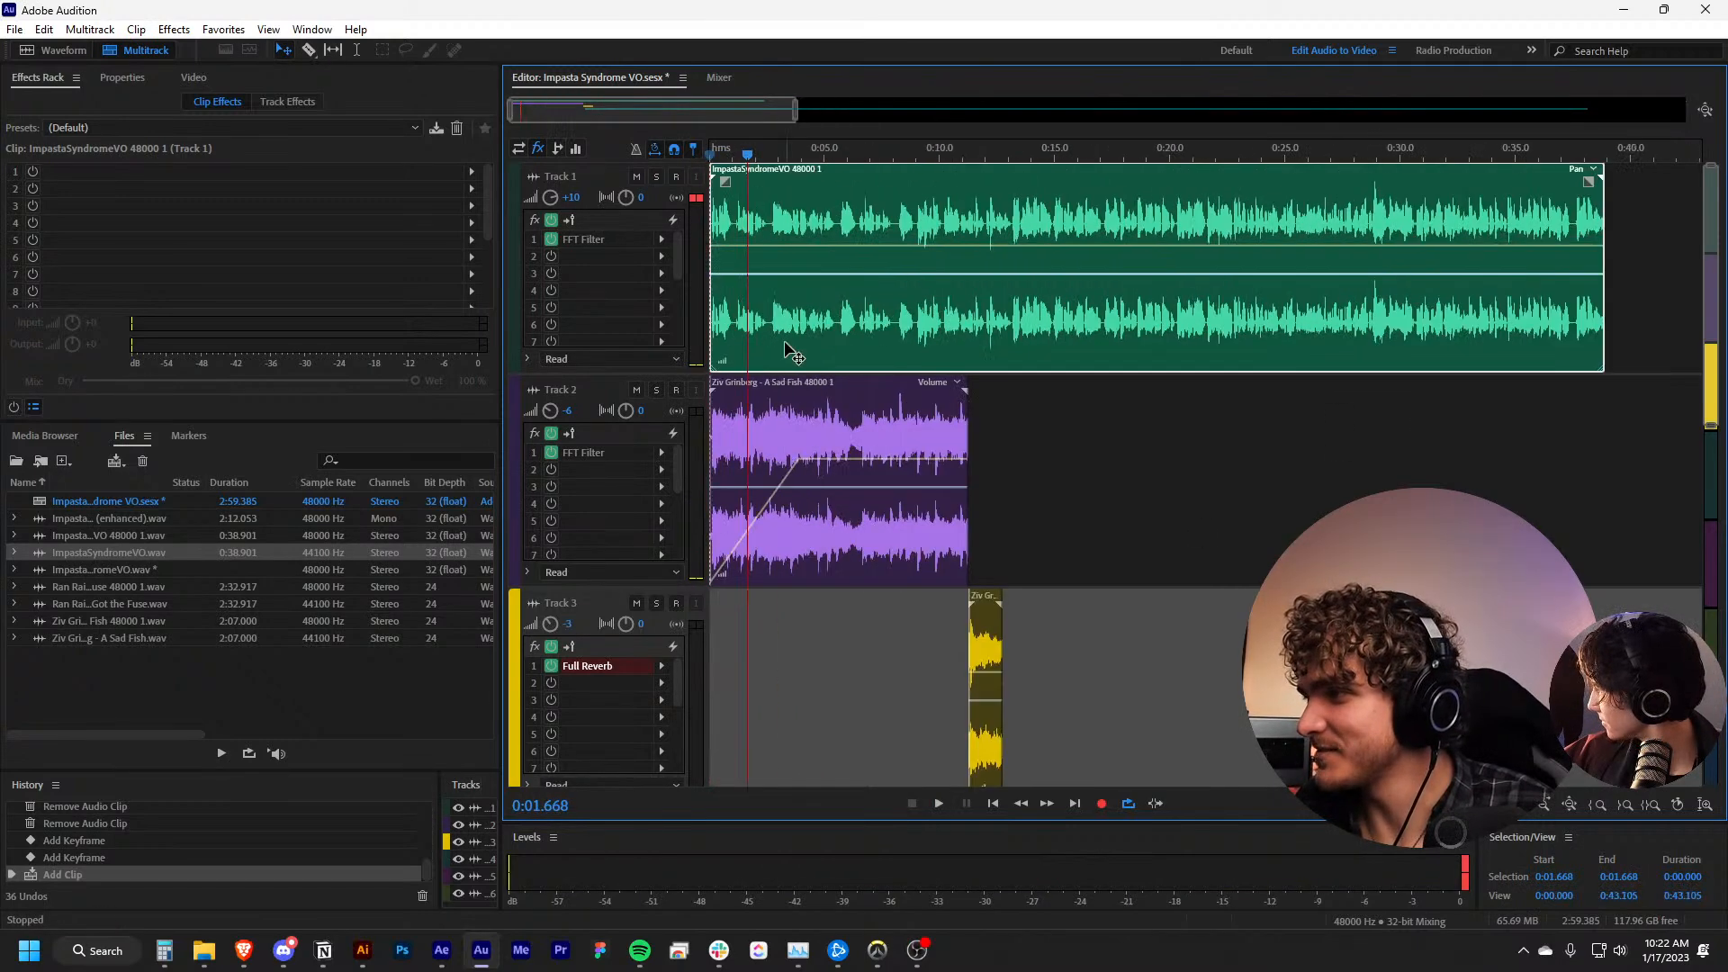
drag(780, 358, 818, 360)
scroll(819, 360, up, 5)
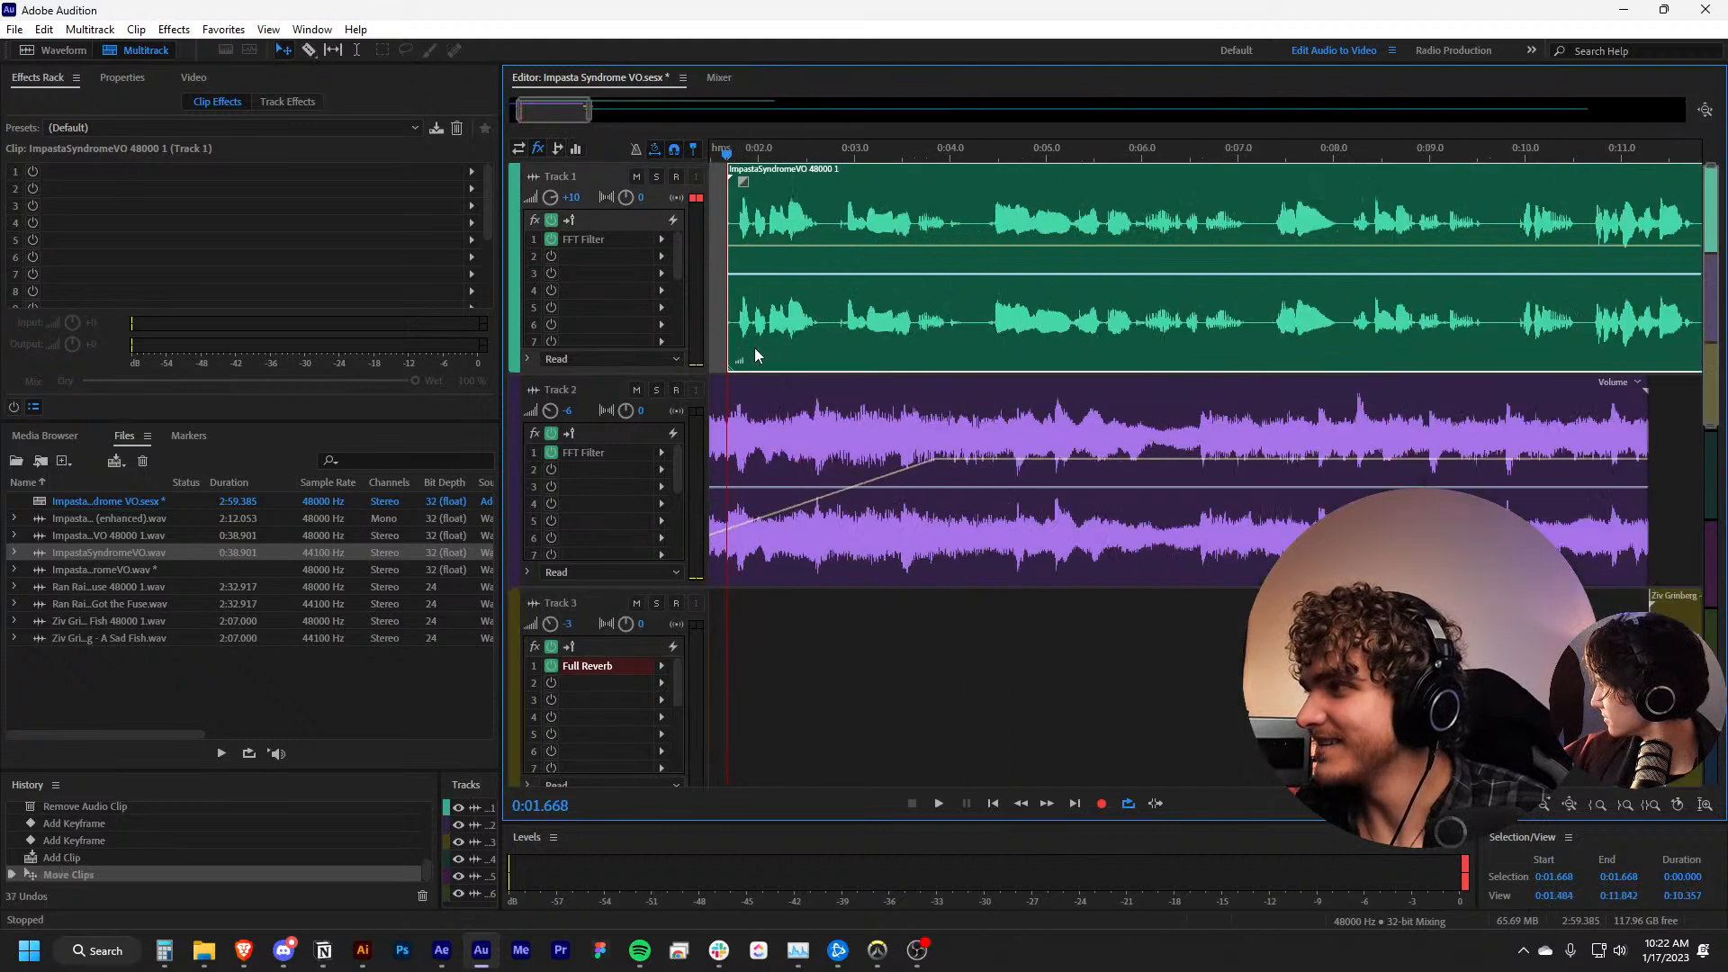
drag(1103, 356, 1130, 355)
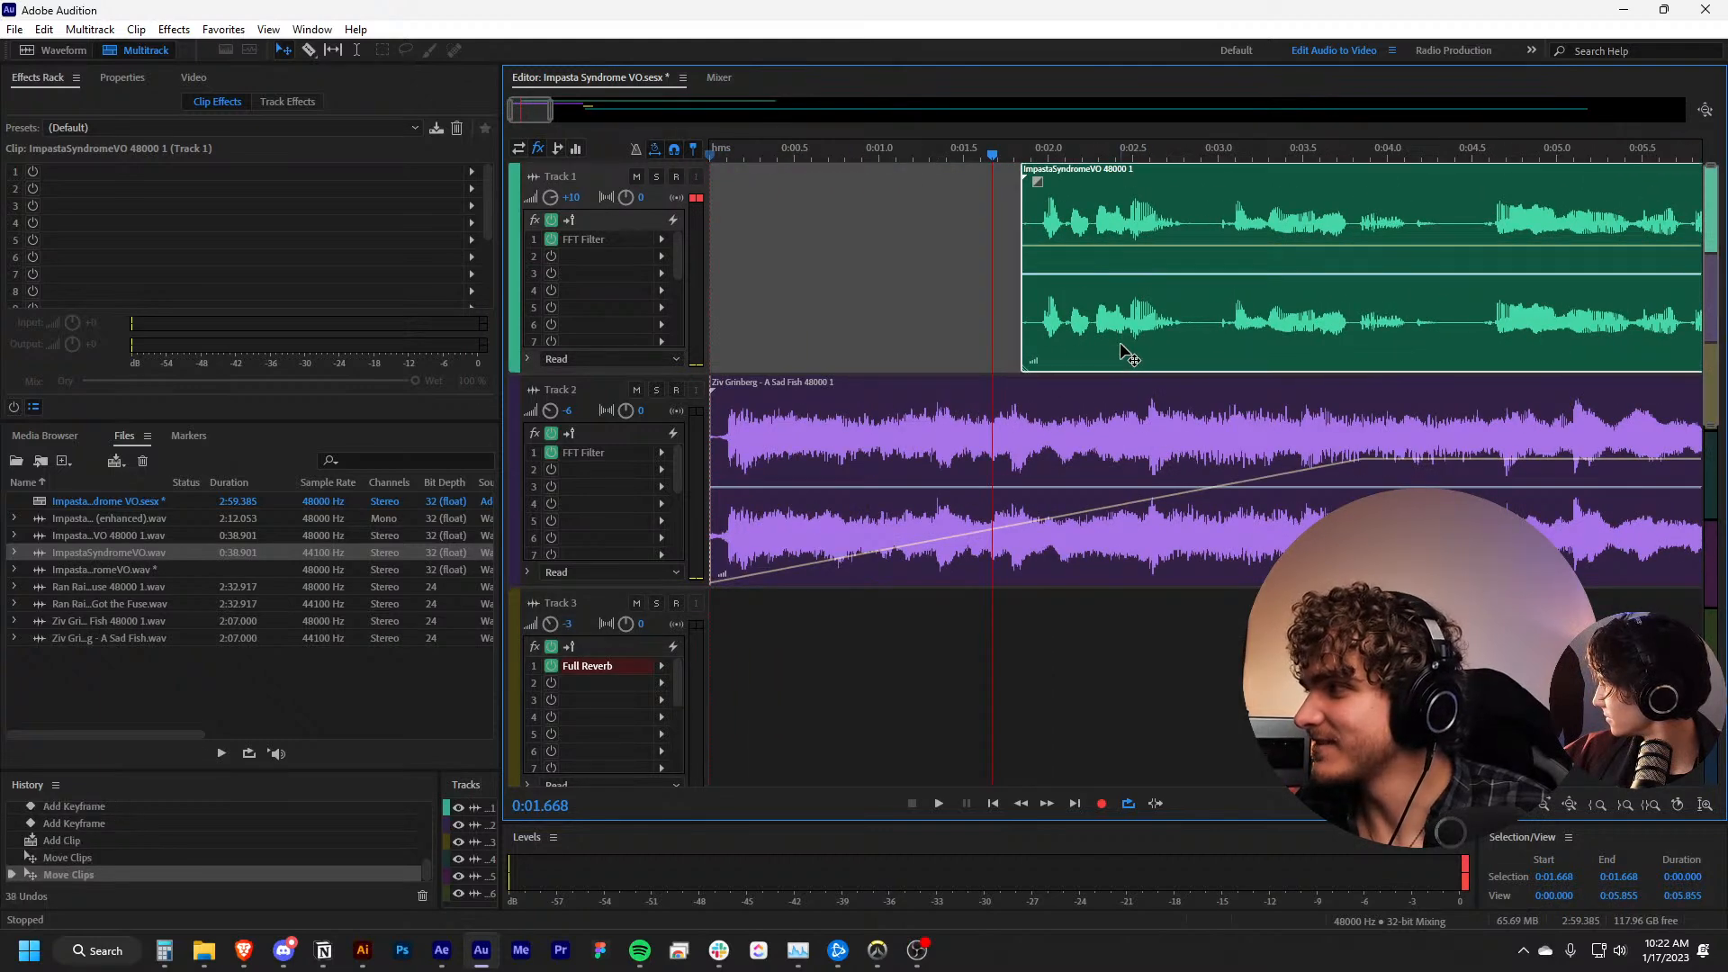
Set Track 1's volume to 0 dB and play the session from the start
click(876, 180)
drag(863, 158, 656, 158)
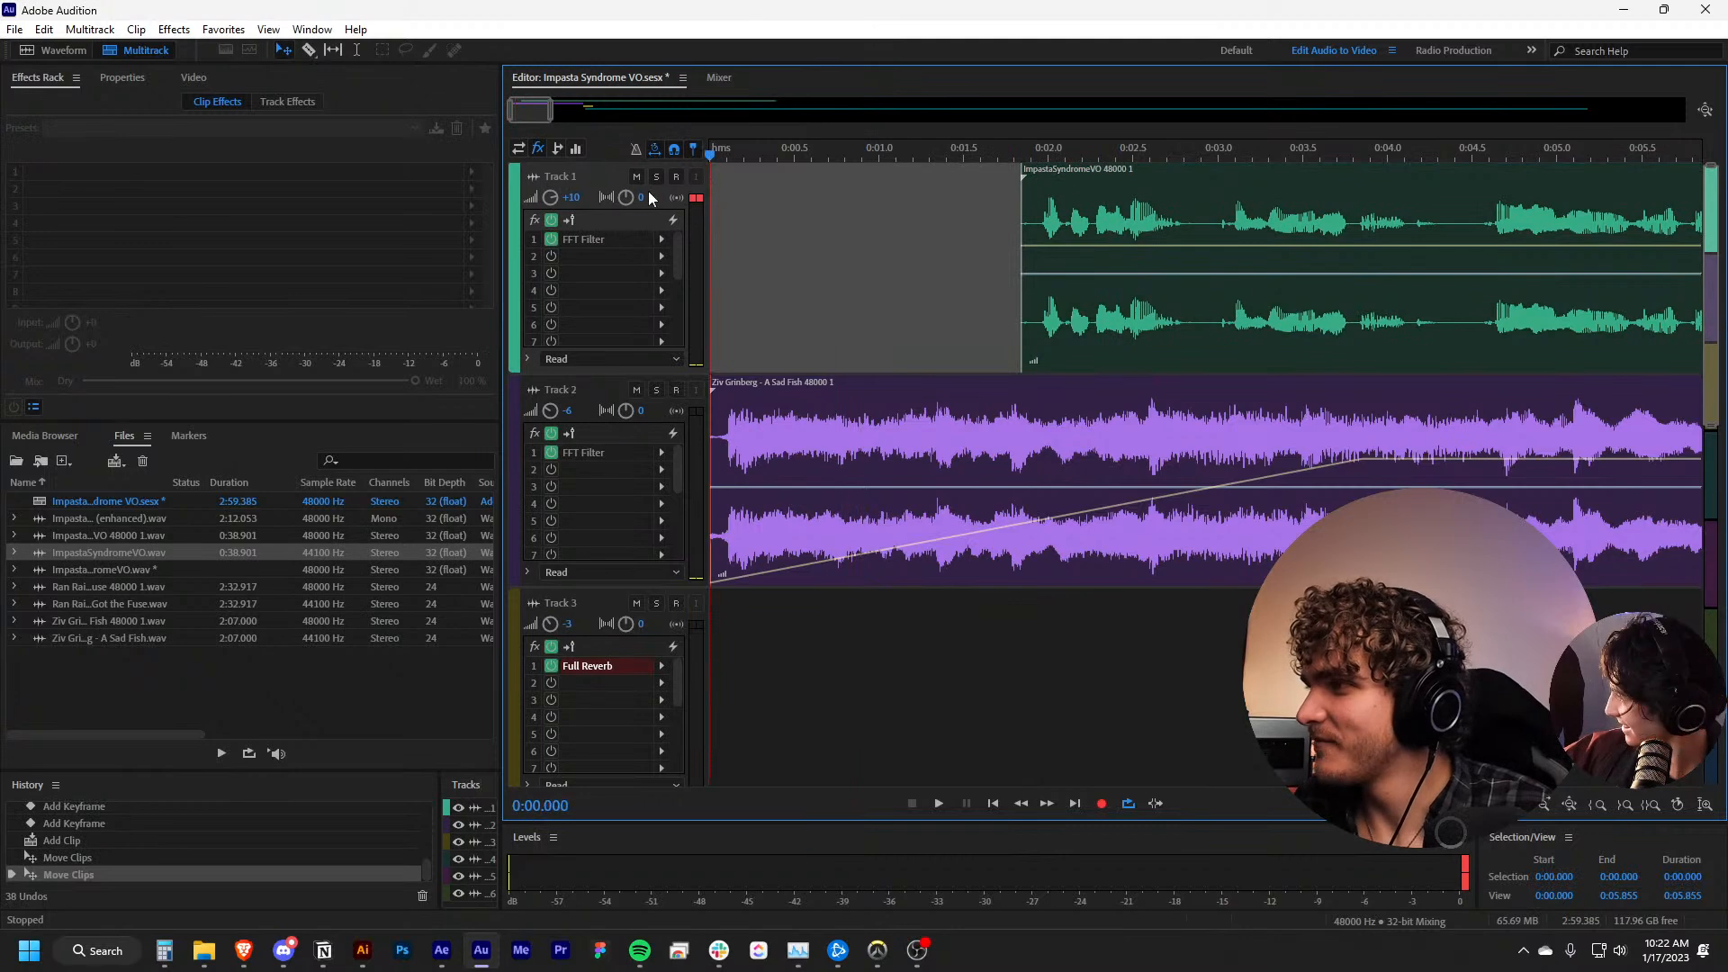
click(578, 196)
text(-)
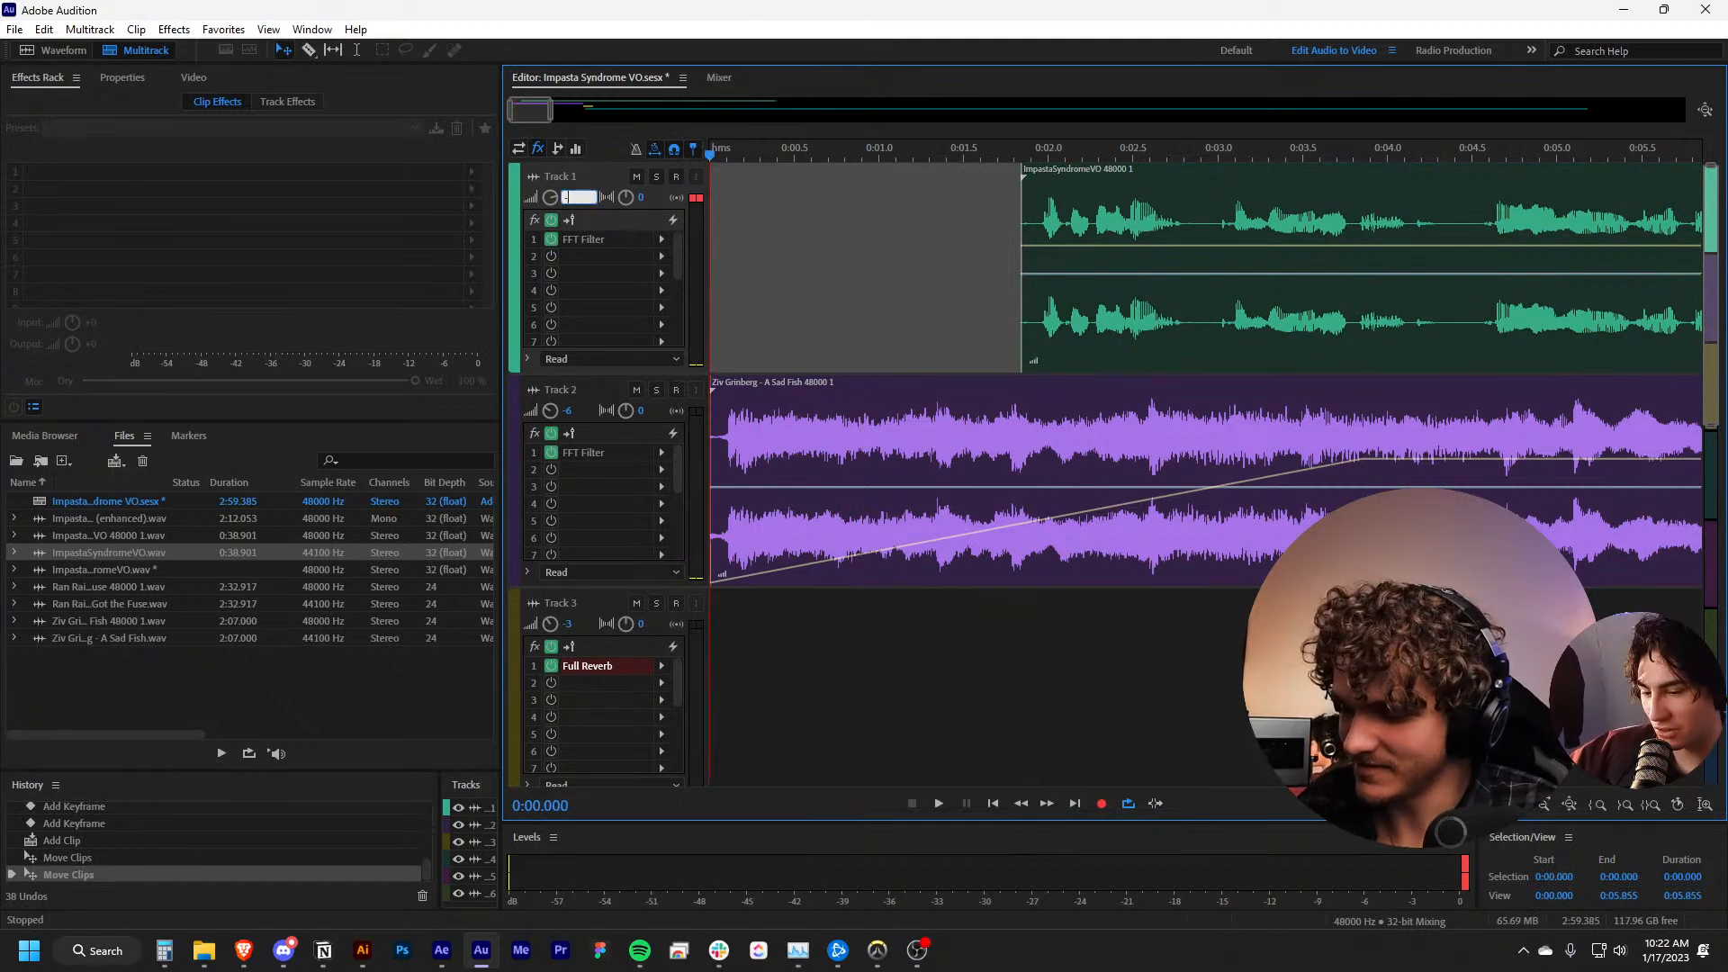
key(Return)
key(alt+Tab)
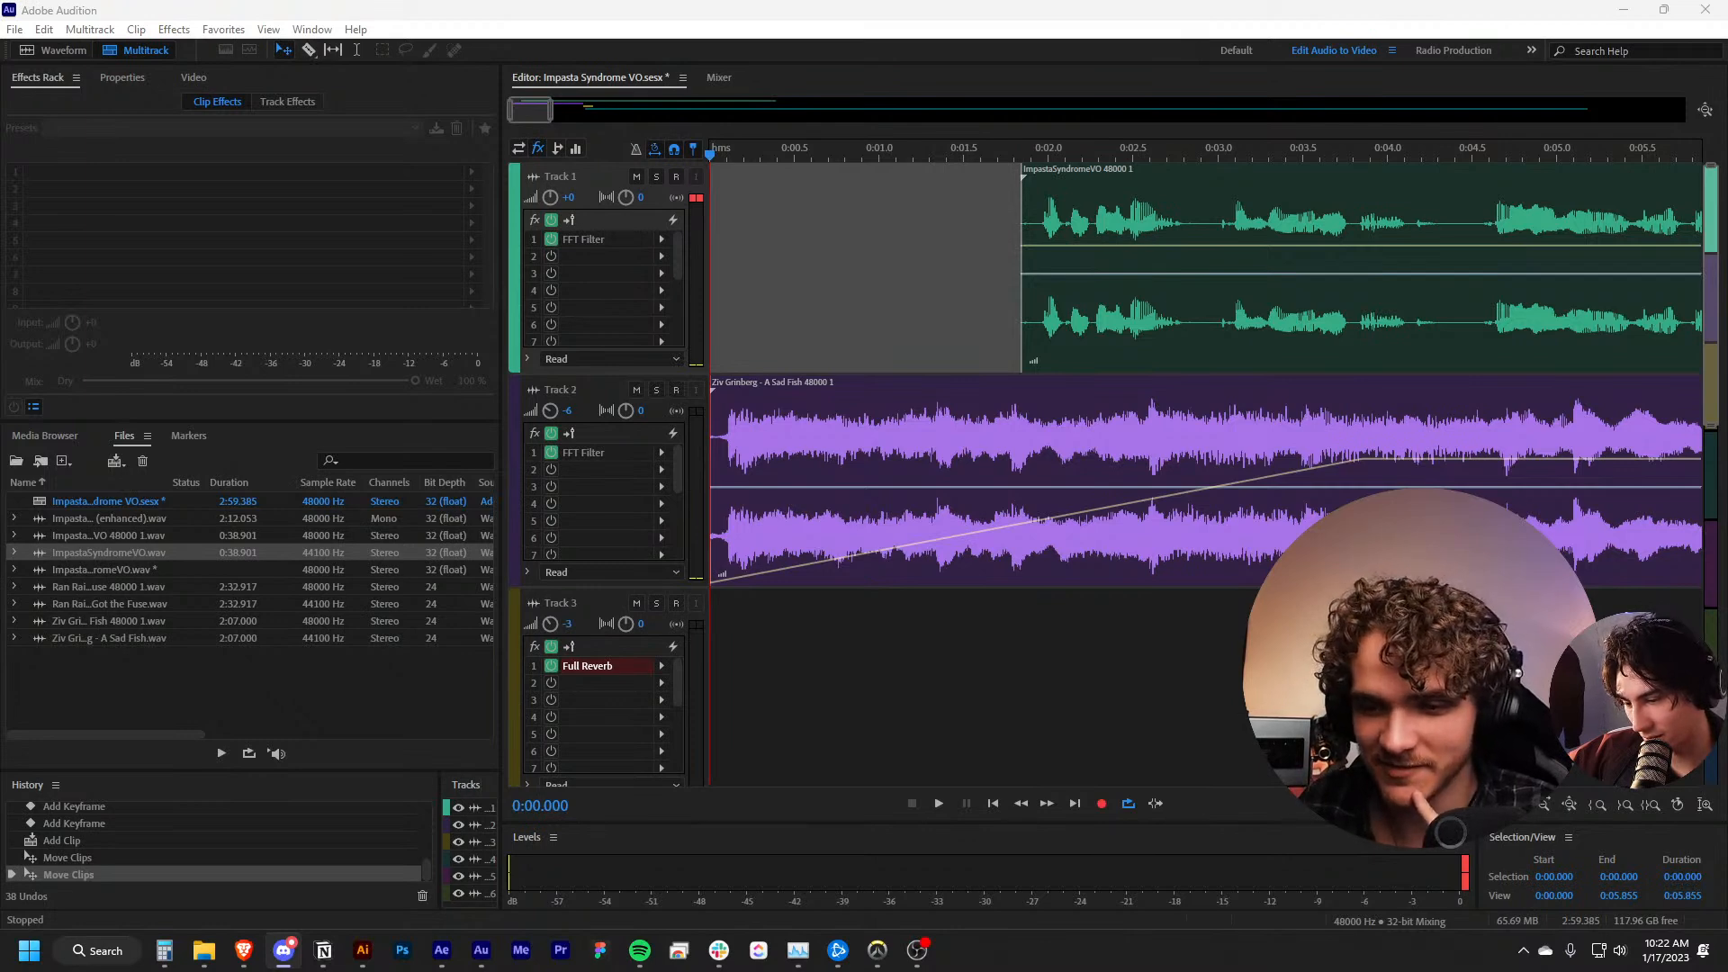
click(568, 197)
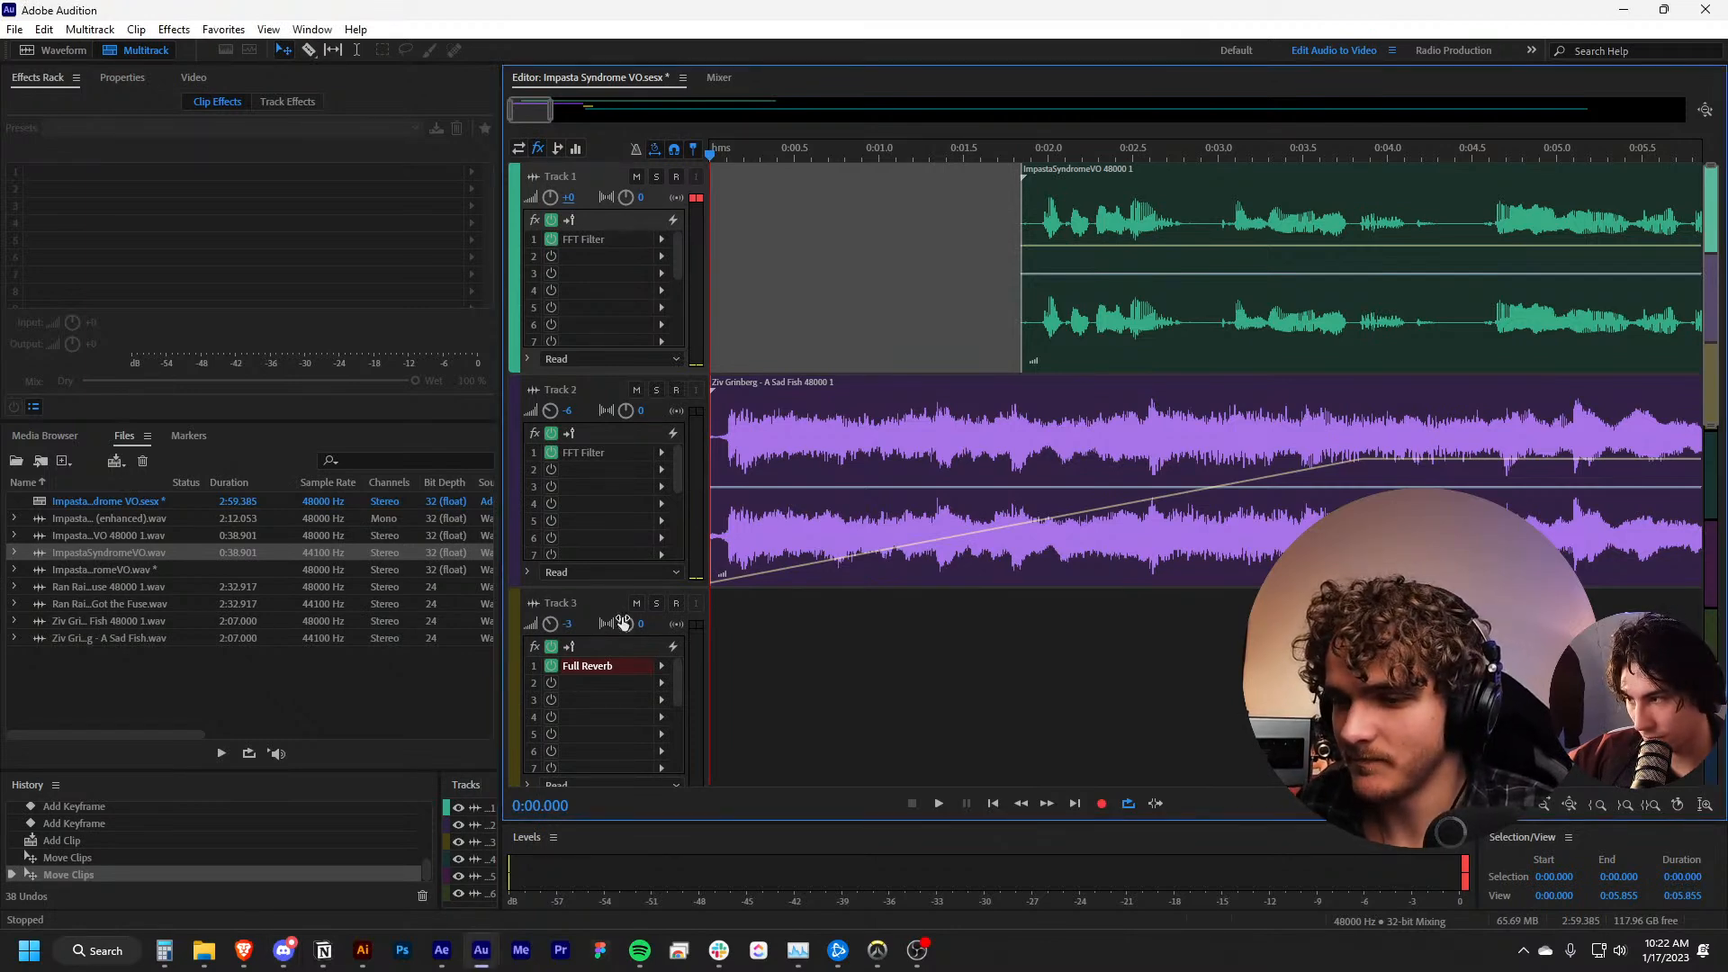
click(829, 701)
key(space)
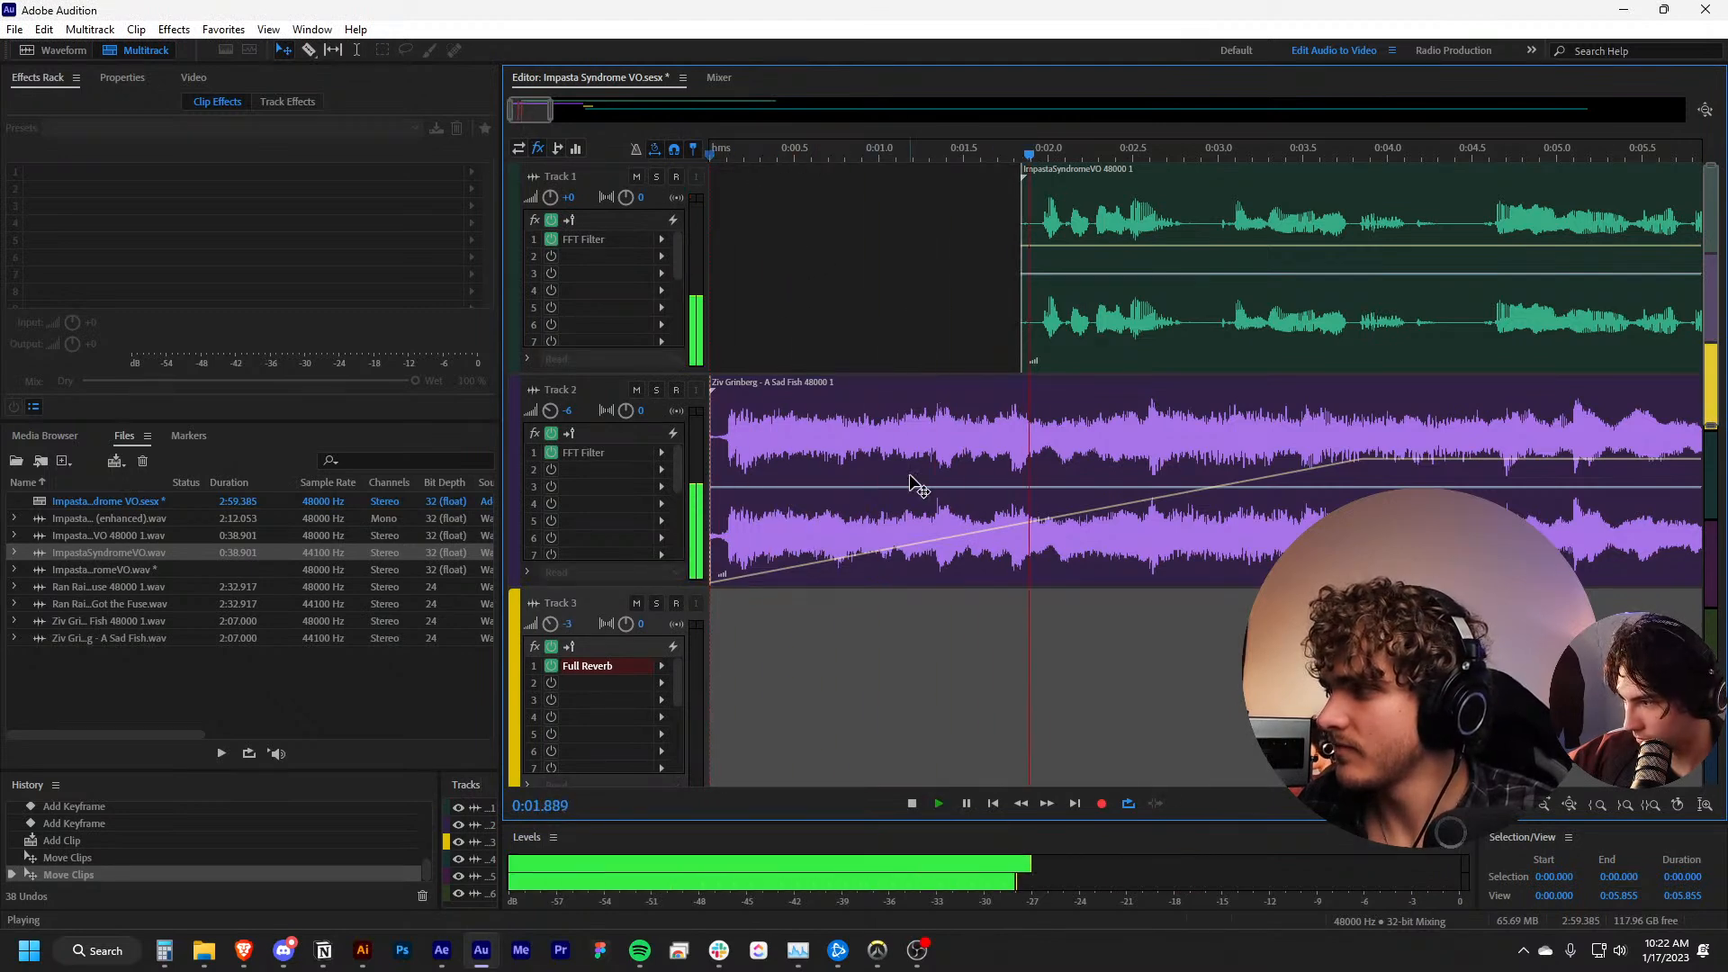
Set Track 1's volume to +6 dB and play the voice-over entry from about 0:01.2
scroll(906, 489, down, 1)
scroll(1092, 401, down, 2)
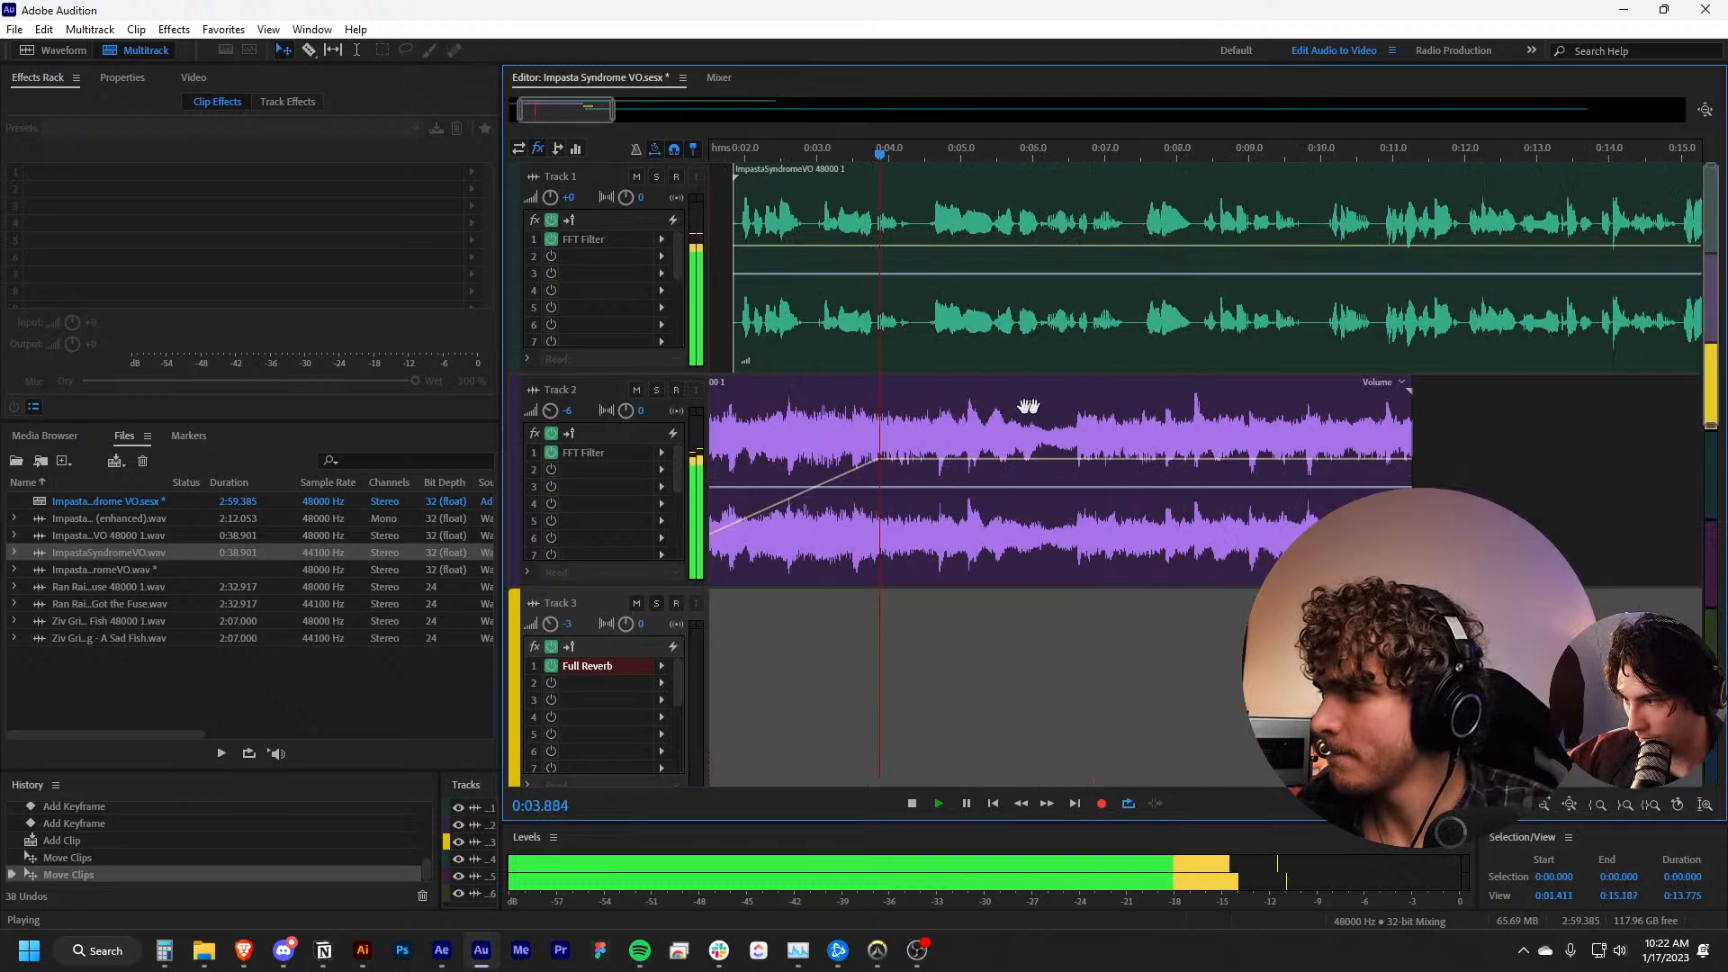
key(space)
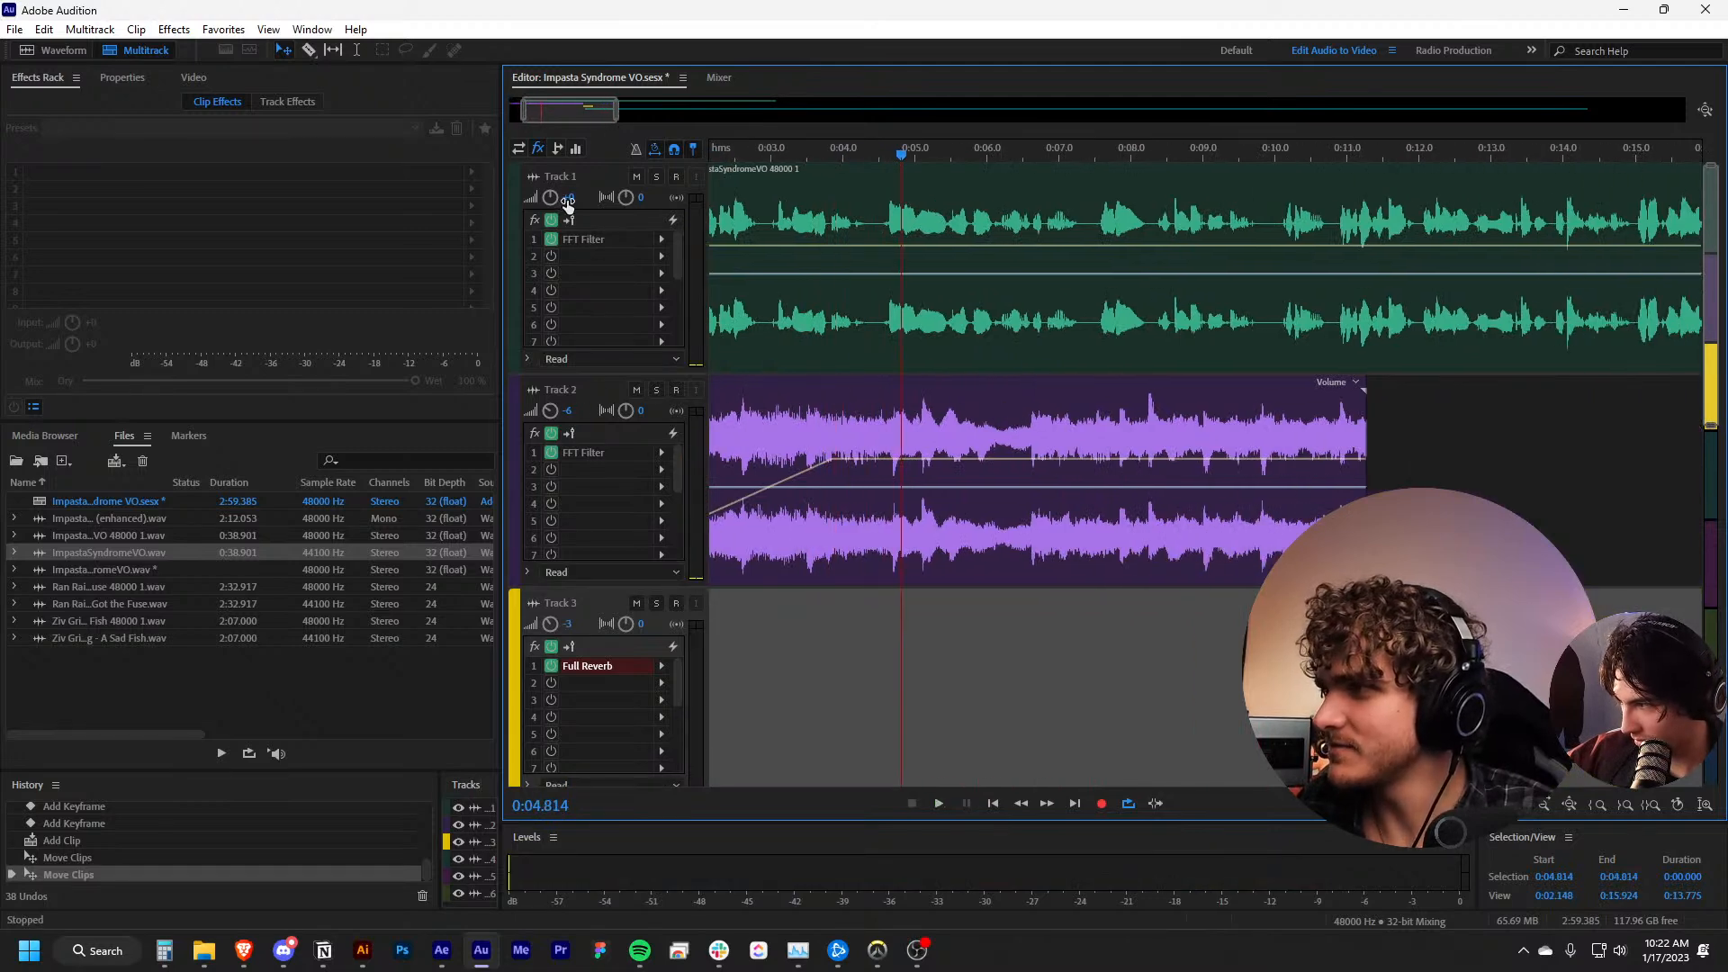
click(567, 198)
drag(791, 154, 794, 225)
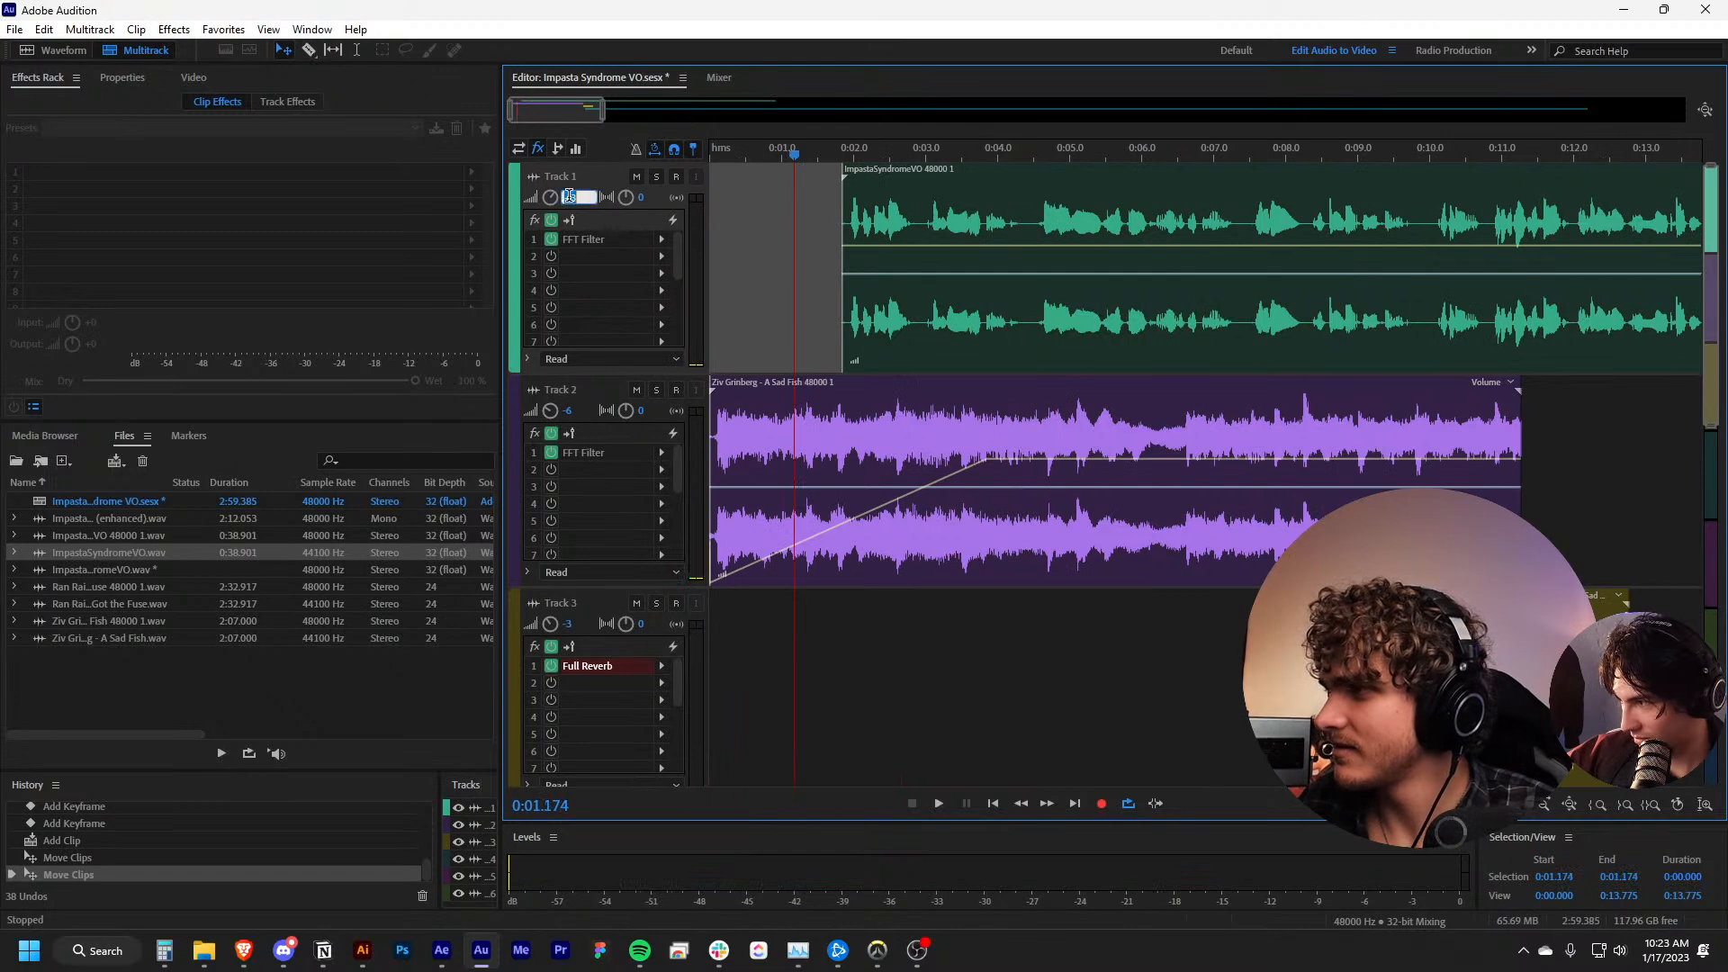
key(space)
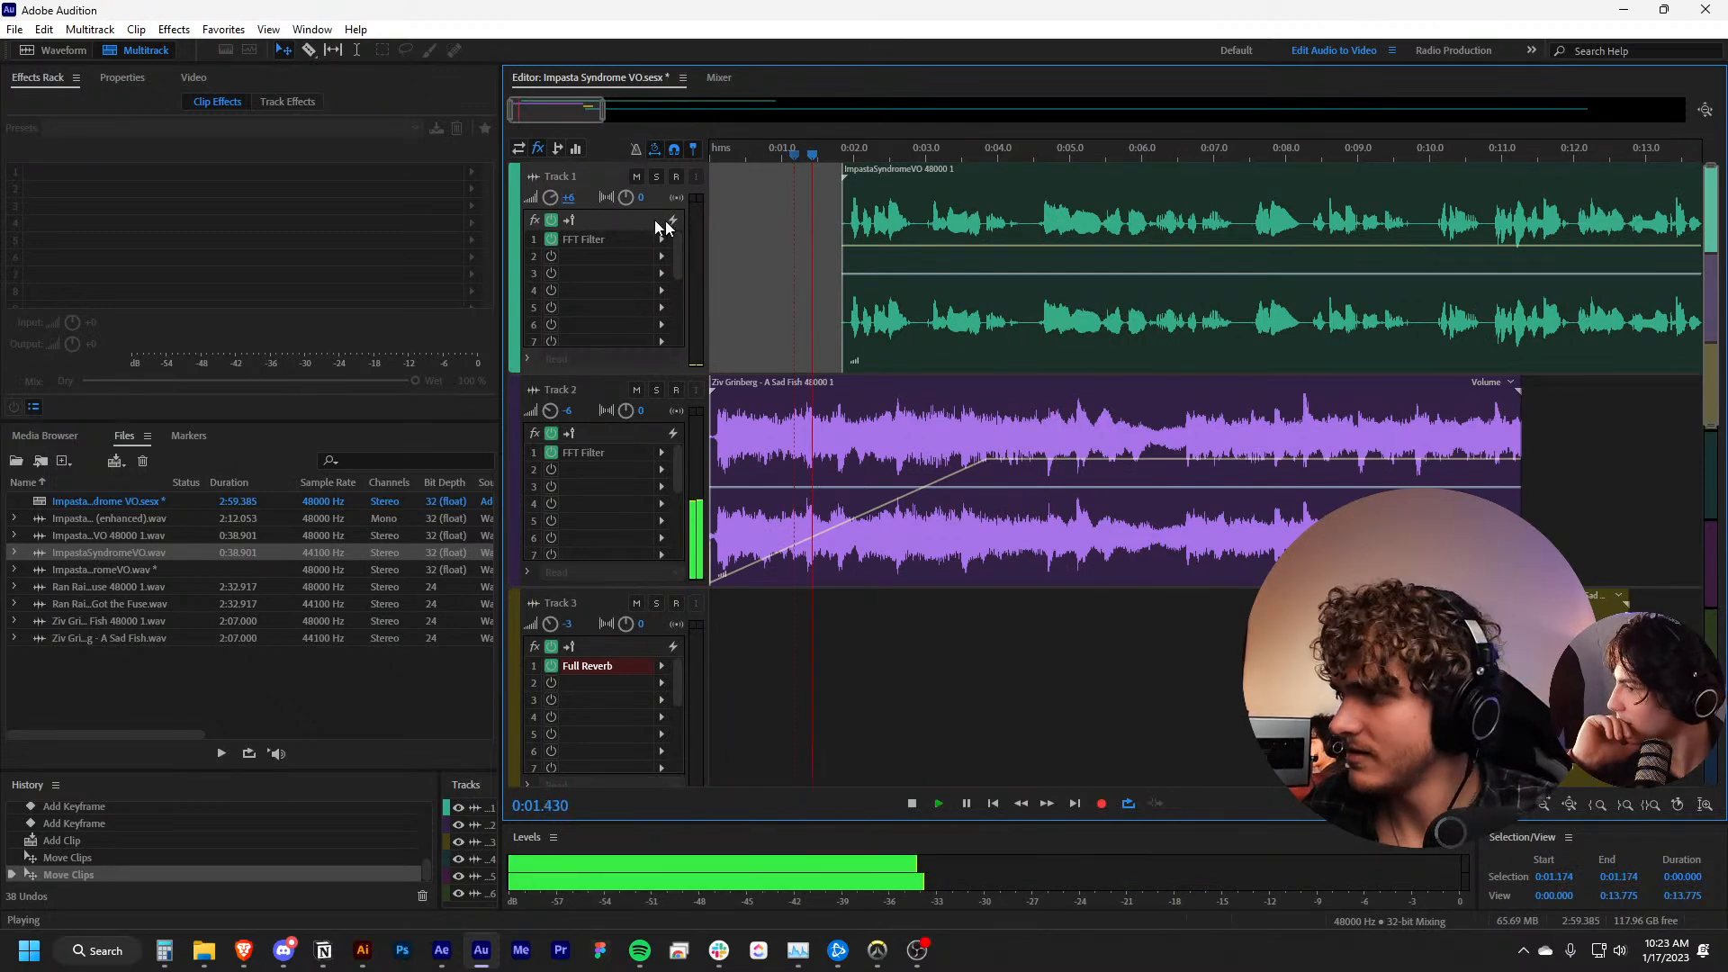
key(space)
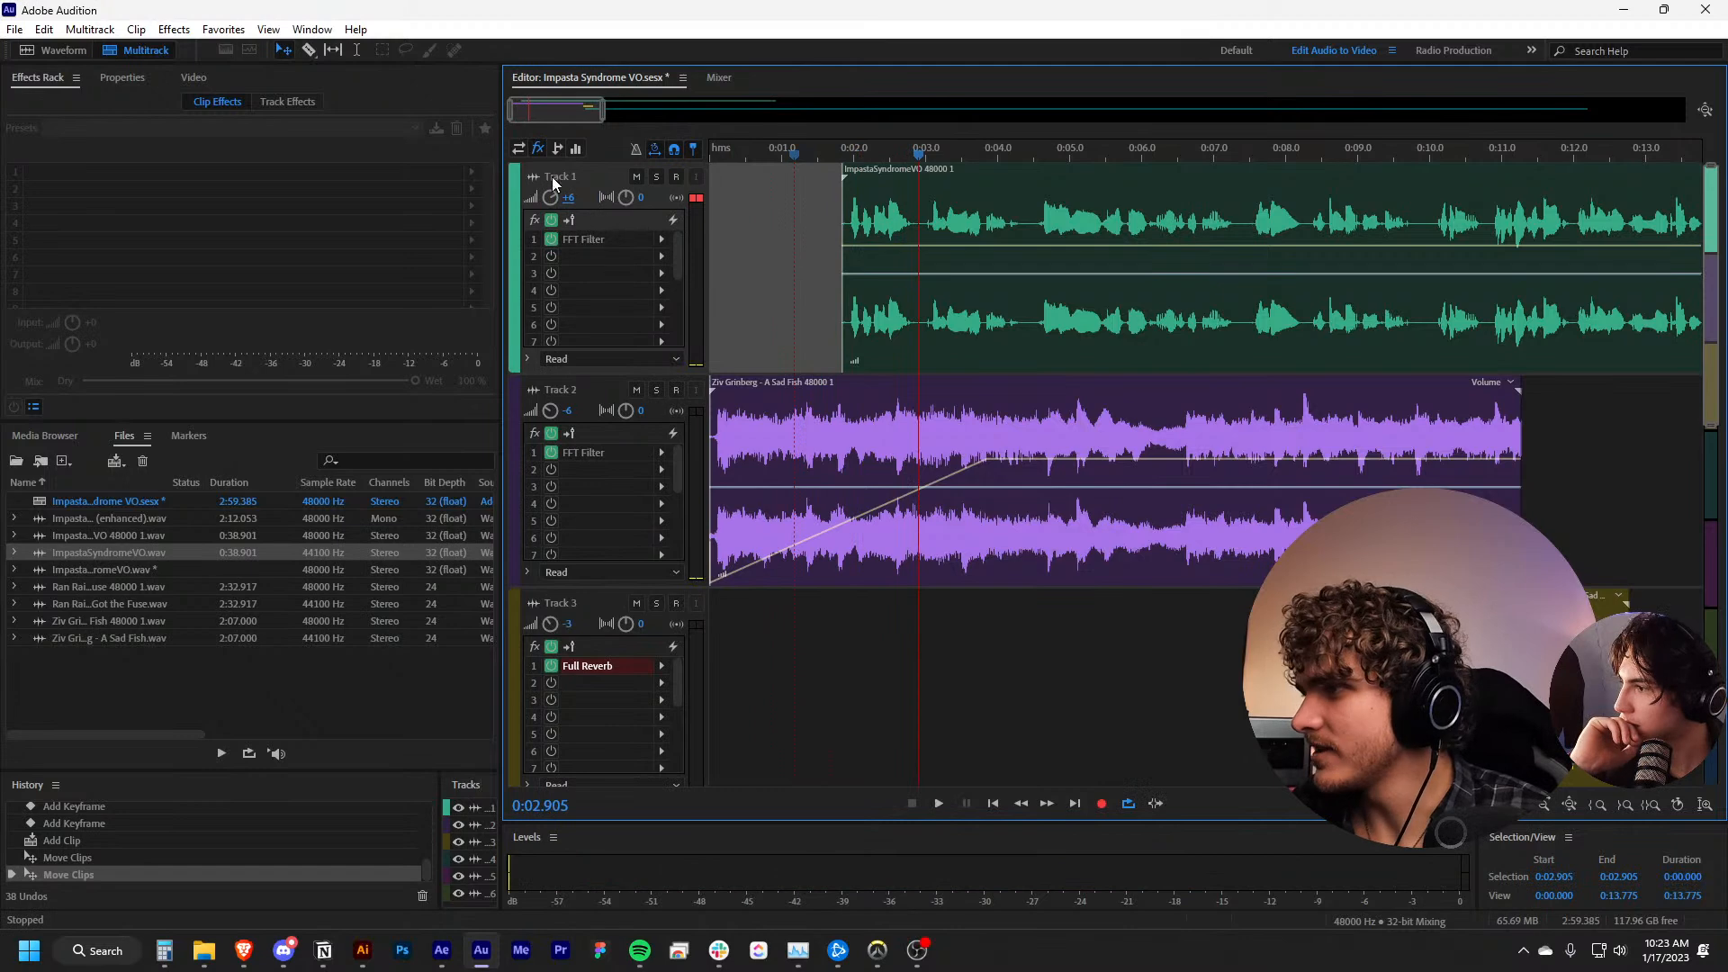
Set Track 1's volume to +3 dB and Track 2's to -10 dB, and play the mix to check the balance
text(3)
key(Return)
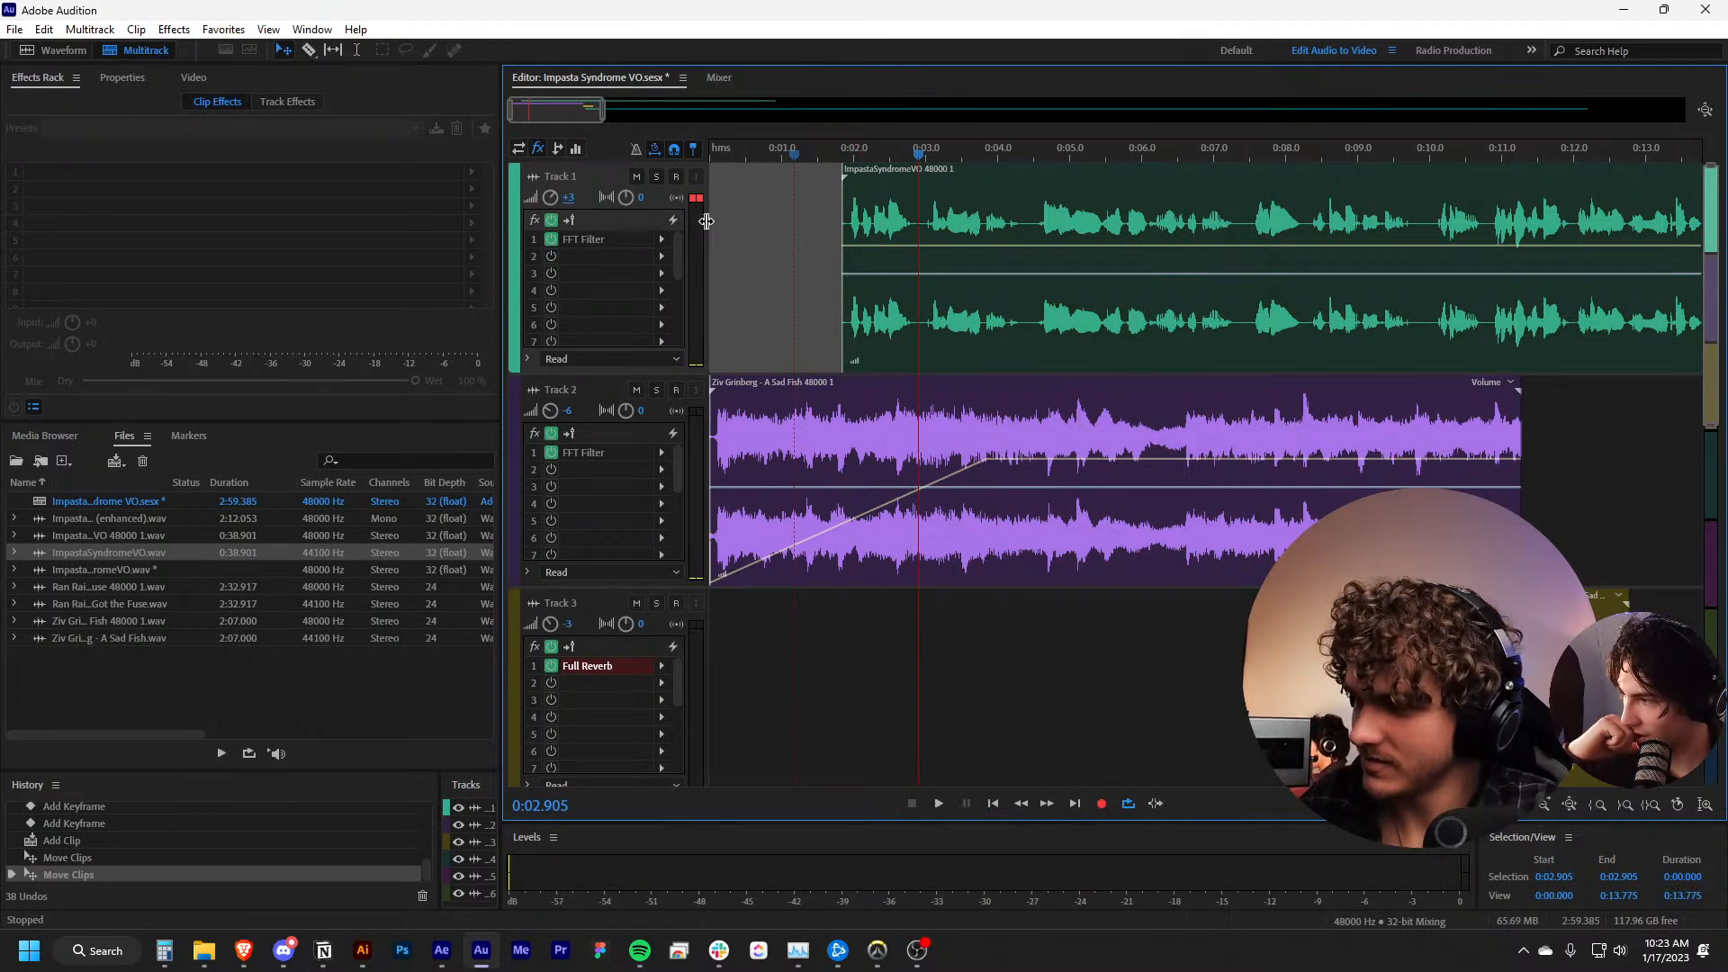
click(569, 410)
text(-10)
key(Return)
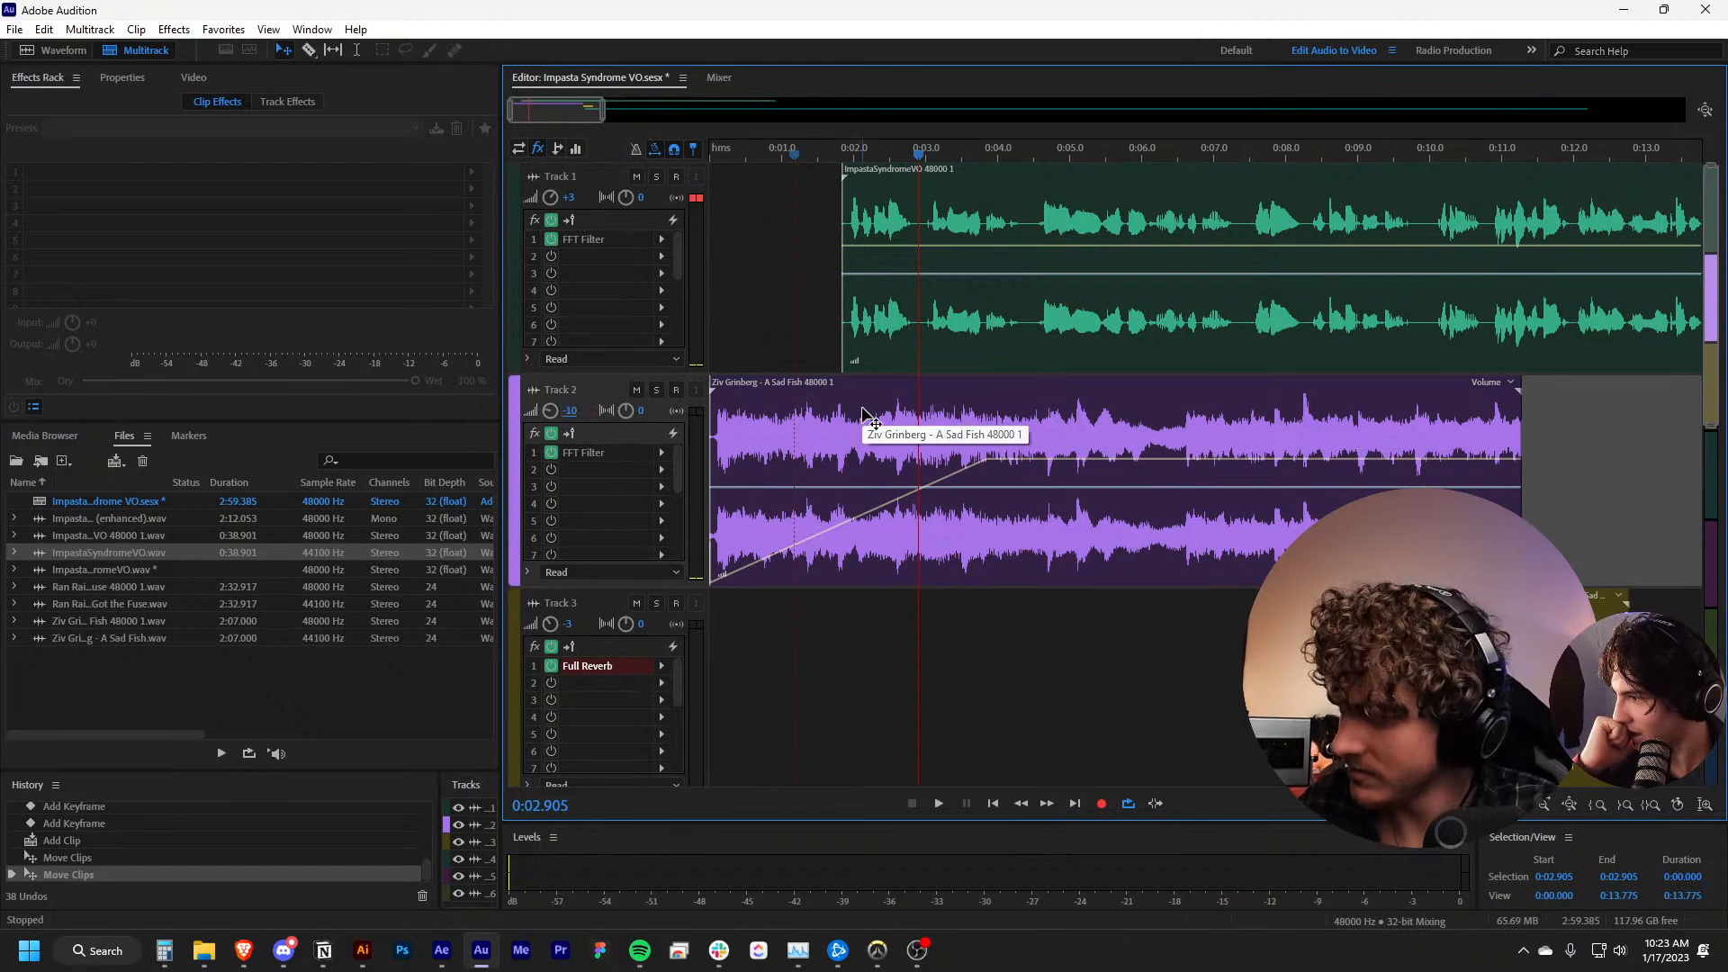
key(space)
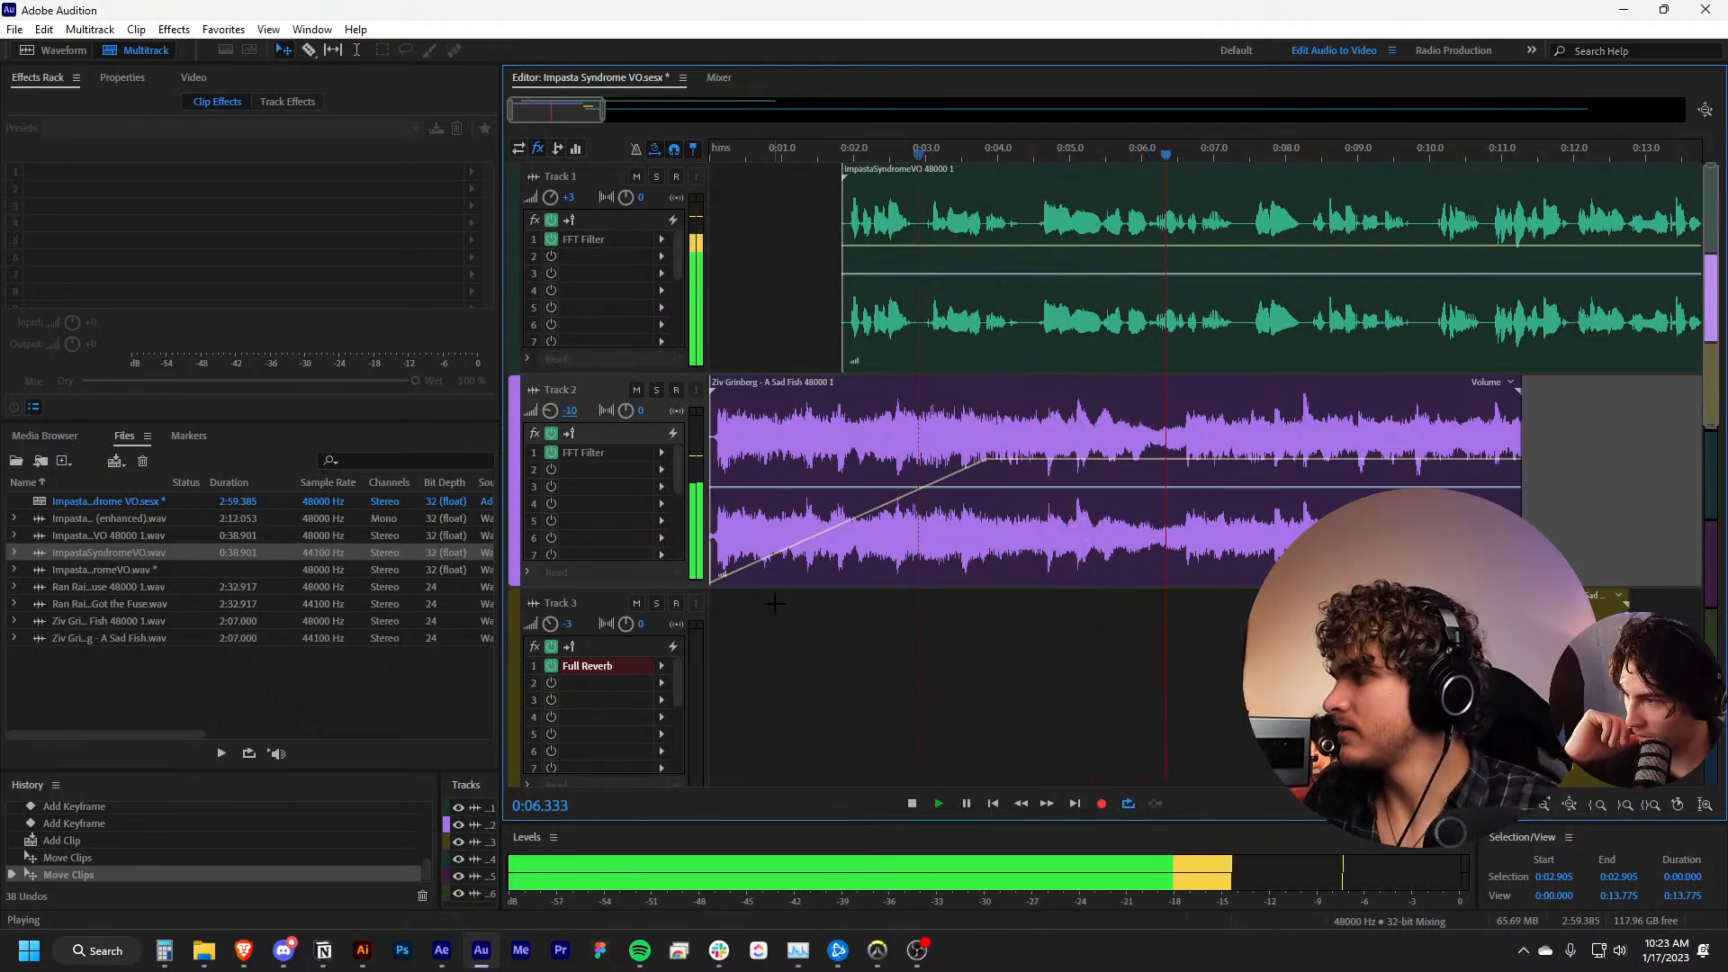
key(space)
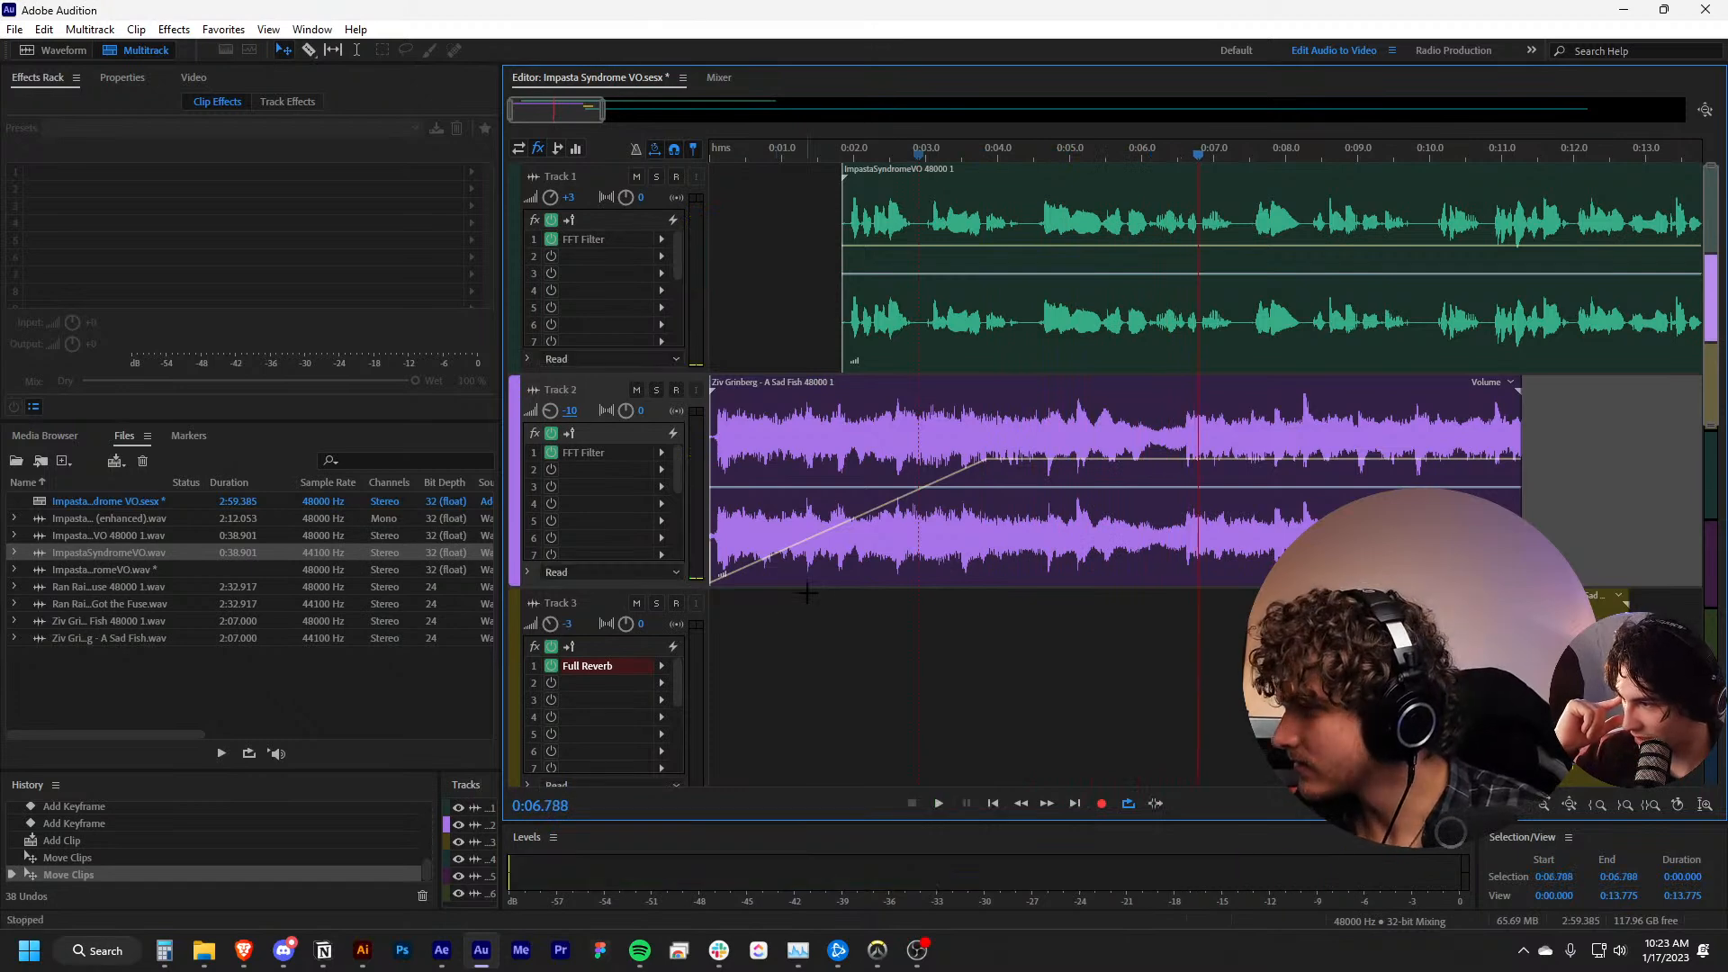
Lower the volume keyframe at the end of the A Sad Fish clip's fade-in on Track 2 and play the session from the start
click(816, 584)
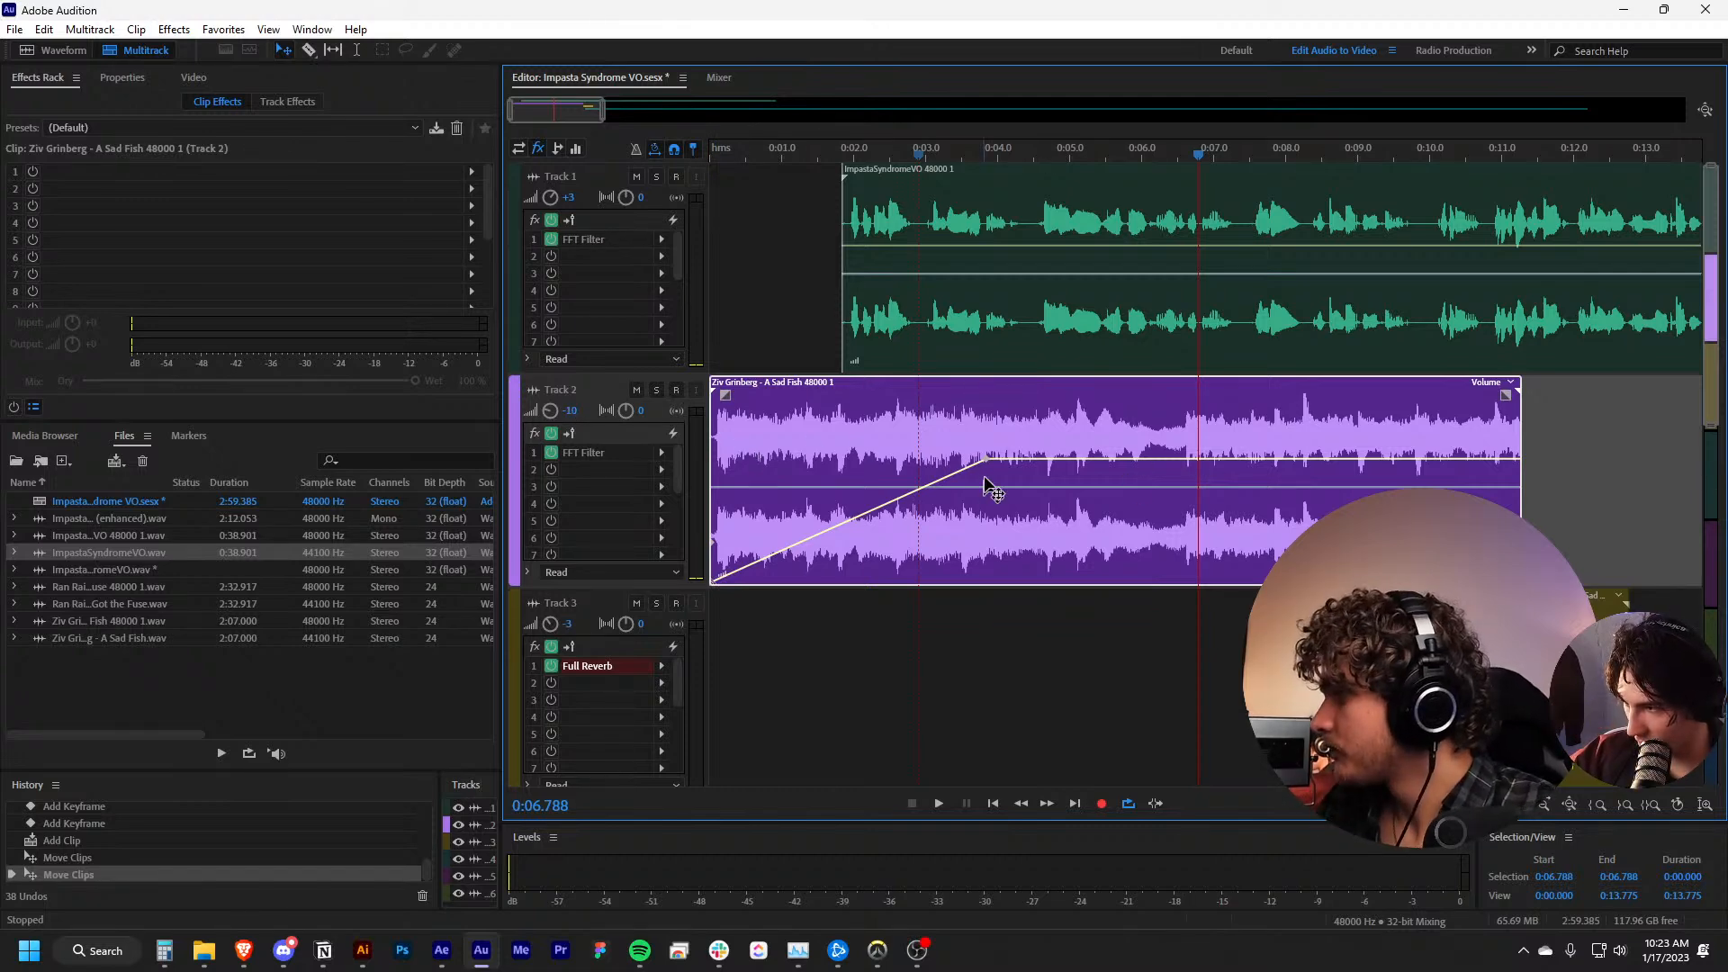
drag(988, 459, 987, 495)
key(Home)
key(space)
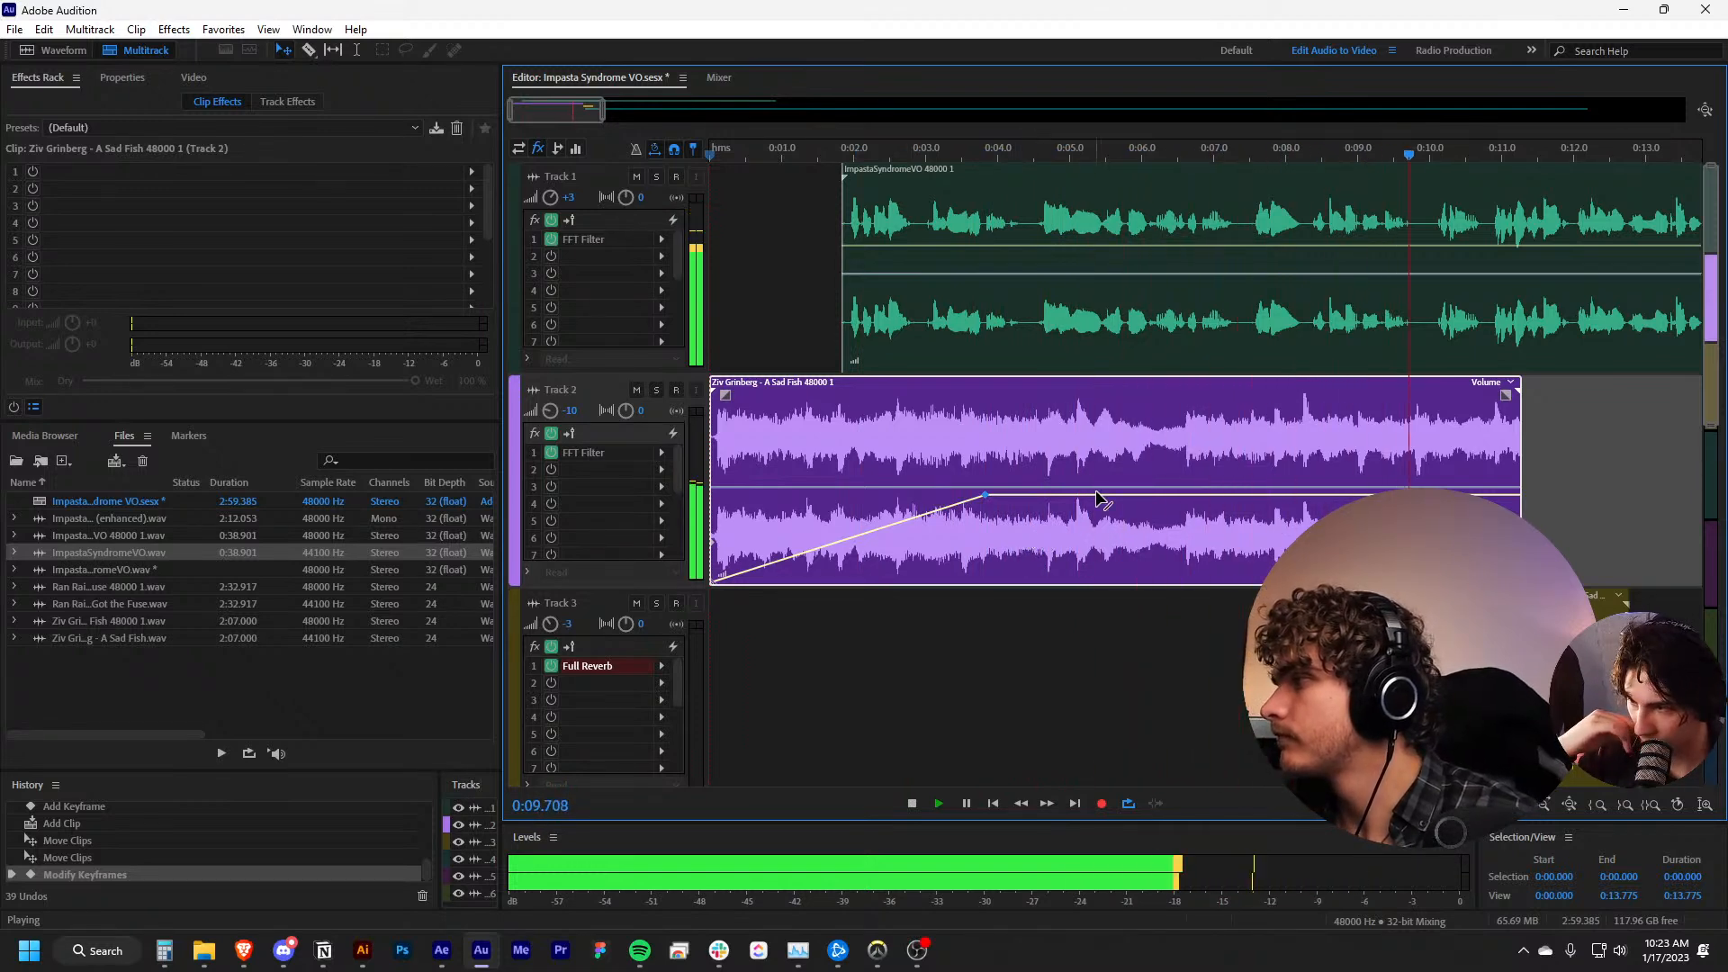
key(space)
Split the voice-over clip on Track 1 at about 0:10.8 and move its second part to start at about 0:12.8
key(r)
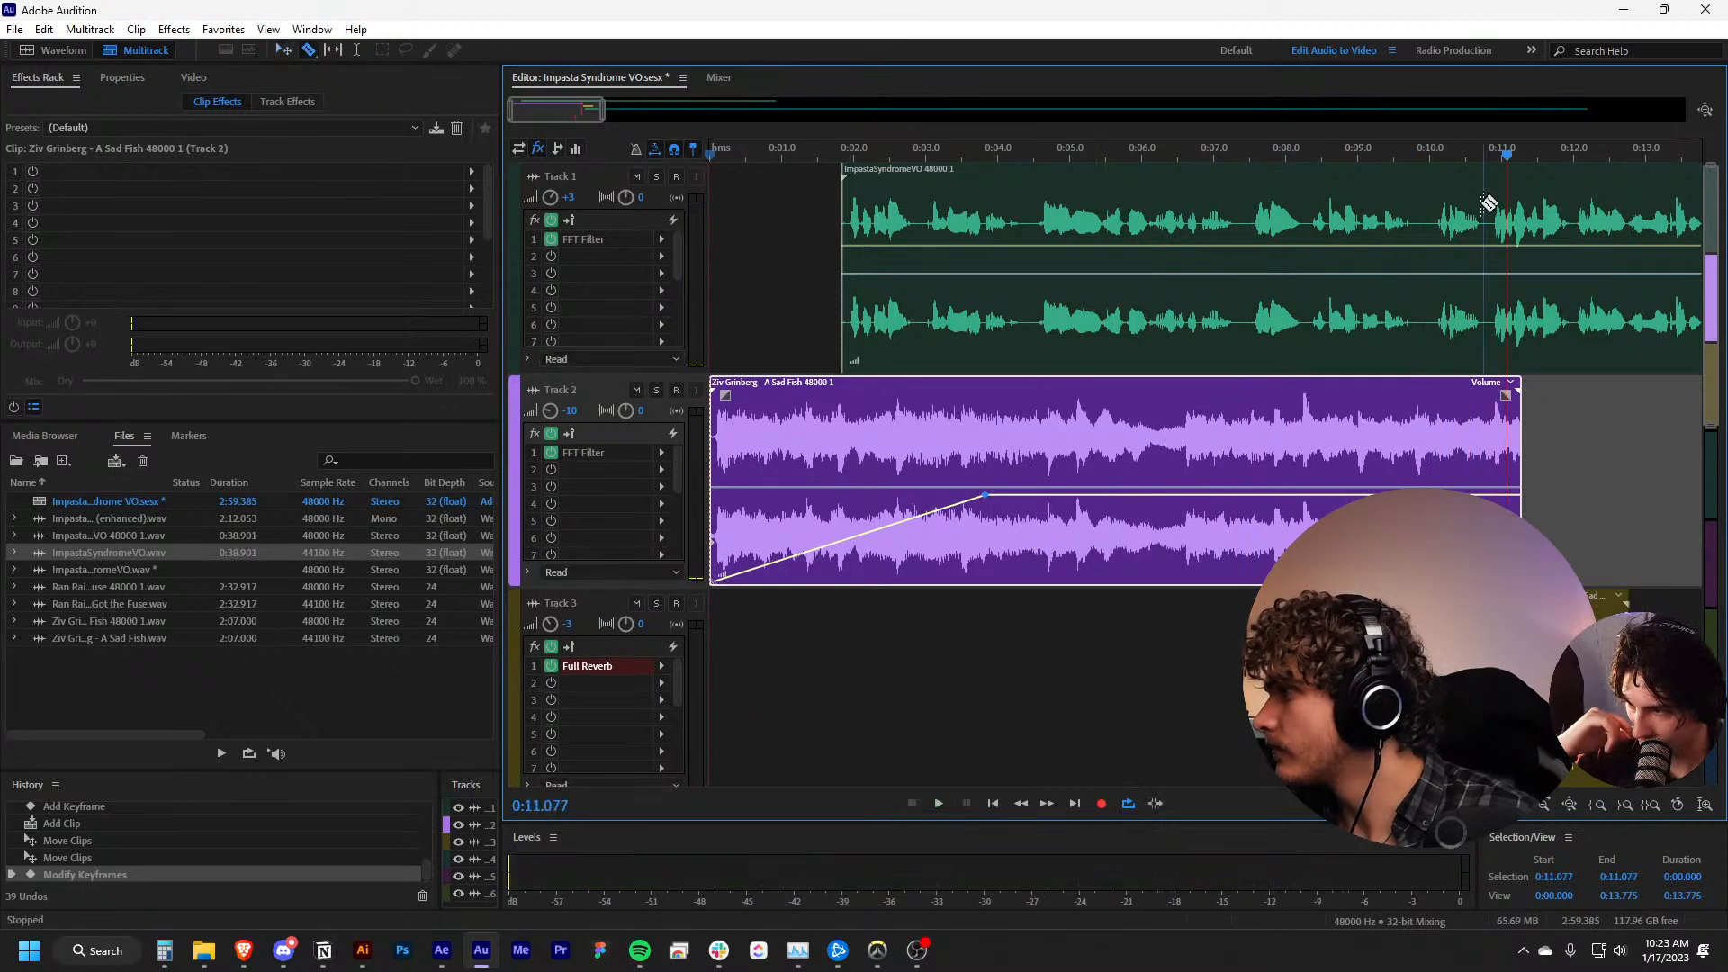
click(1487, 230)
key(v)
scroll(1458, 297, right, 2)
scroll(1431, 320, right, 2)
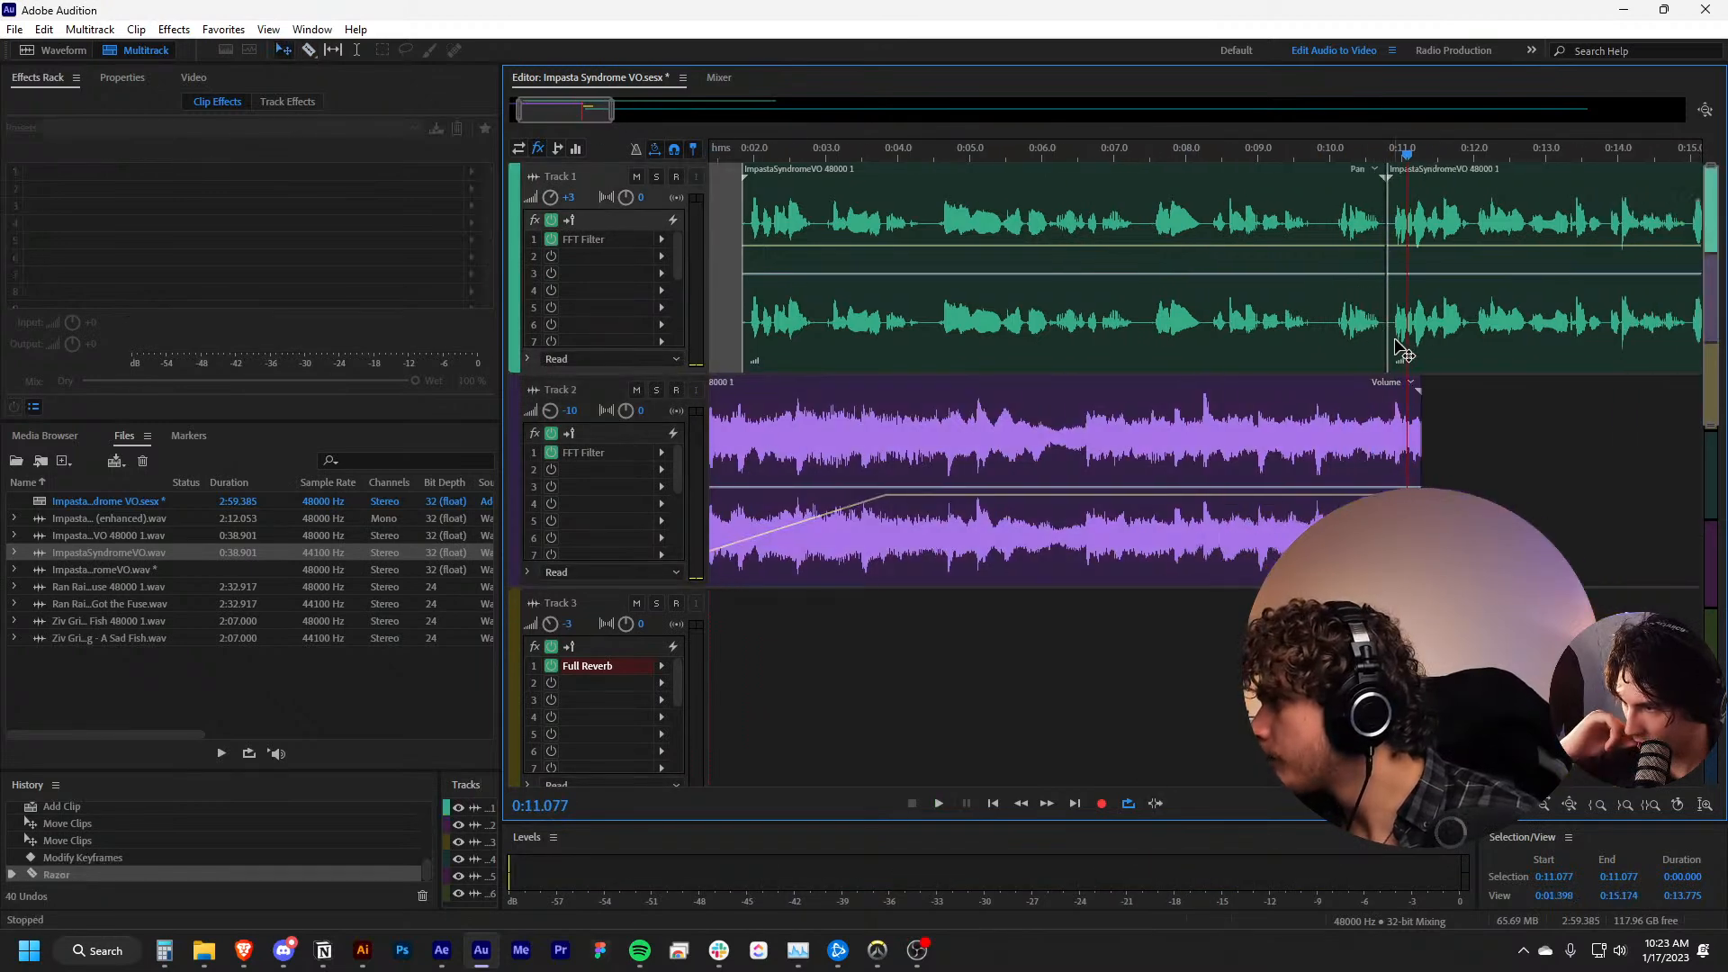
drag(1400, 349, 1512, 354)
scroll(1431, 479, right, 3)
scroll(1431, 479, right, 8)
drag(1122, 367, 1197, 369)
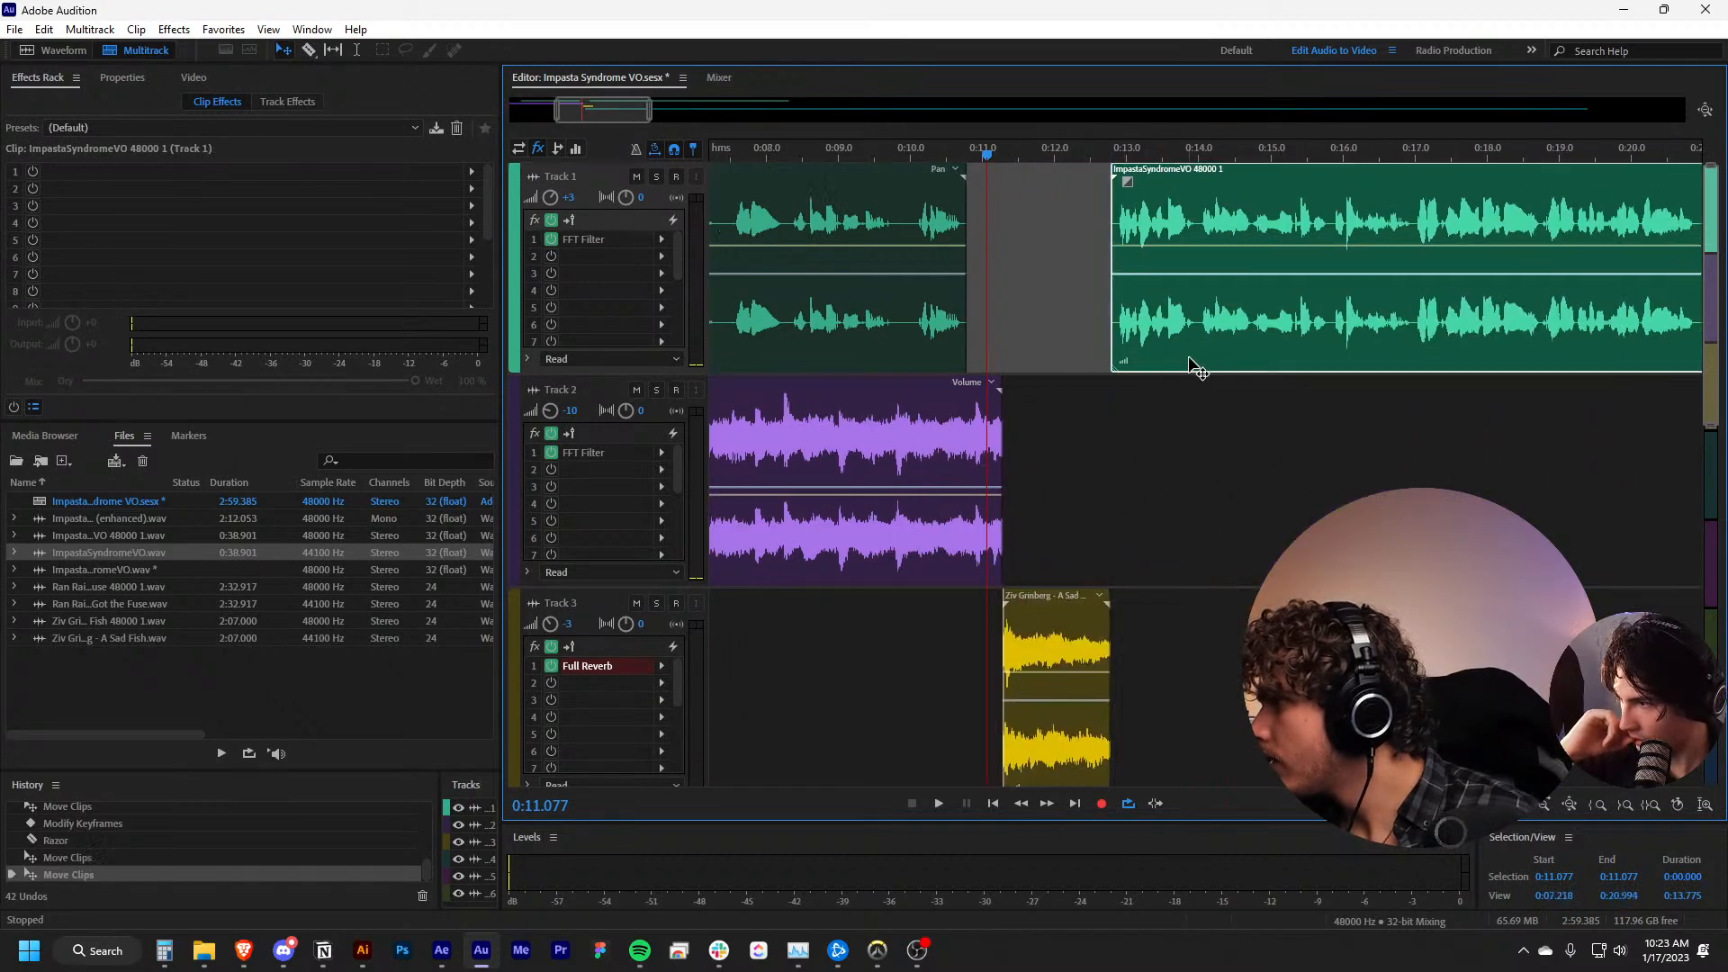
Set Track 3's volume to -10 dB and play the transition across the gap in the voice-over
click(945, 154)
key(space)
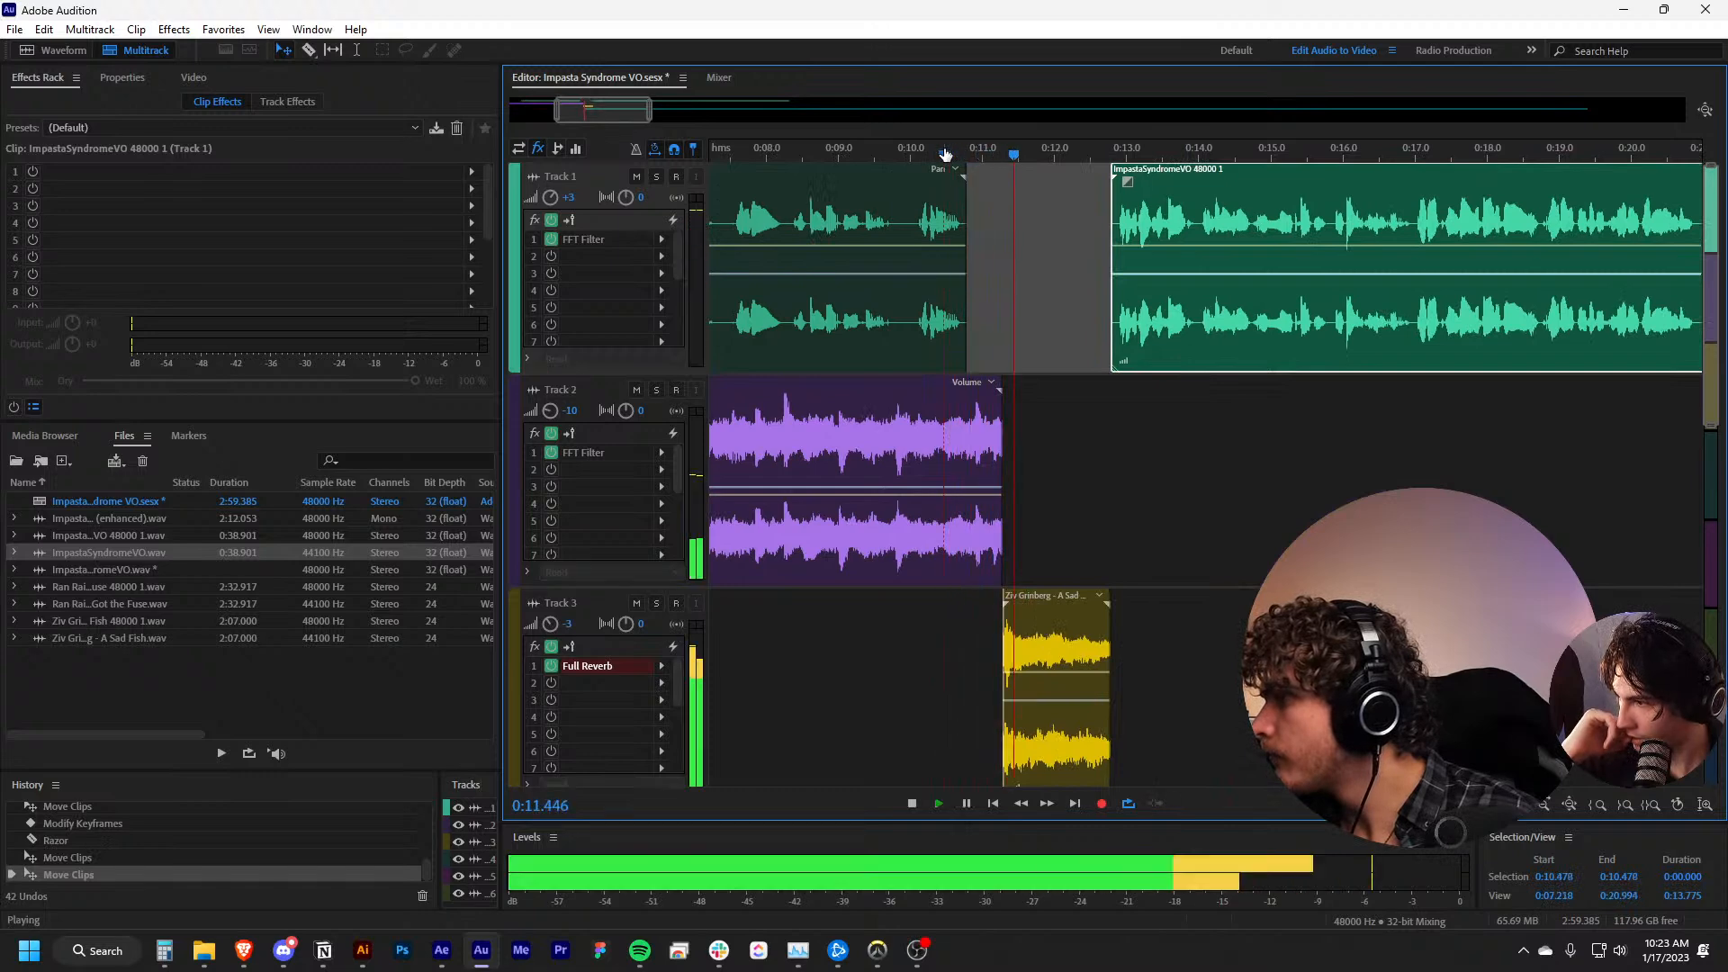
key(space)
click(568, 624)
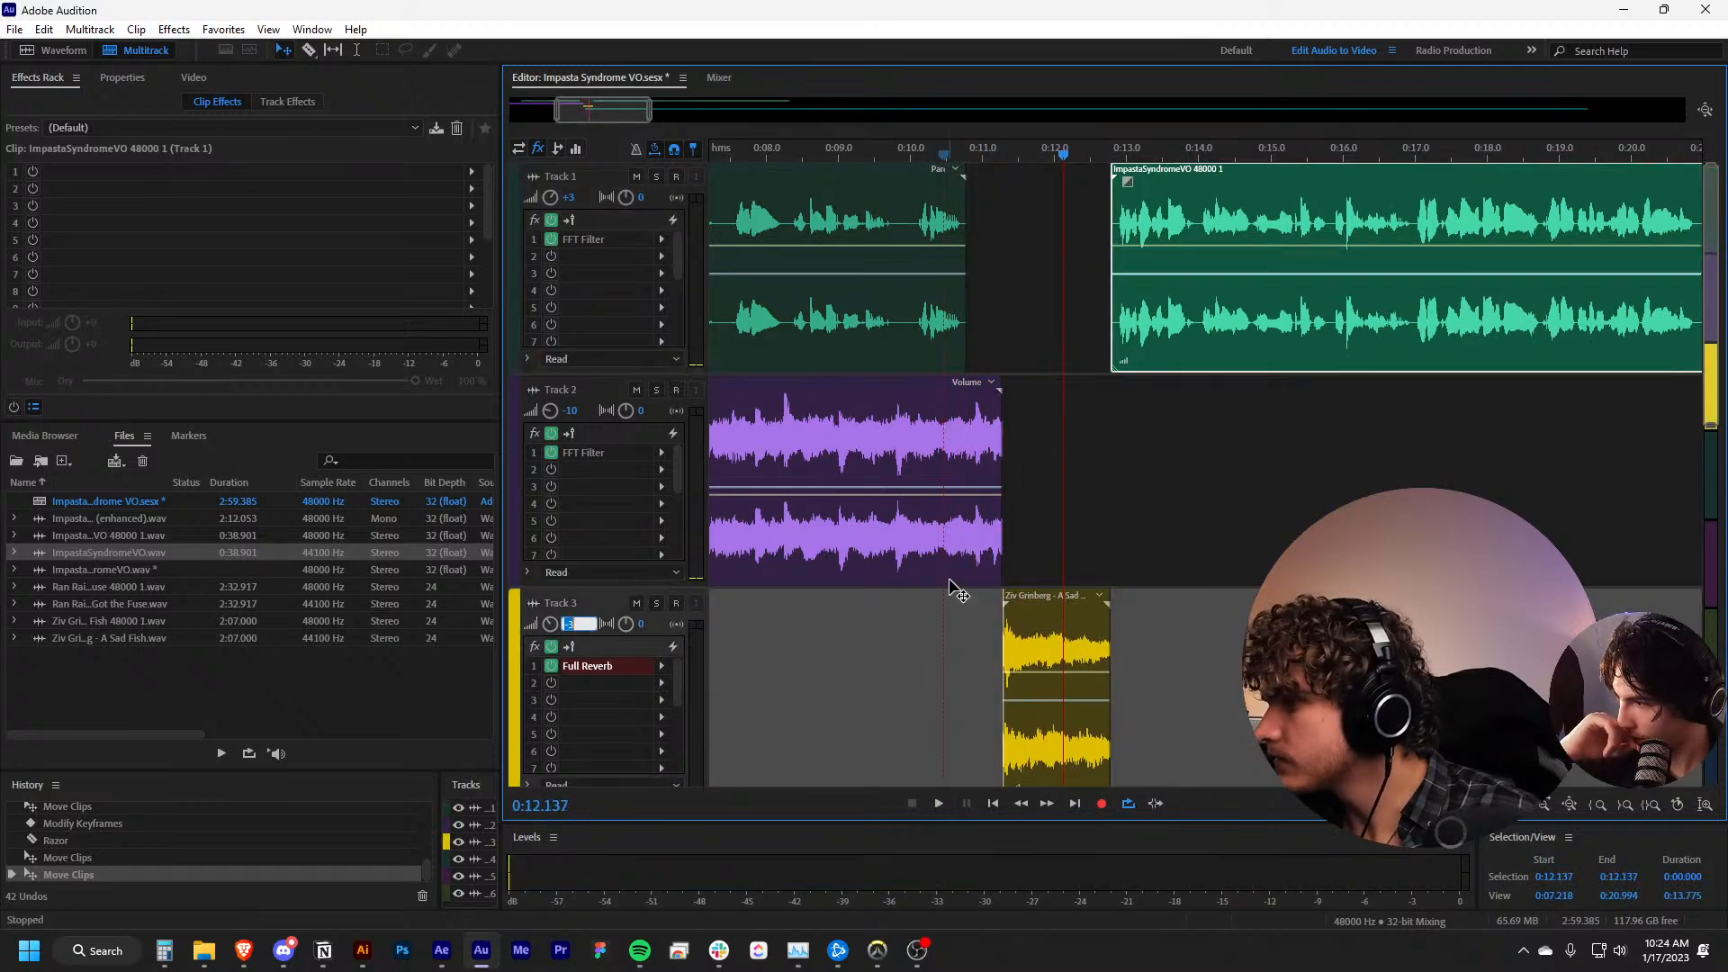
text(-10)
key(Return)
key(space)
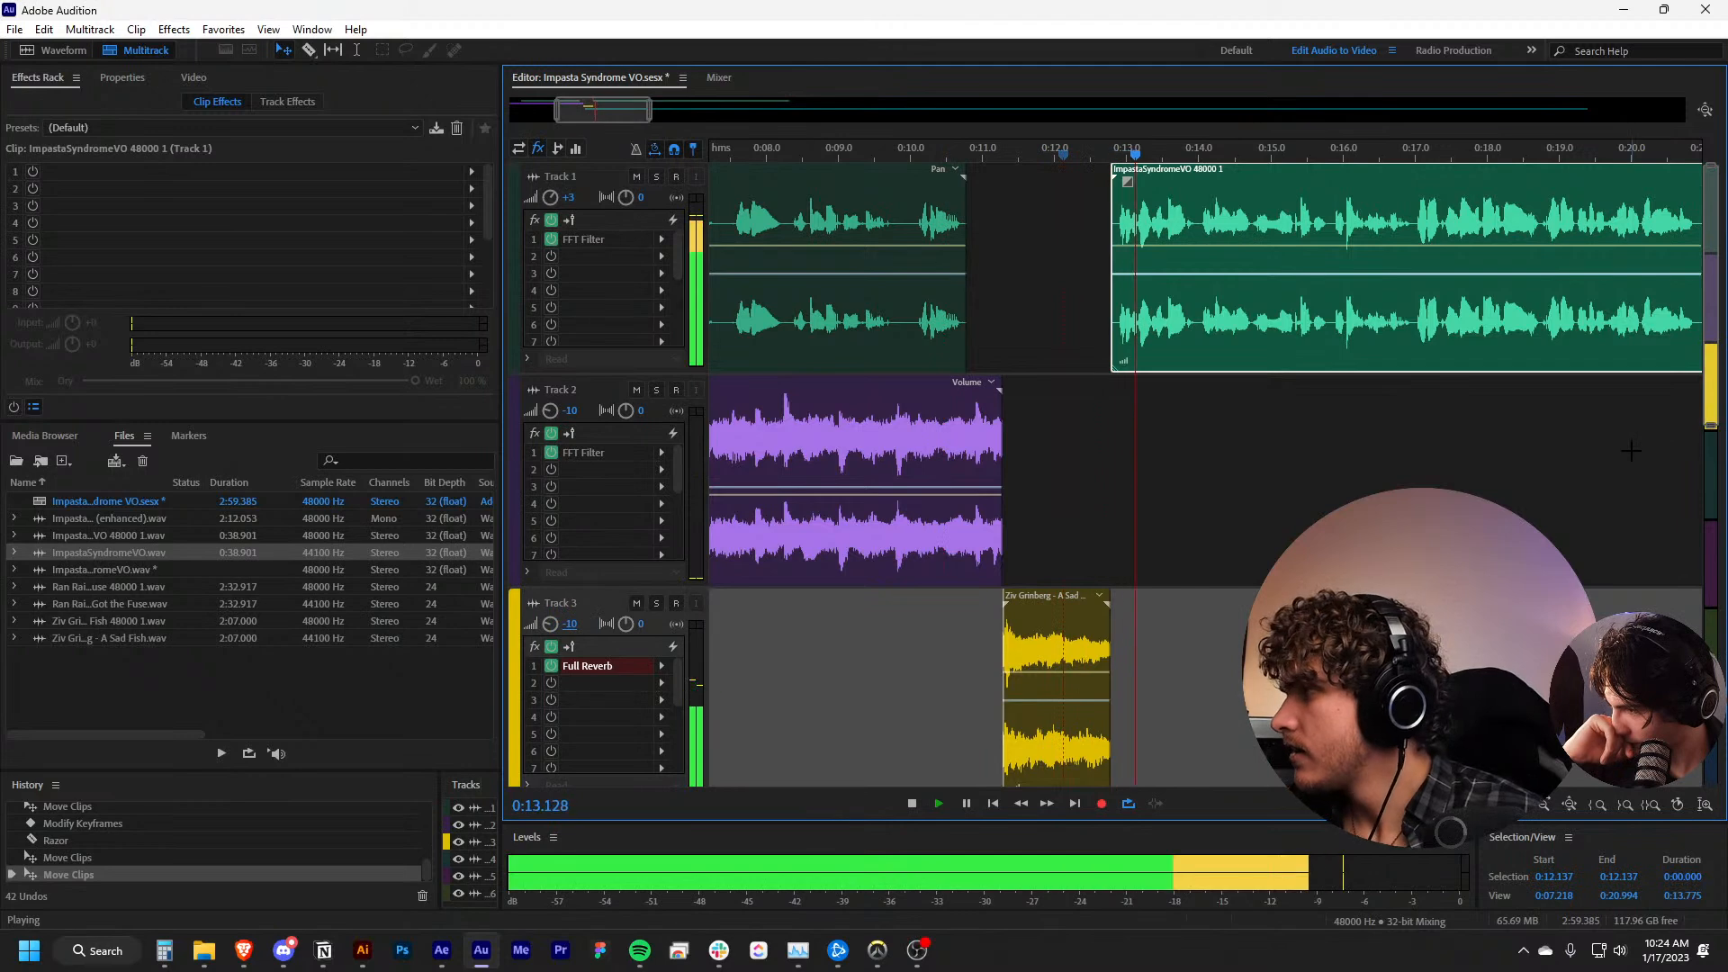
scroll(1221, 457, down, 4)
drag(1249, 462, 1022, 393)
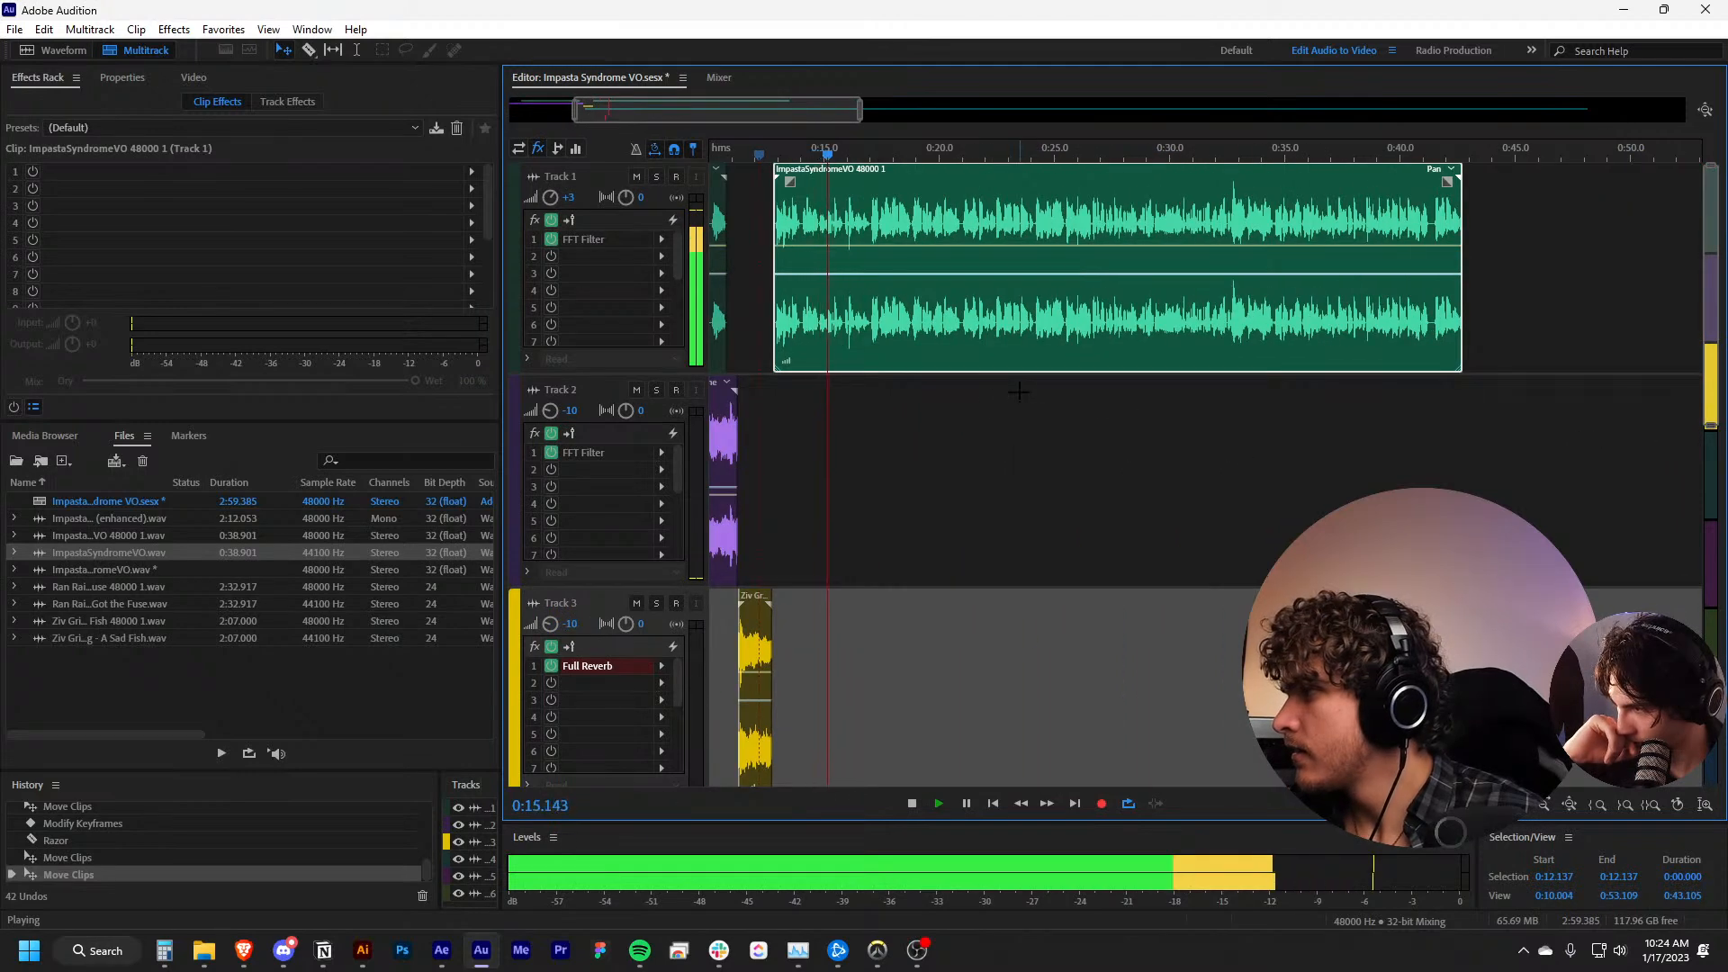
key(space)
Review the lower tracks, return the playhead to 0:00.000 and save the Impasta Syndrome VO session
drag(849, 398, 1080, 414)
scroll(572, 634, down, 4)
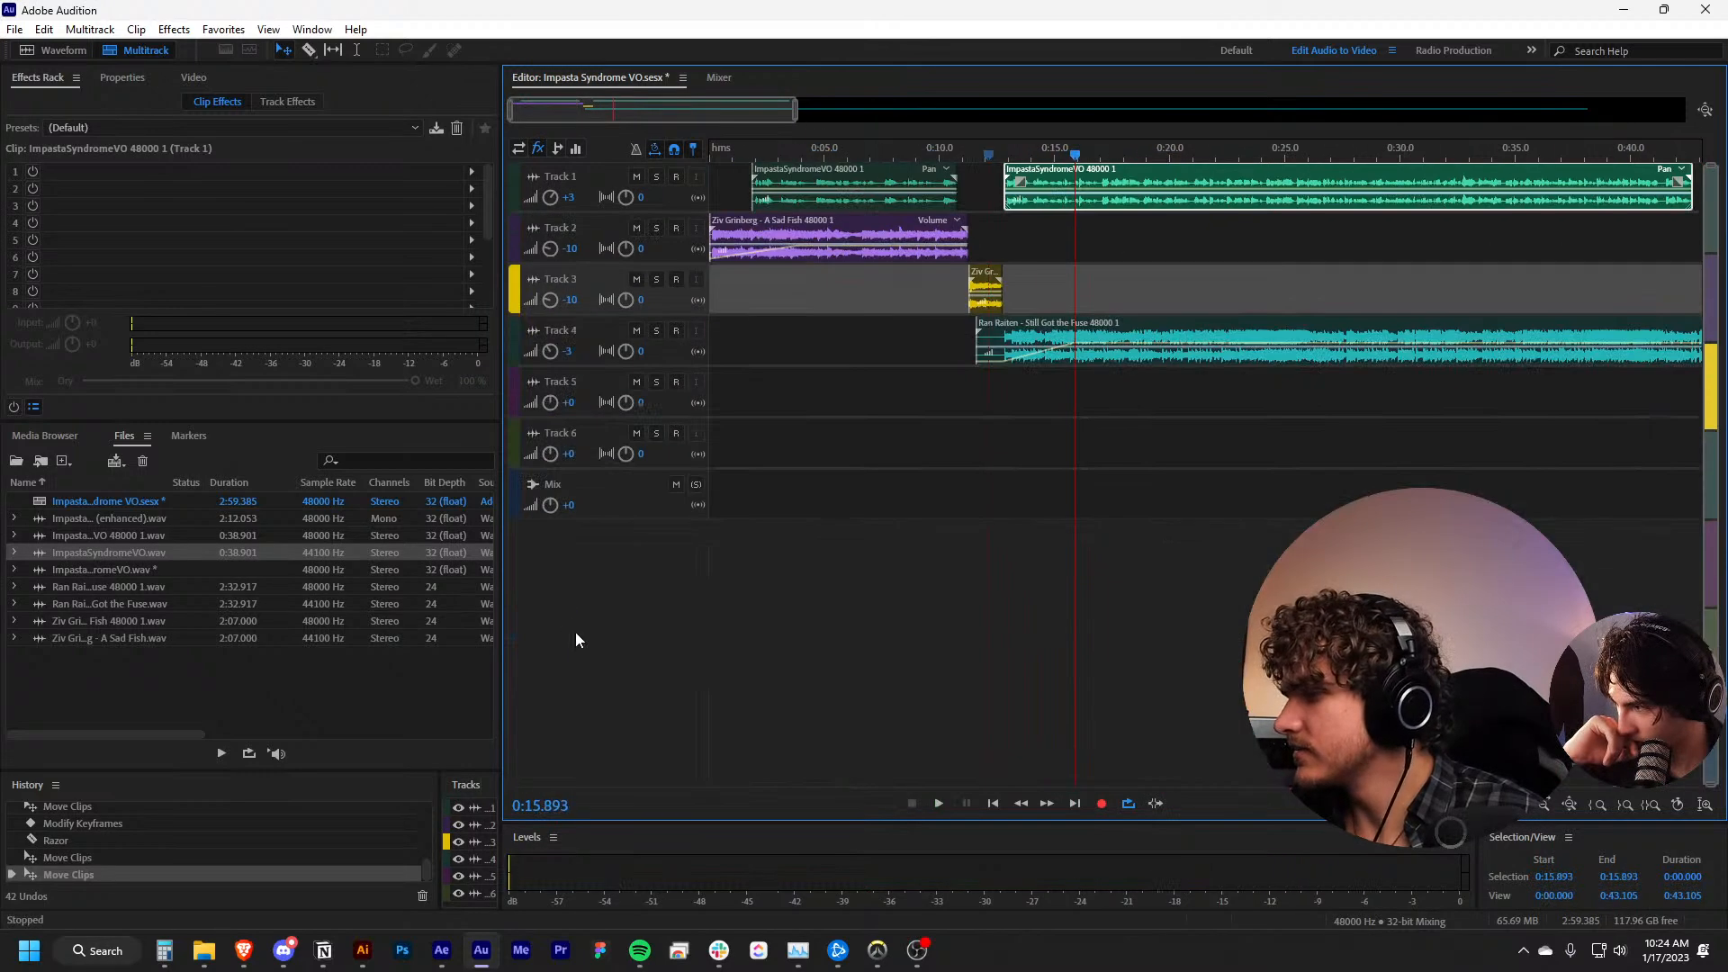
scroll(585, 632, up, 1)
scroll(598, 491, up, 2)
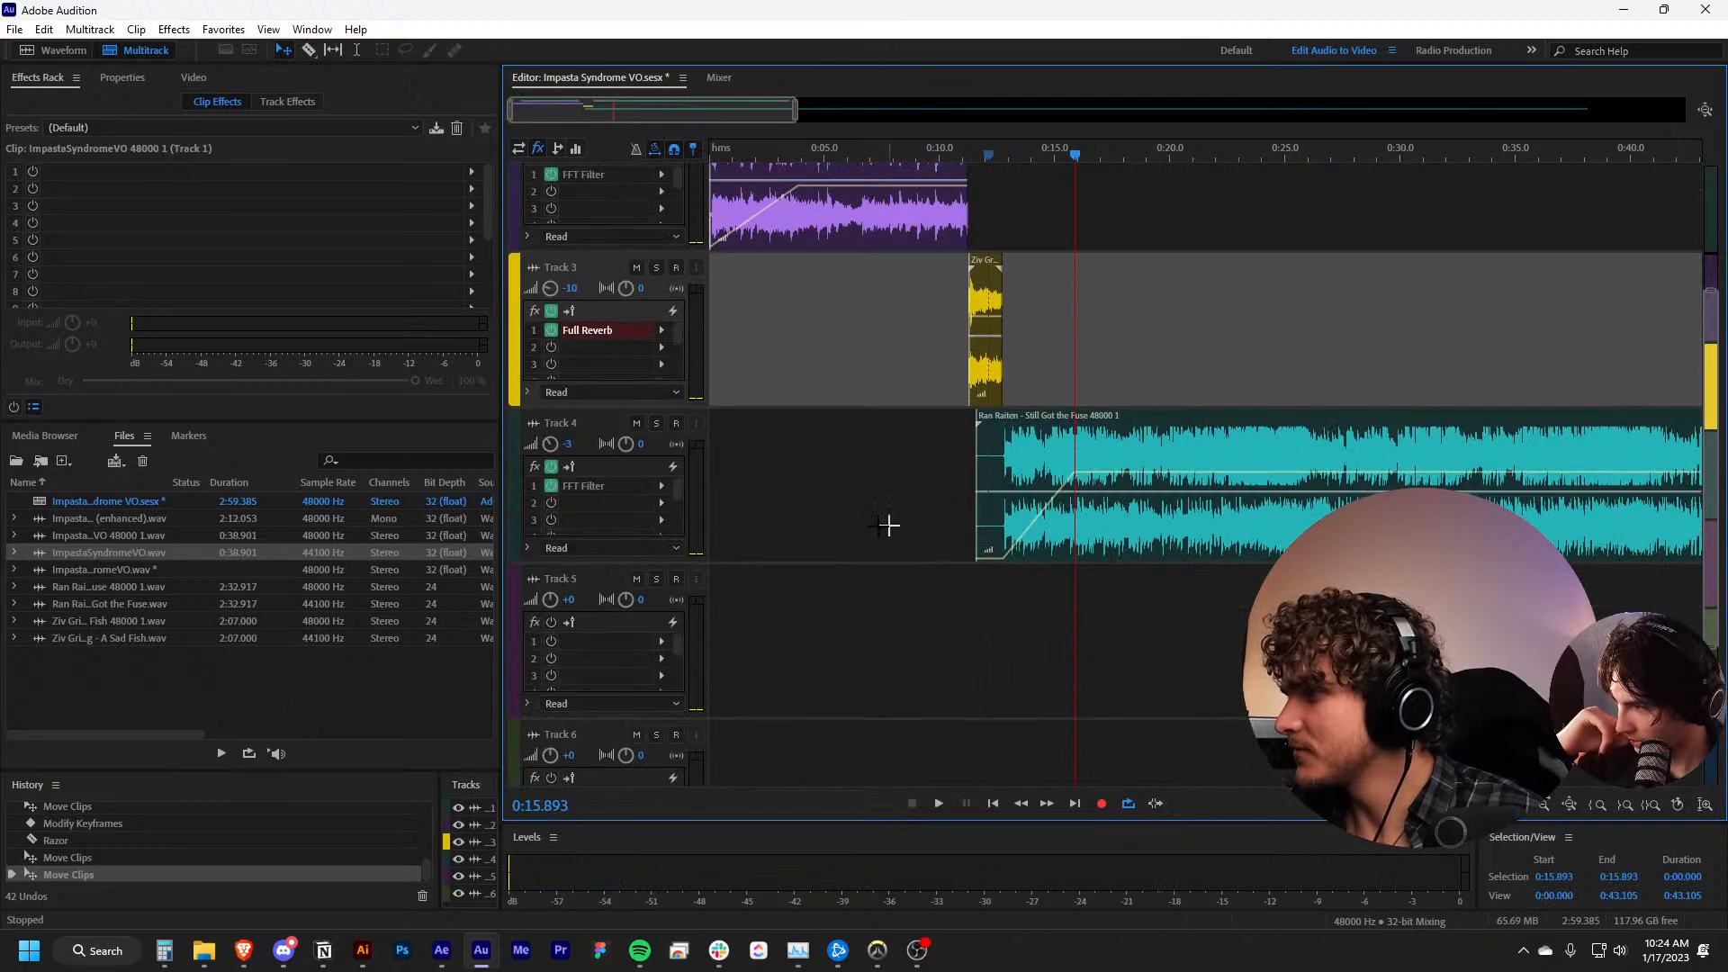
click(597, 494)
key(Home)
click(1164, 262)
key(ctrl+s)
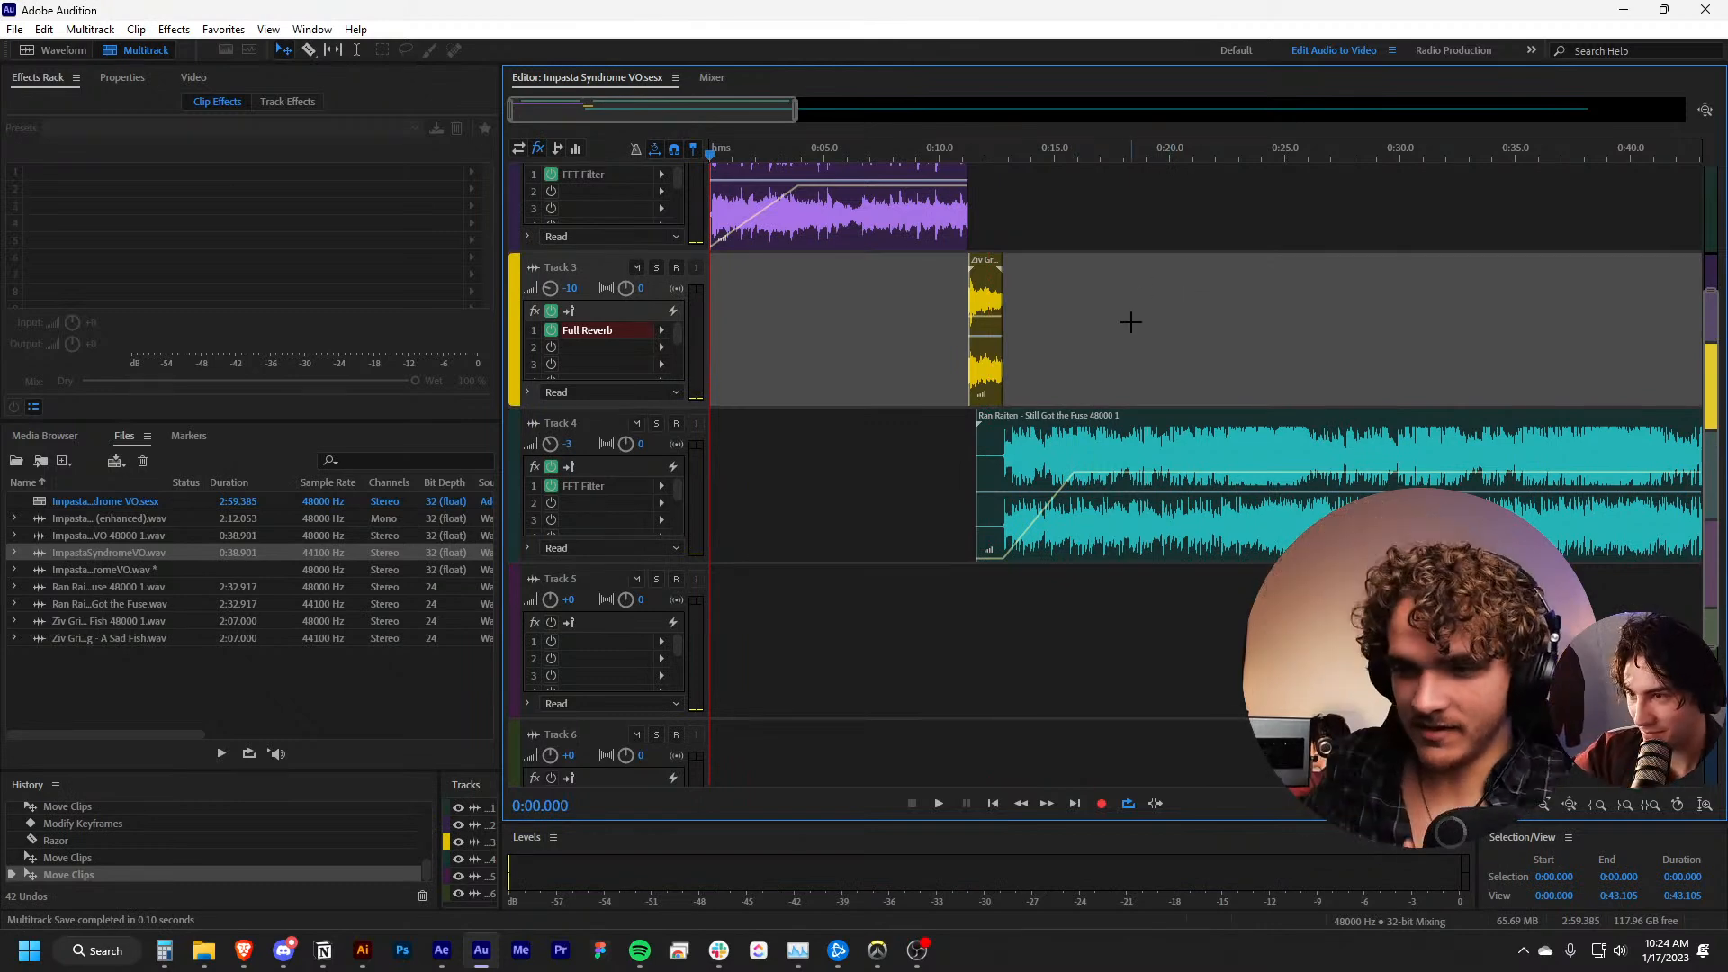
Quit Audition and return to the Squeak project in After Effects
click(733, 594)
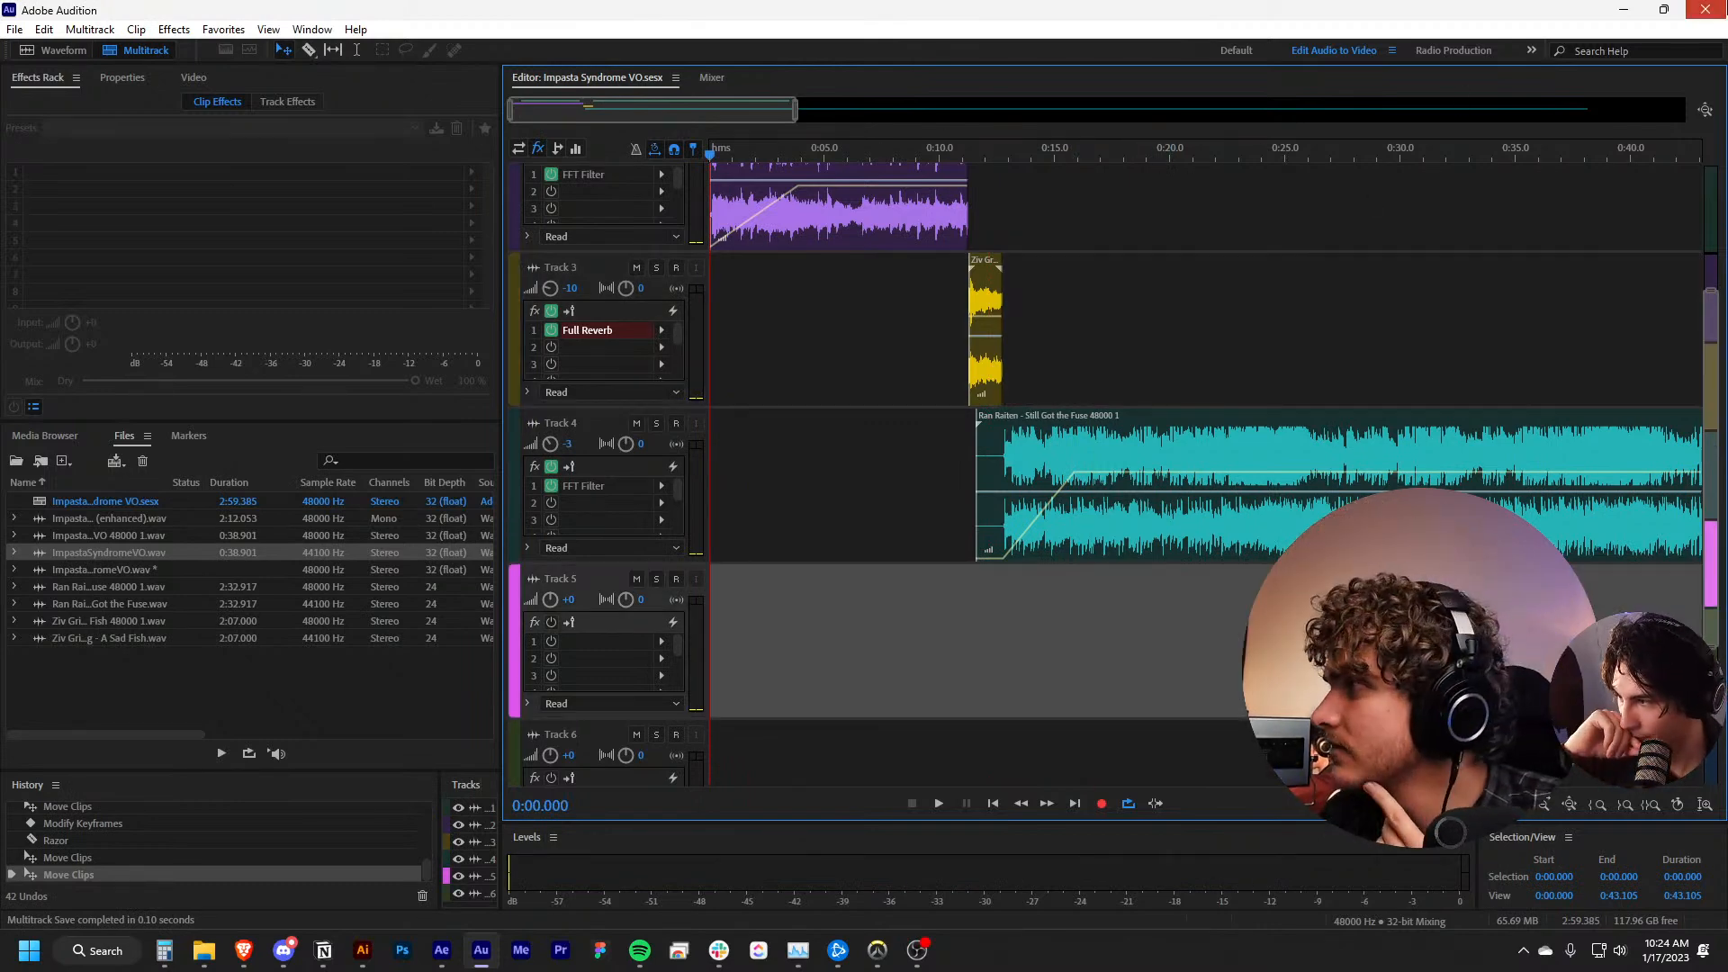
key(ctrl+q)
click(874, 496)
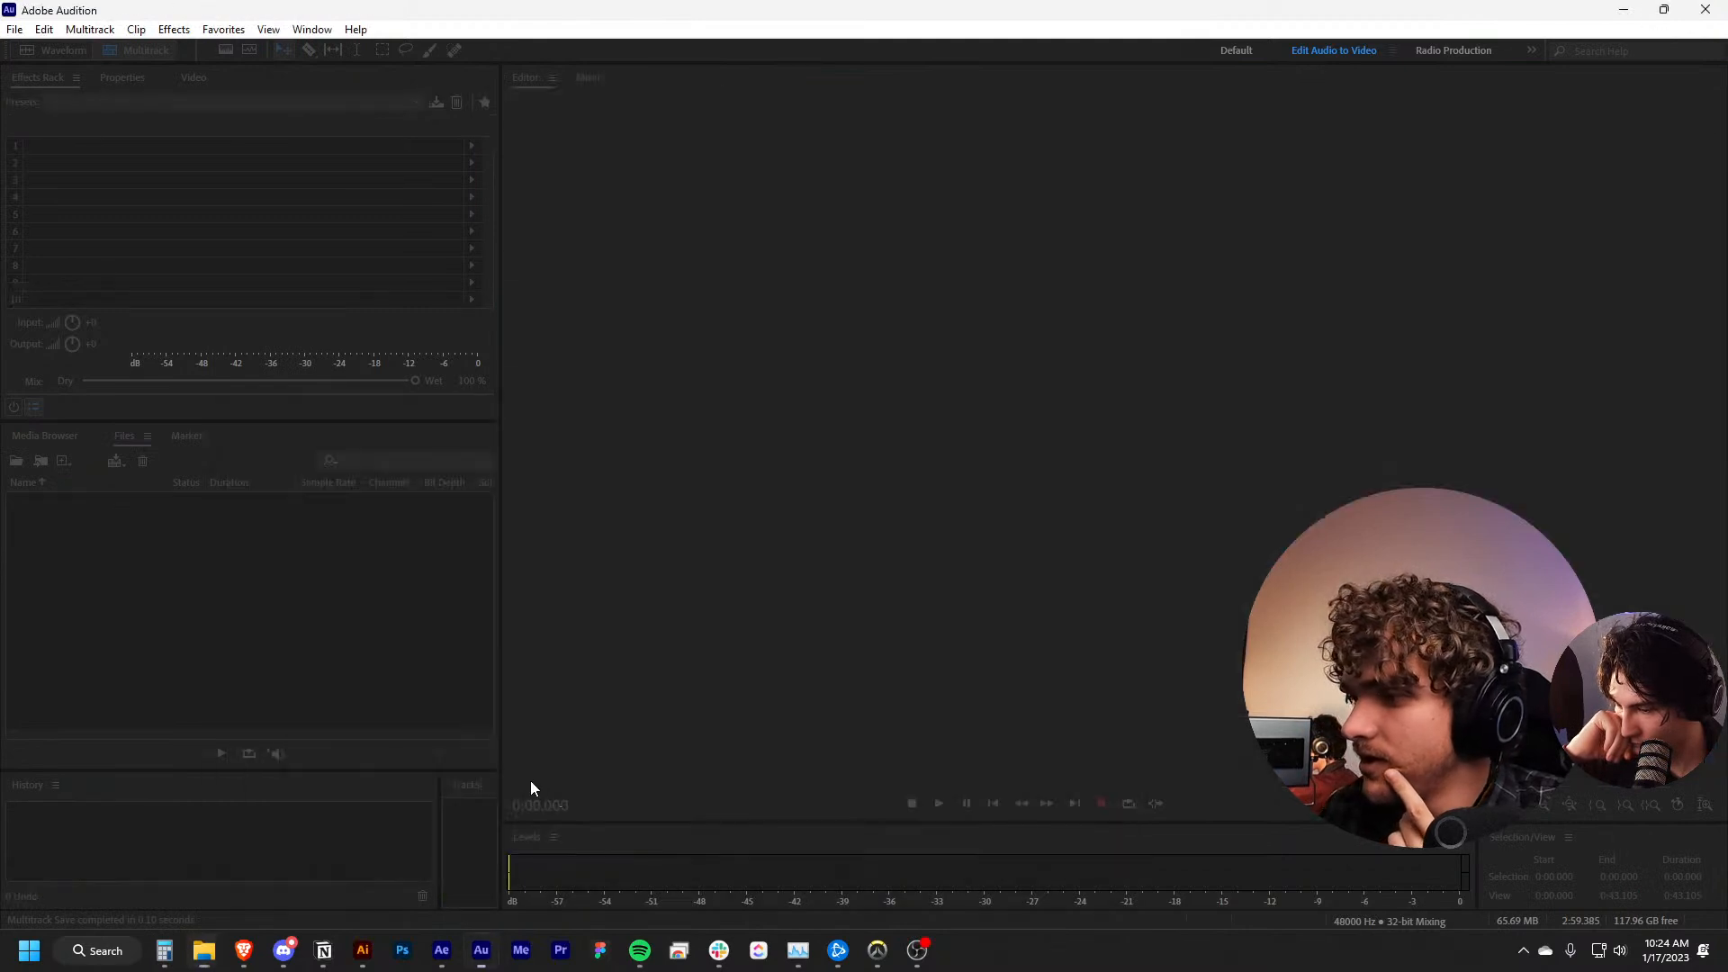
click(1283, 798)
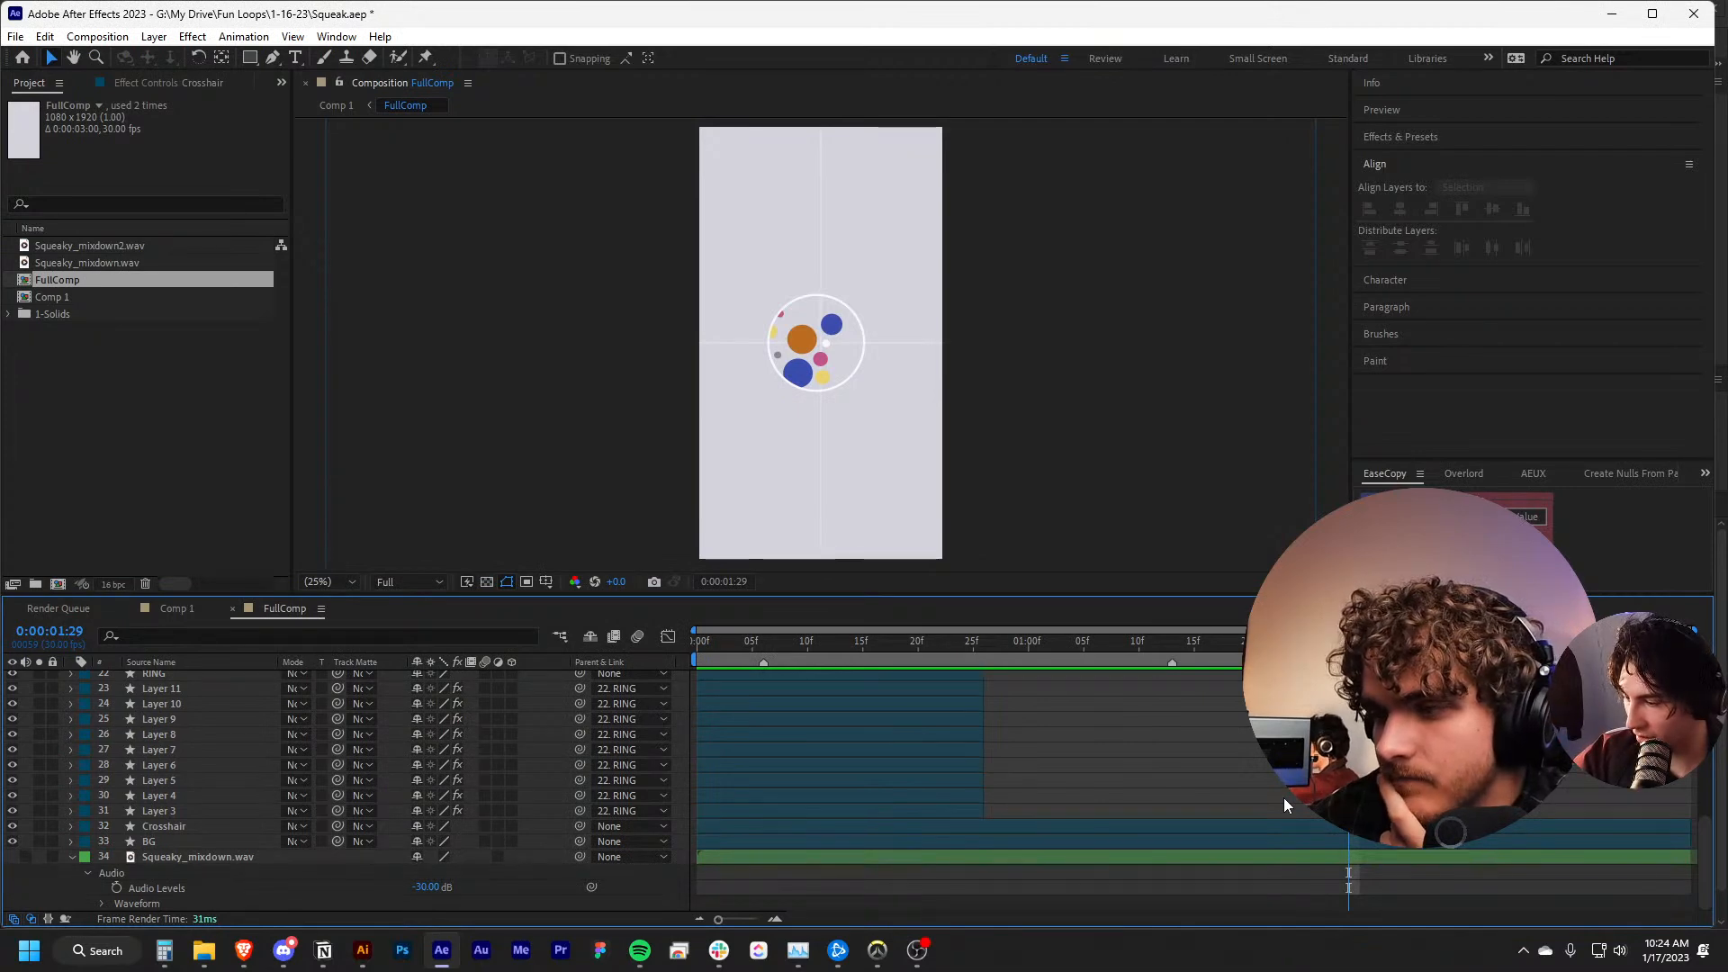
Open ImpastaSyndromeVO.wav from the MIXDOWN folder in Media Player, adjust the player's volume and play the file from the start
mouse_move(204, 950)
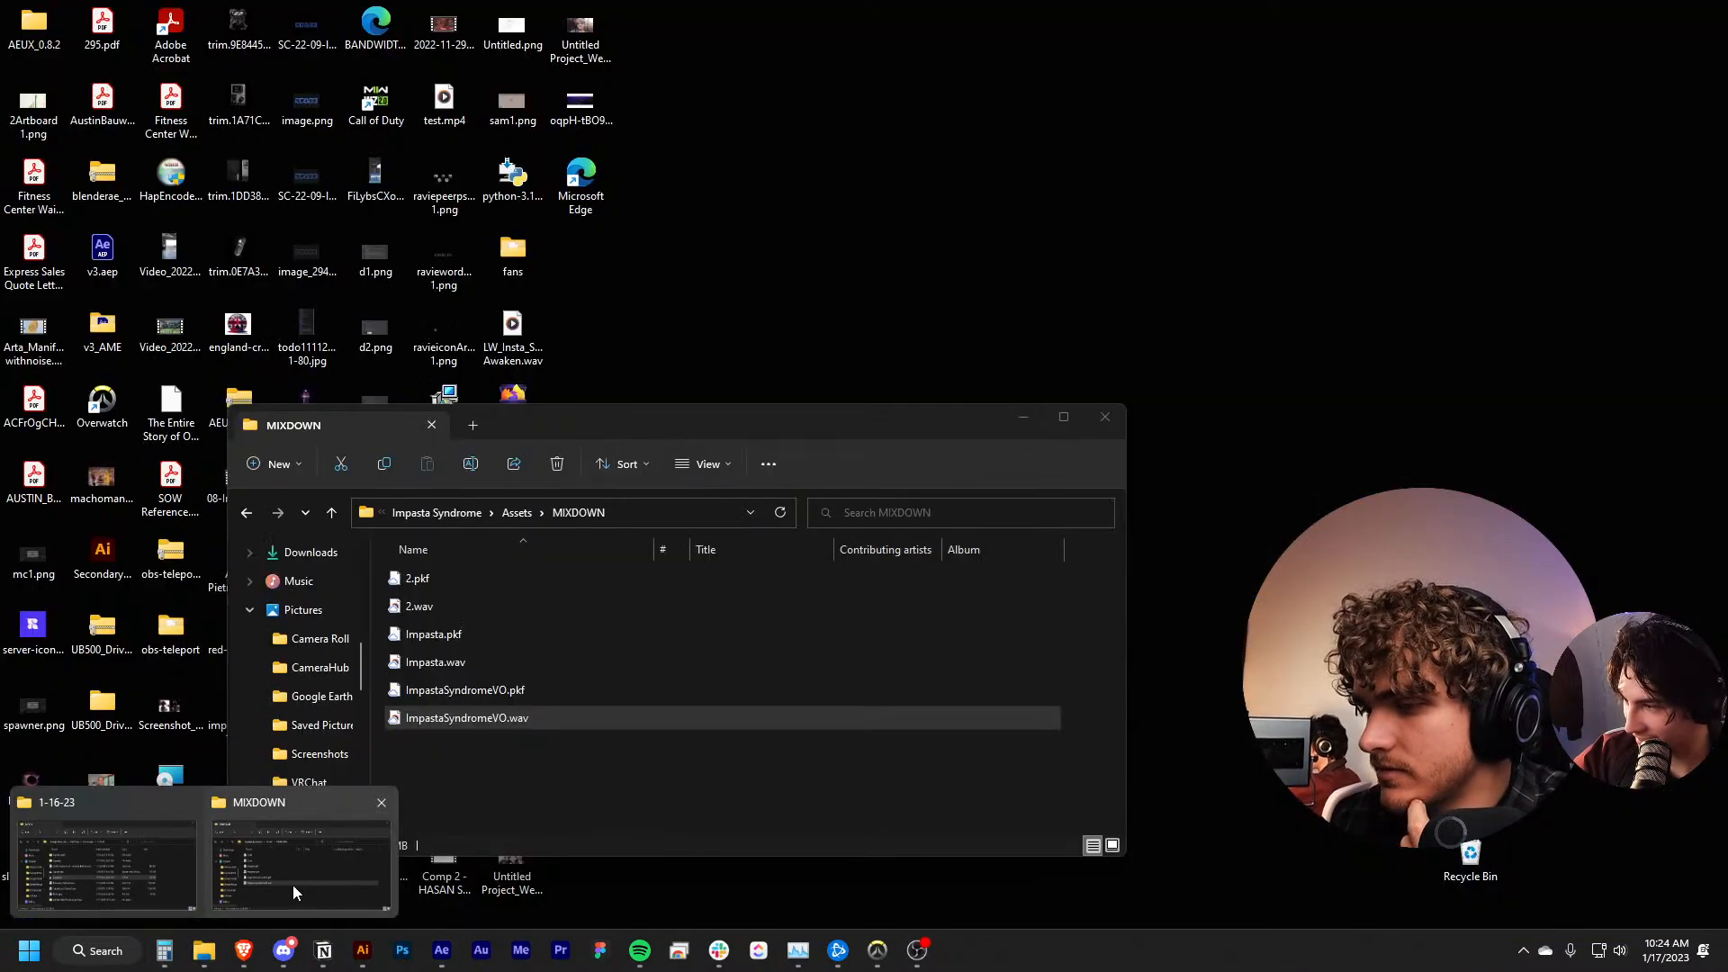
click(293, 883)
double_click(536, 725)
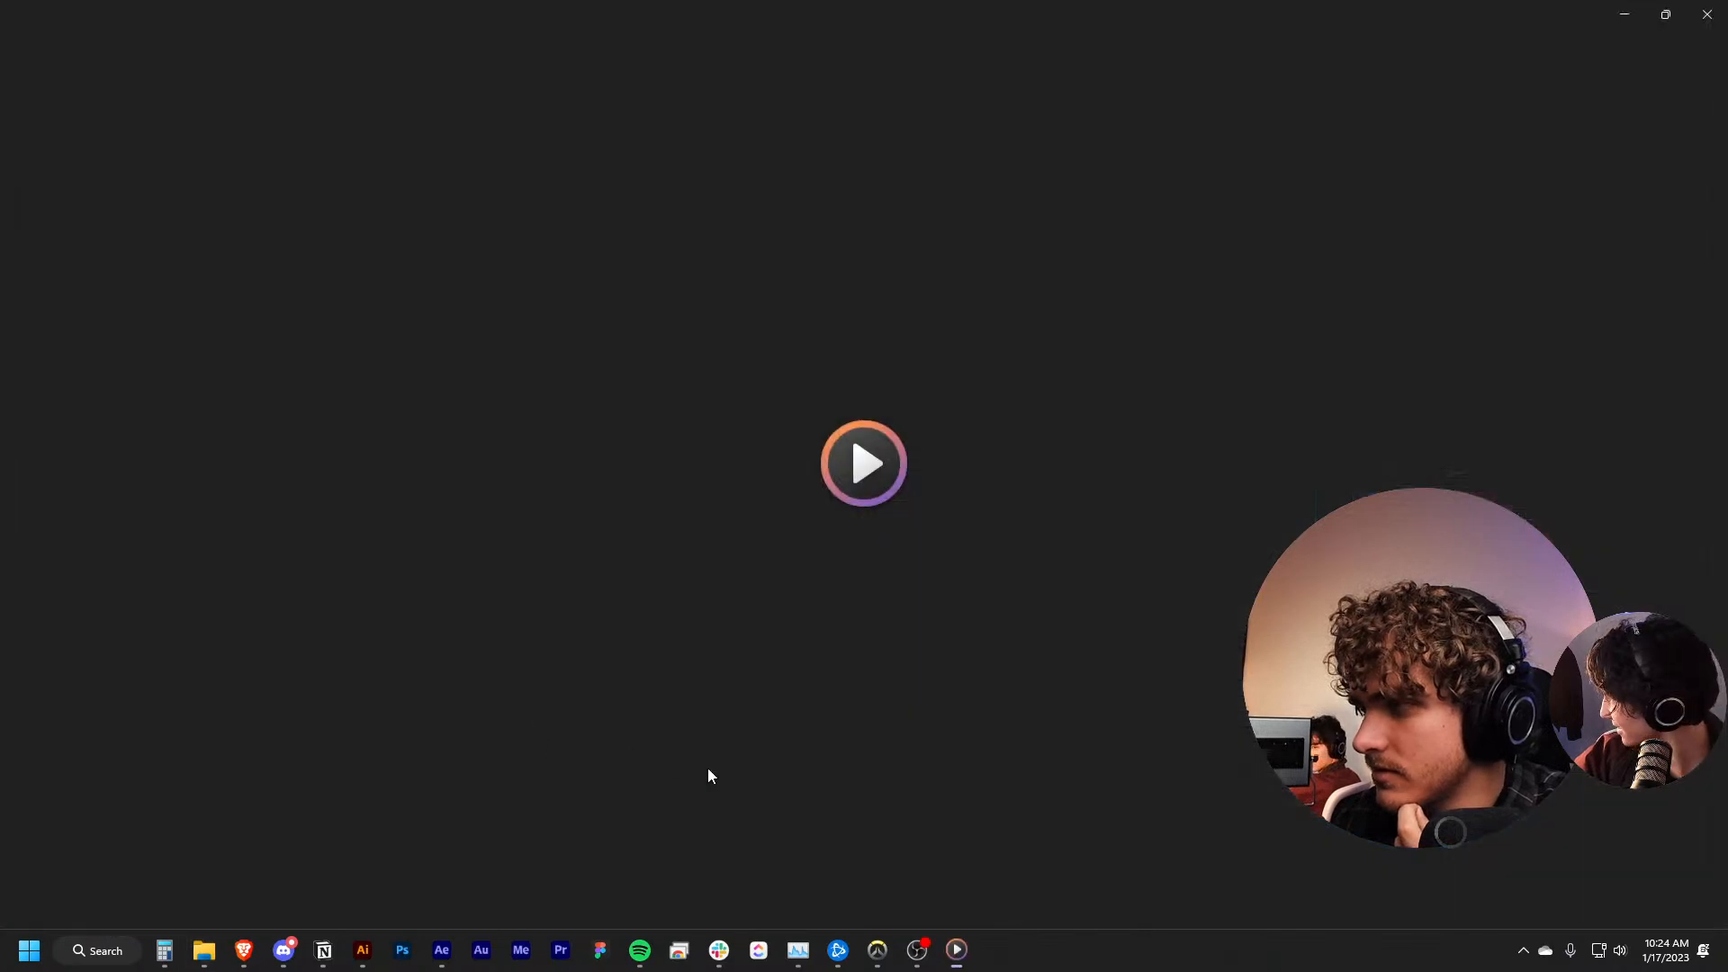
click(862, 896)
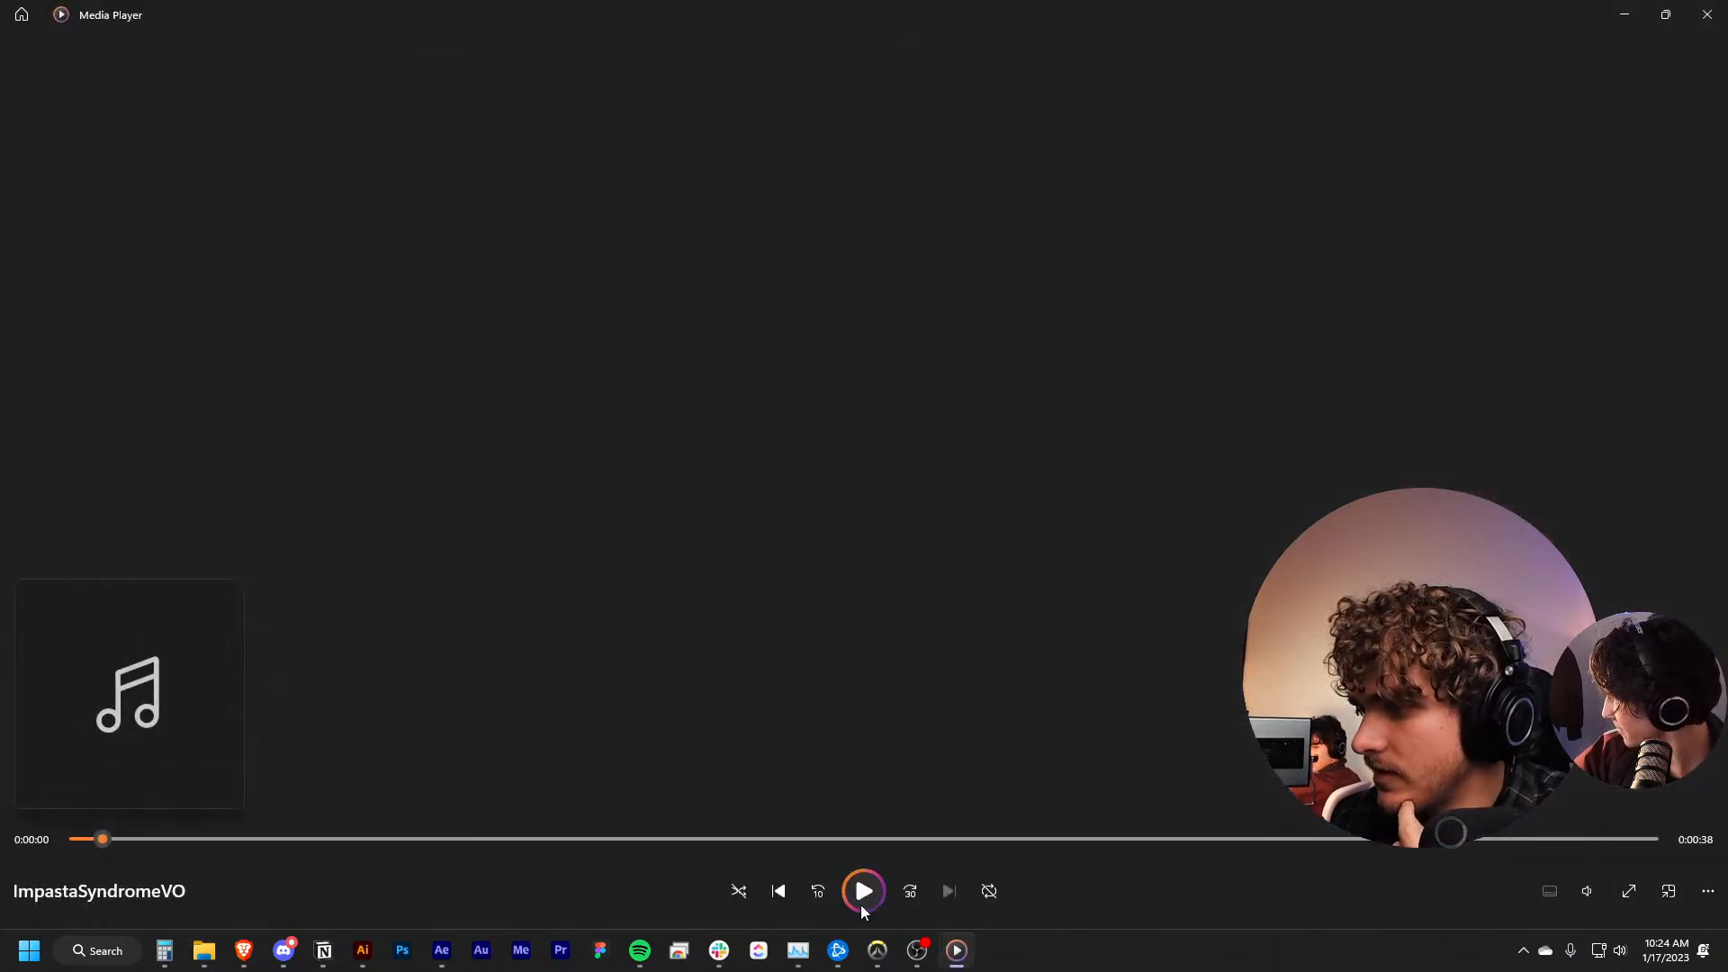
click(1588, 891)
click(1597, 844)
click(996, 550)
mouse_move(102, 838)
mouse_down()
mouse_move(110, 864)
mouse_move(72, 846)
mouse_up()
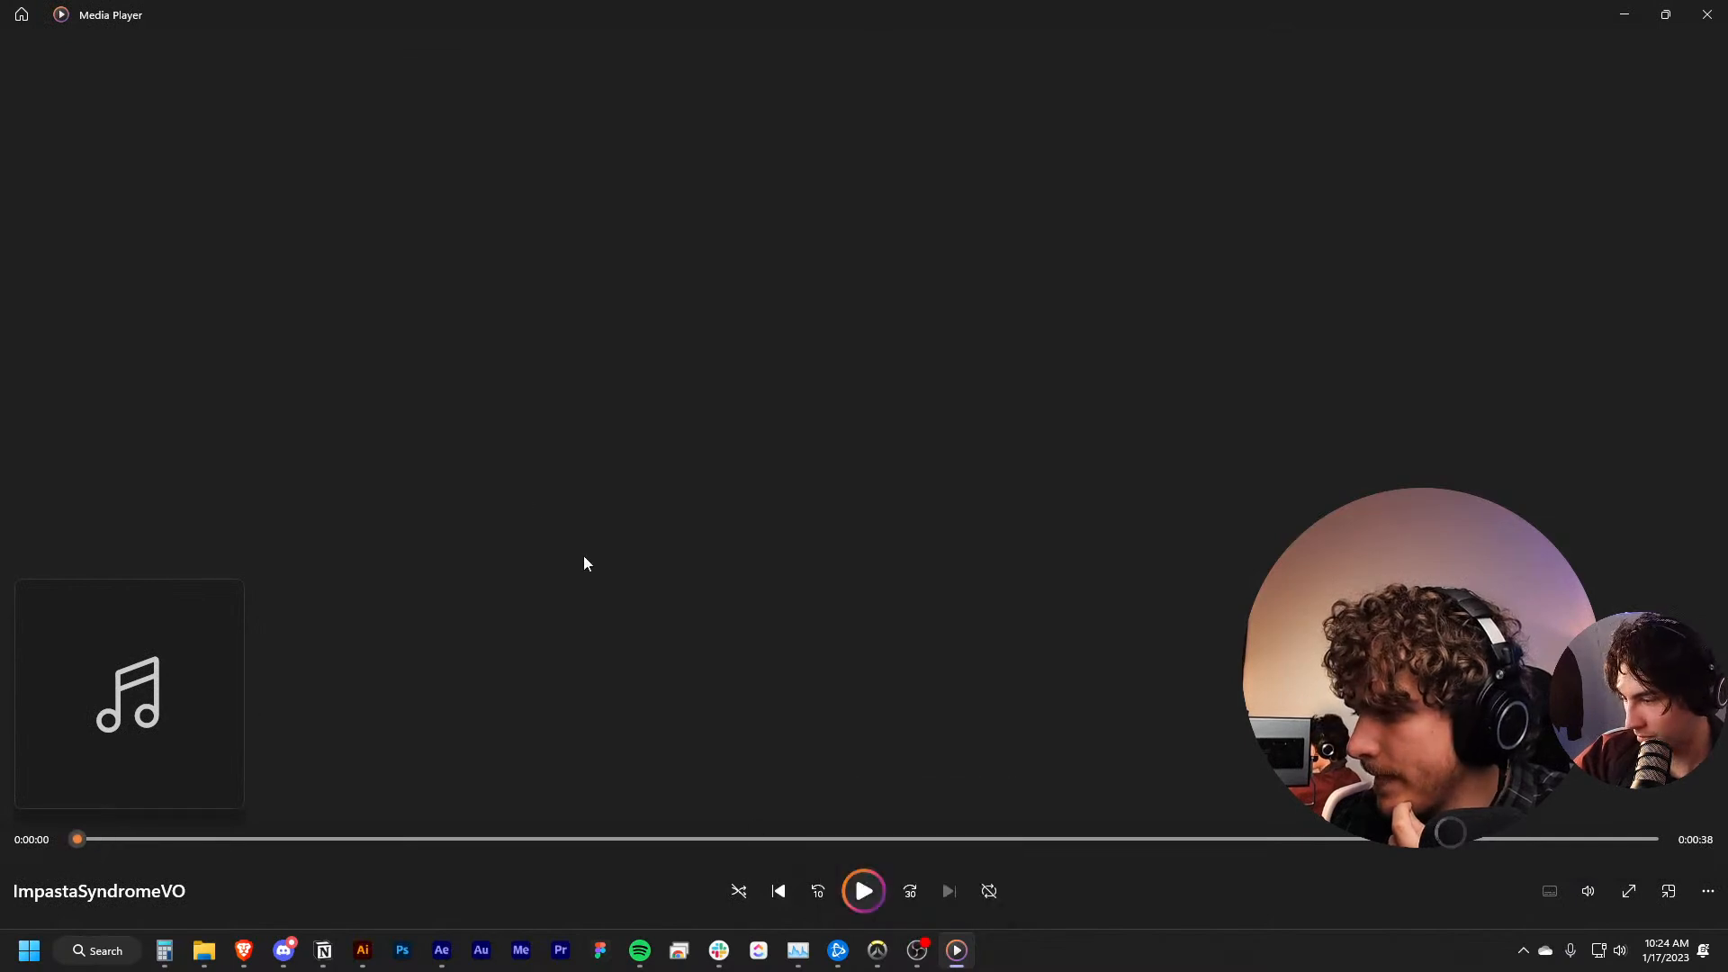
click(866, 889)
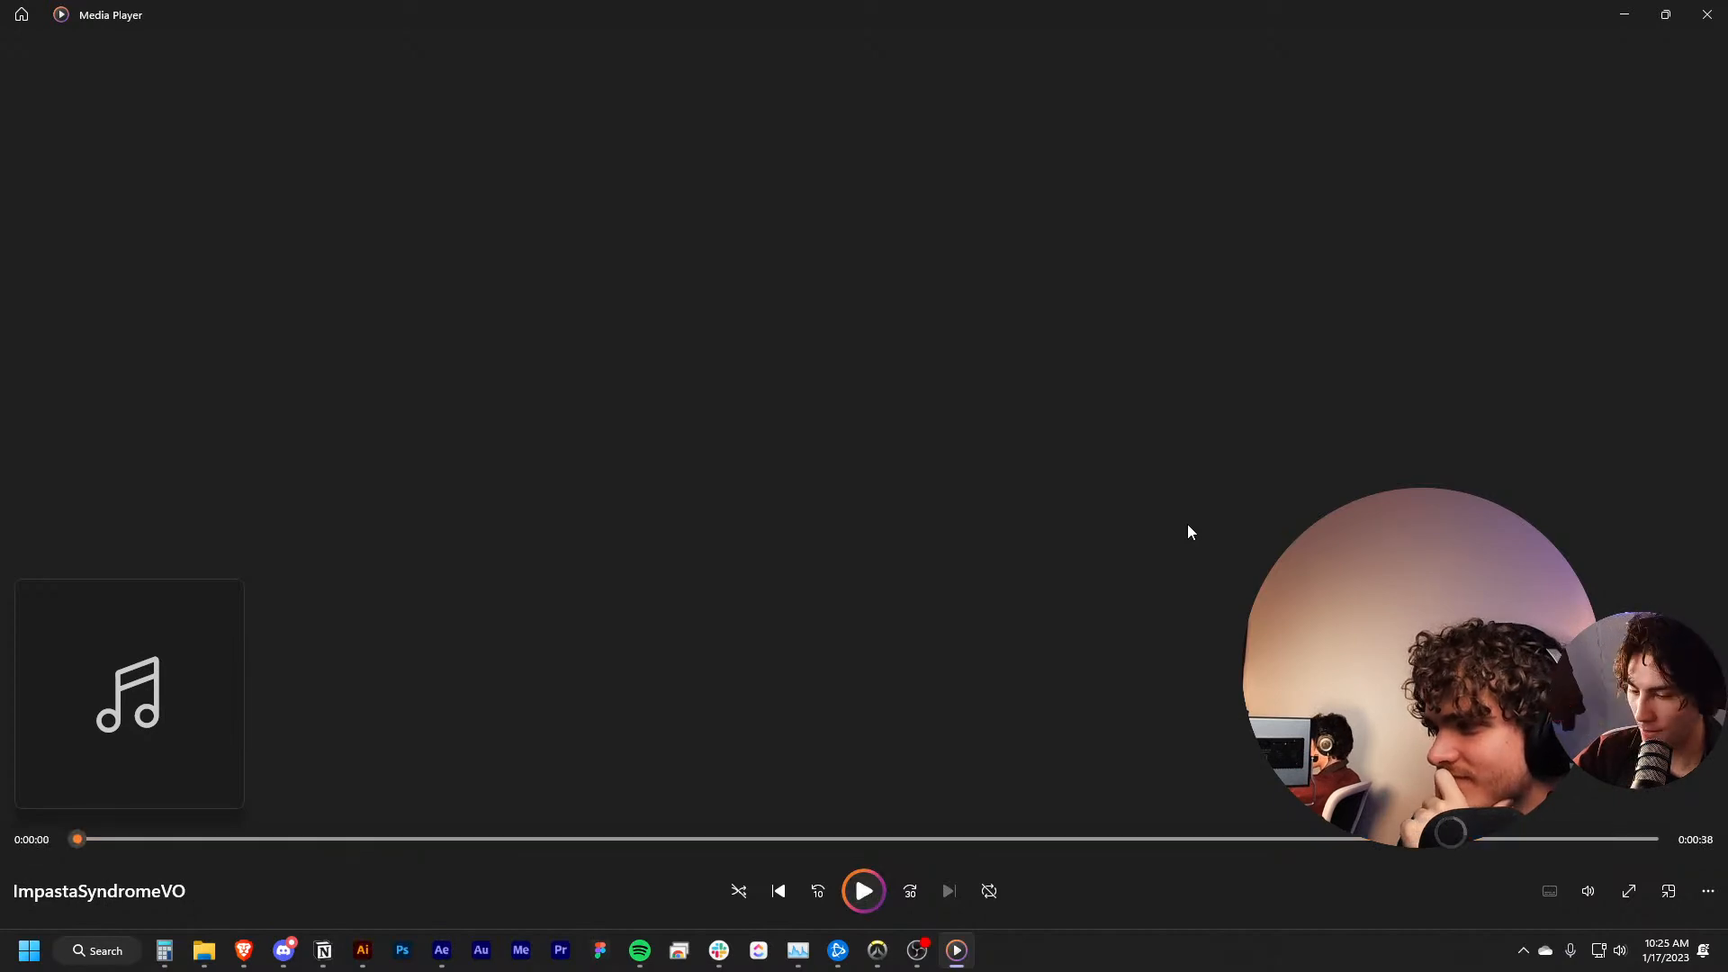
Put Media Player away, switch back to After Effects and move FullComp's current time to the first frame
click(1666, 14)
click(1572, 83)
click(1206, 789)
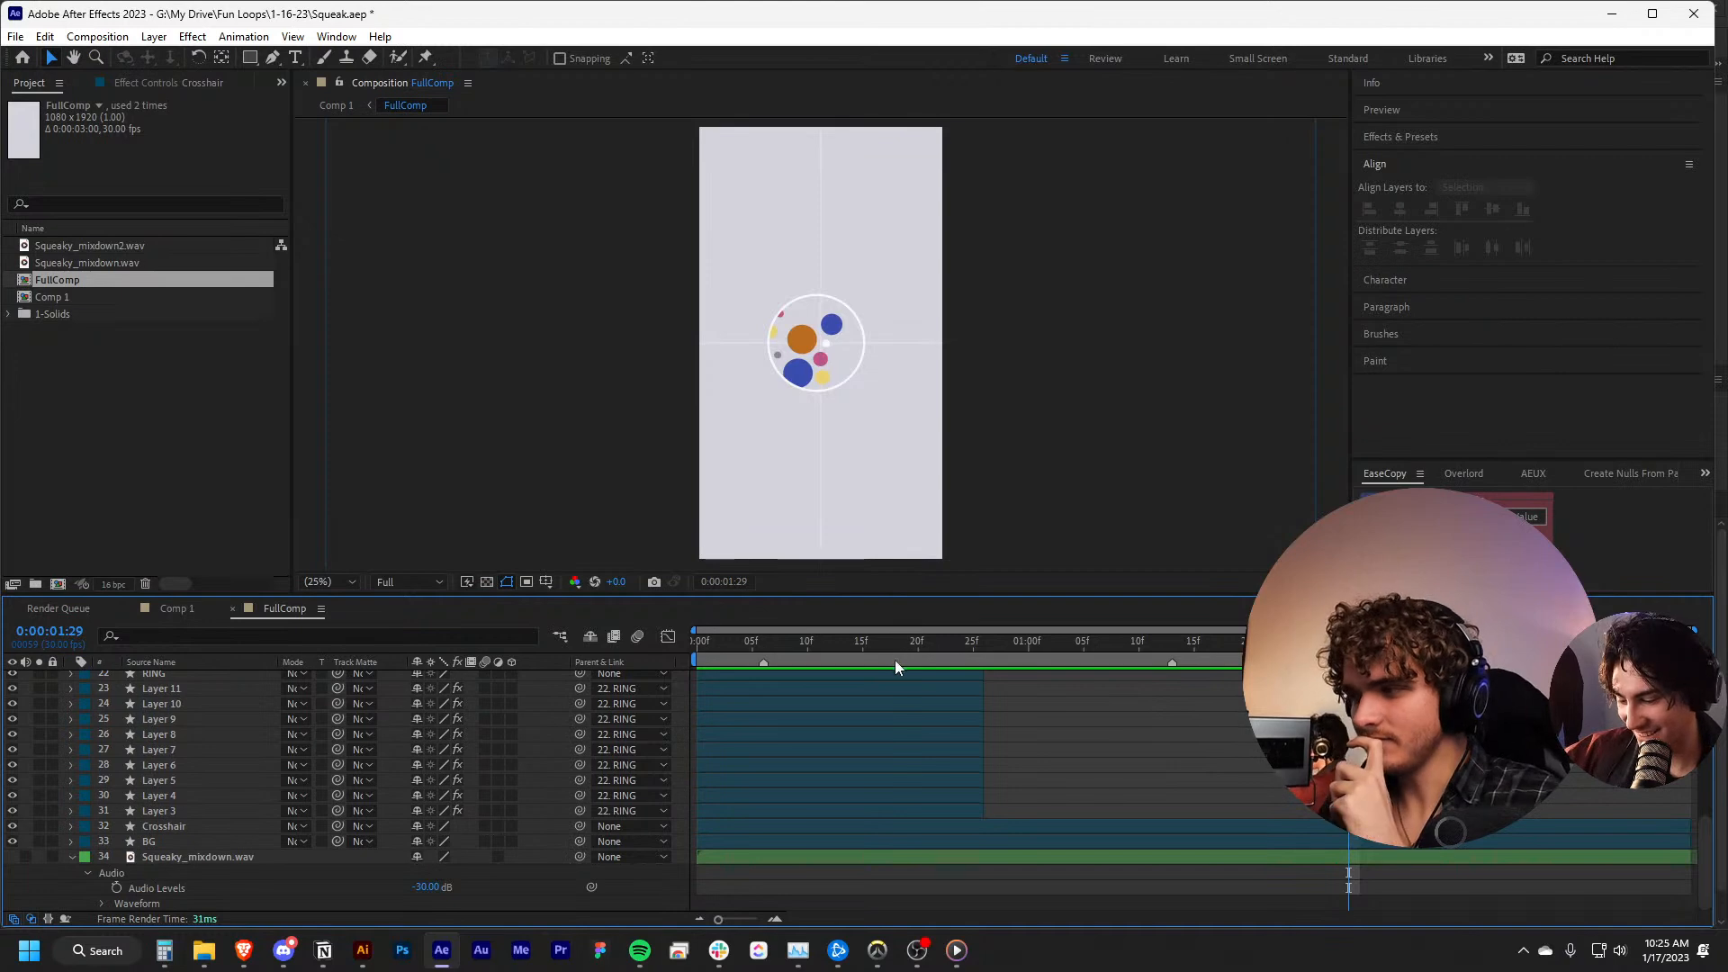
key(Home)
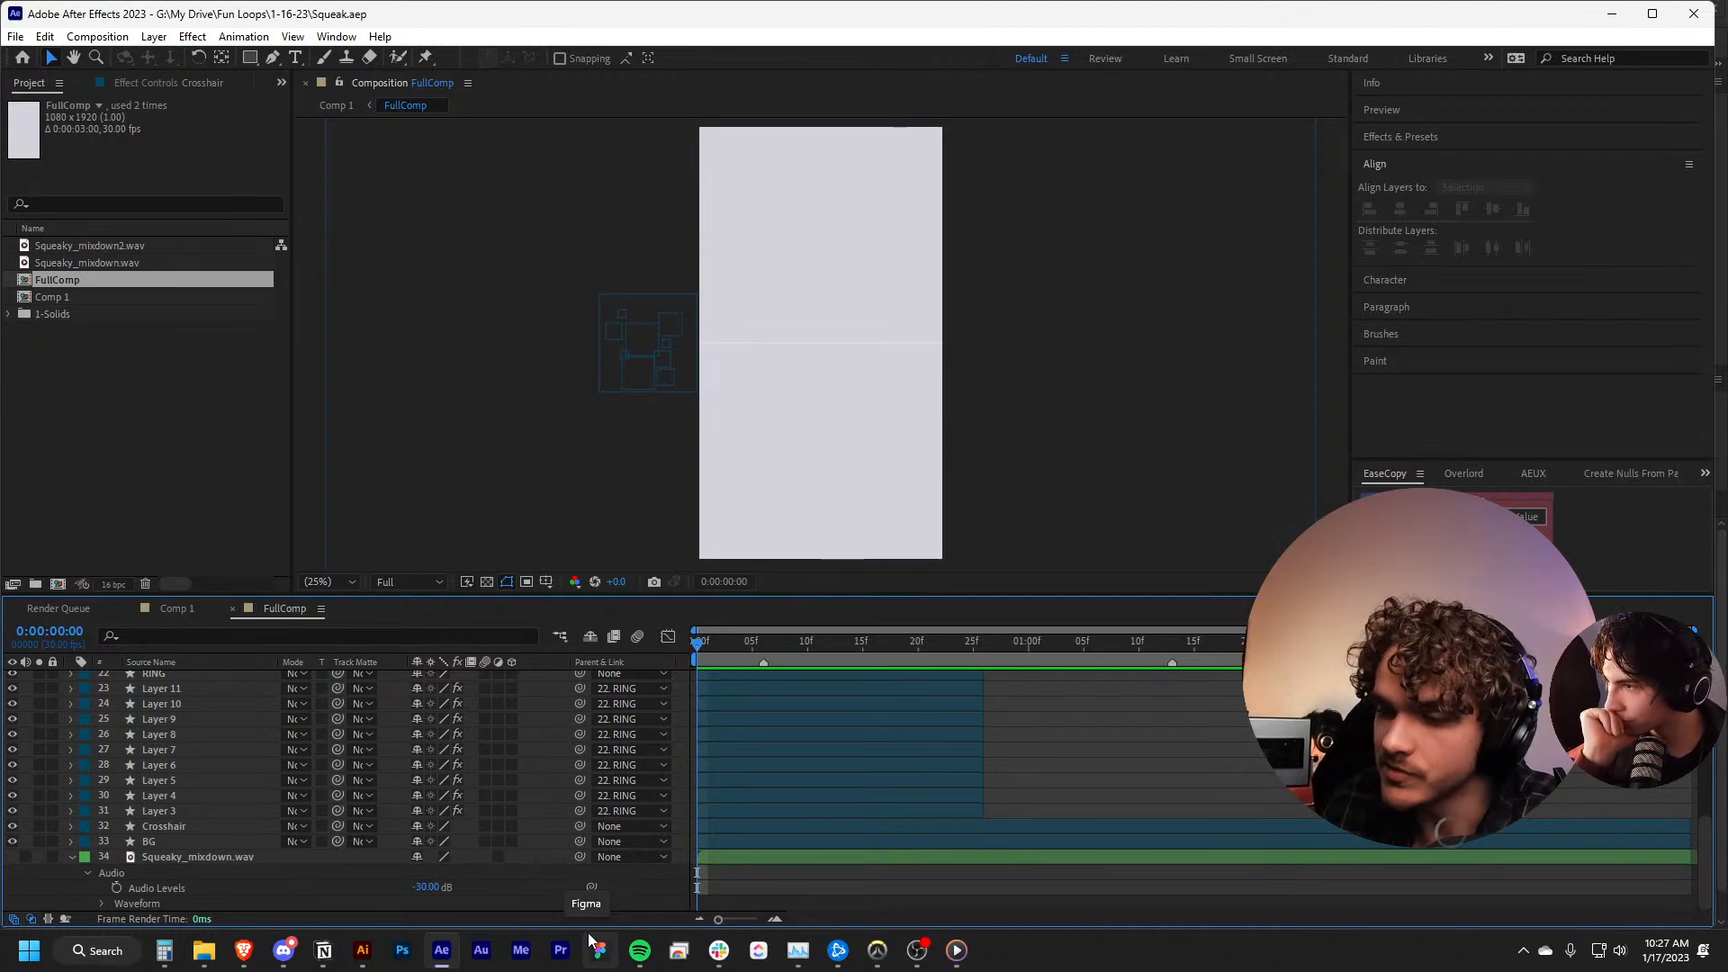
Calculate 210 divided by 8 and 210 divided by 6 in Calculator, and return to After Effects
click(164, 950)
text(210/8)
key(Return)
click(1242, 451)
text(210*)
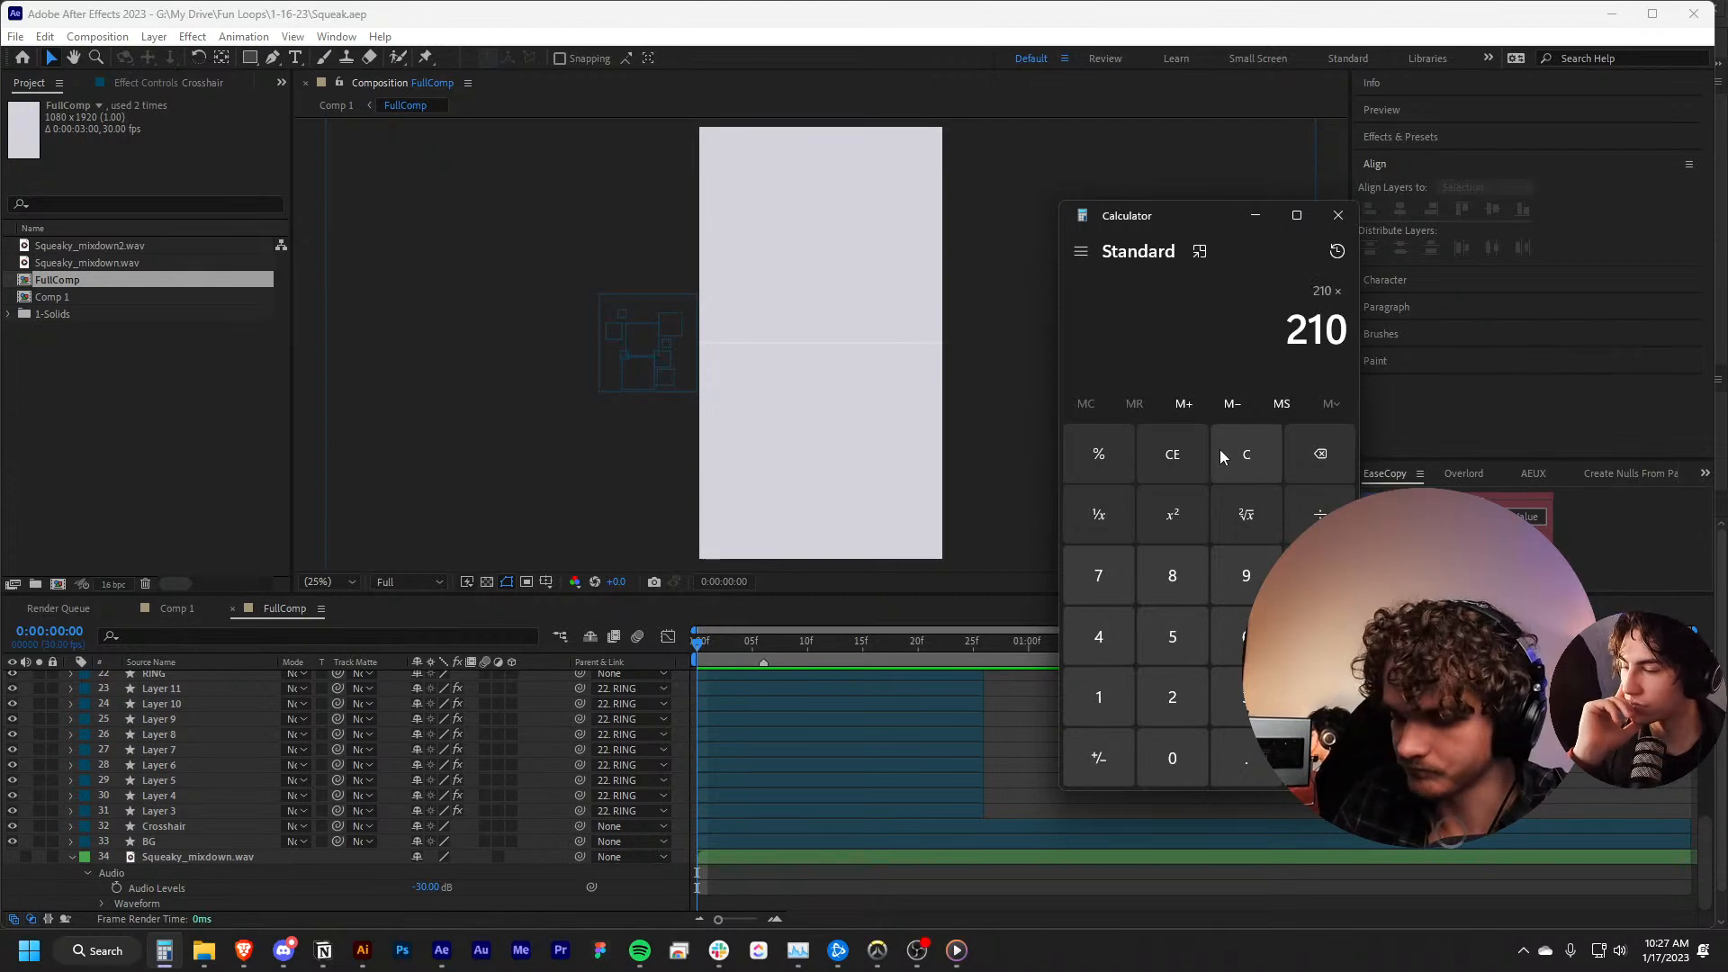
text(/6)
key(Return)
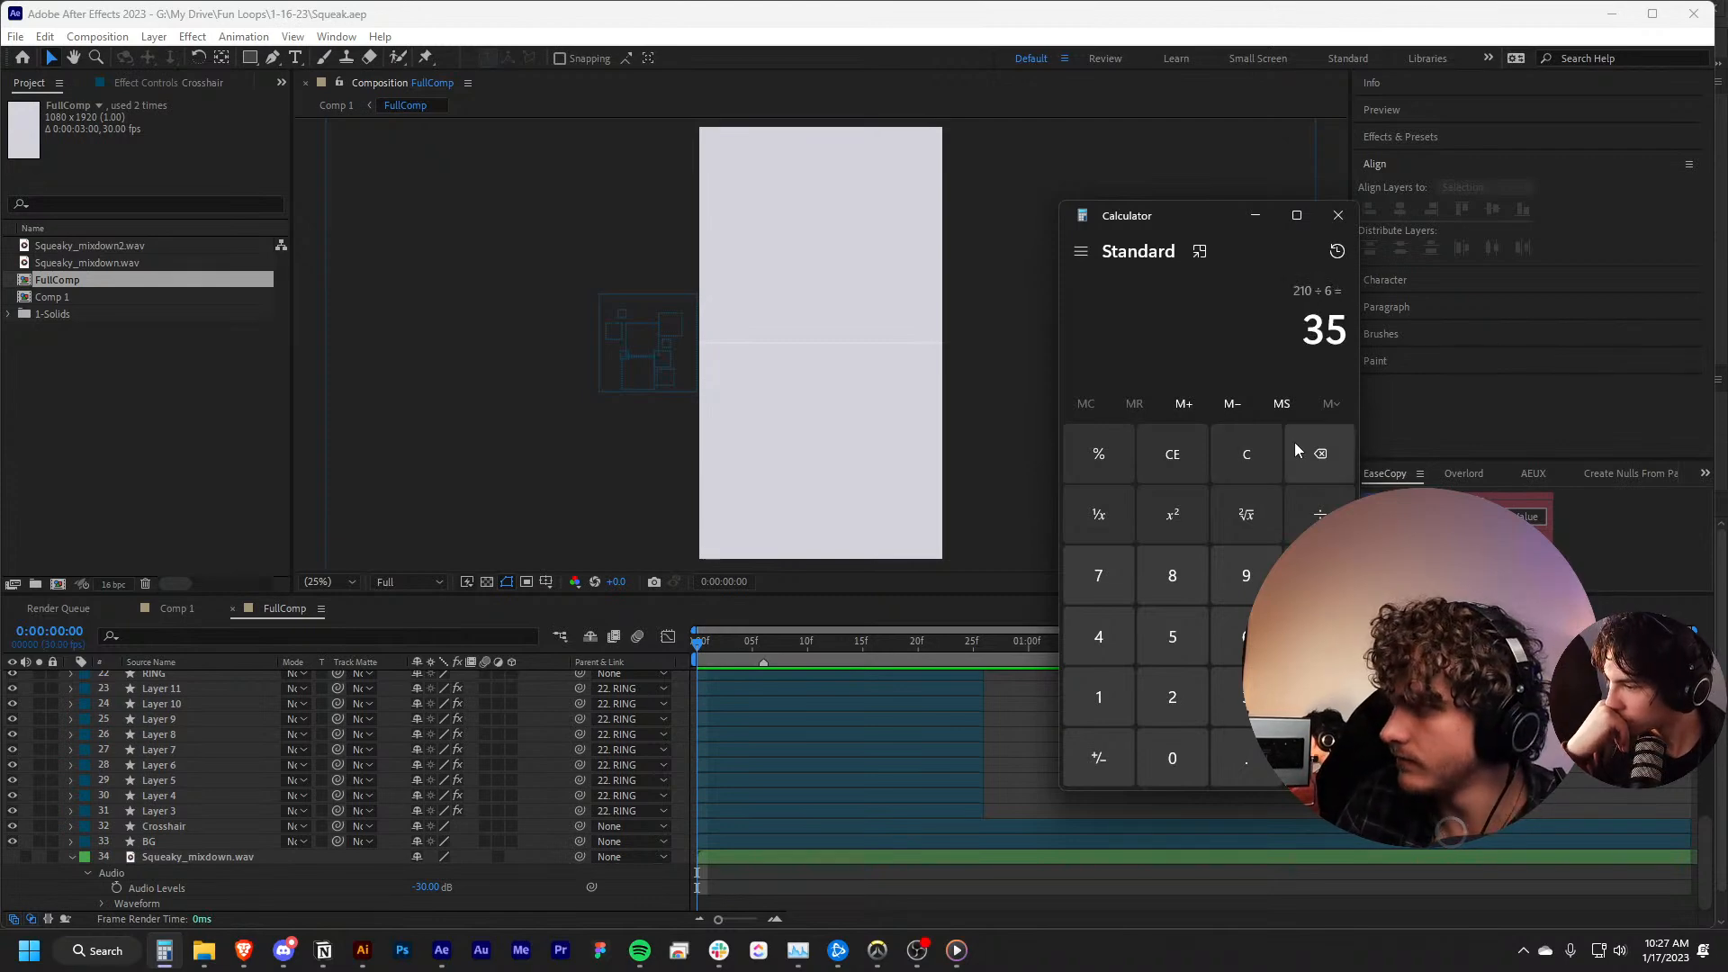
click(1356, 496)
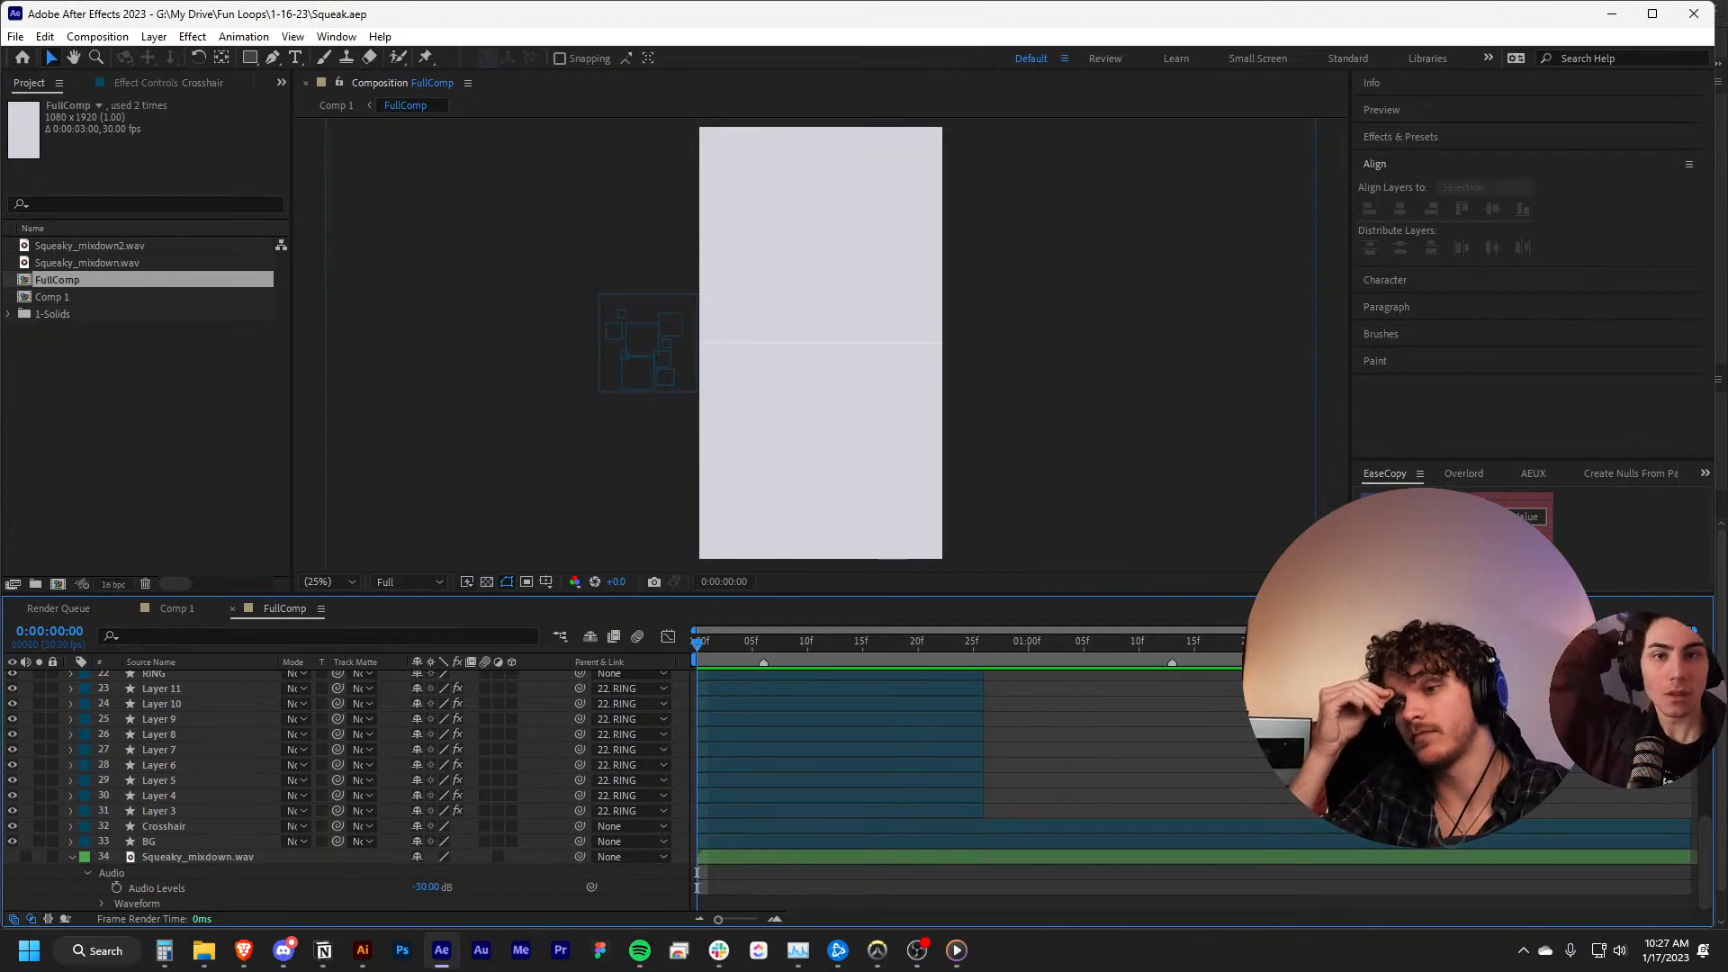